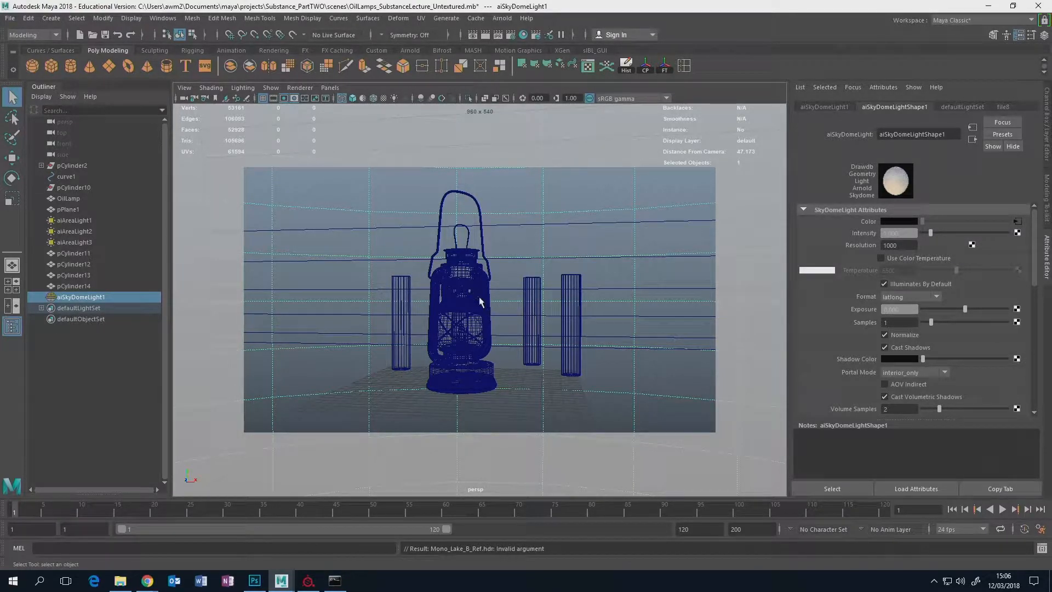
- Select the OilLamp mesh in the perspective view and examine its wireframe up close around the glass globe
alt+drag(510, 286, 485, 305)
scroll(502, 285, up, 3)
scroll(499, 296, down, 3)
click(488, 291)
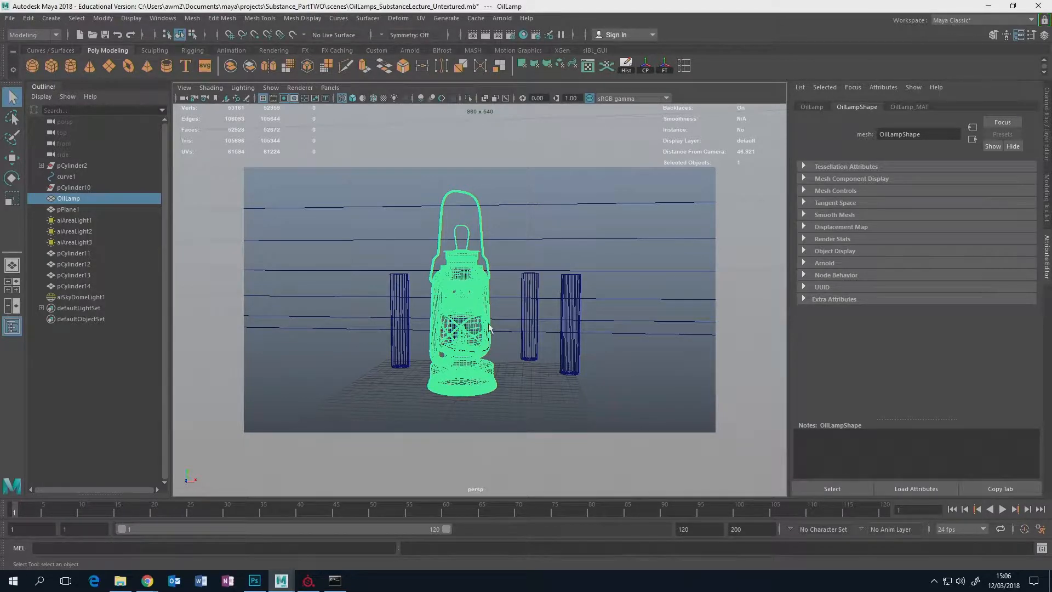
scroll(477, 342, up, 4)
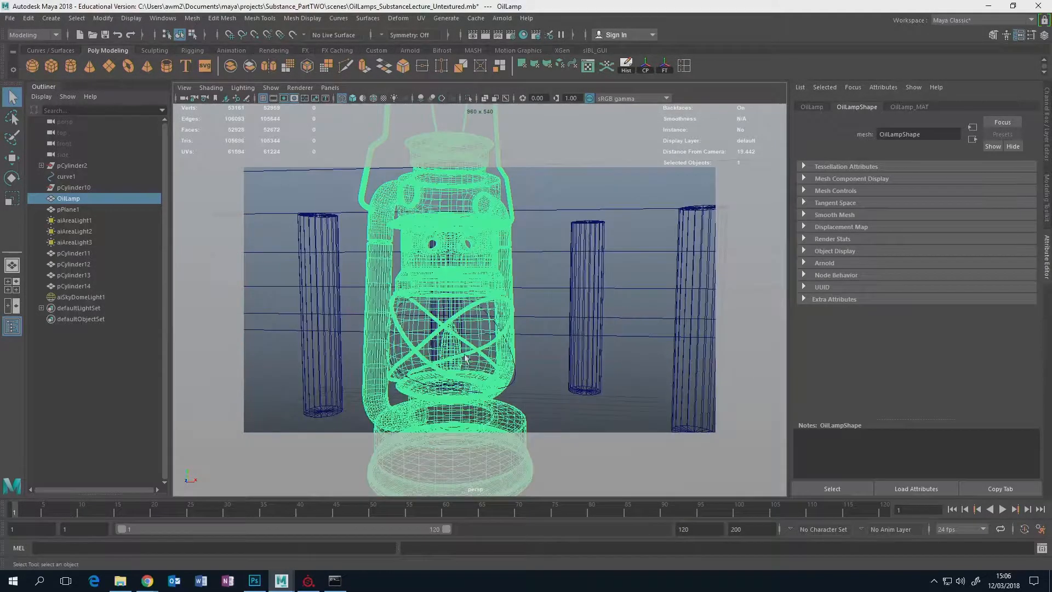
scroll(460, 357, up, 4)
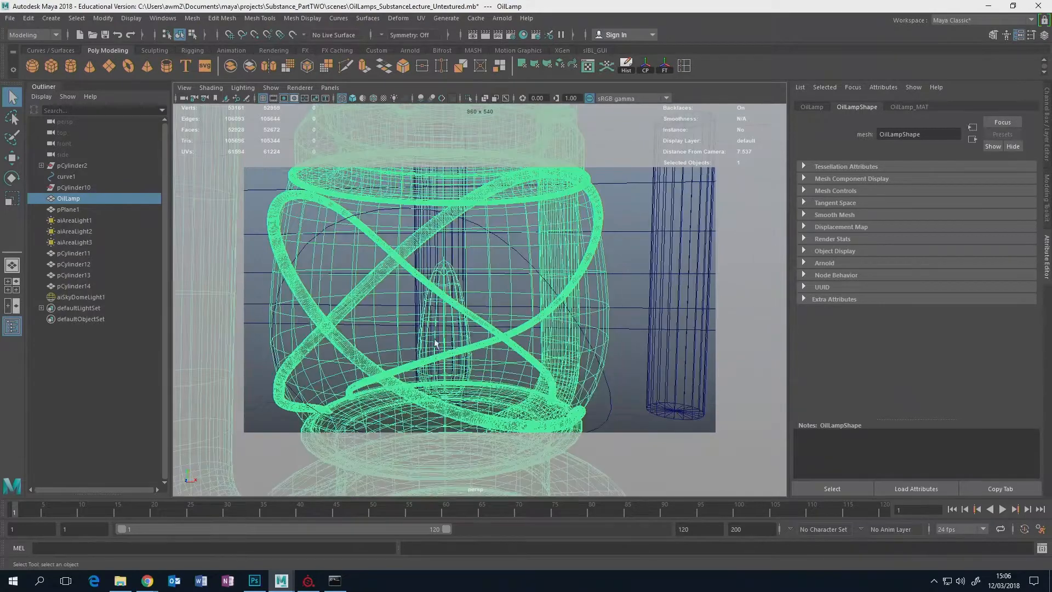
scroll(447, 320, down, 10)
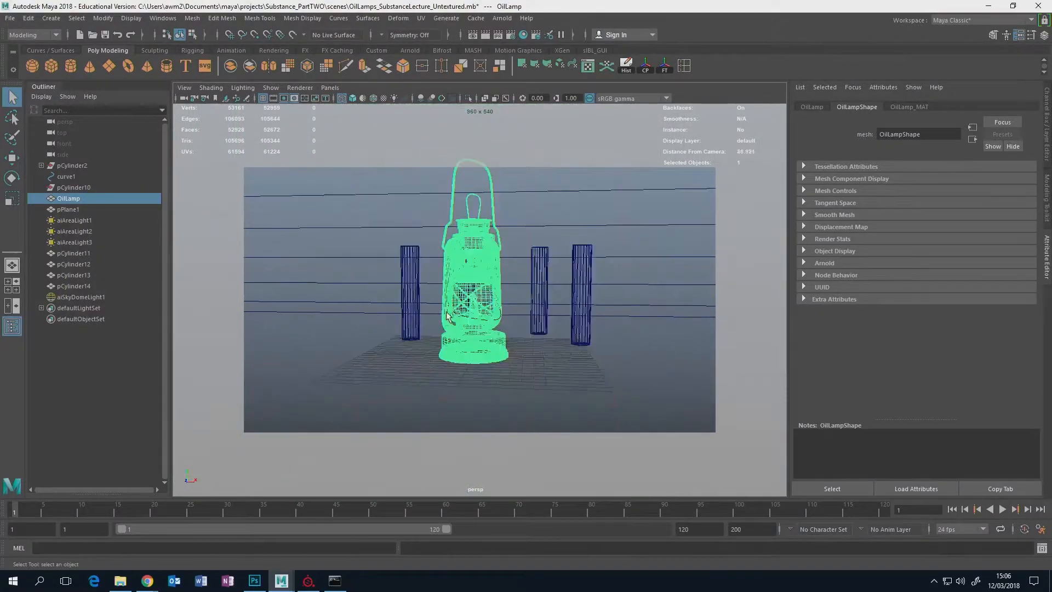
scroll(447, 318, up, 3)
alt+drag(447, 318, 497, 301)
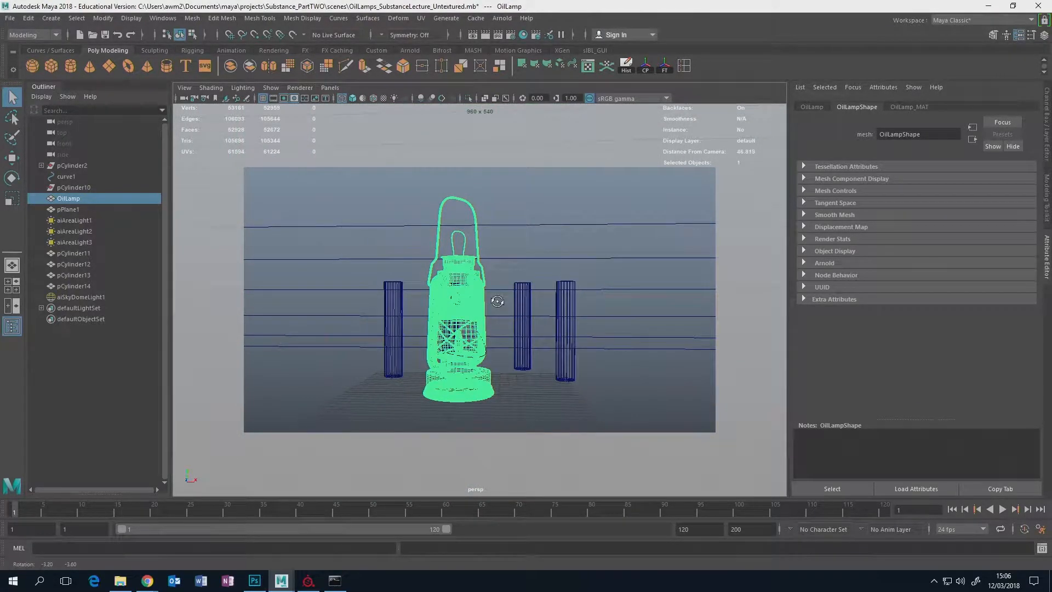
- Render the perspective view in Arnold RenderView to check the lamp and coloured cylinders, and minimize the render window
click(502, 18)
click(529, 50)
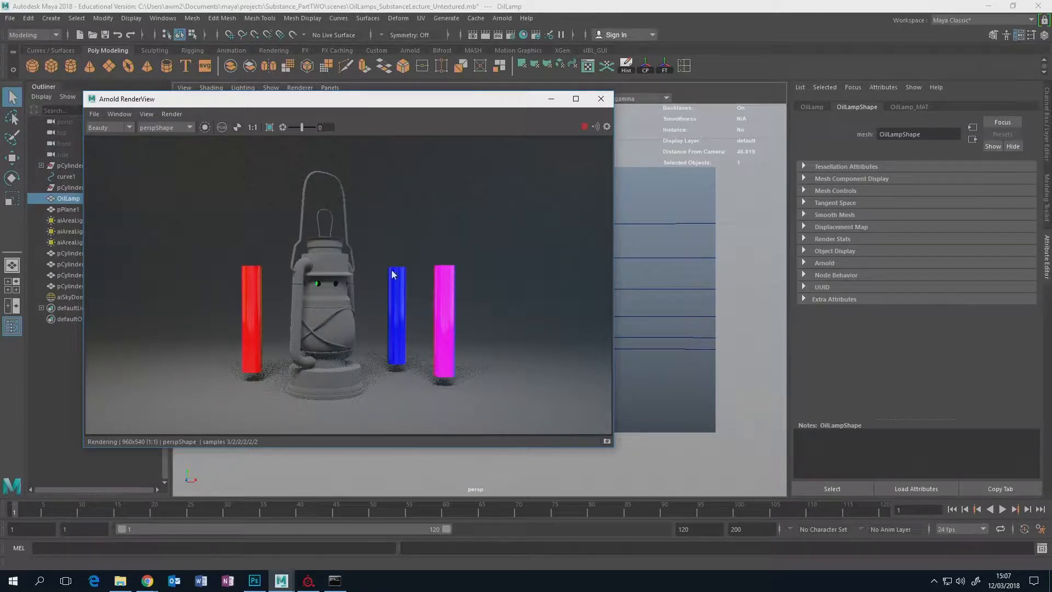
click(551, 98)
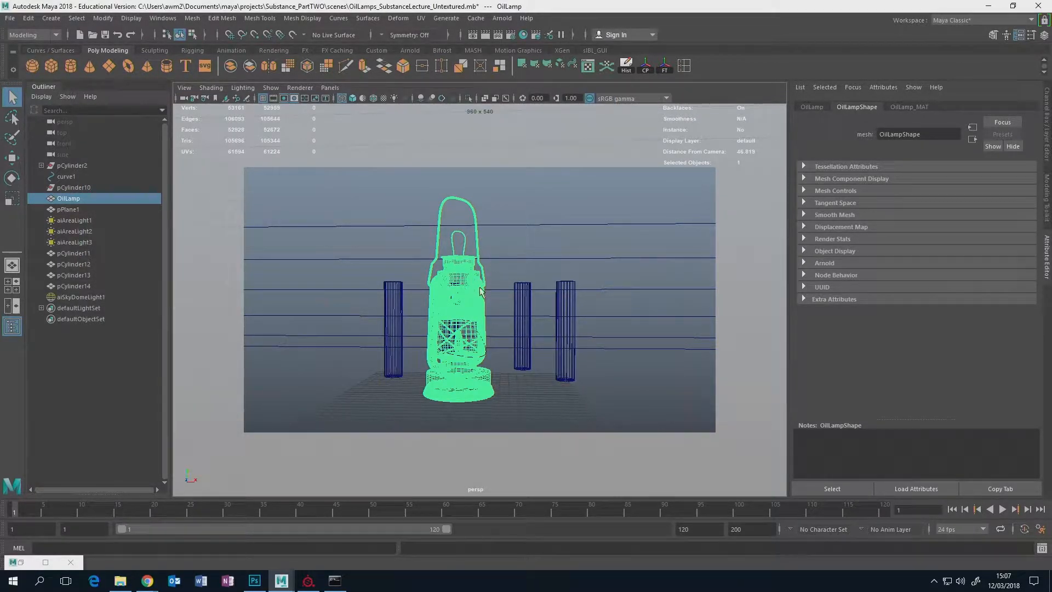
- Export the selected lamp mesh as an FBX file named OilLamp into the project's assets folder
alt+middle_drag(499, 291, 507, 274)
alt+drag(506, 274, 473, 292)
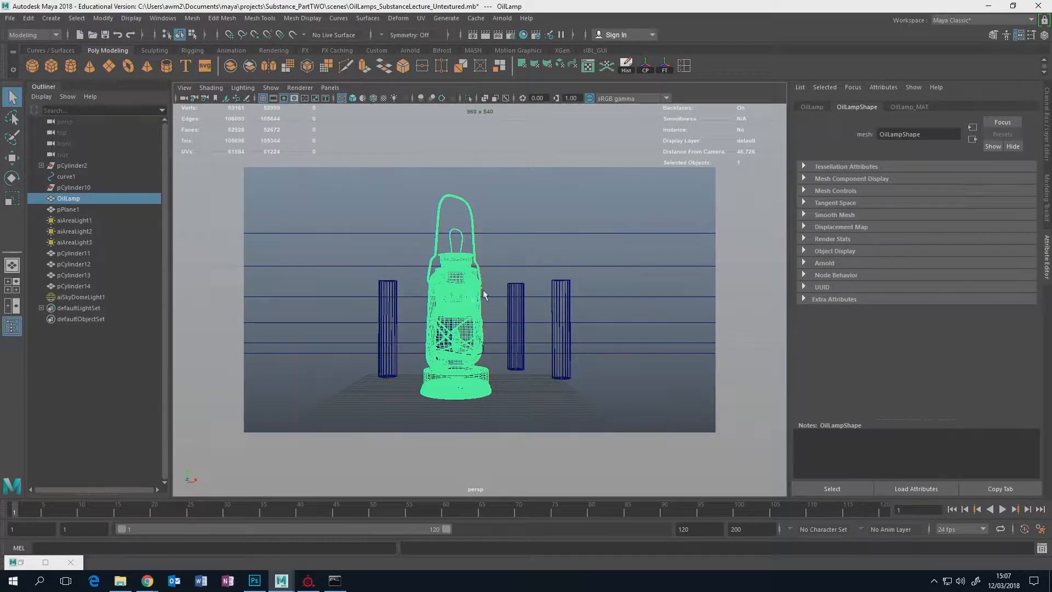
click(11, 20)
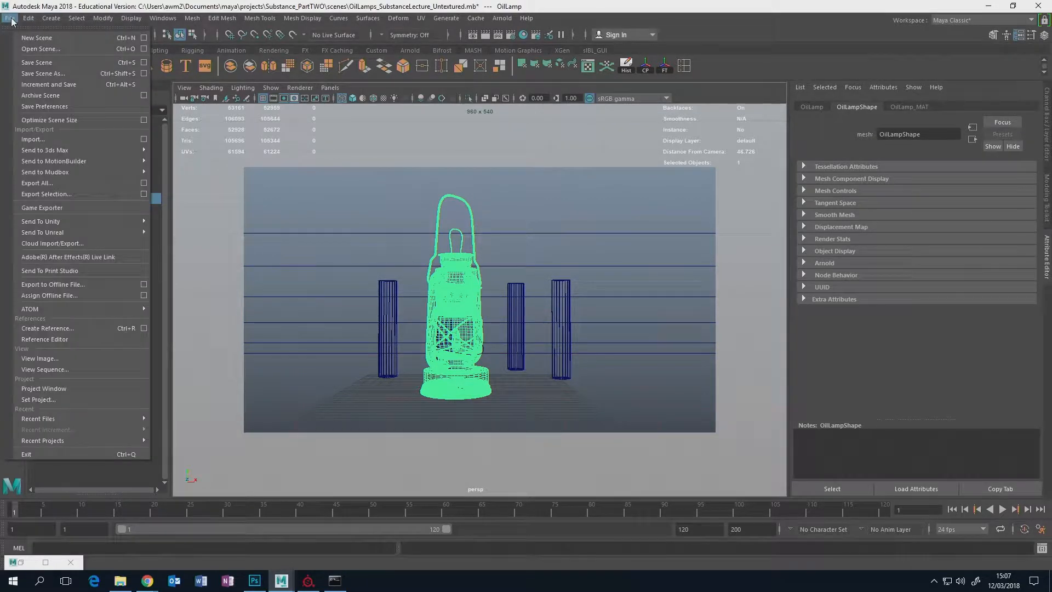
click(62, 194)
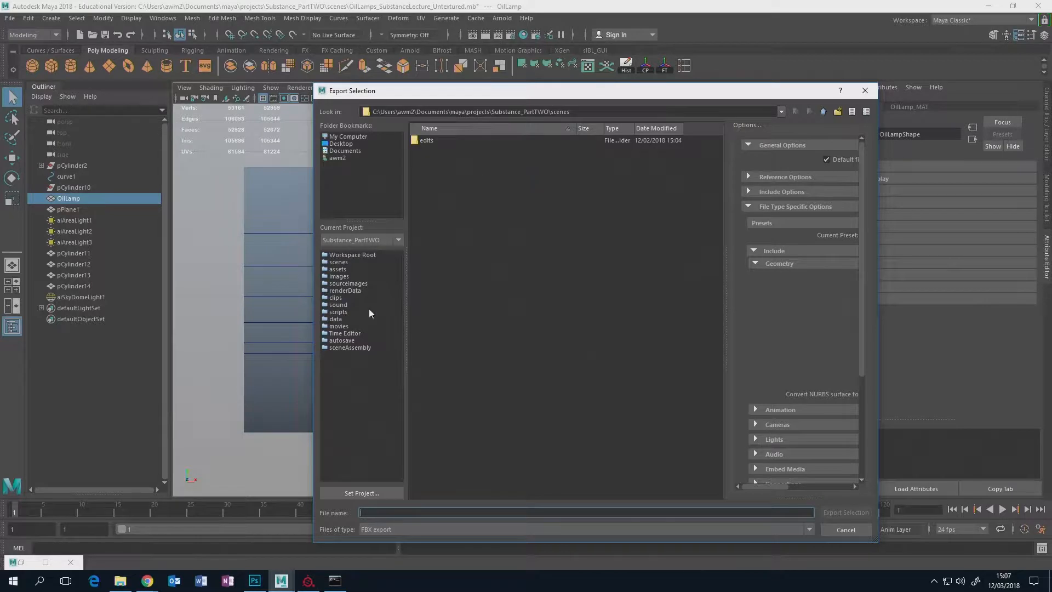
click(337, 269)
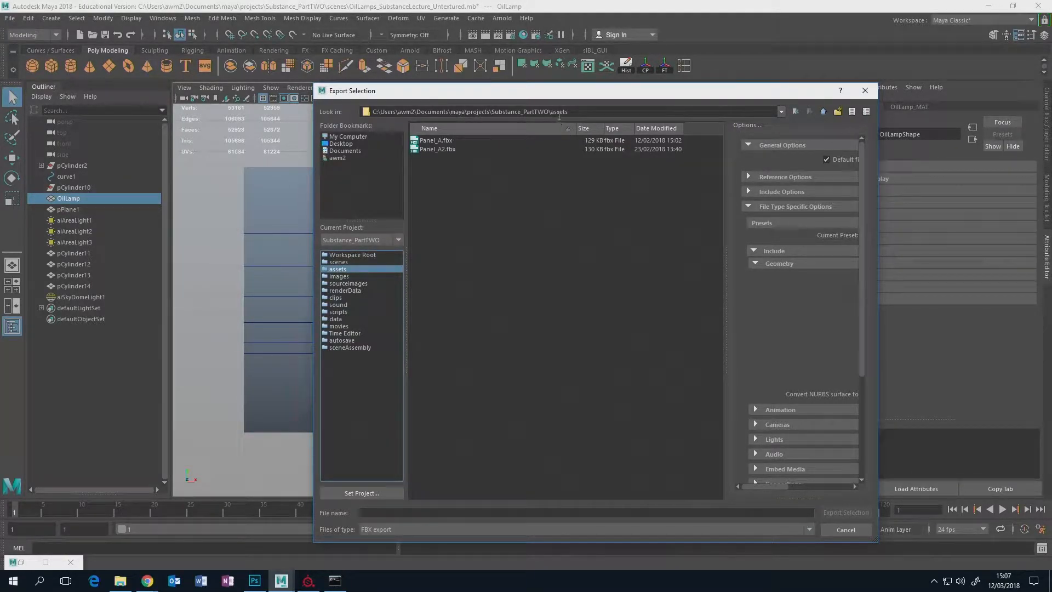
click(382, 510)
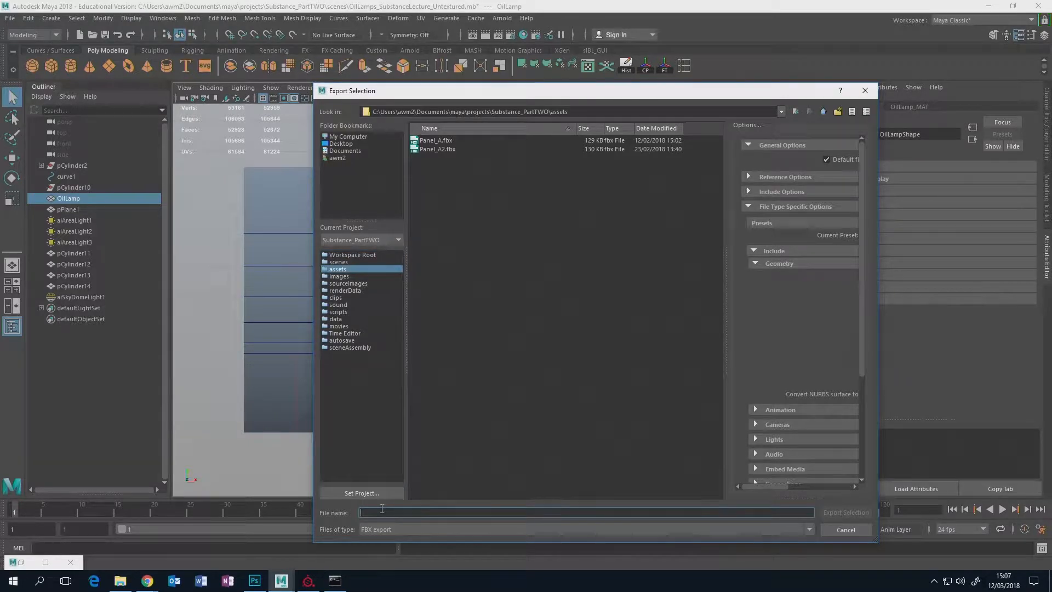
text(OilLamp)
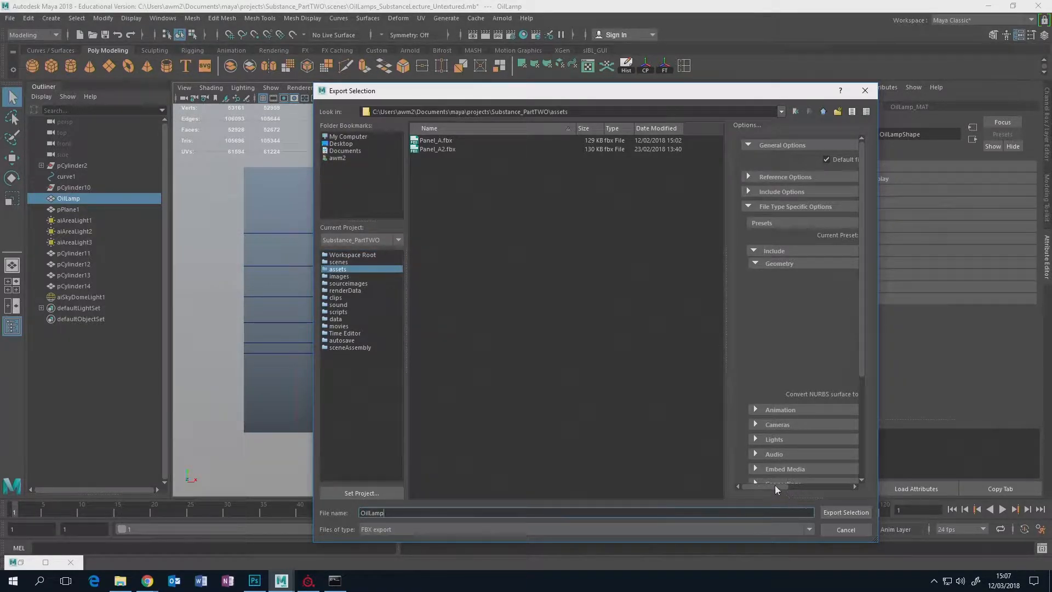
drag(776, 487, 810, 487)
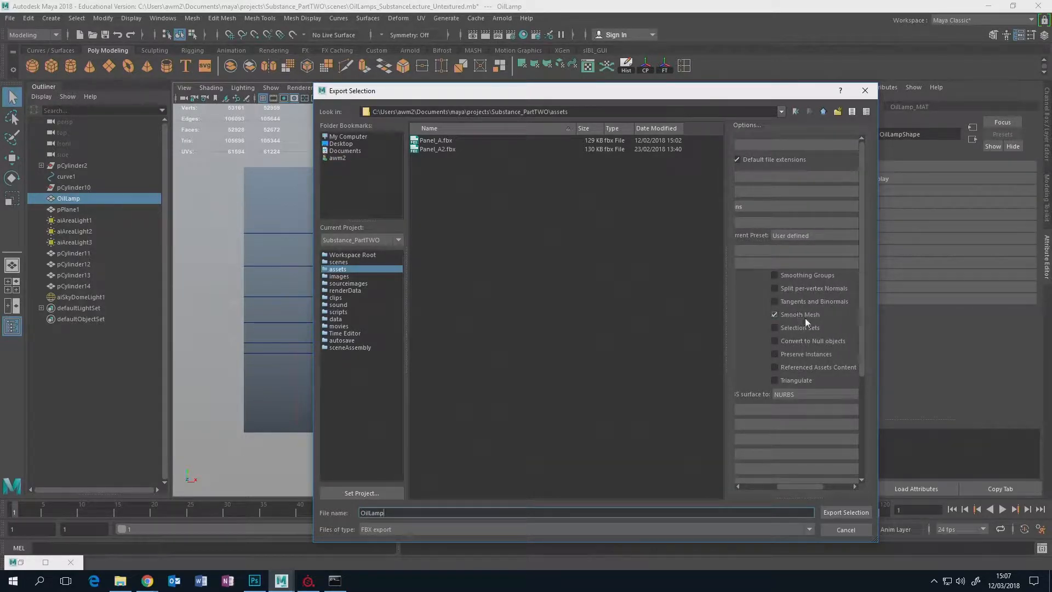
click(850, 512)
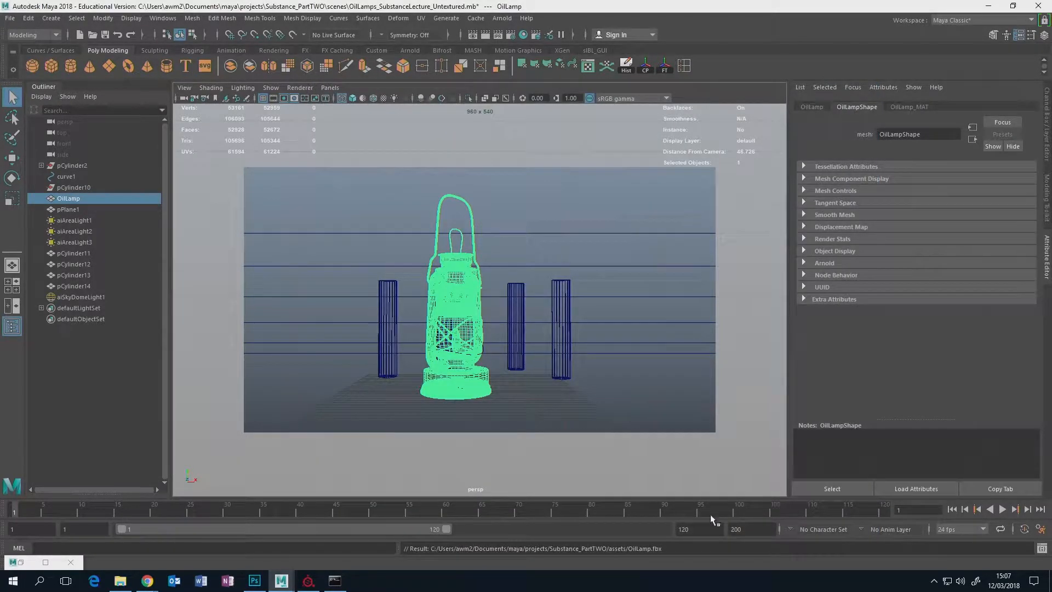
- Switch to Substance Painter and create a new project from the OilLamp.fbx mesh in the assets folder
click(317, 583)
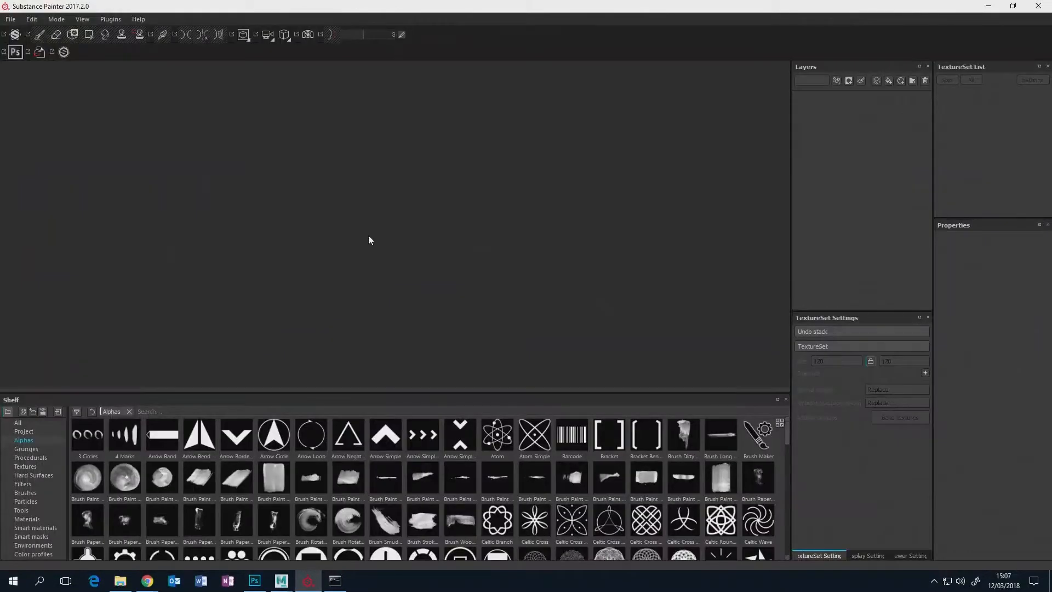
click(11, 20)
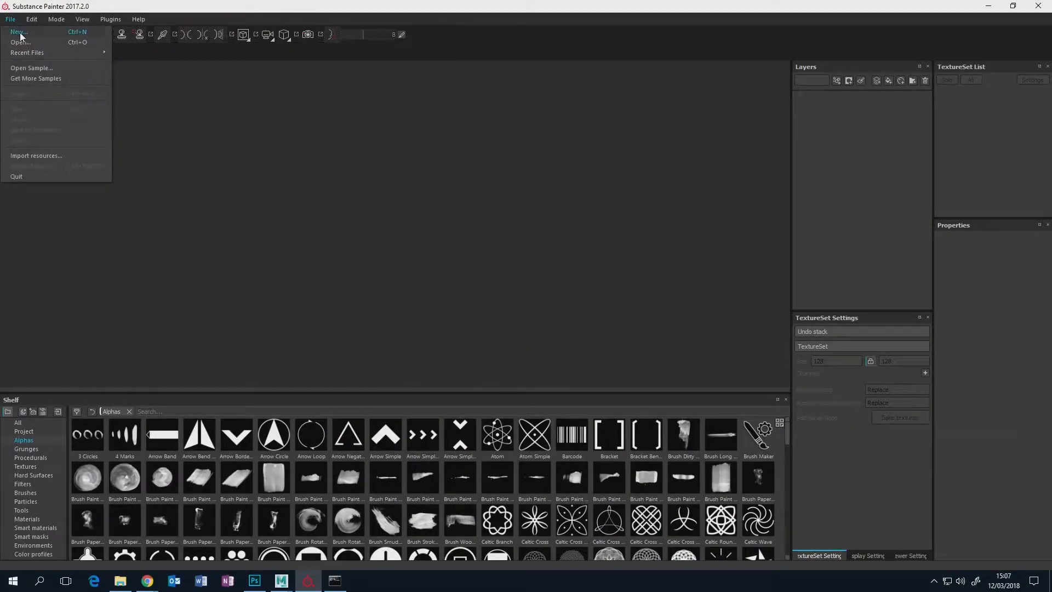
click(22, 31)
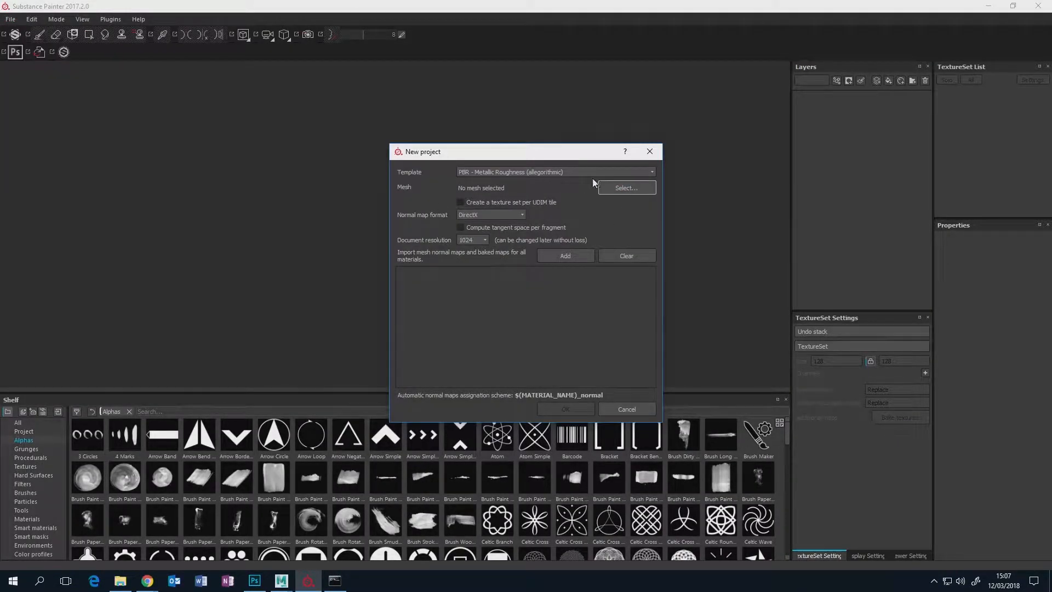
click(613, 190)
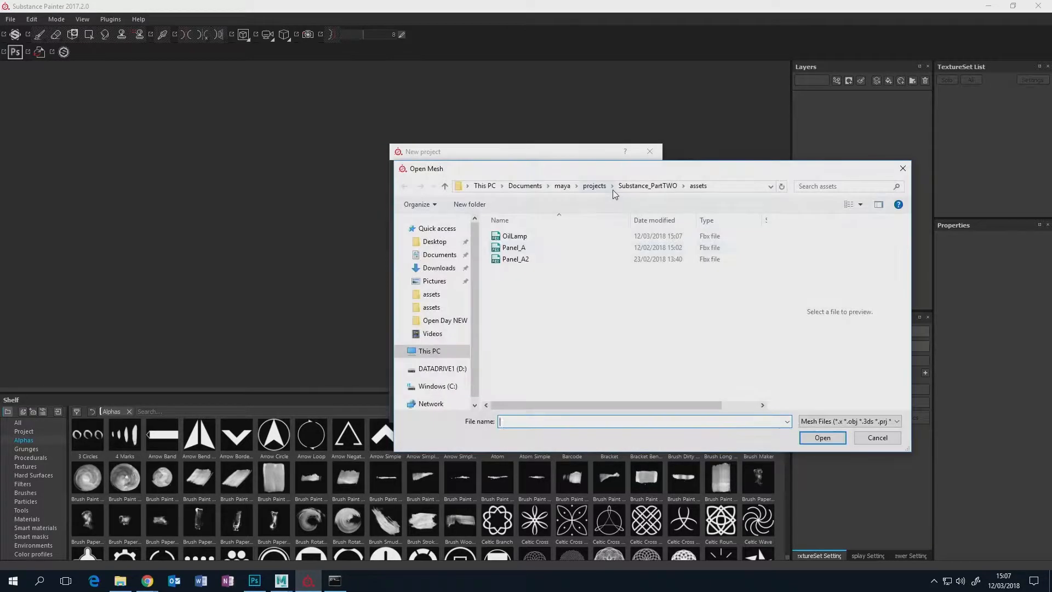
click(515, 235)
click(823, 438)
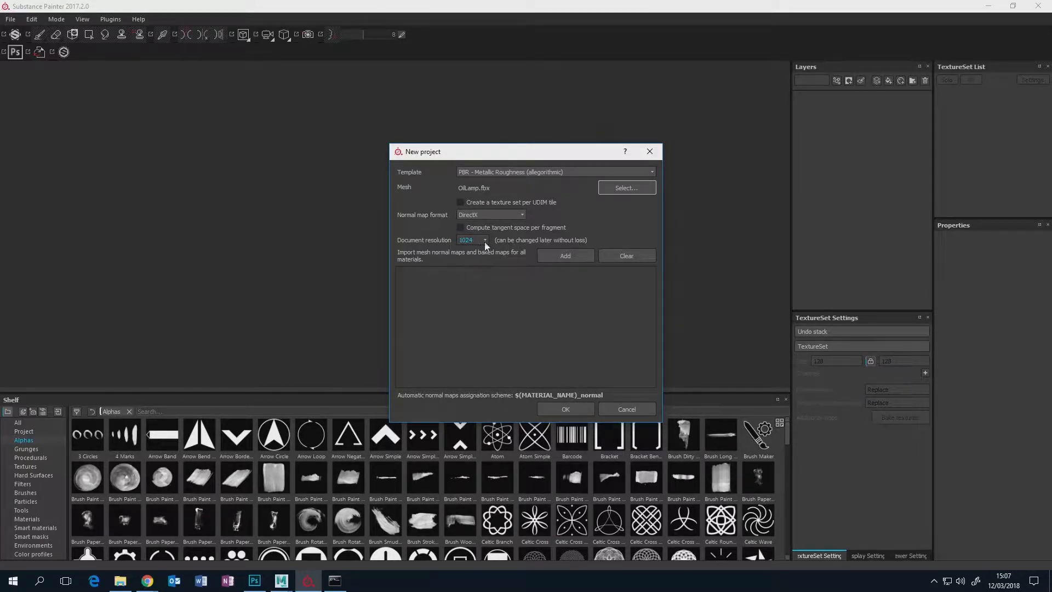
click(569, 405)
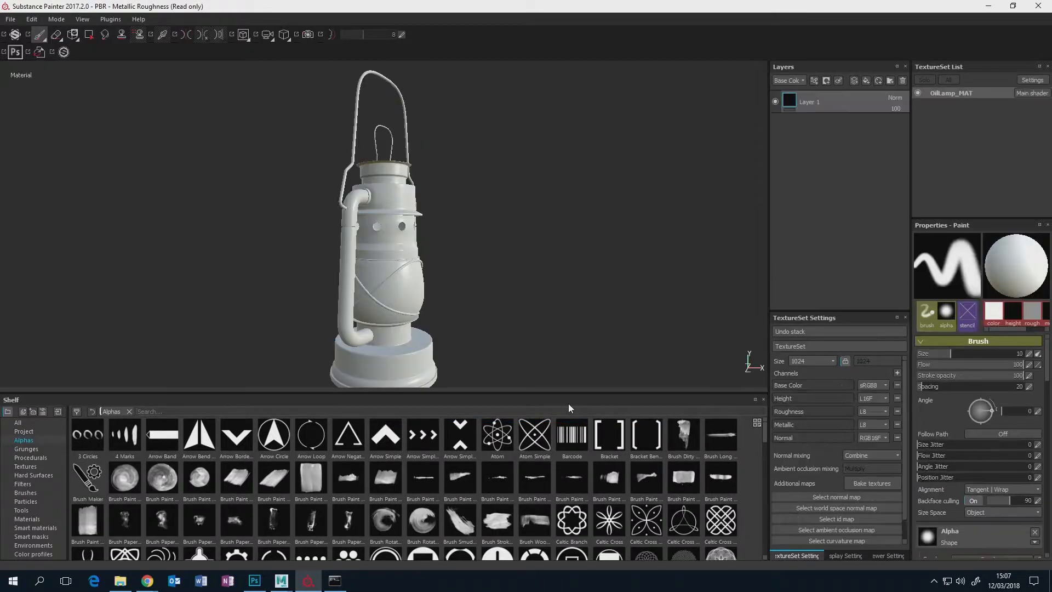
- Bake the additional maps for the OilLamp_MAT texture set, excluding the Normal and ID maps
mouse_move(496, 274)
alt+mouse_down()
mouse_move(322, 308)
mouse_move(434, 261)
mouse_move(353, 264)
mouse_move(446, 293)
alt+mouse_up()
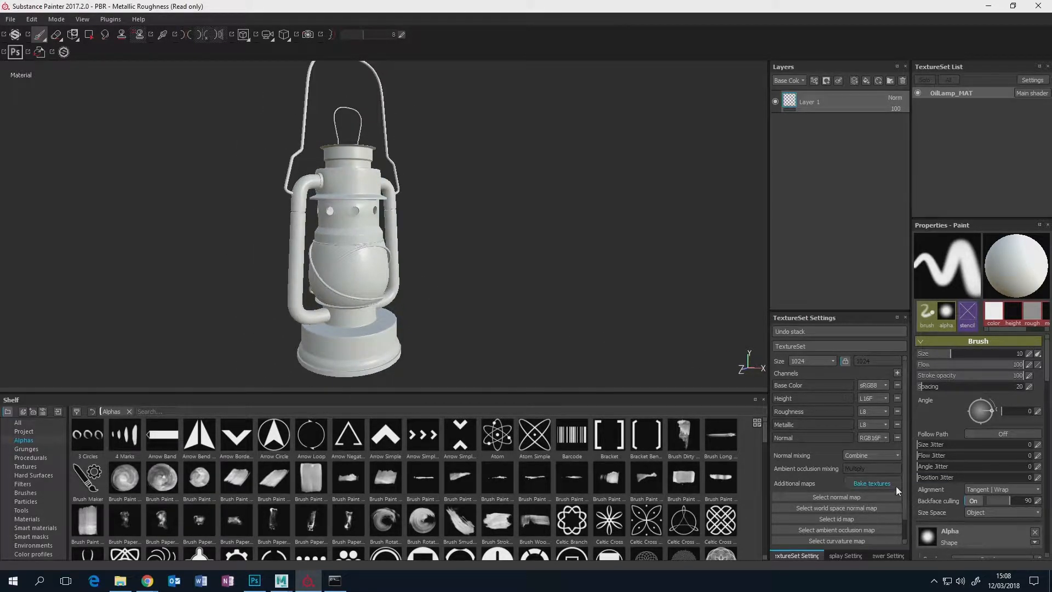
click(866, 483)
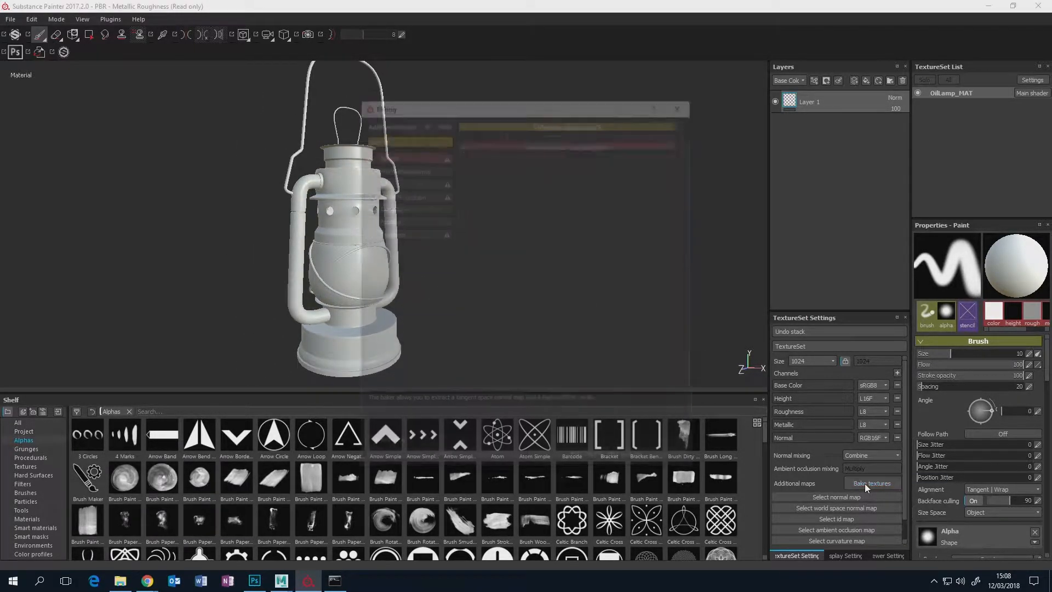
drag(395, 103, 550, 101)
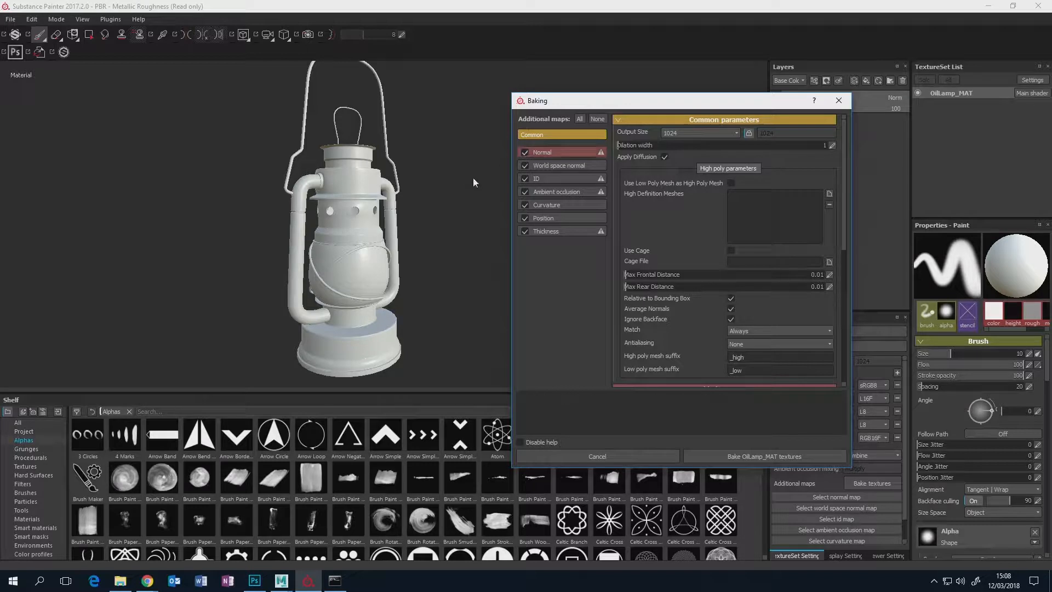
click(524, 153)
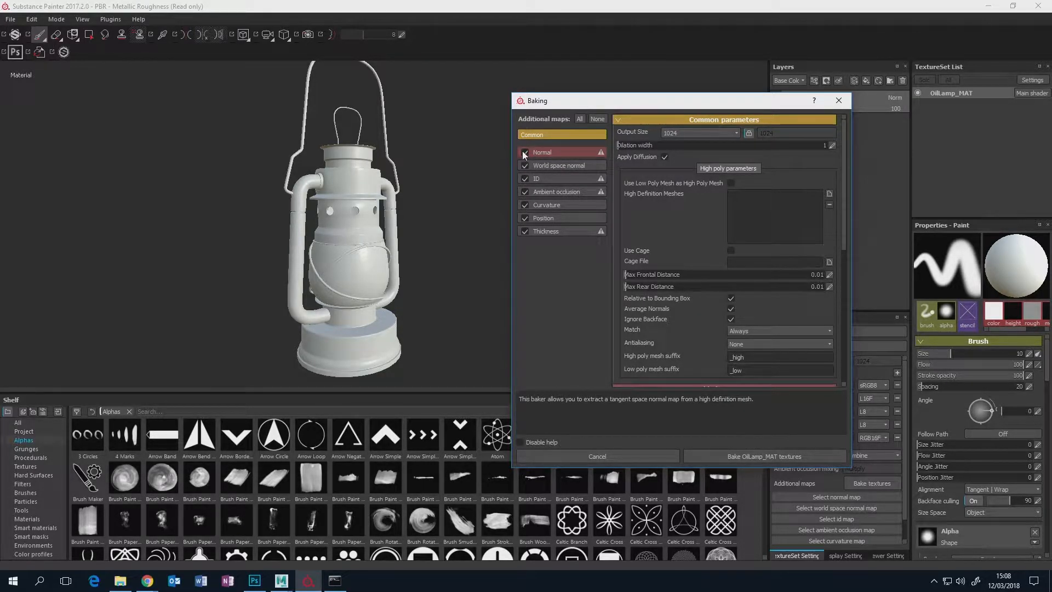
click(526, 178)
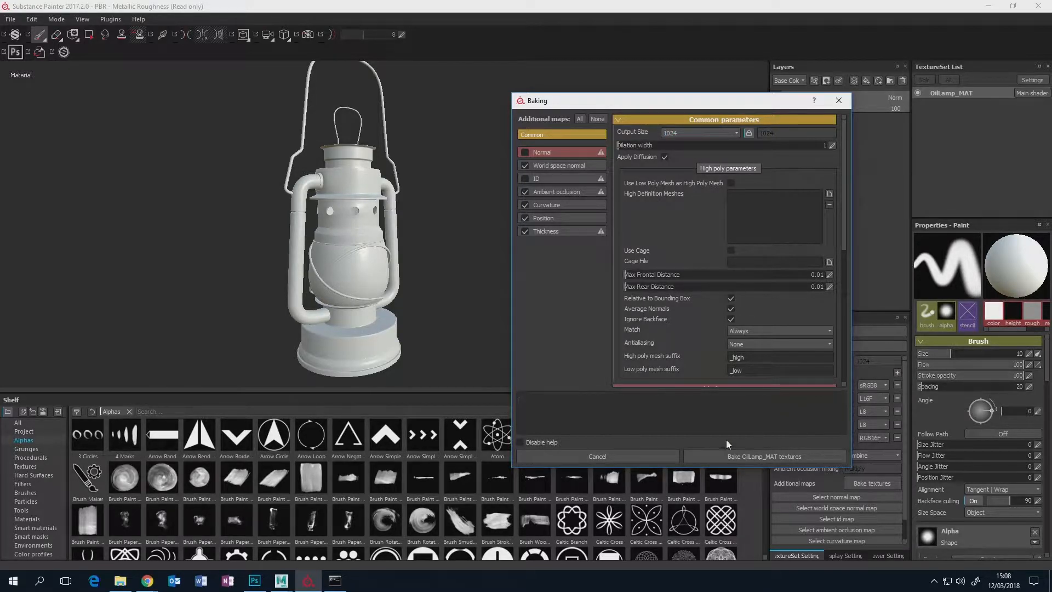
click(748, 458)
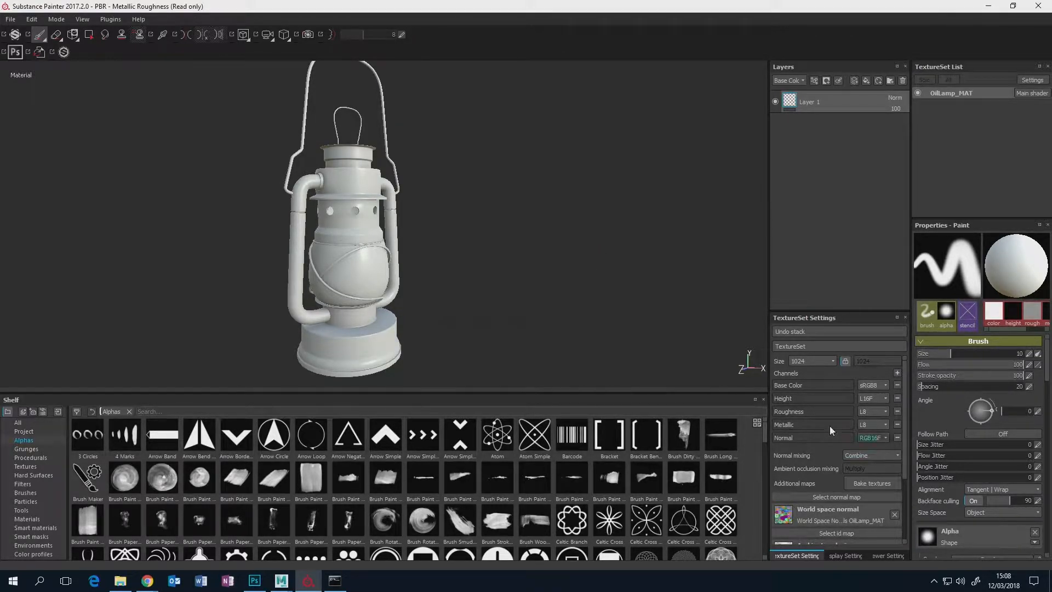
- Review the baked additional maps listed in the texture set settings, from world space normal to thickness
alt+drag(382, 314, 383, 302)
scroll(375, 322, up, 1)
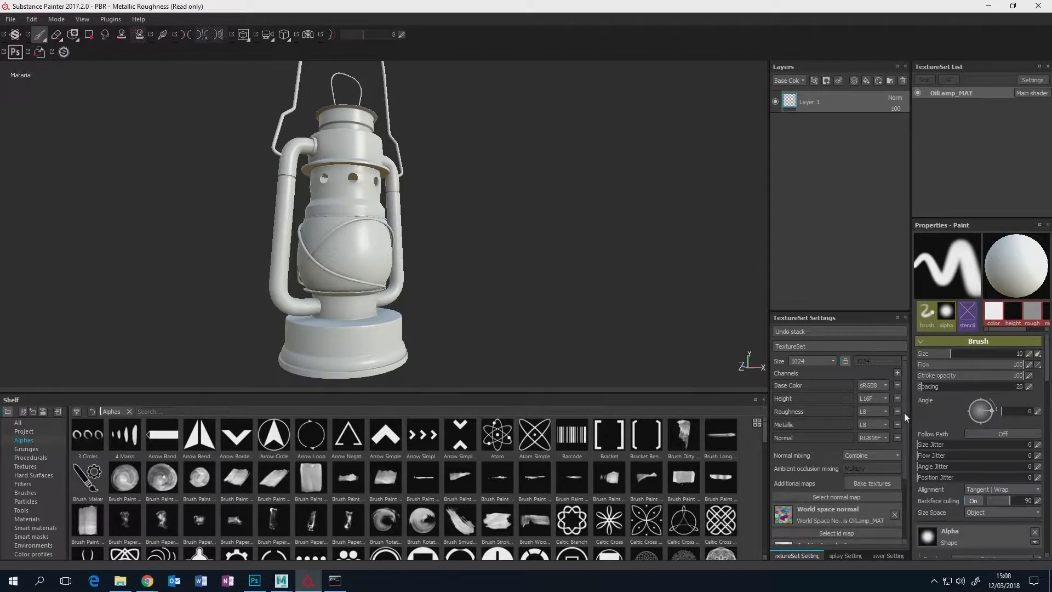
drag(904, 413, 903, 472)
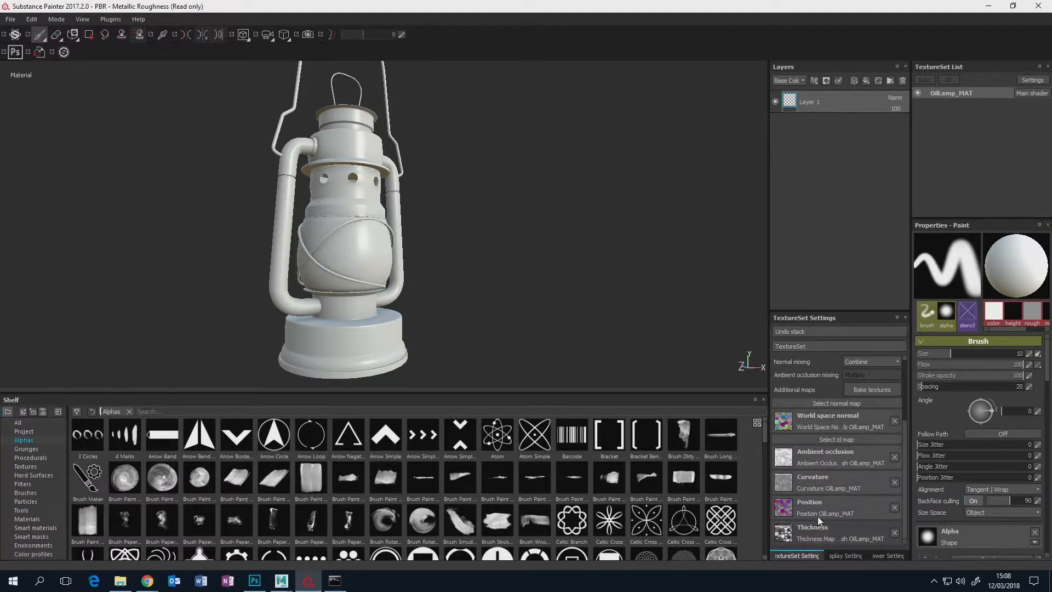
- Cycle through the additional maps on the lamp to inspect each one, and return the viewport to the material view
alt+drag(514, 247, 535, 255)
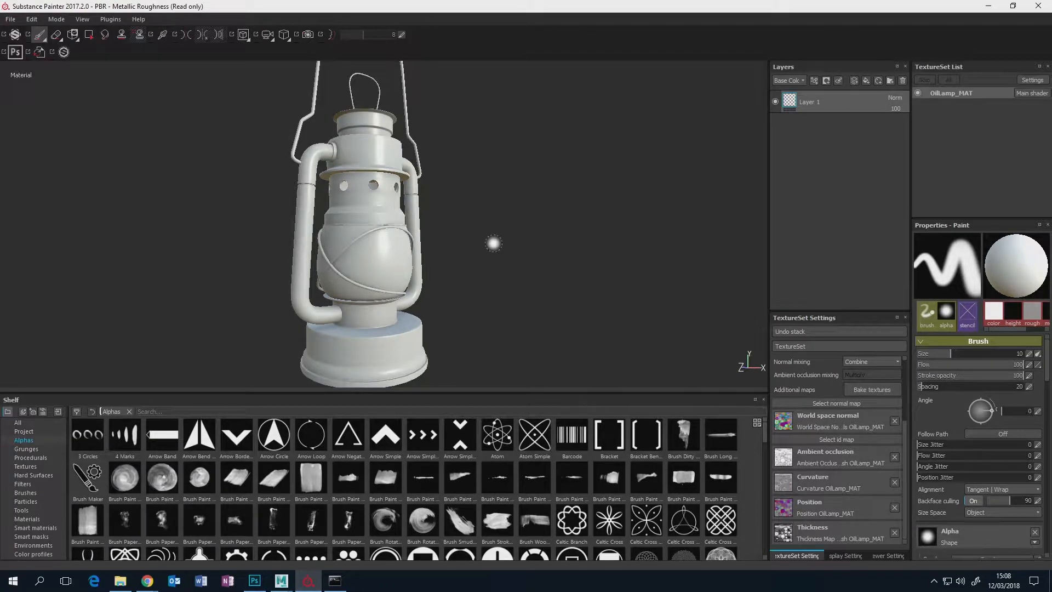
key(b)
key(b)
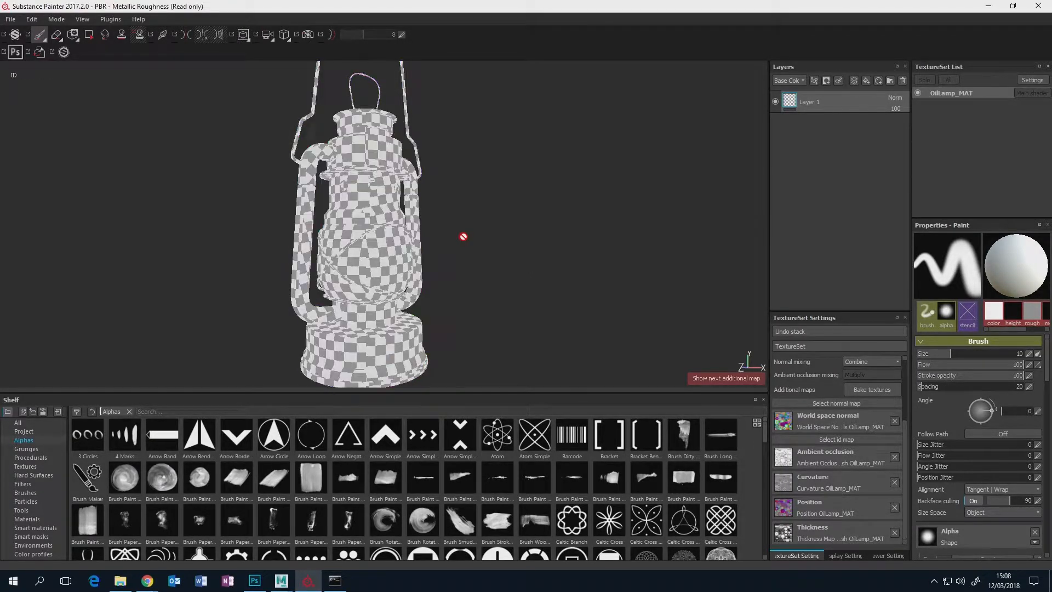
key(b)
key(b)
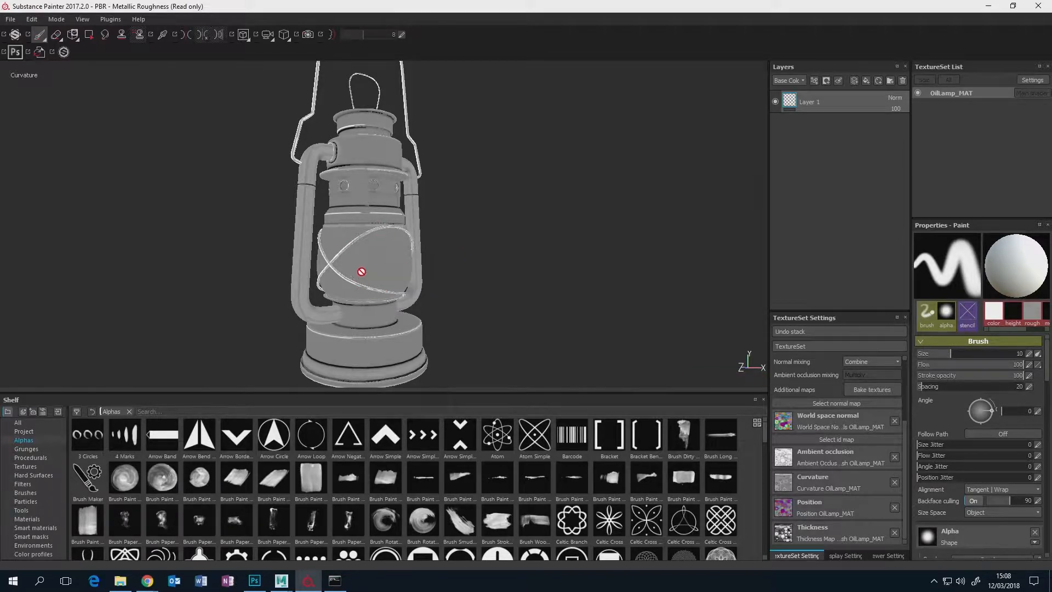
key(b)
key(b)
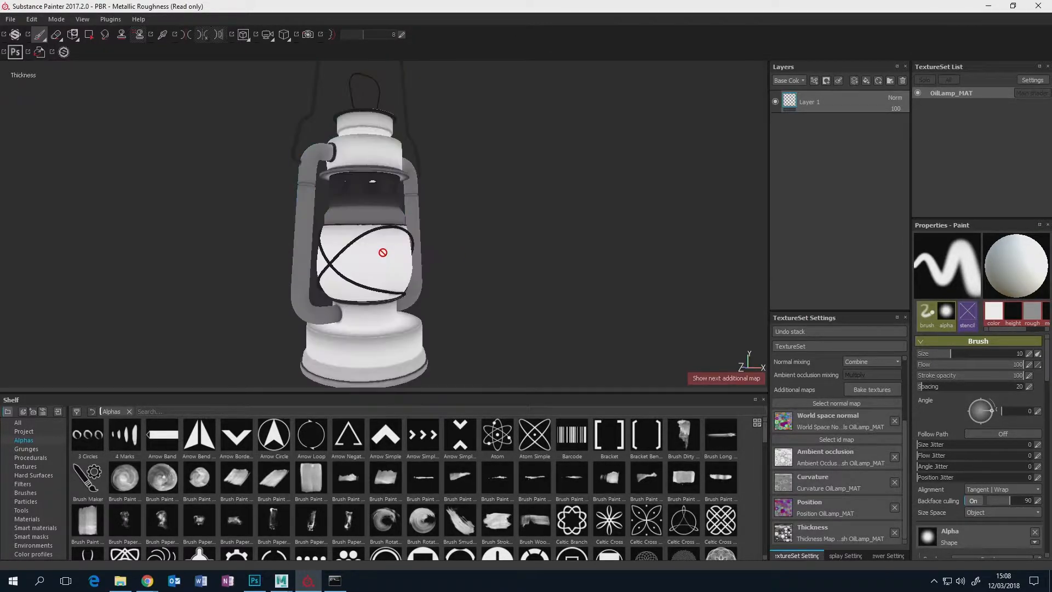
key(b)
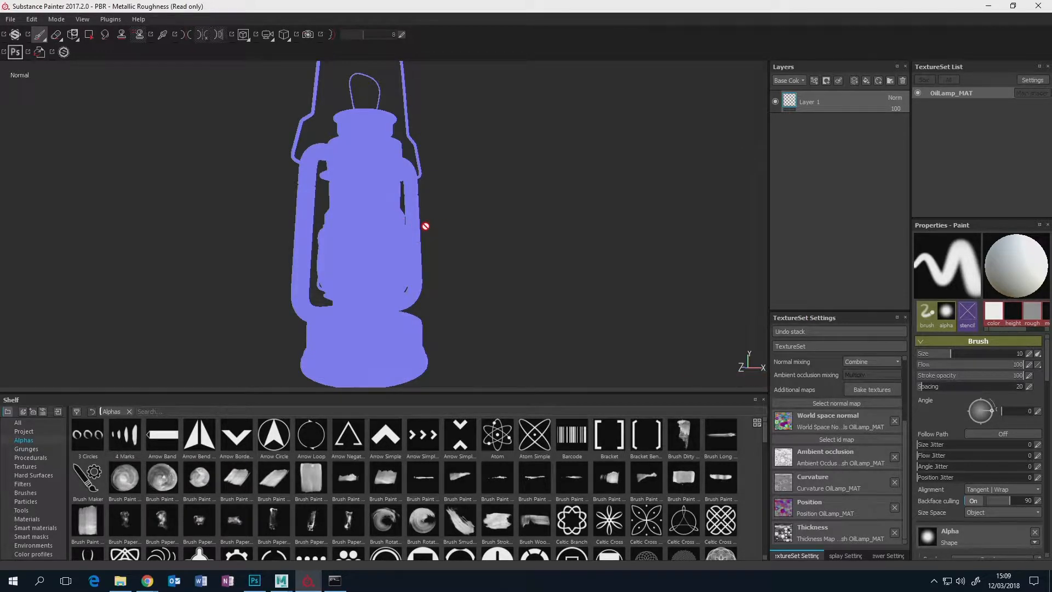
key(m)
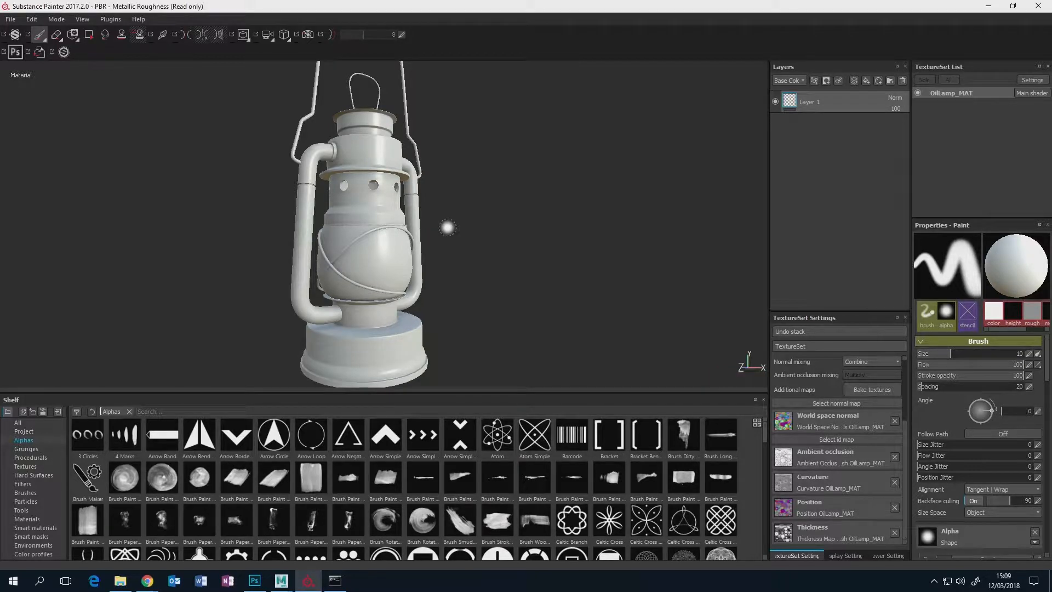
- Widen the area for layers and texture set settings, and review the channels available to the layers and the texture set
alt+drag(459, 228, 448, 203)
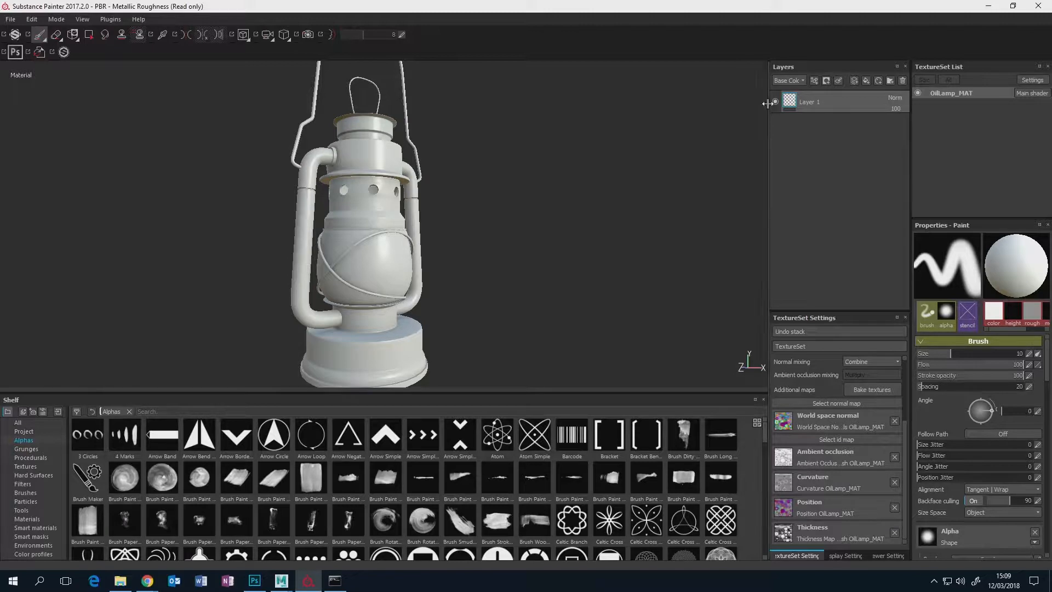
drag(768, 104, 735, 102)
drag(894, 117, 905, 117)
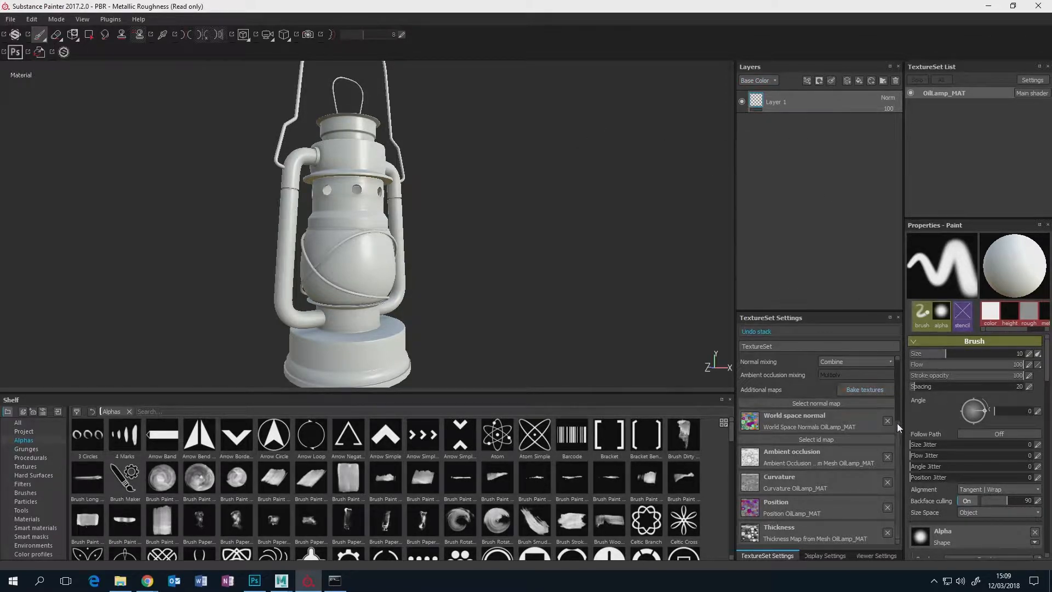
drag(897, 423, 906, 356)
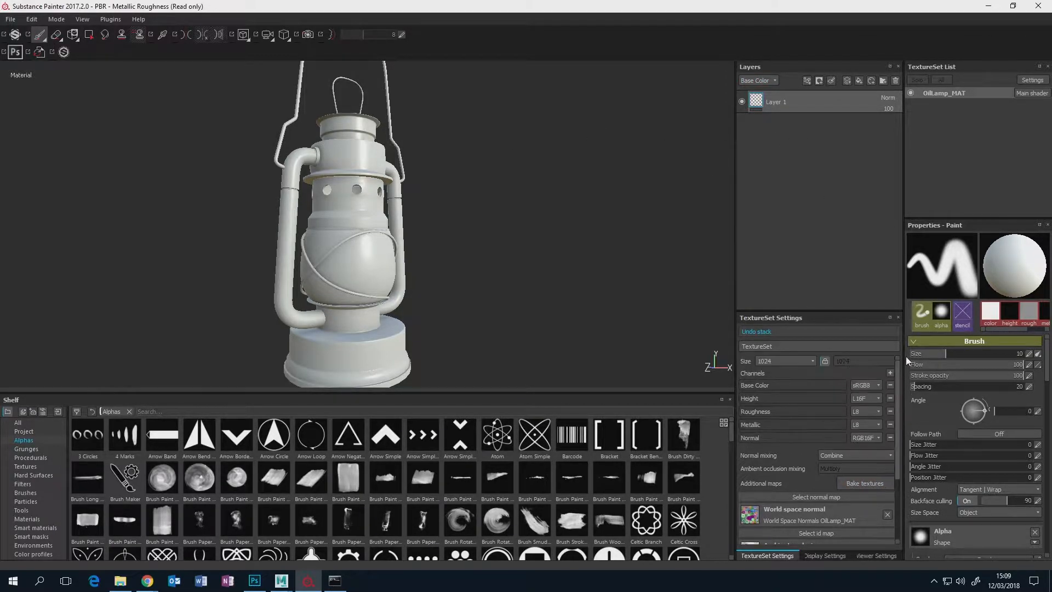
click(774, 82)
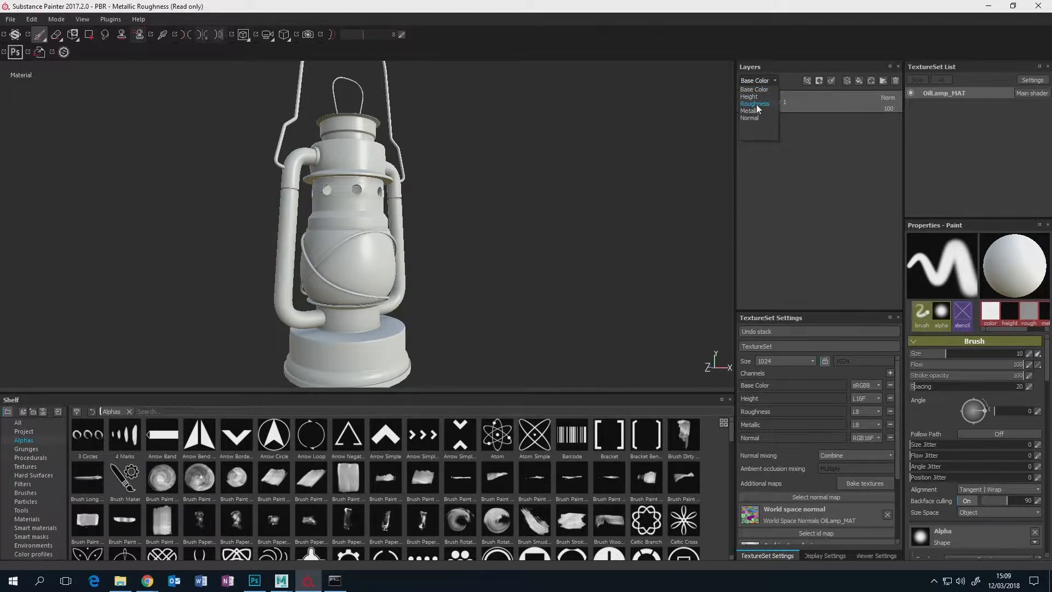
click(830, 182)
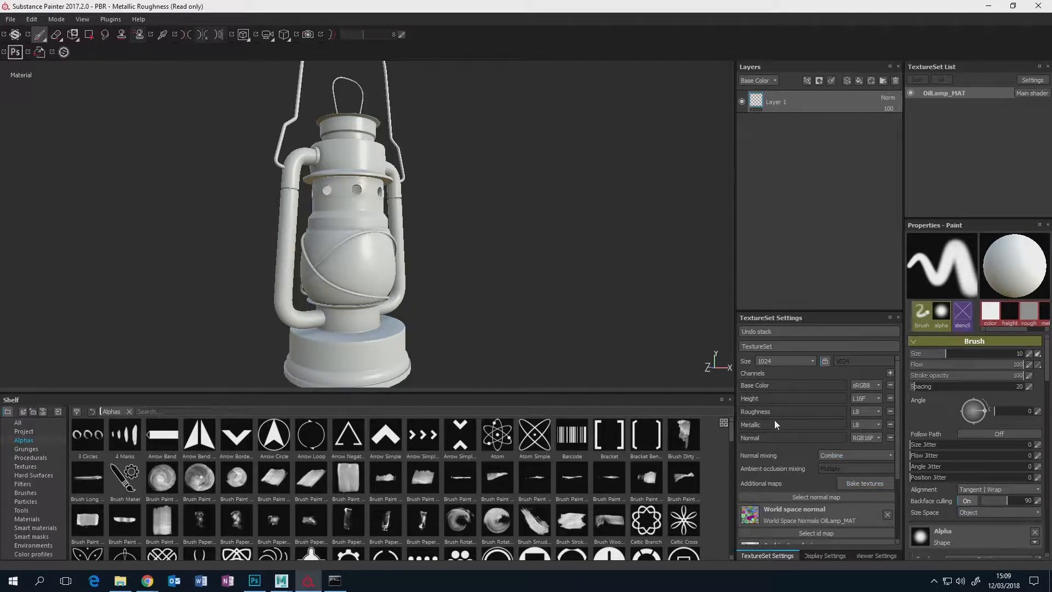
- Add Opacity and Emissive channels to the OilLamp_MAT texture set and check the channels offered in the paint material properties
click(890, 373)
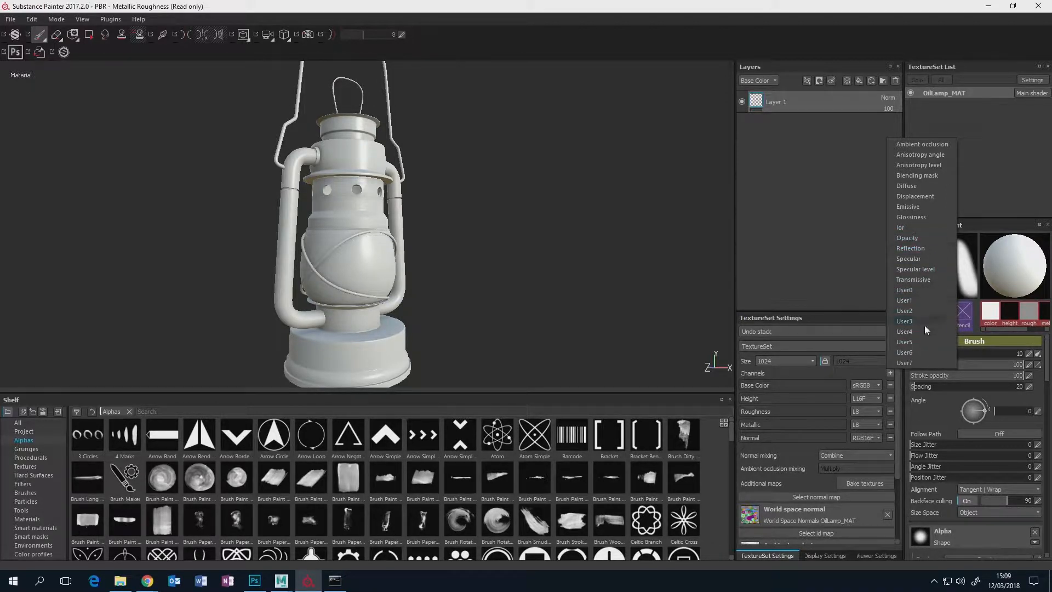
click(908, 238)
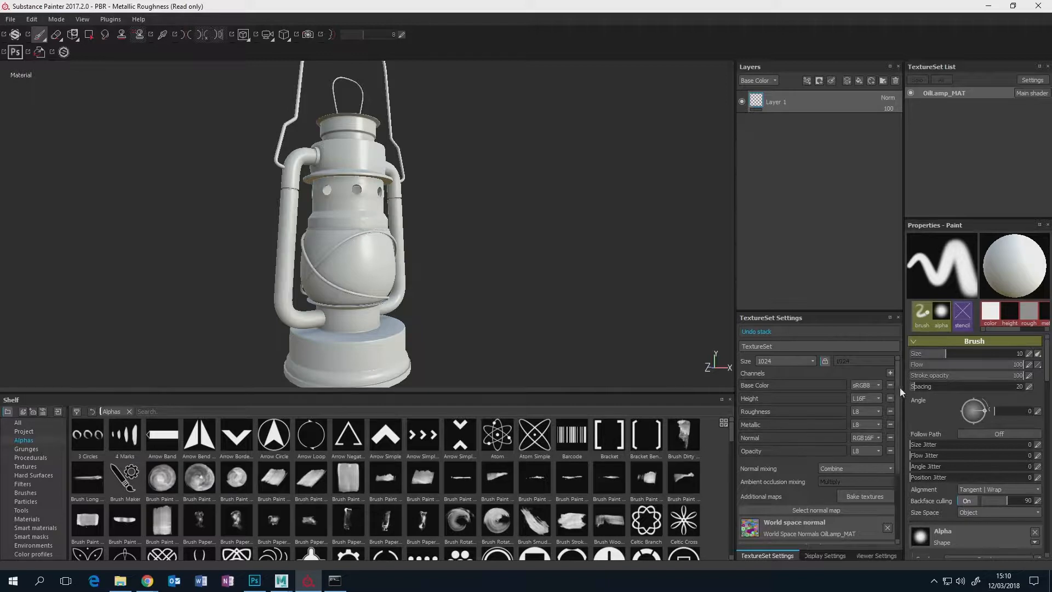
click(889, 372)
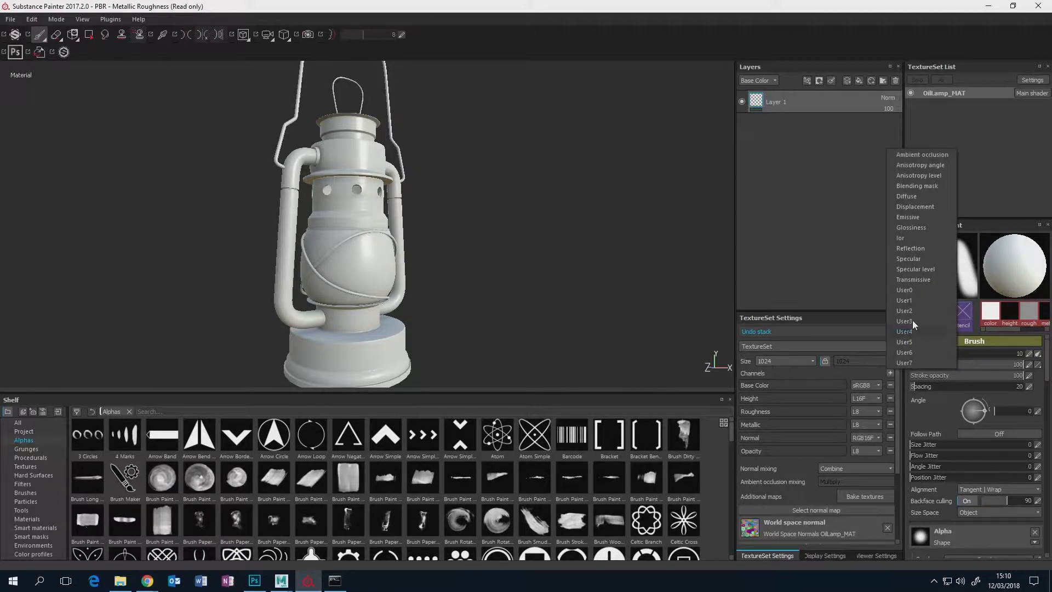
click(911, 217)
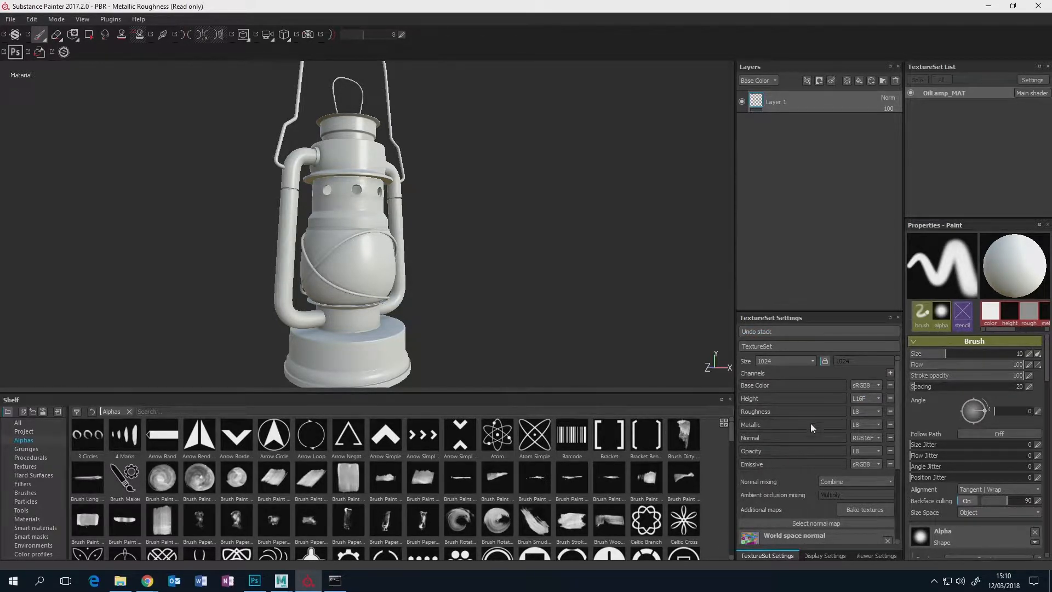
scroll(1037, 373, down, 5)
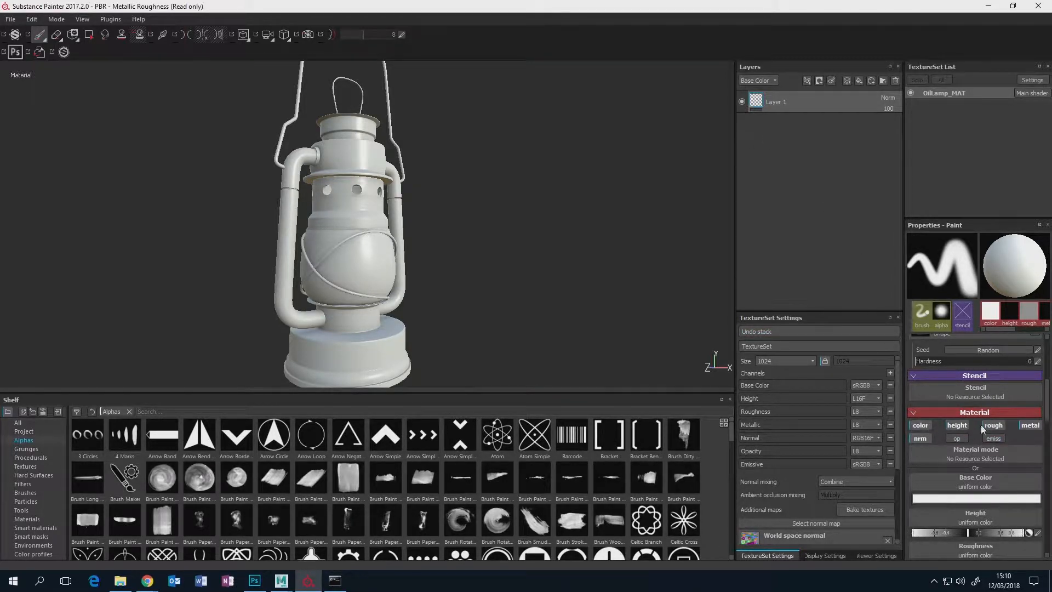
- Add a fill layer above Layer 1 and rename it Glass
click(859, 80)
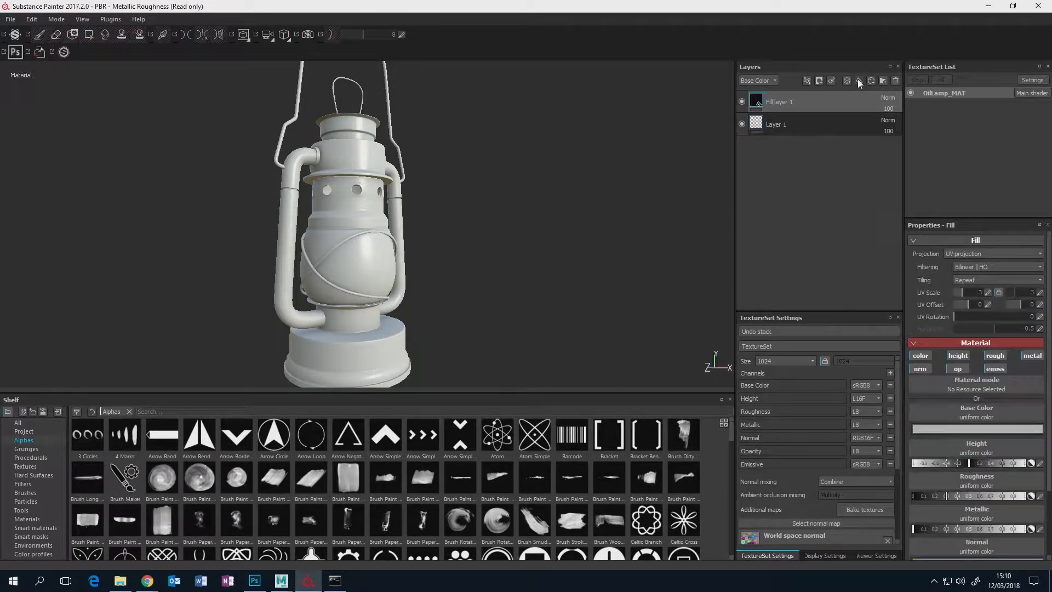
double_click(782, 103)
text(Glas)
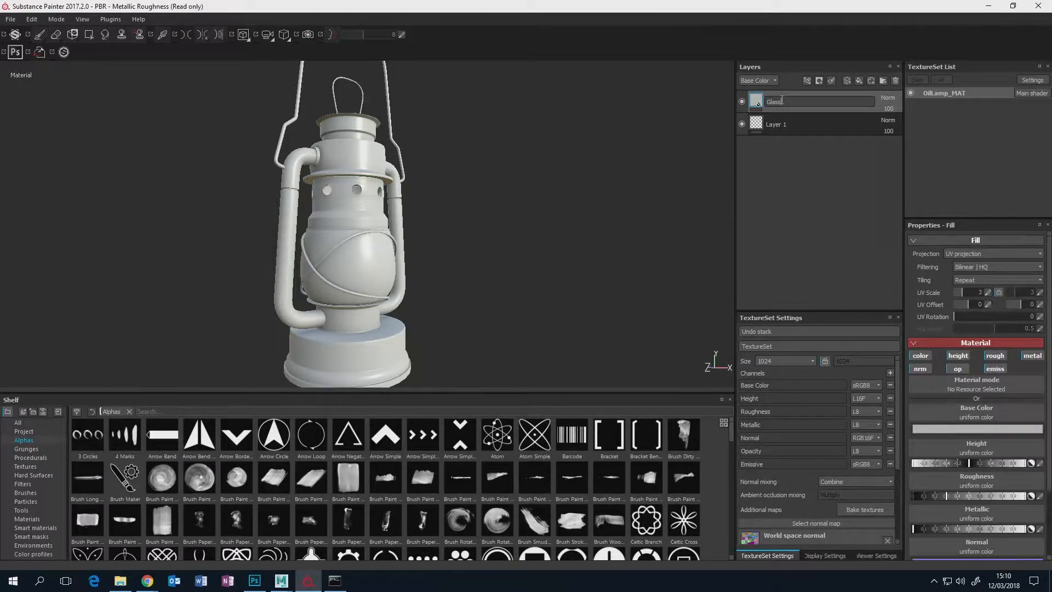
text(s)
key(Return)
click(812, 122)
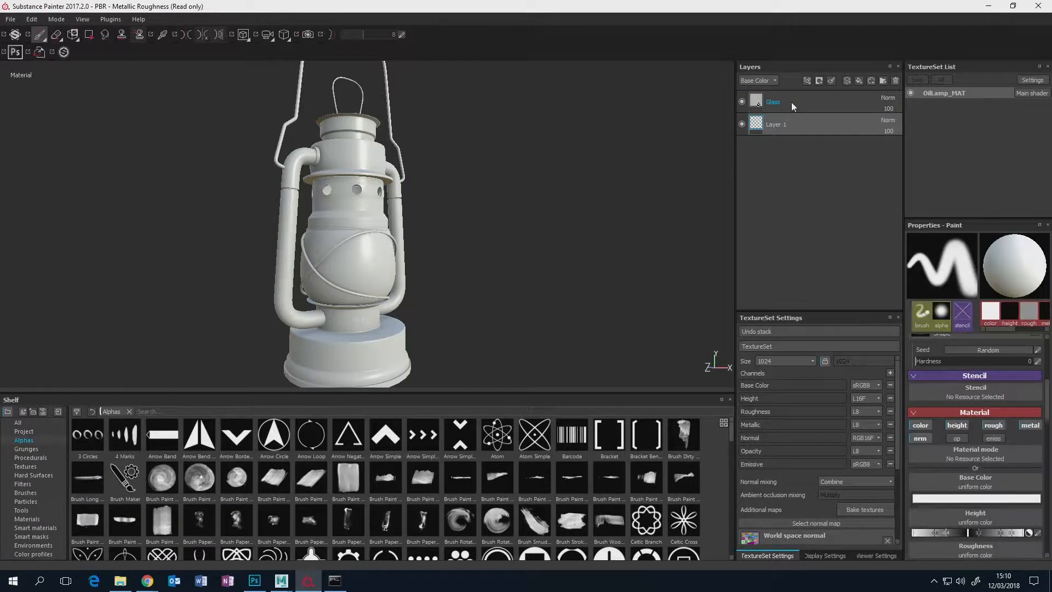
click(793, 105)
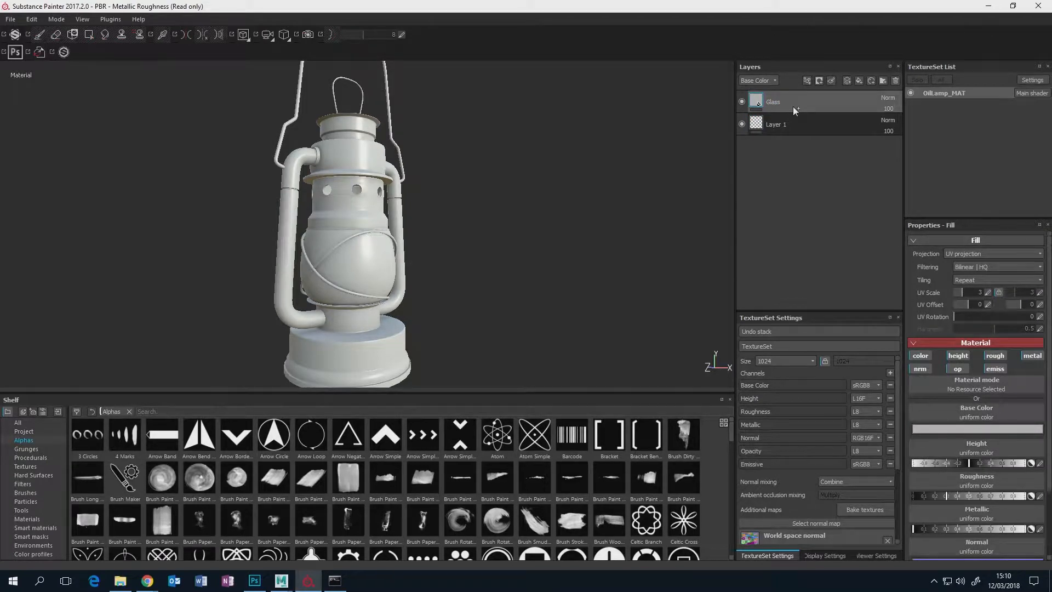
- Group the Glass layer into a folder and rename the folder GlassGRP
key(ctrl+g)
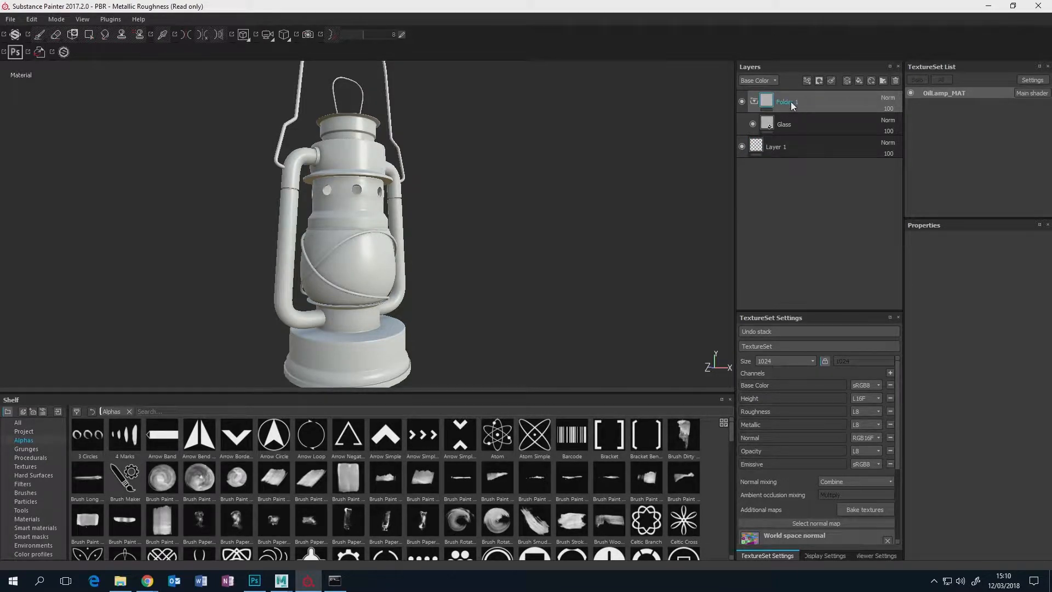
double_click(790, 102)
text(G)
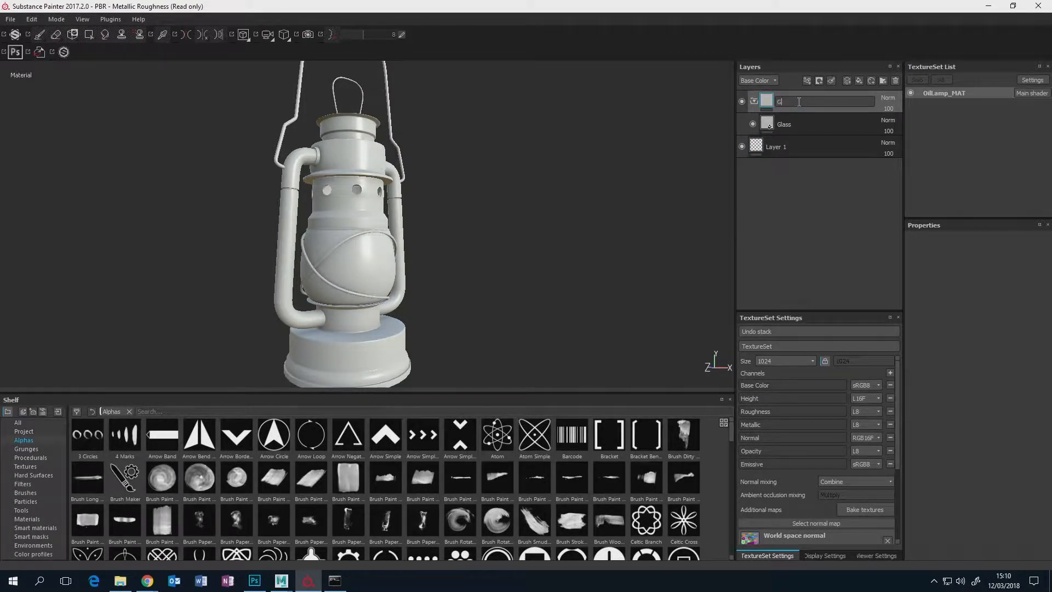
text(lassGroup)
key(BackSpace)
key(BackSpace)
key(BackSpace)
key(BackSpace)
text(RP)
key(Return)
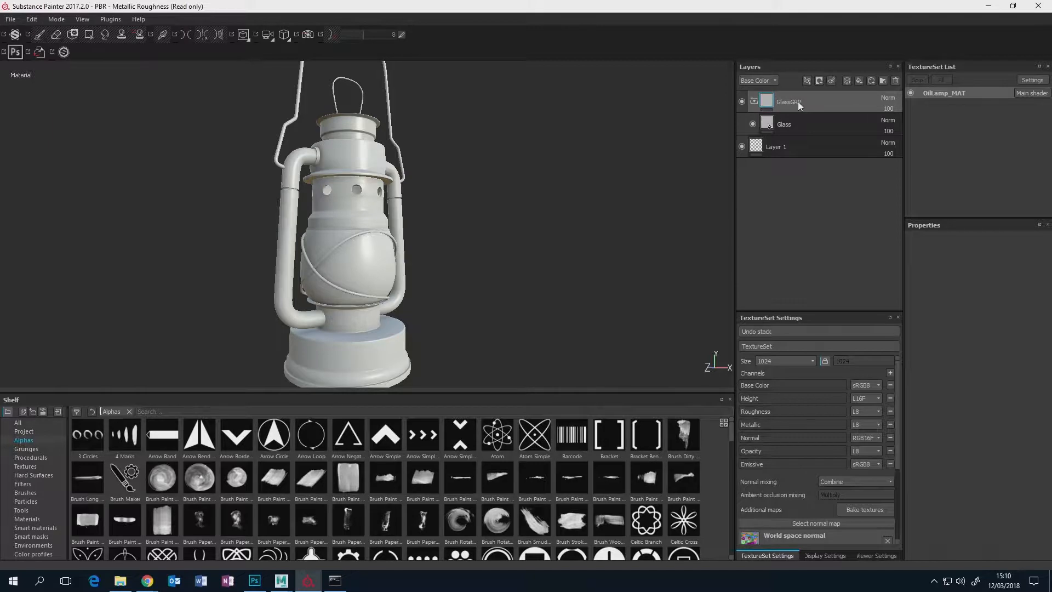
- Add a black mask to the GlassGRP folder and put a paint effect on that mask
right_click(768, 102)
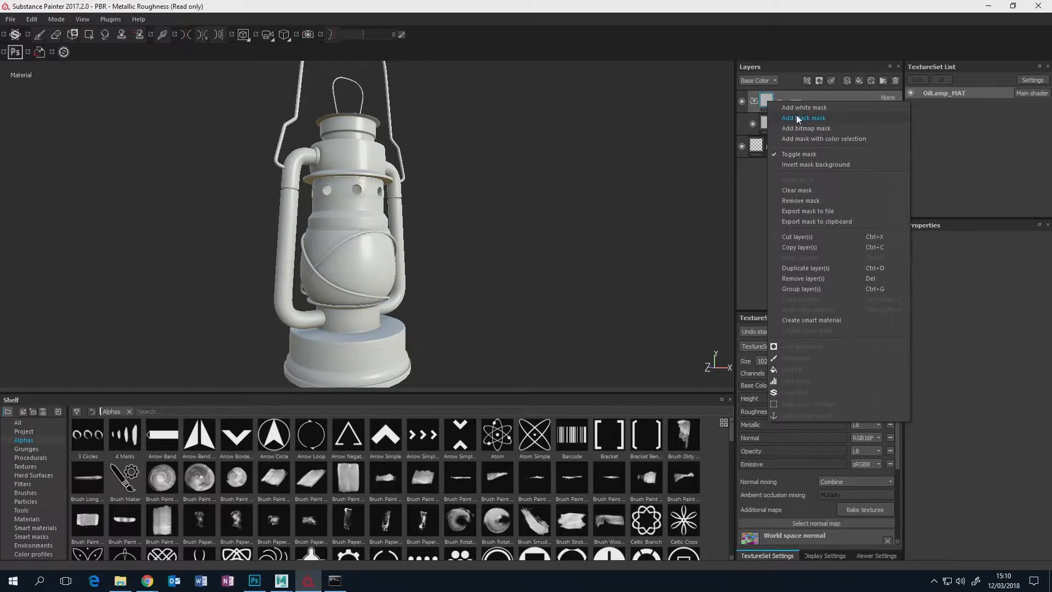
click(797, 118)
right_click(792, 101)
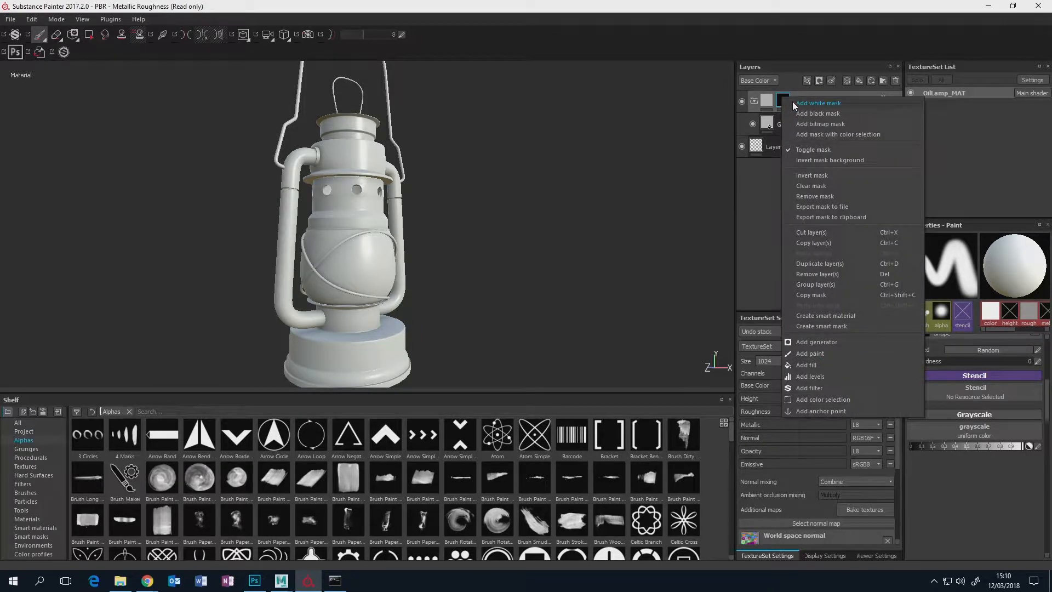
click(817, 353)
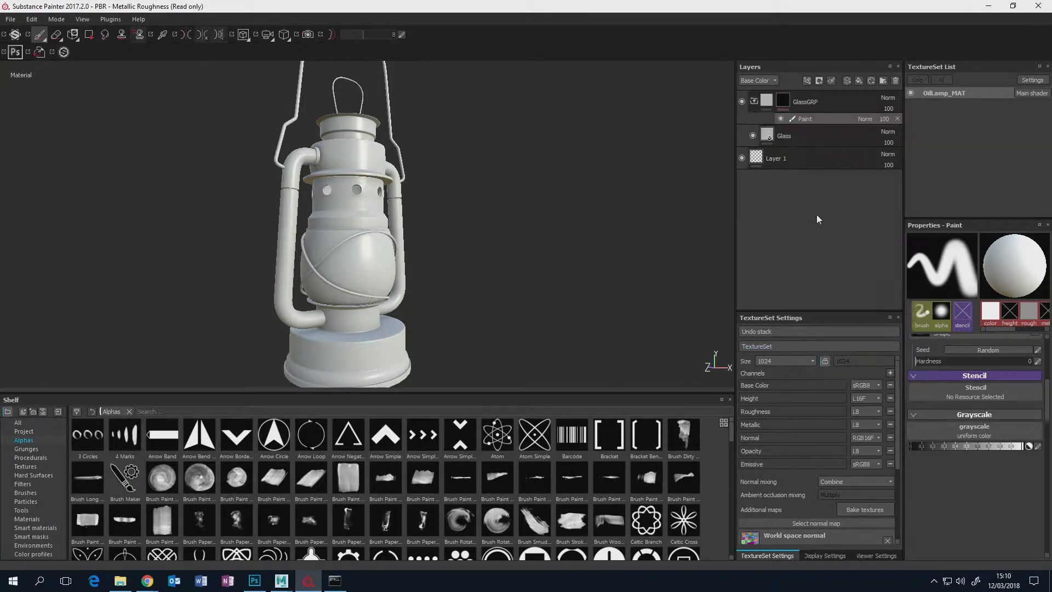
- Fill the lamp's glass globe with white in the GlassGRP mask using Polygon Fill in mesh fill mode, and inspect the mask
alt+middle_drag(397, 232, 414, 192)
scroll(414, 191, down, 2)
scroll(434, 227, up, 5)
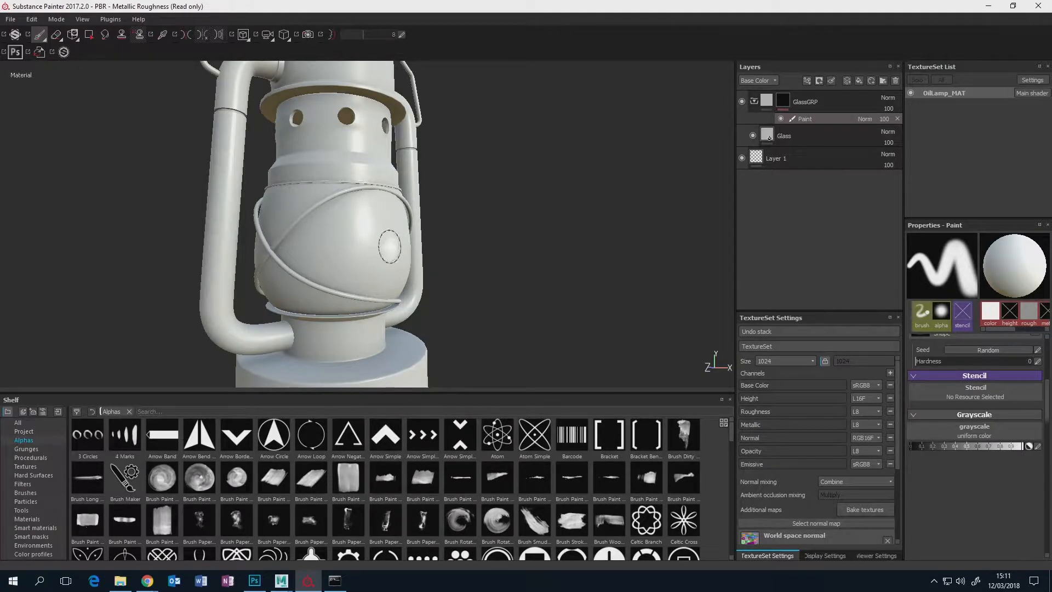
scroll(372, 173, down, 5)
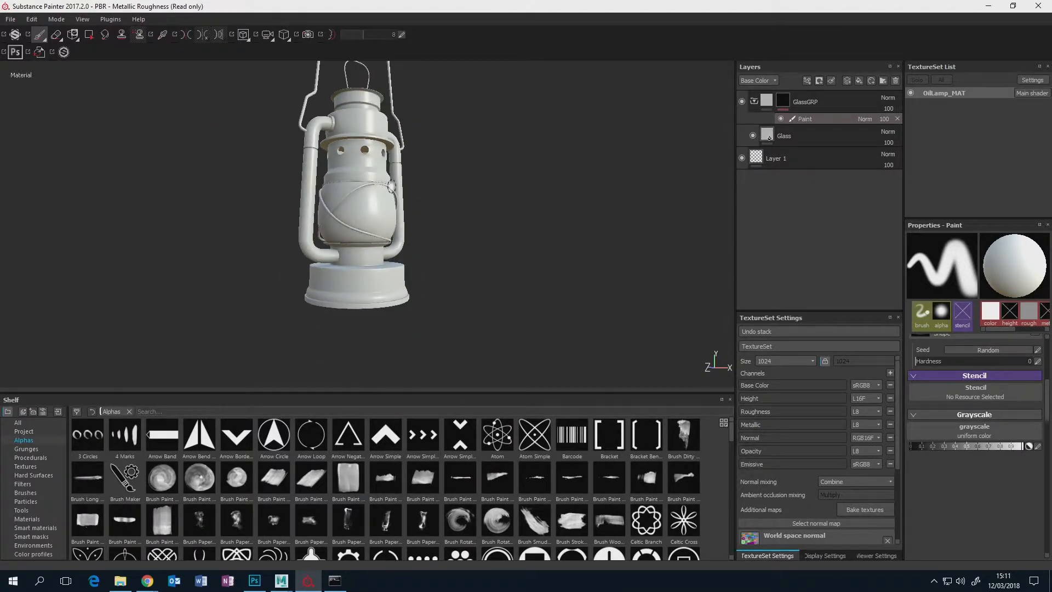
scroll(391, 186, up, 4)
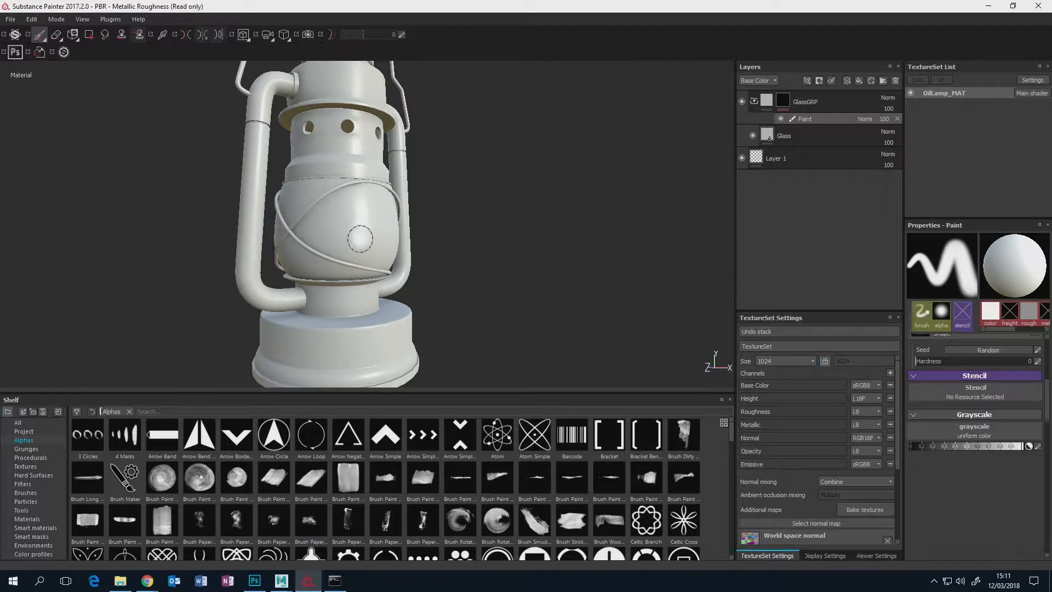
alt+middle_drag(390, 218, 457, 235)
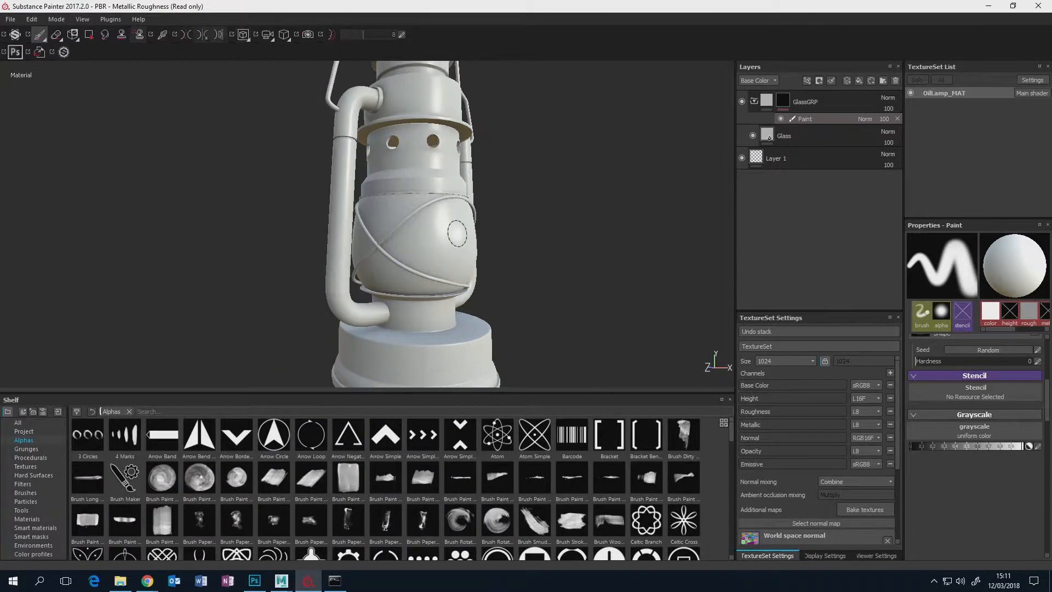
mouse_move(458, 235)
alt+mouse_down()
mouse_move(406, 216)
mouse_move(422, 225)
alt+mouse_up()
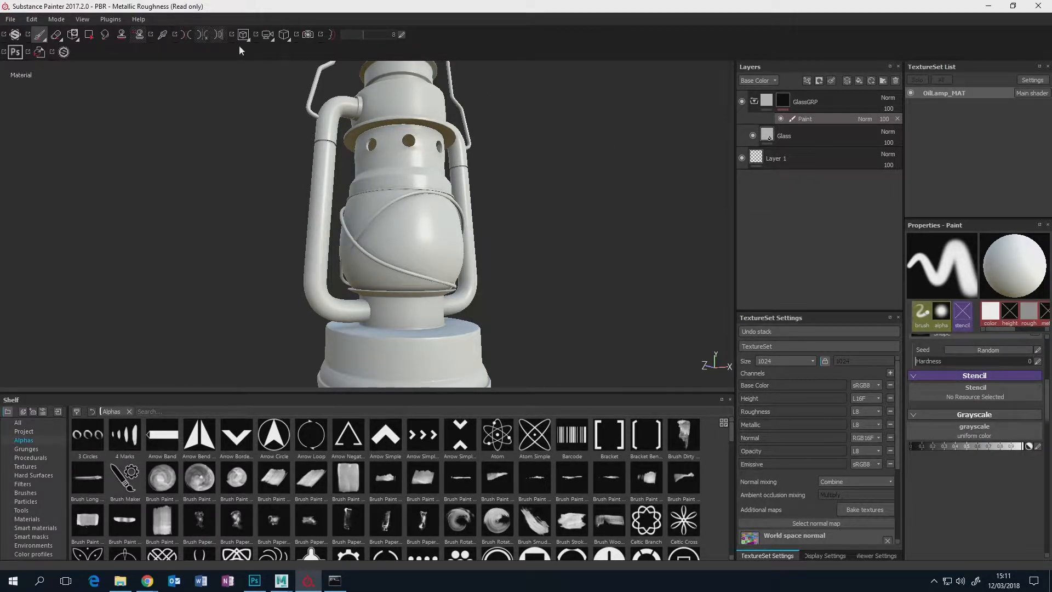
click(89, 34)
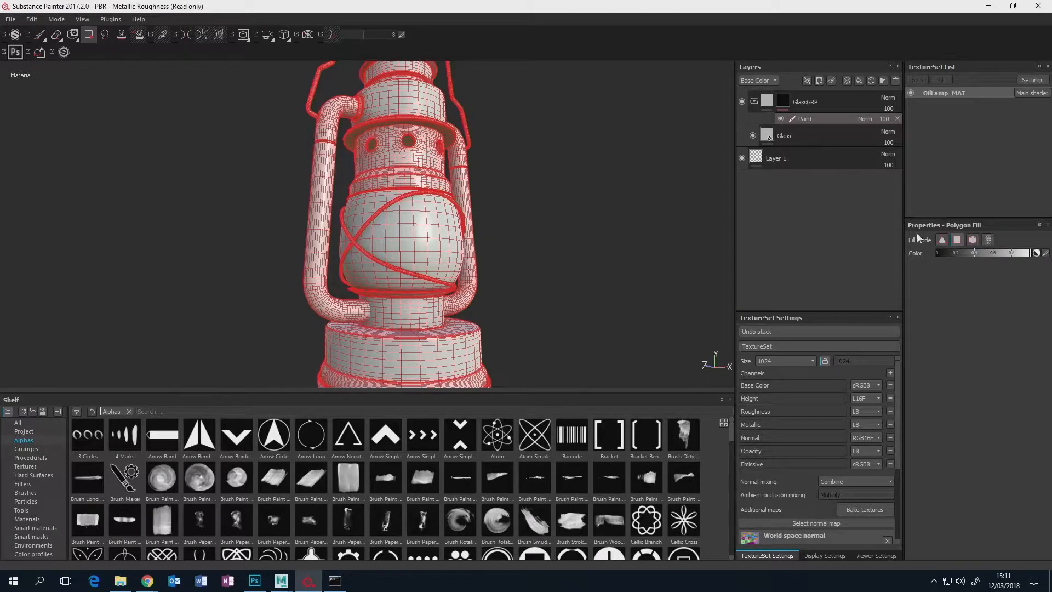
click(973, 239)
click(784, 101)
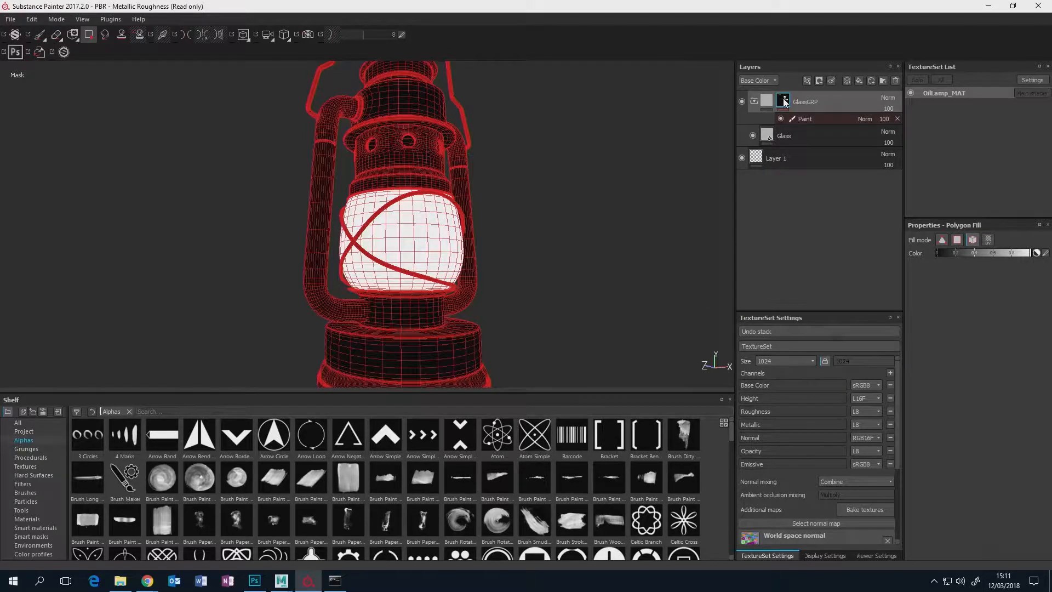
alt+drag(517, 233, 576, 239)
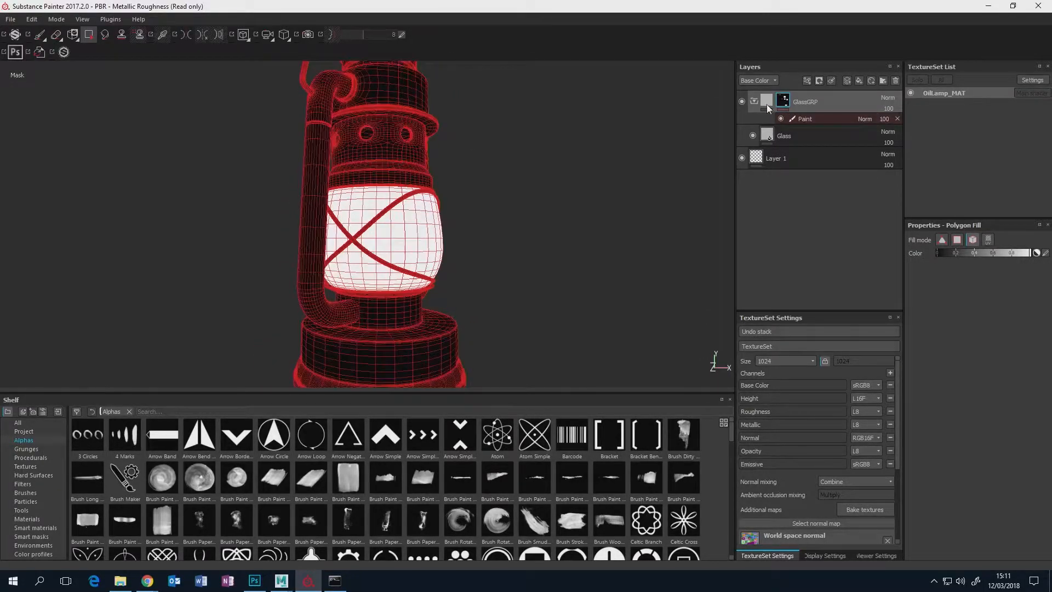
- Set the Glass layer's base color to bright red, about RGB 0.973, 0.002, 0.002
click(766, 103)
click(791, 126)
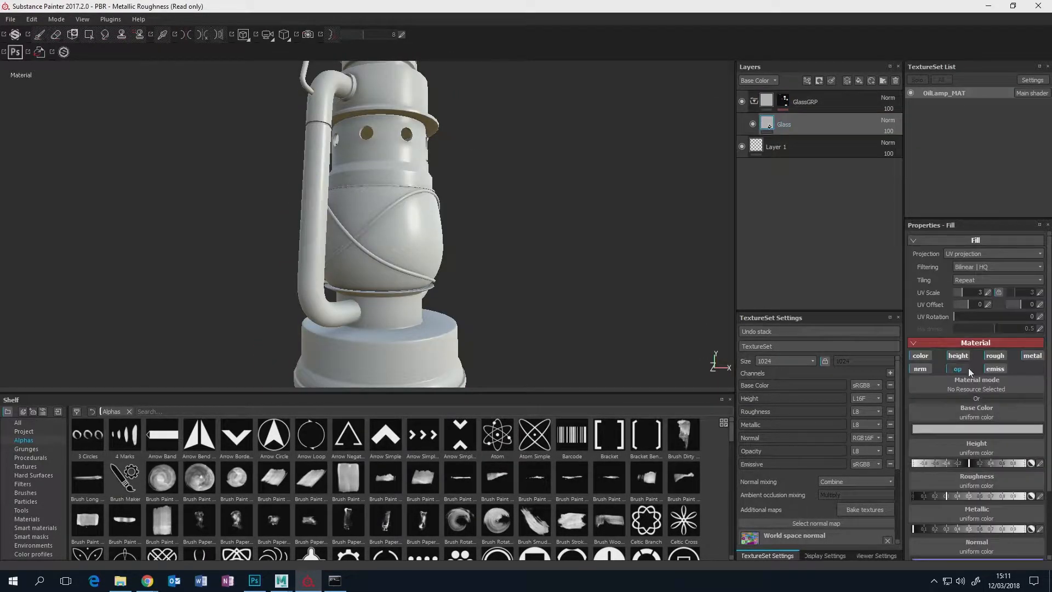
click(976, 426)
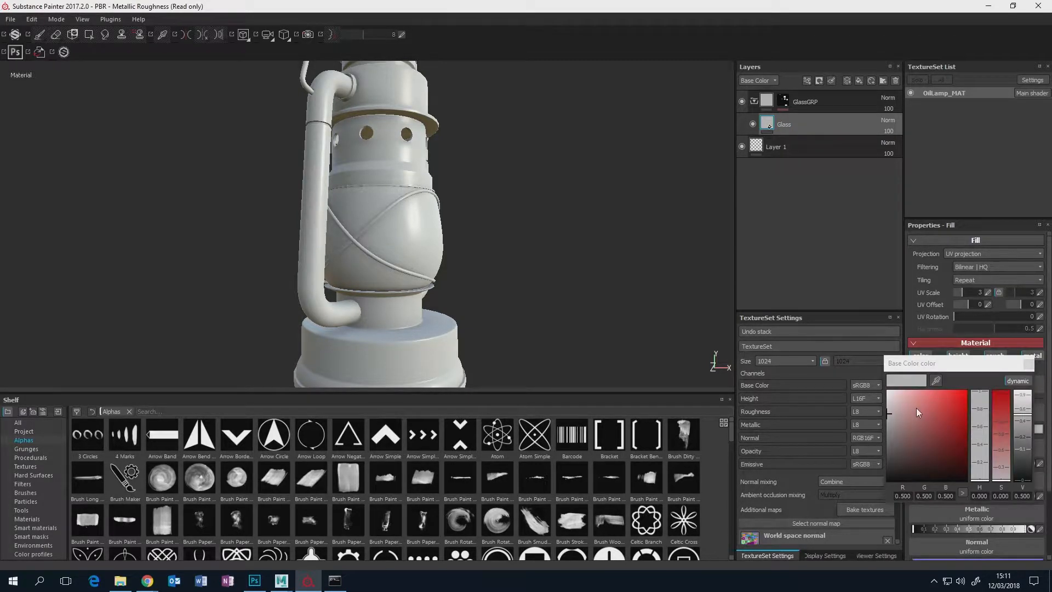
drag(916, 408, 966, 390)
alt+drag(648, 312, 578, 251)
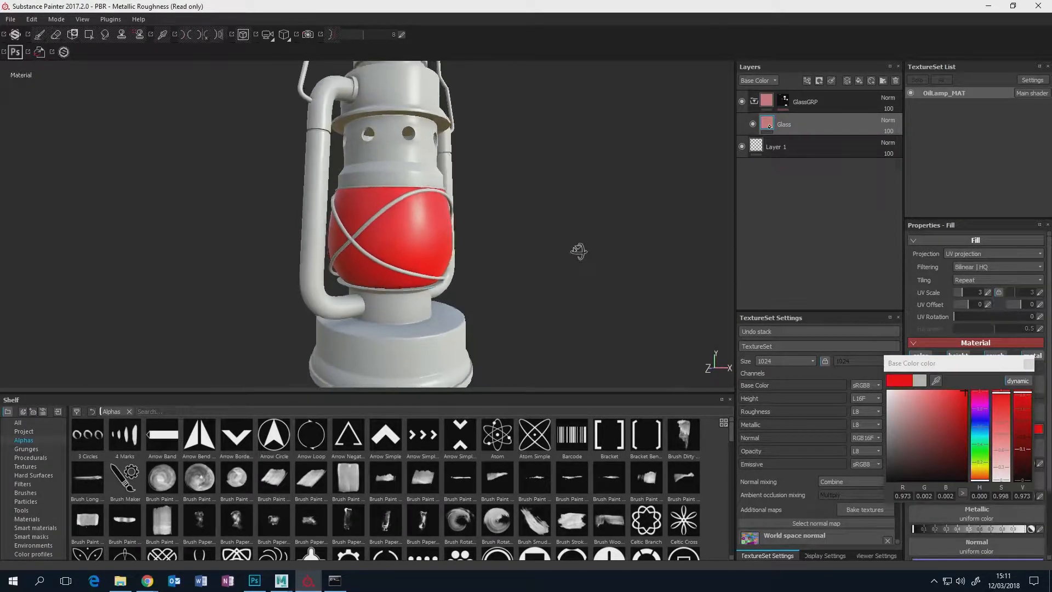
click(1028, 365)
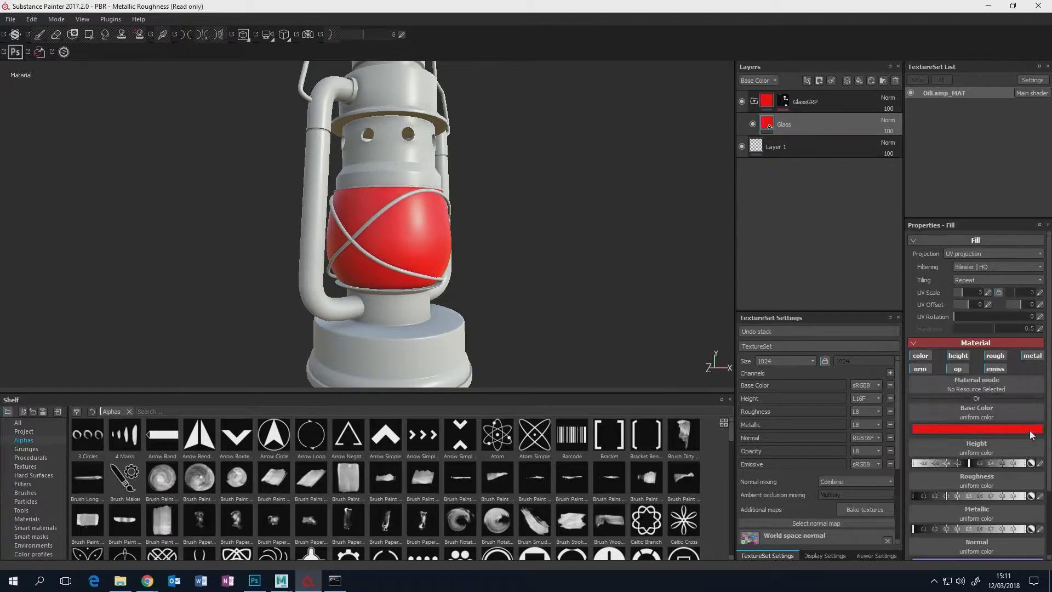
- Turn off the normal, emissive, metallic and height channels in the Glass layer's material
click(922, 370)
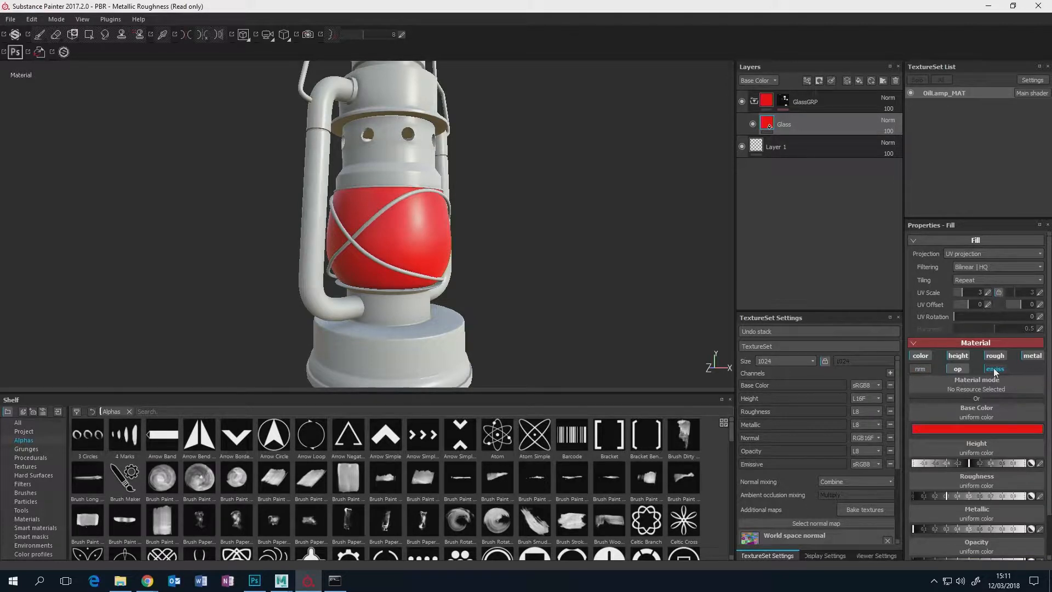
click(1033, 355)
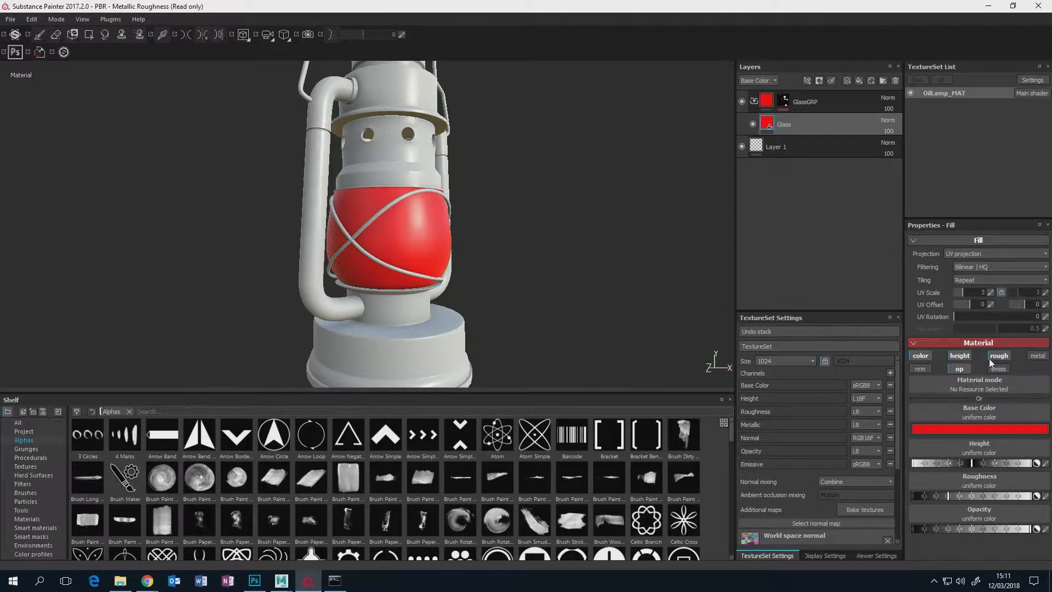
click(961, 356)
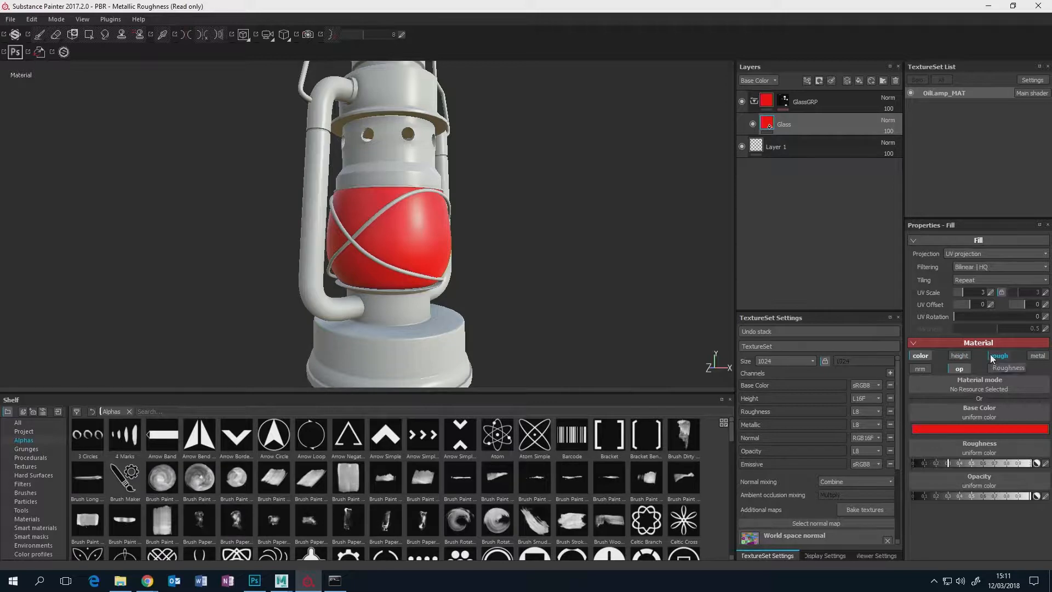
- Set the Glass layer's base color to pure white, RGB 1.000, 1.000, 1.000
click(963, 372)
click(978, 429)
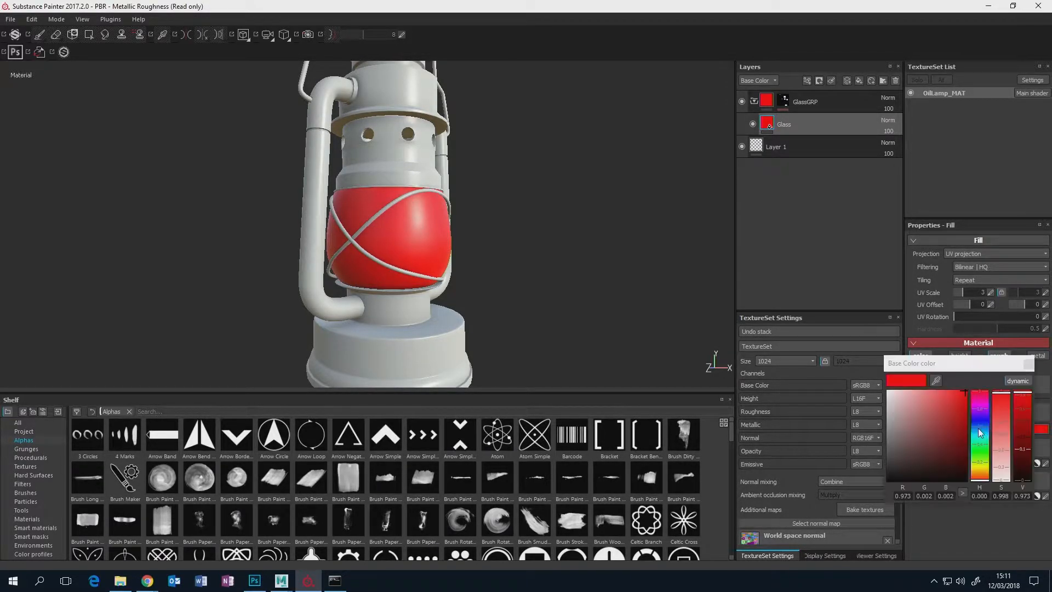
drag(908, 410, 870, 376)
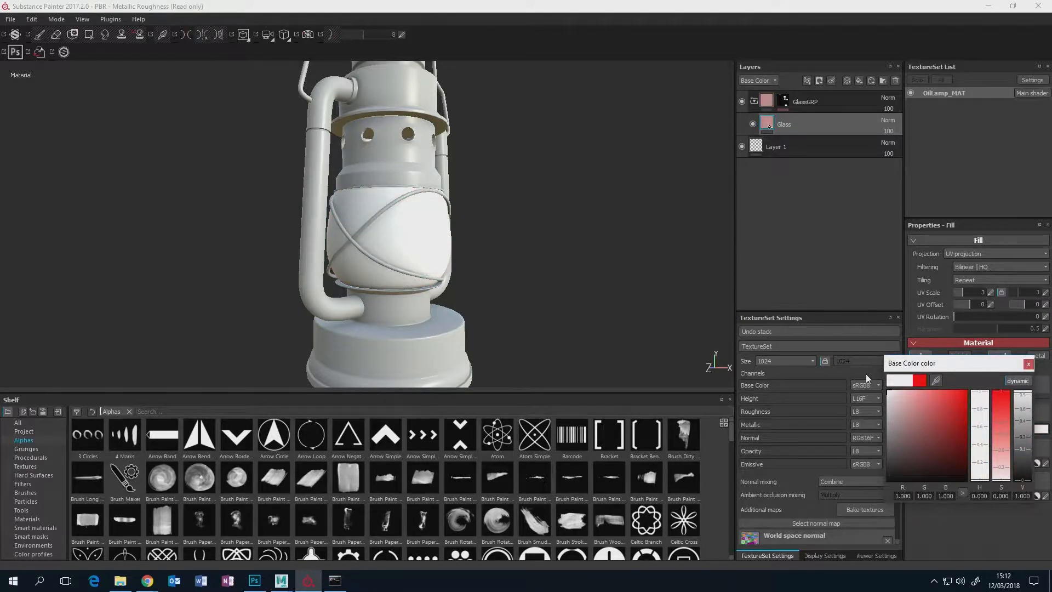
click(1029, 364)
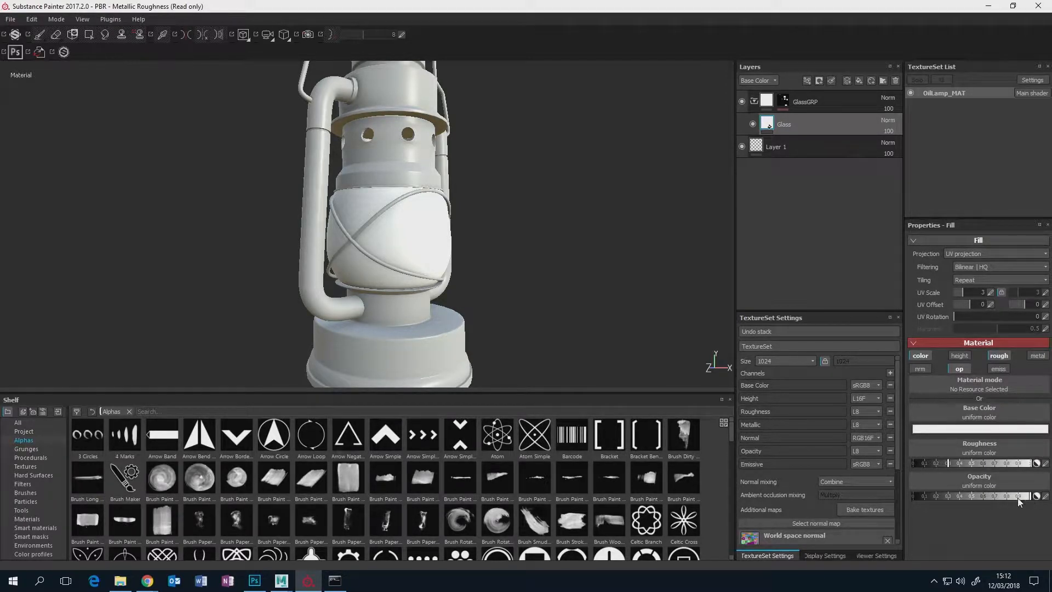
- Lower the Glass layer's opacity value all the way to zero
alt+middle_drag(543, 299, 567, 336)
alt+middle_drag(559, 269, 545, 237)
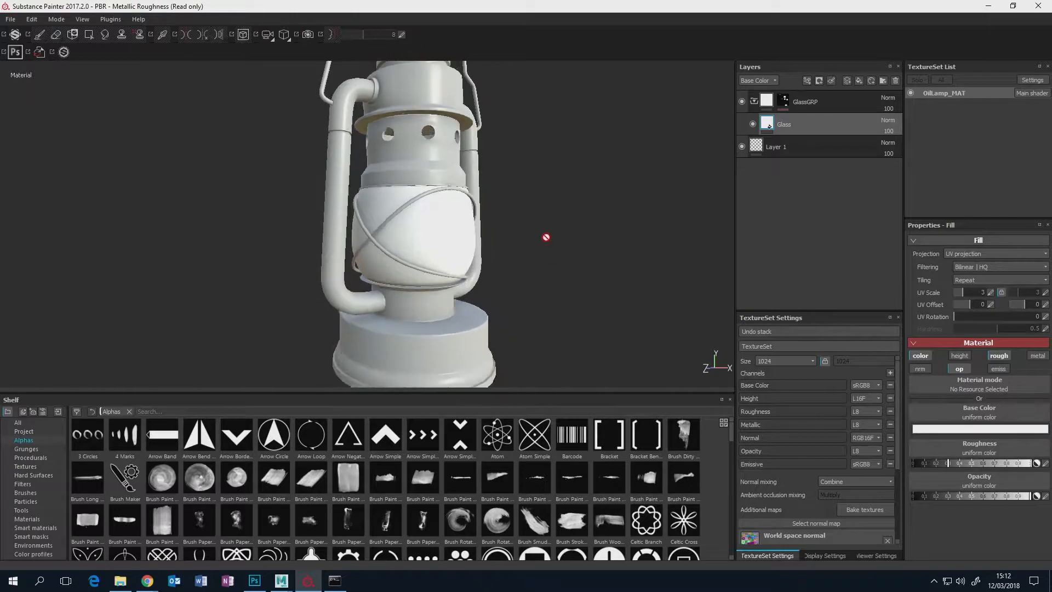
scroll(543, 237, down, 1)
scroll(543, 238, up, 2)
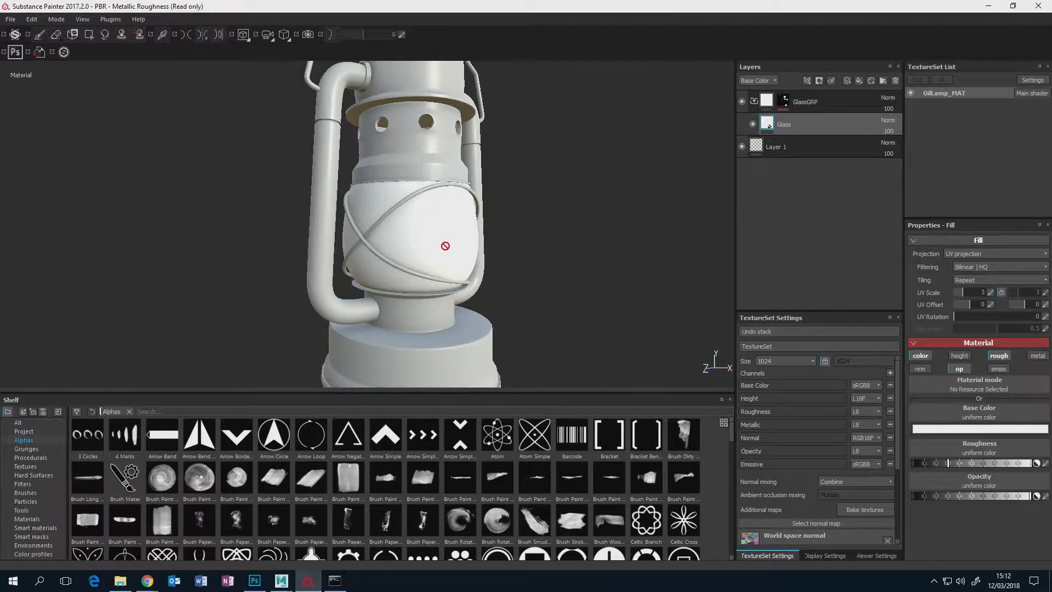
click(1017, 497)
drag(1003, 498, 922, 500)
alt+drag(432, 233, 390, 219)
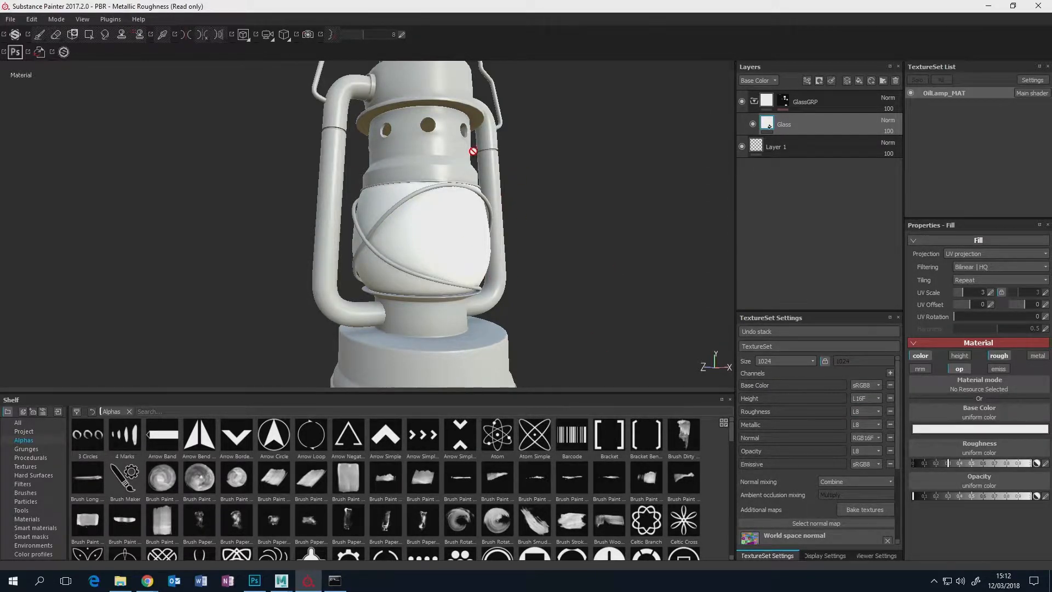
alt+drag(473, 151, 463, 376)
scroll(421, 237, down, 1)
scroll(422, 237, up, 2)
scroll(422, 236, down, 5)
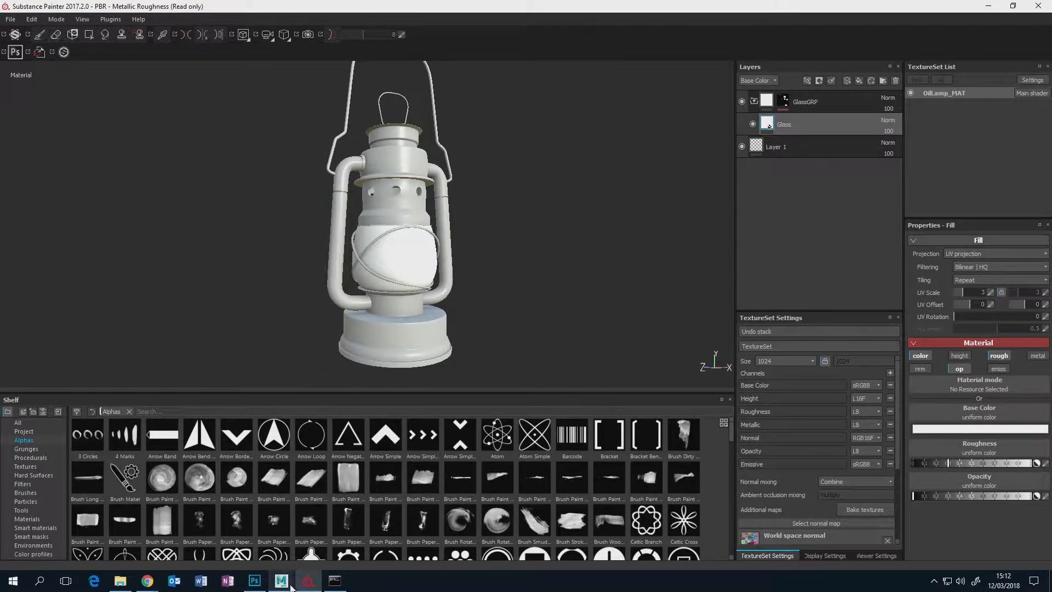
mouse_move(282, 586)
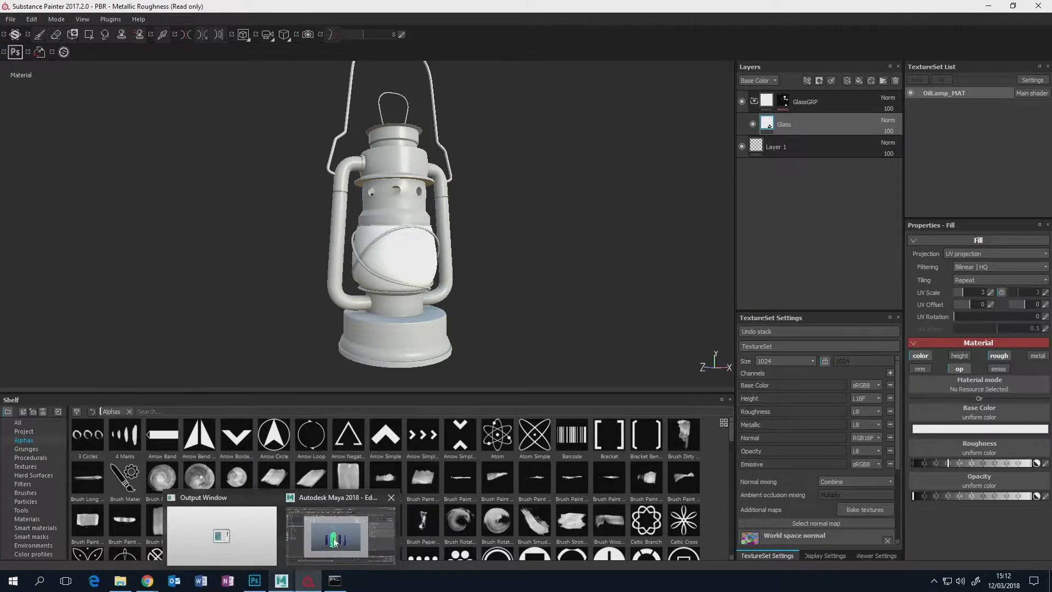
mouse_move(448, 288)
alt+middle_down()
mouse_move(455, 300)
mouse_move(465, 287)
alt+middle_up()
scroll(455, 299, up, 2)
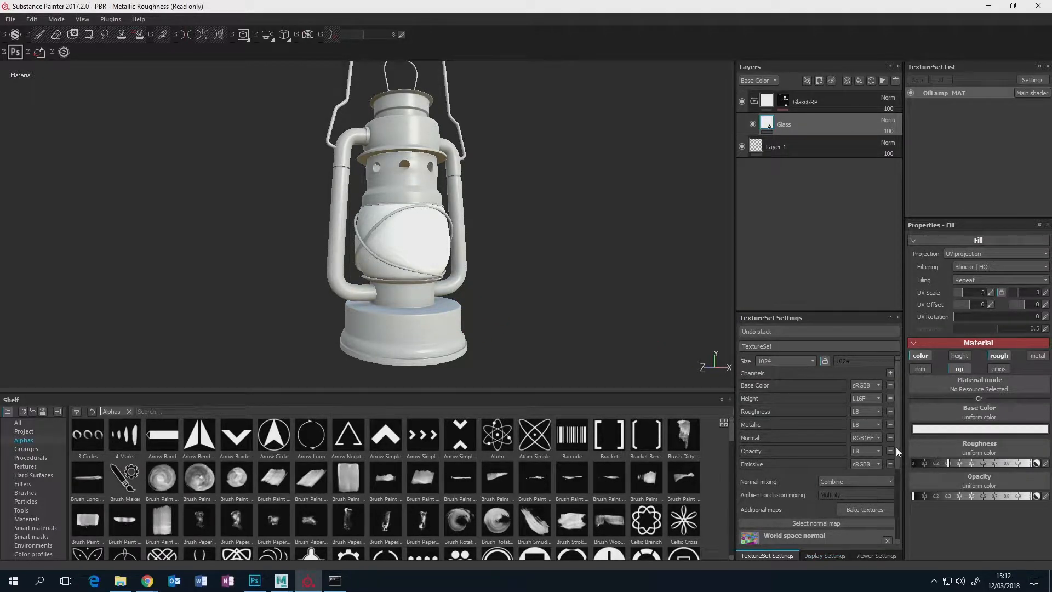
- Find the viewer's shader setting and switch the main shader to pbr-metal-rough-with-alpha-blending
scroll(896, 447, down, 2)
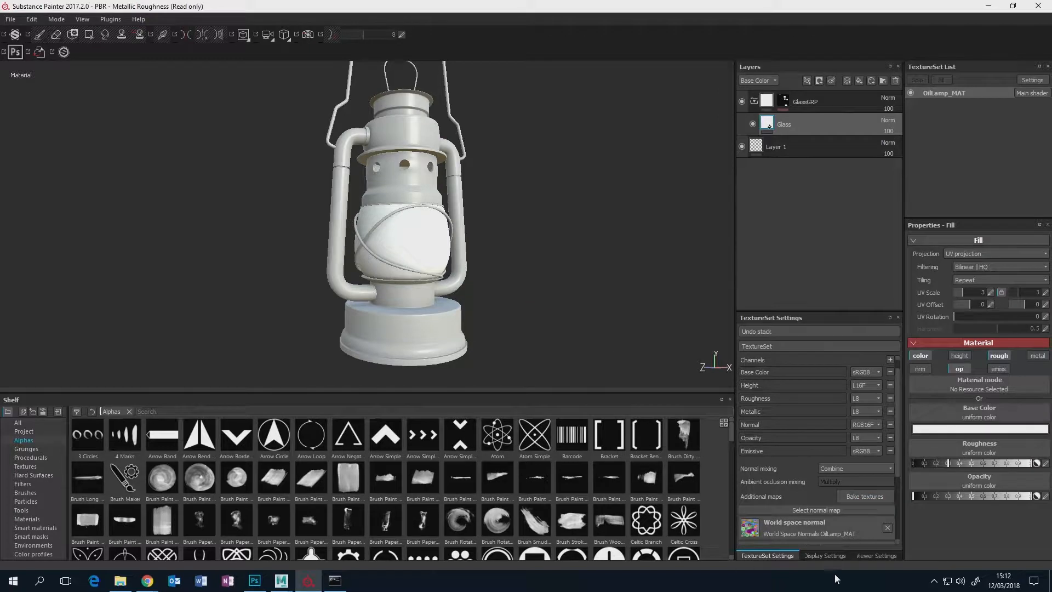
click(824, 555)
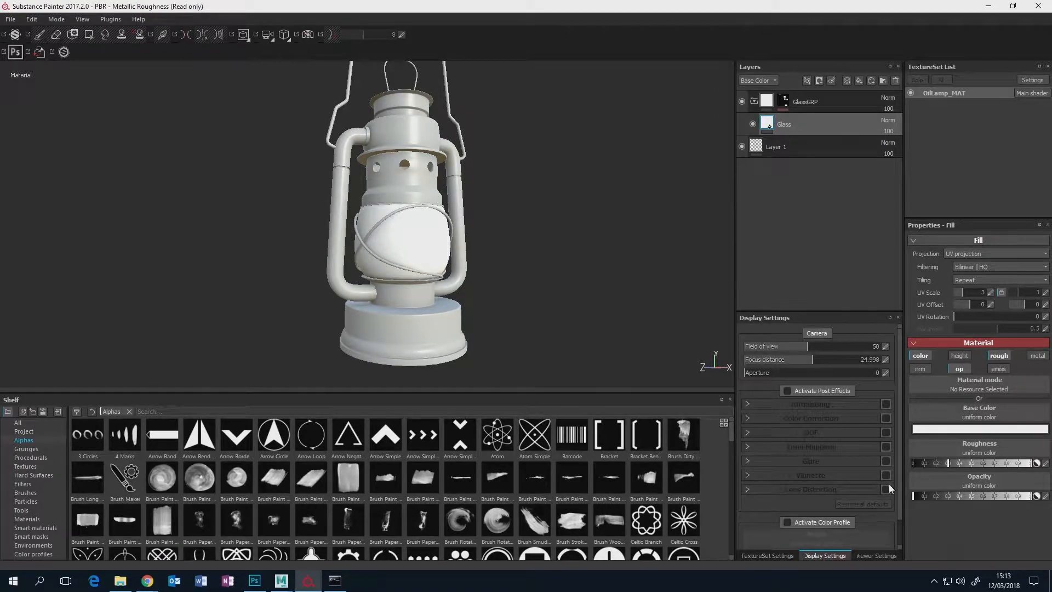
scroll(899, 482, down, 2)
click(866, 555)
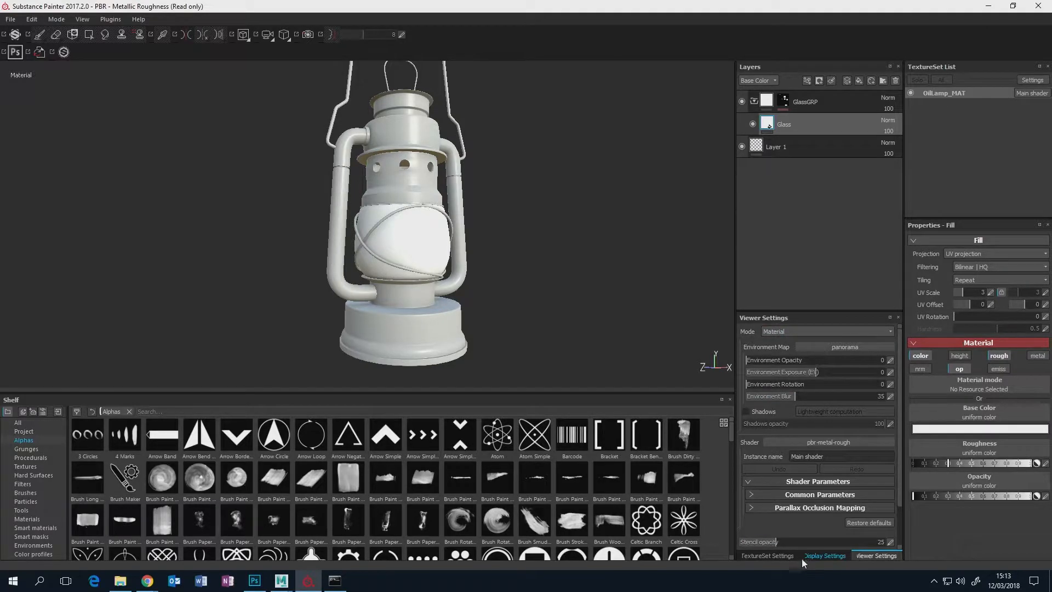
click(773, 556)
scroll(893, 409, down, 2)
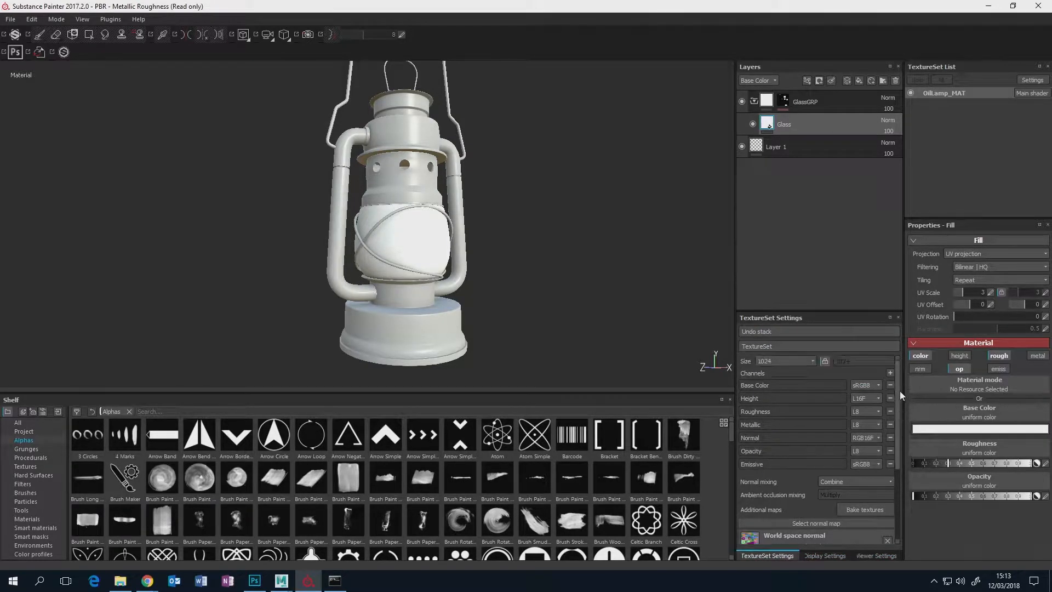
click(820, 555)
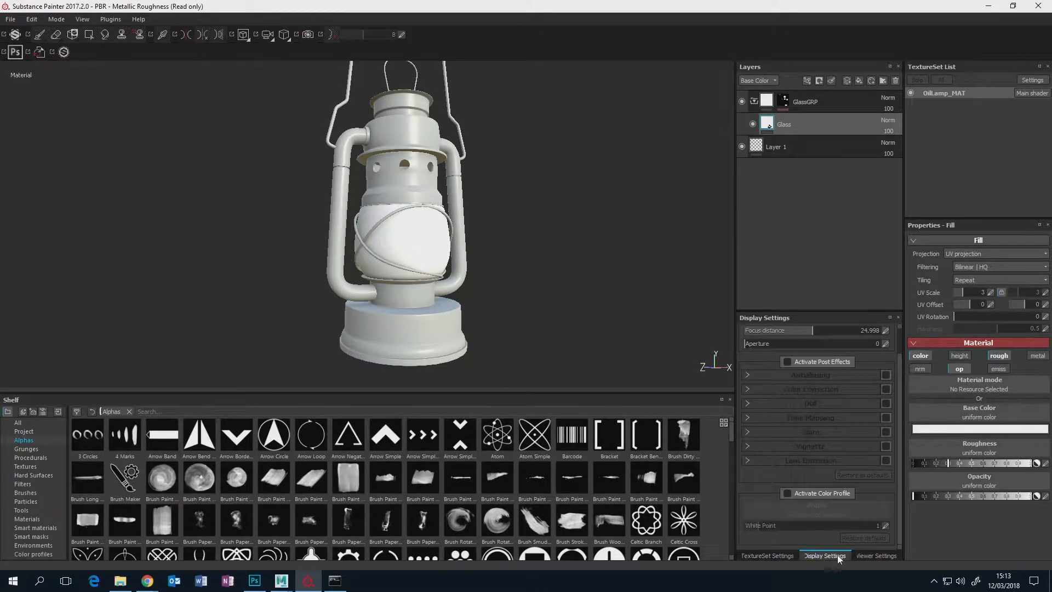
click(870, 555)
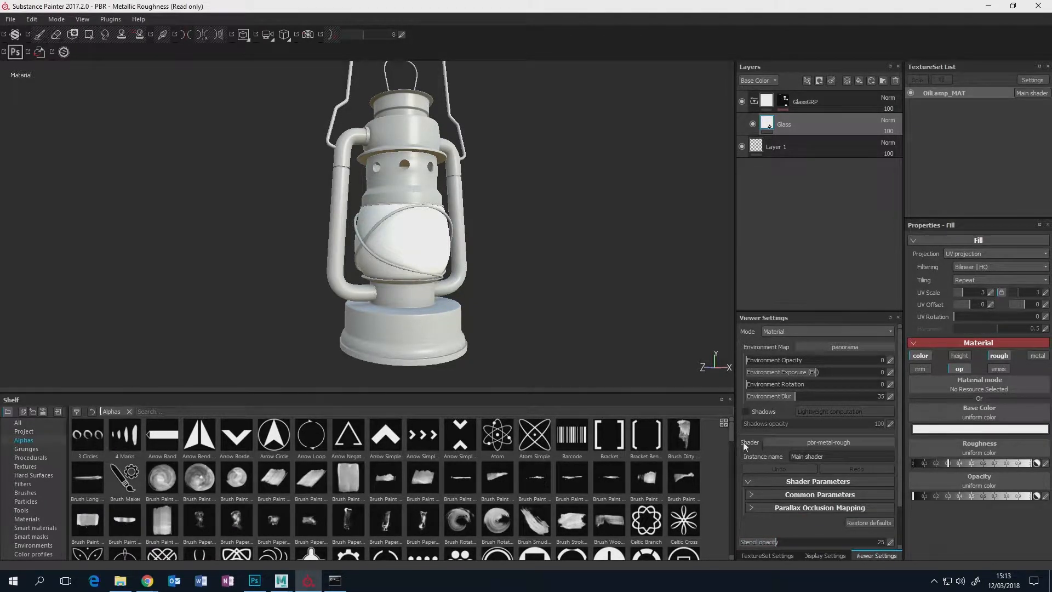
click(830, 443)
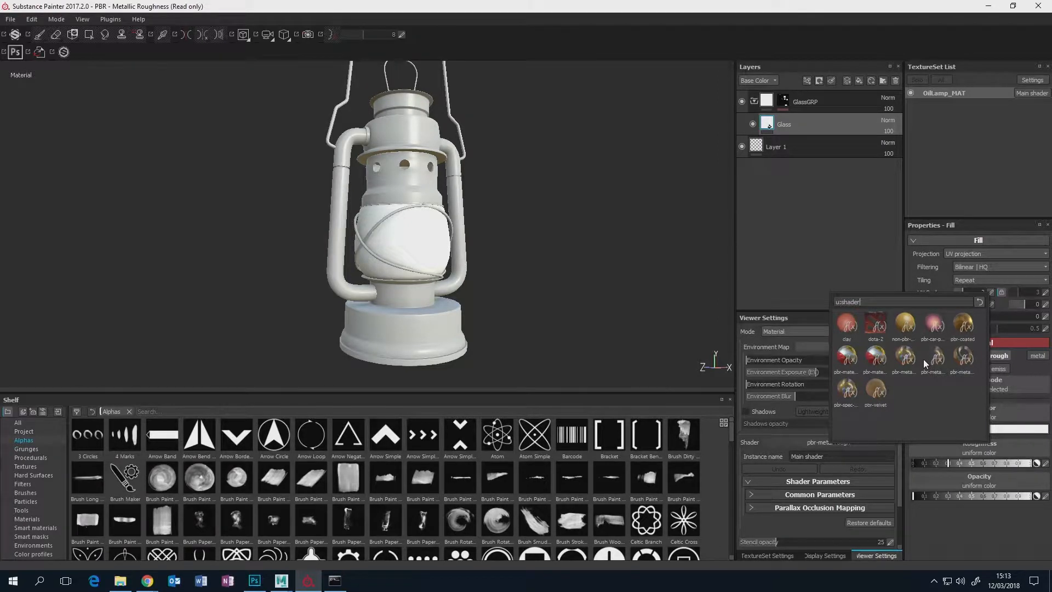
mouse_move(932, 360)
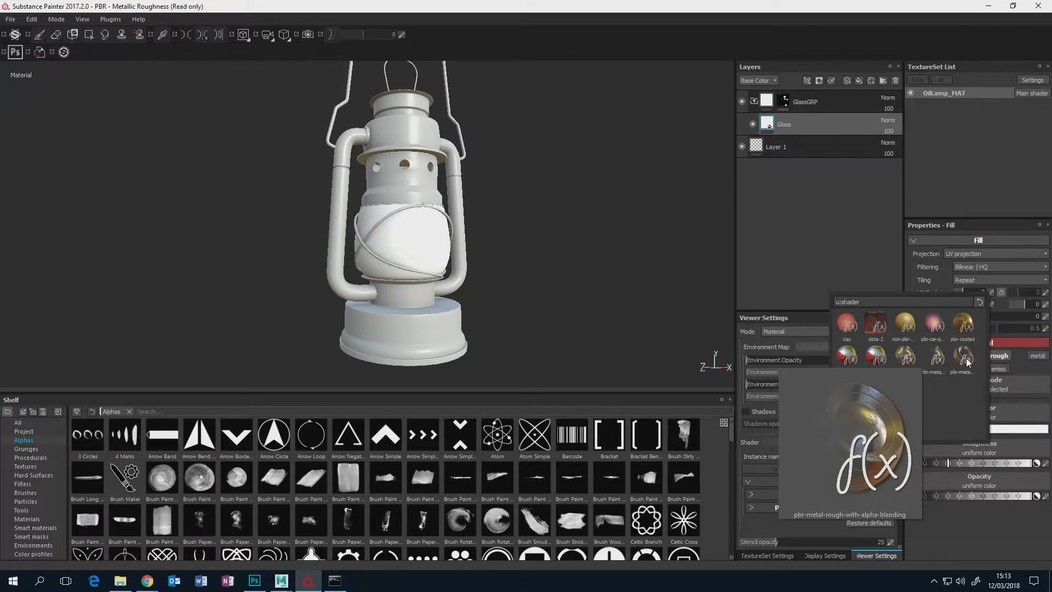
mouse_move(967, 362)
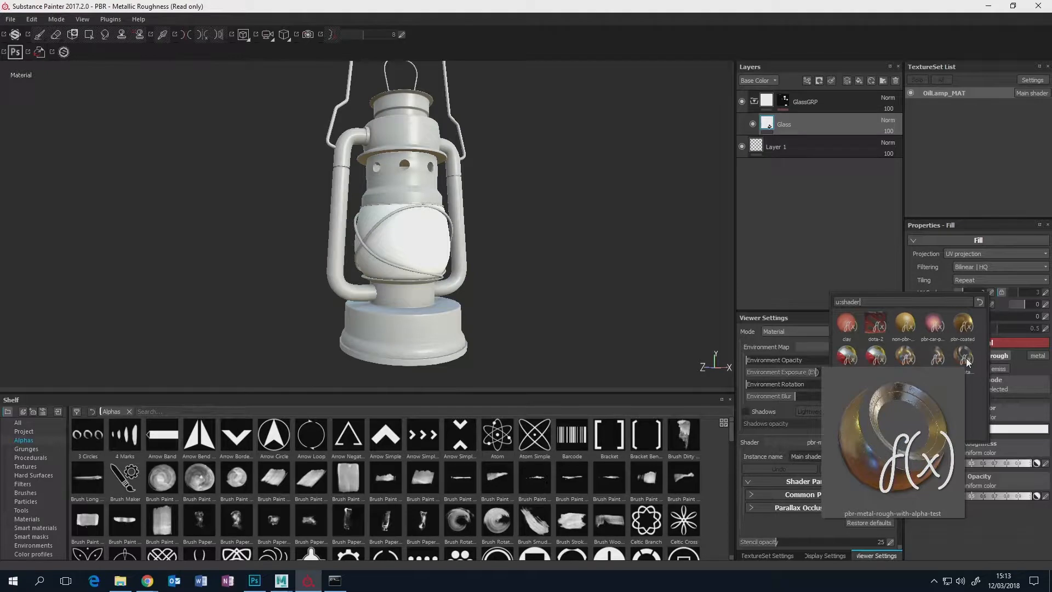
click(938, 357)
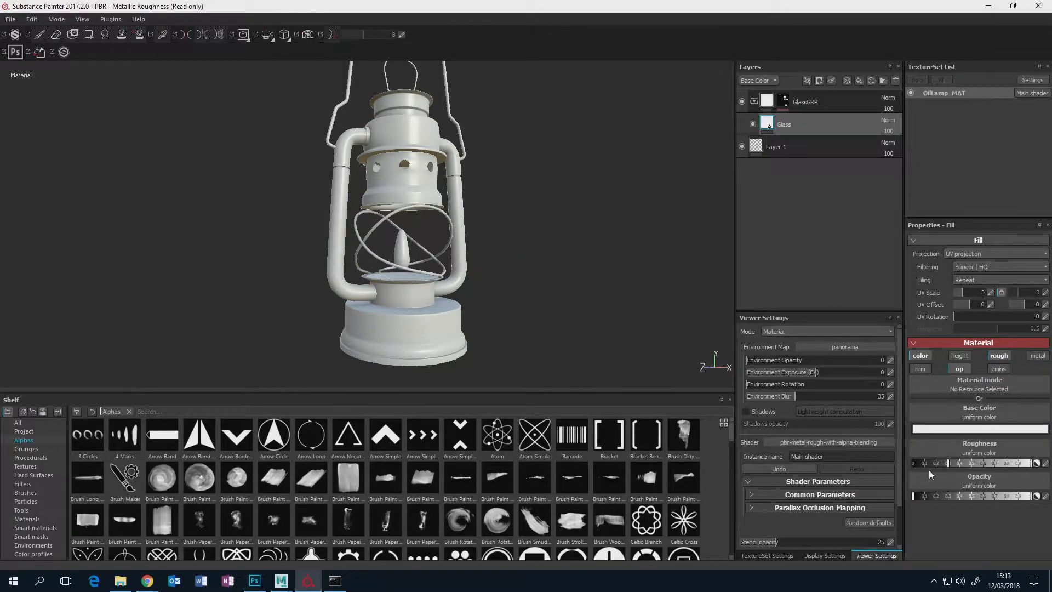
- Reapply the pbr-metal-rough-with-alpha-blending shader and adjust the Glass layer's opacity to just above zero
mouse_move(929, 497)
mouse_down()
mouse_move(973, 497)
mouse_move(920, 497)
mouse_move(975, 494)
mouse_move(924, 496)
mouse_up()
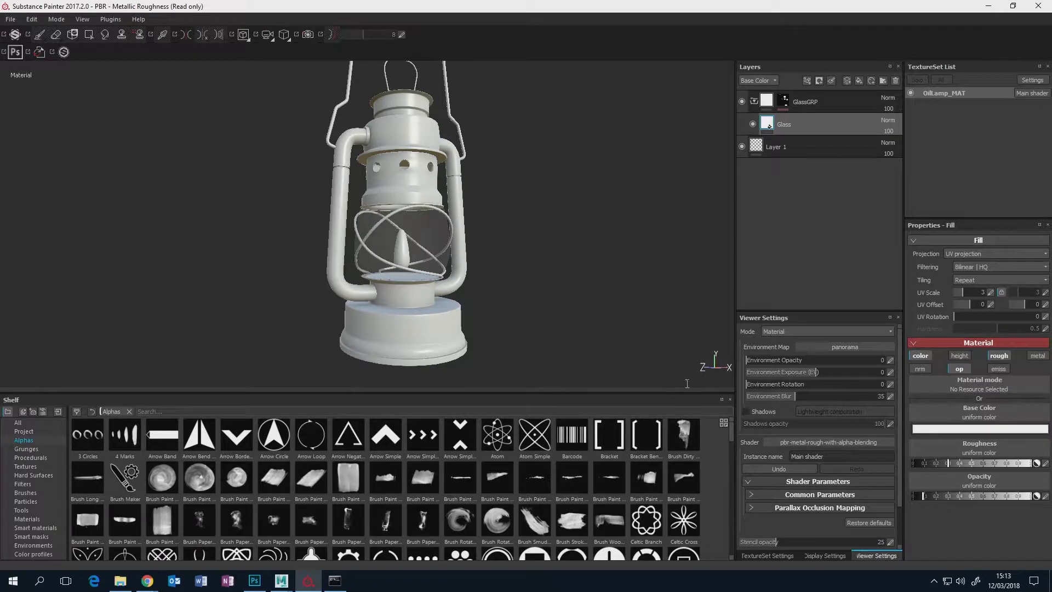
alt+drag(504, 266, 537, 268)
scroll(537, 268, up, 5)
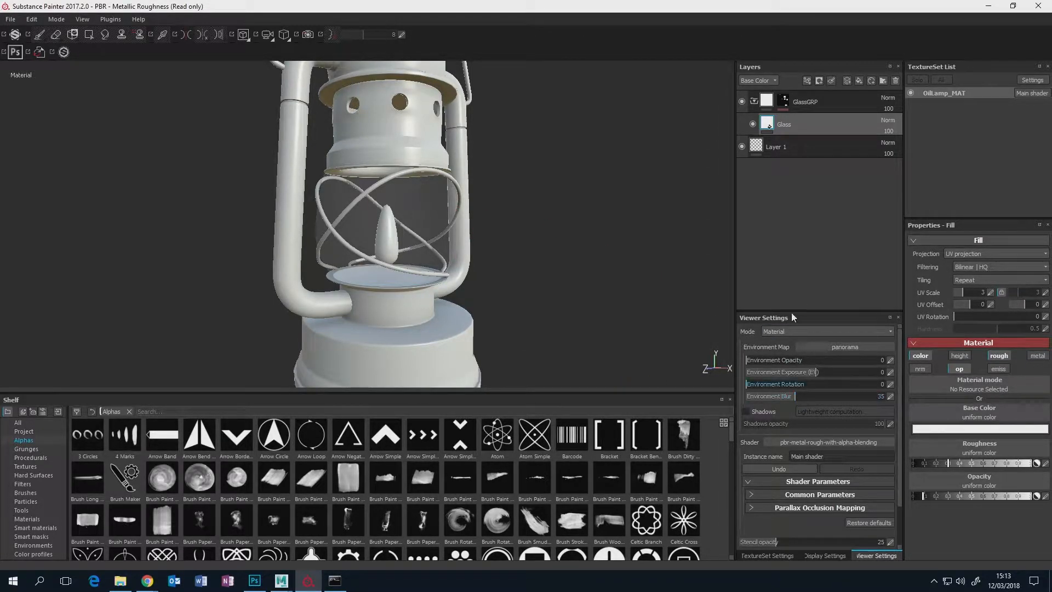
click(789, 441)
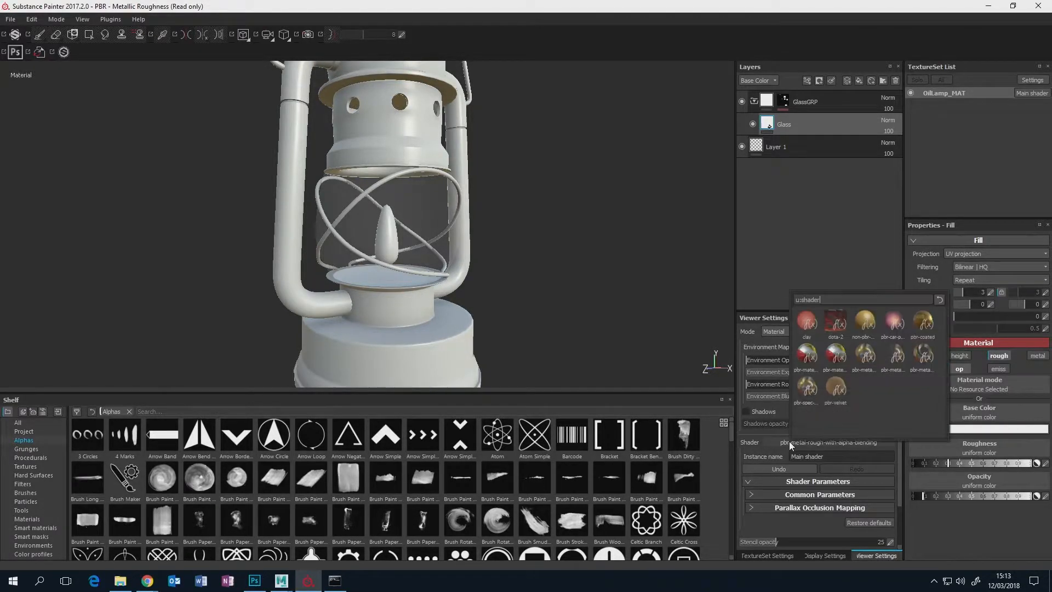
click(899, 356)
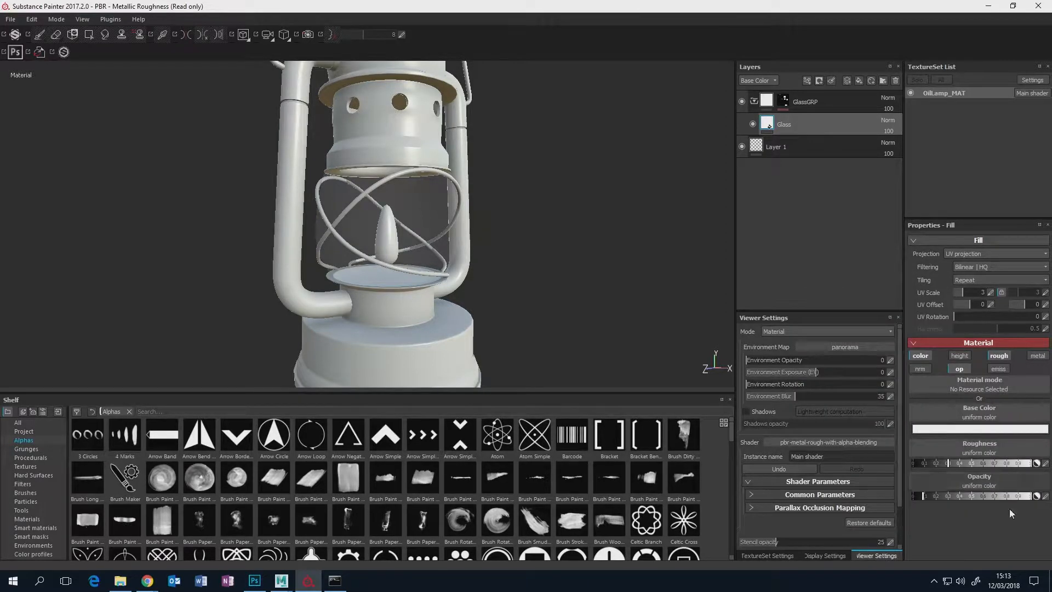
drag(964, 498, 916, 498)
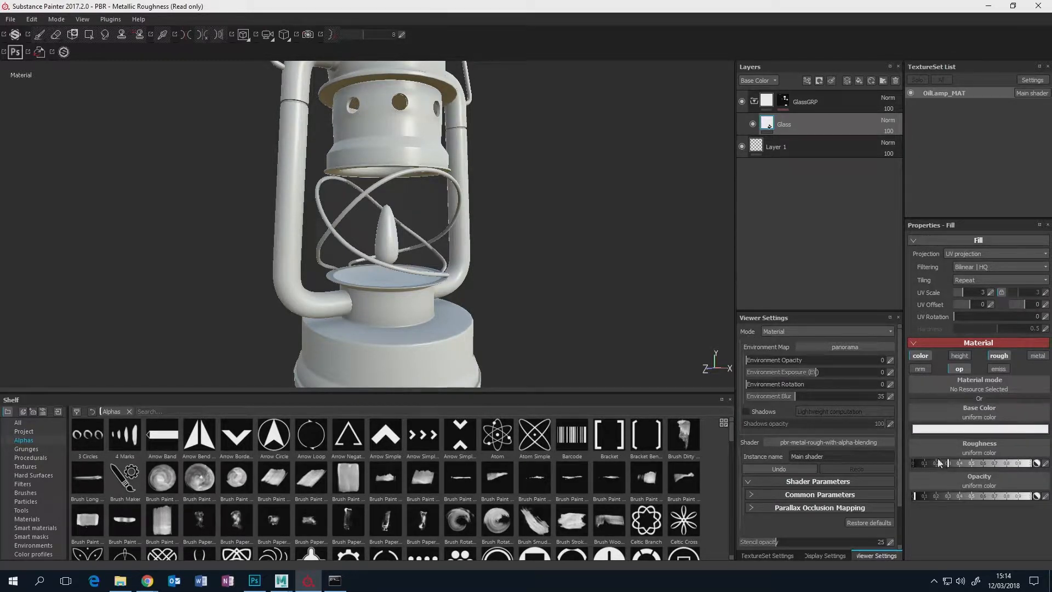
- Lower the Glass layer's roughness to near zero, checking the globe at high opacity before bringing opacity back to just above zero
alt+drag(584, 318, 636, 323)
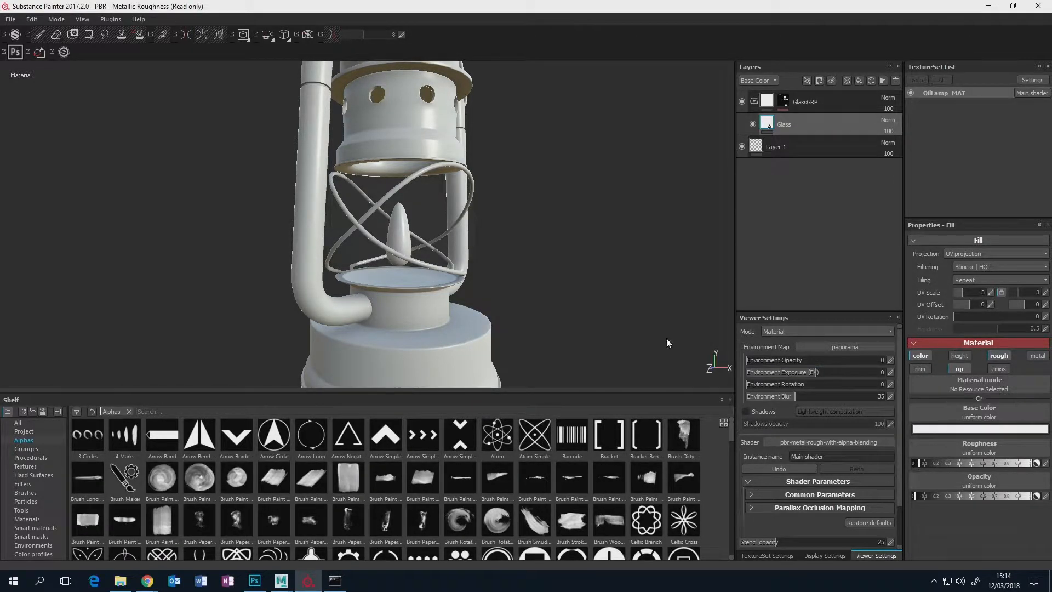
alt+drag(532, 256, 503, 258)
scroll(515, 268, down, 2)
scroll(516, 281, up, 4)
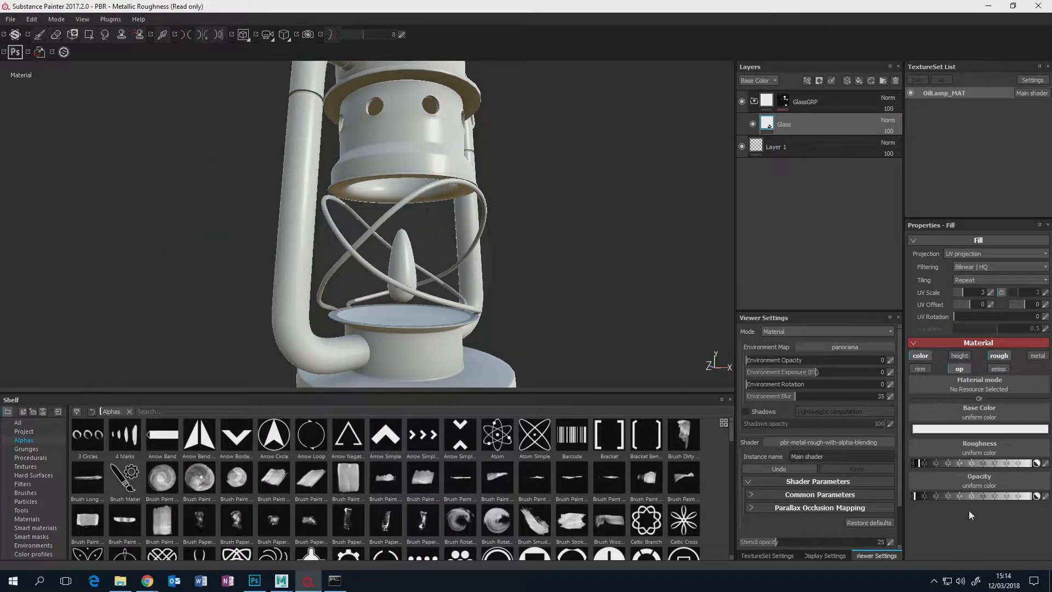
drag(936, 496, 1026, 495)
mouse_move(919, 463)
mouse_down()
mouse_move(963, 462)
mouse_move(910, 456)
mouse_move(928, 457)
mouse_move(921, 465)
mouse_up()
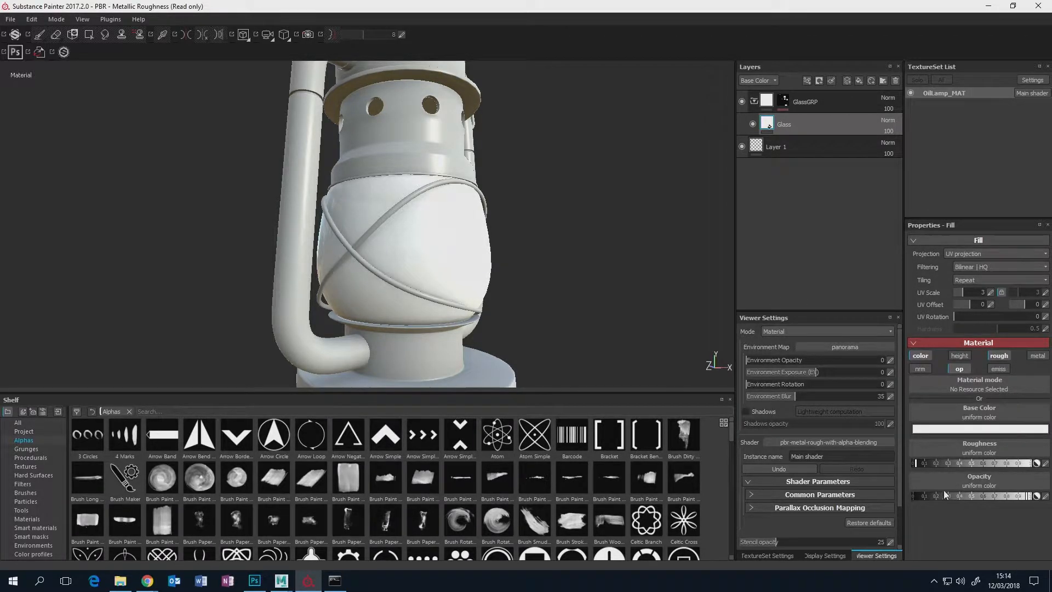
drag(941, 493, 917, 497)
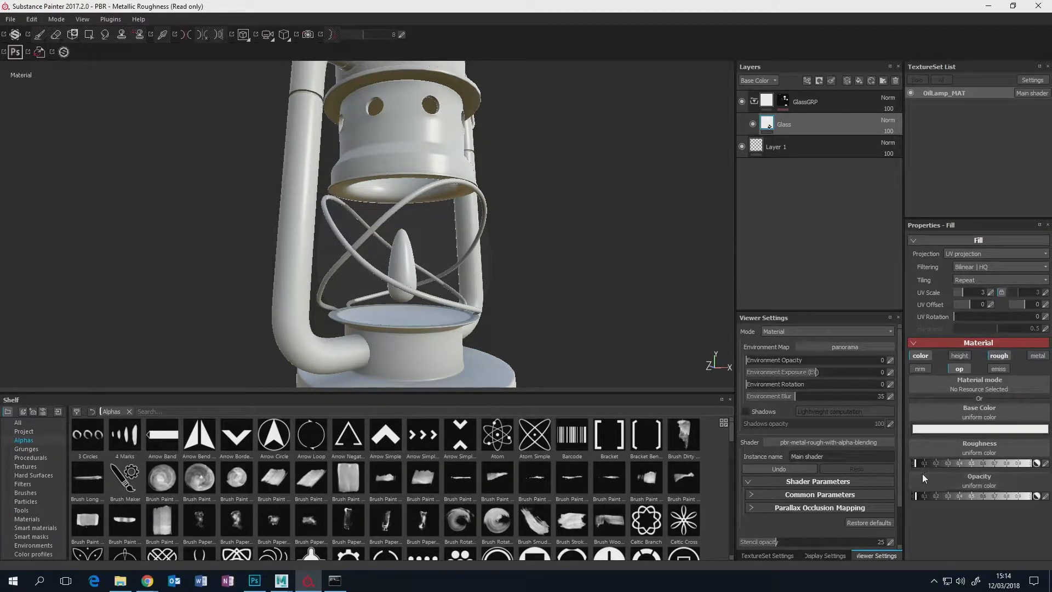
- Rename the Glass layer as GlassGlossy
double_click(785, 125)
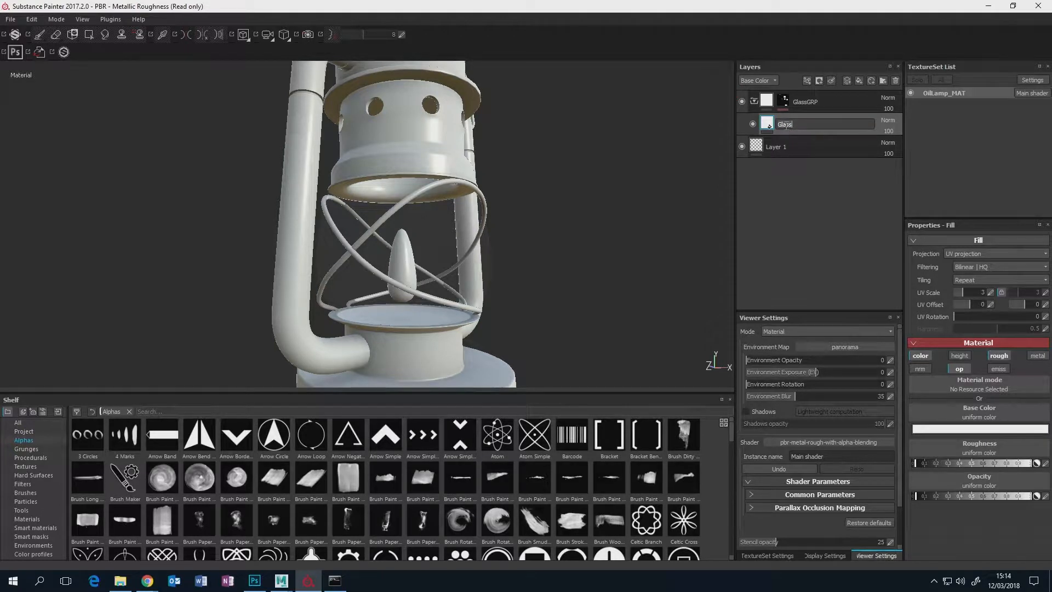
text(Glossy)
key(Return)
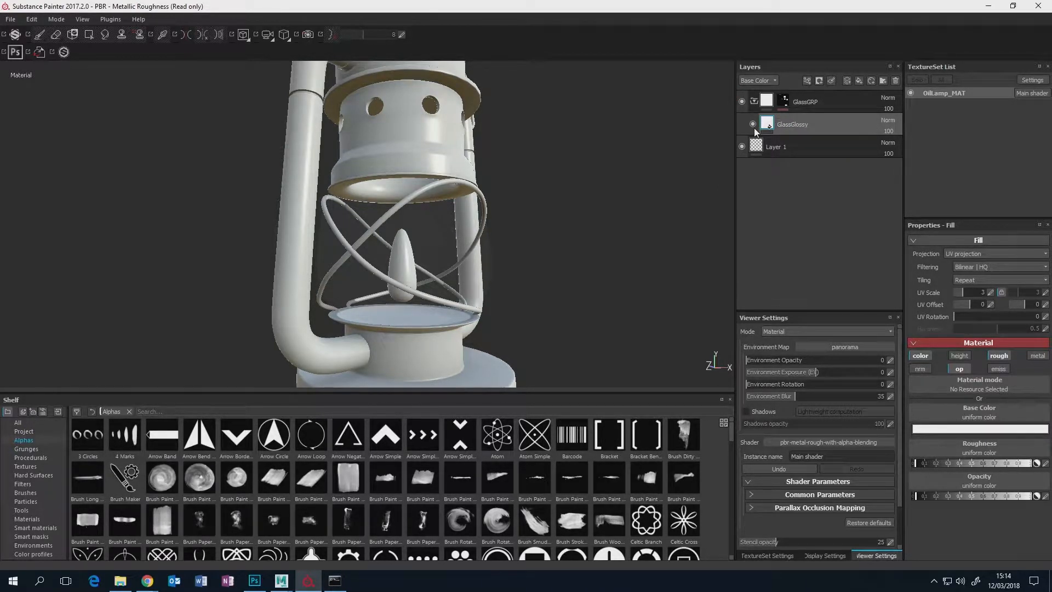
- Duplicate the GlassGlossy layer and rename the copy as GlassRough
double_click(793, 125)
key(ctrl+d)
double_click(805, 124)
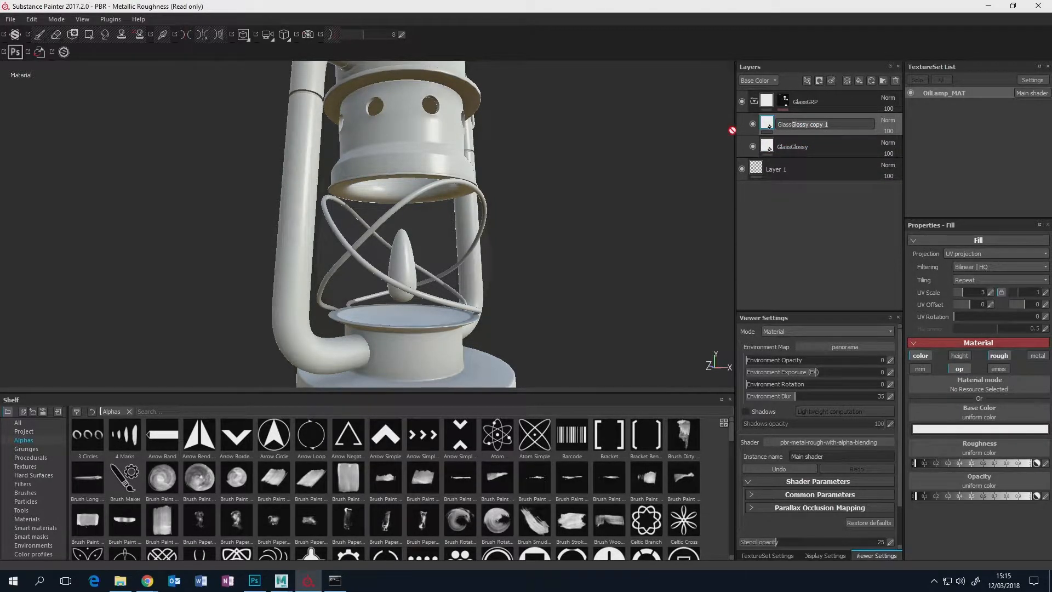
text(Rough)
key(Return)
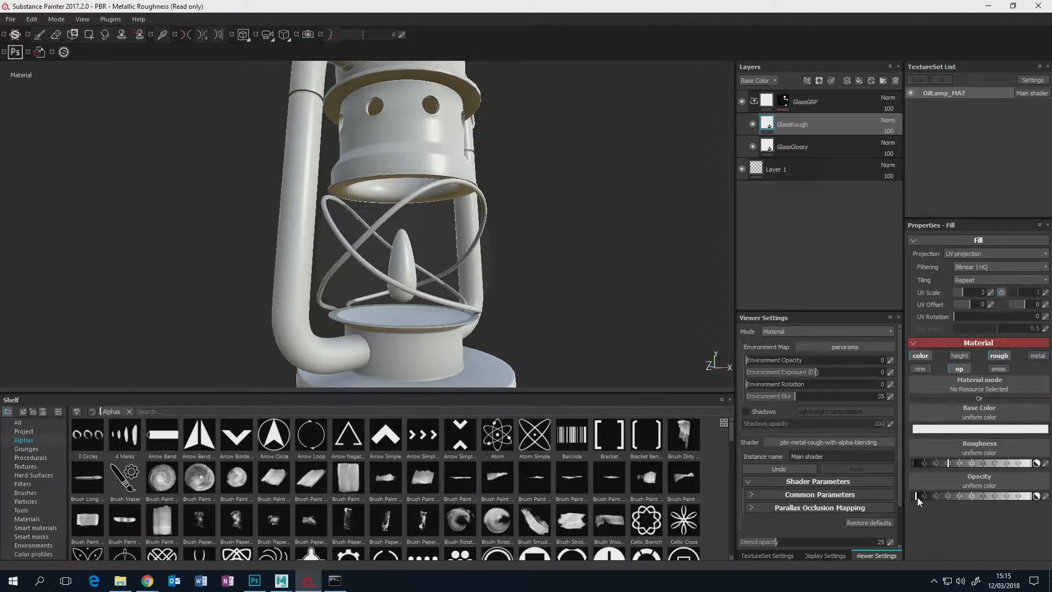
- Raise GlassRough's roughness to about 0.3 and its opacity to about 0.1, and toggle the layer's visibility to compare
drag(919, 498, 922, 500)
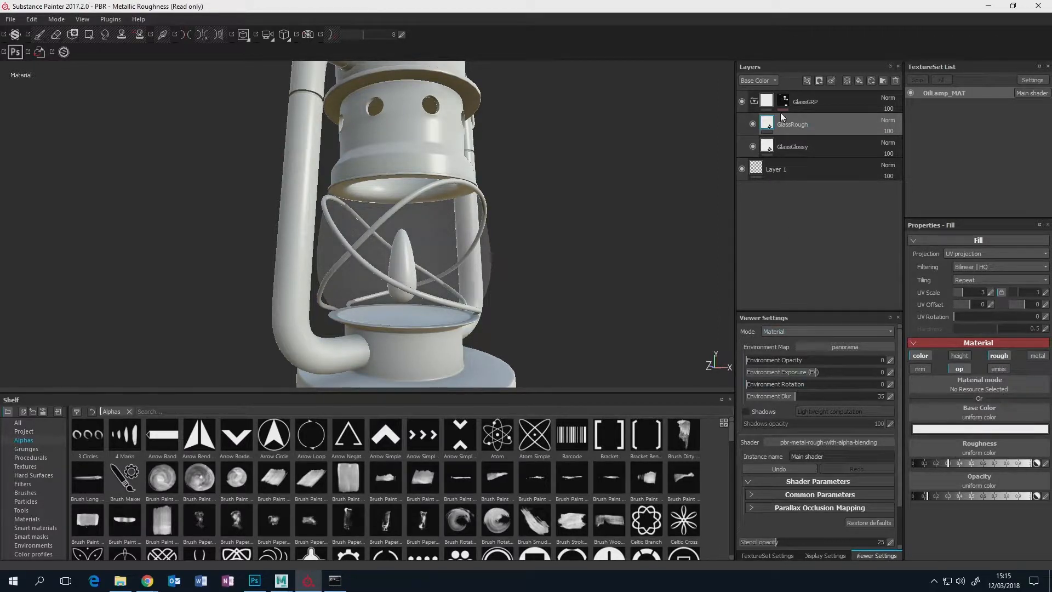
click(752, 125)
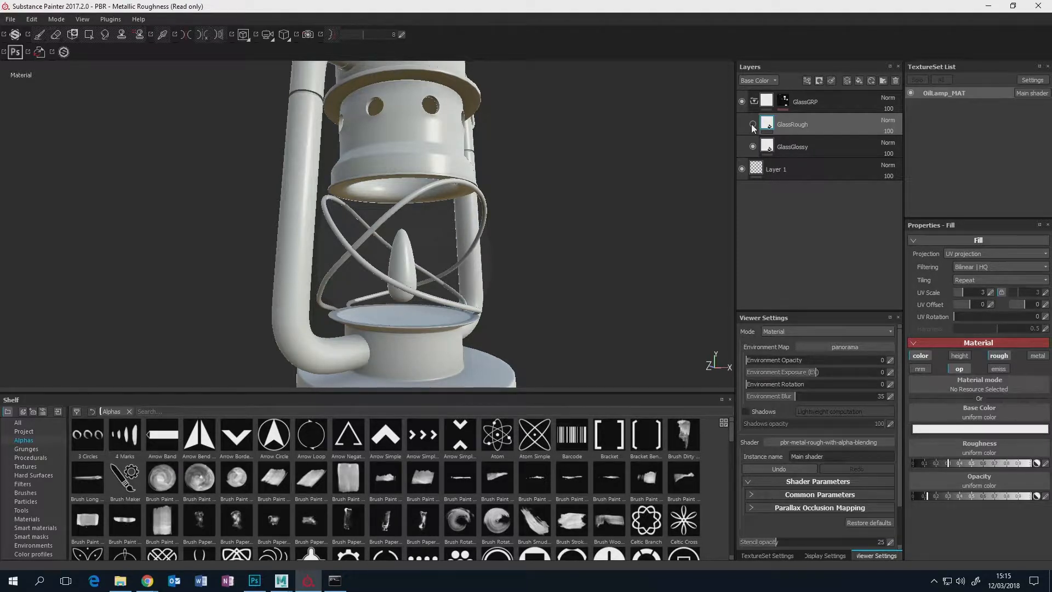
click(752, 124)
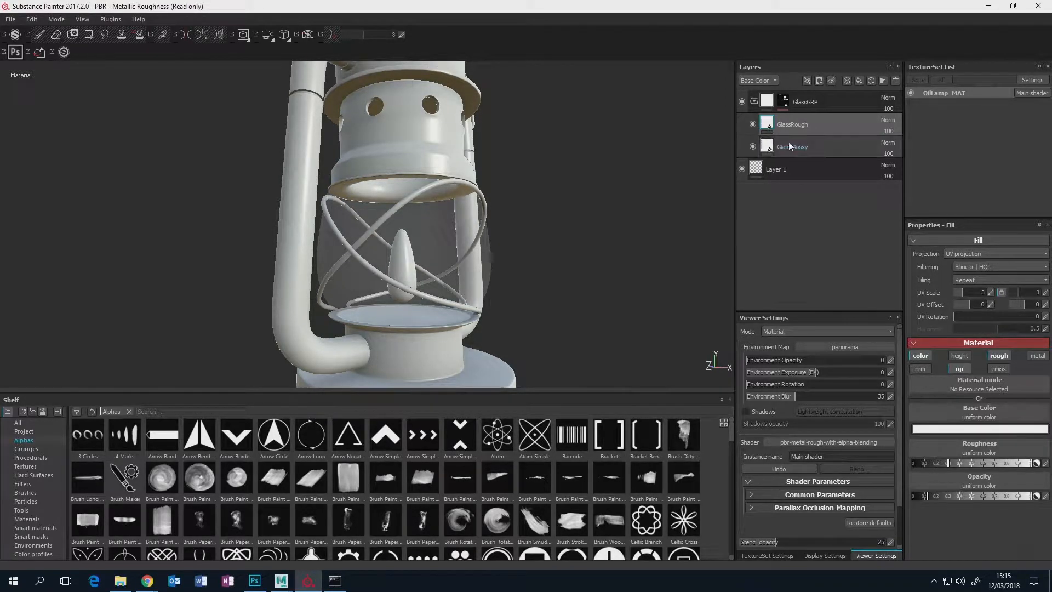
- Add a black mask to the GlassRough layer and place a fill effect in that mask
right_click(767, 123)
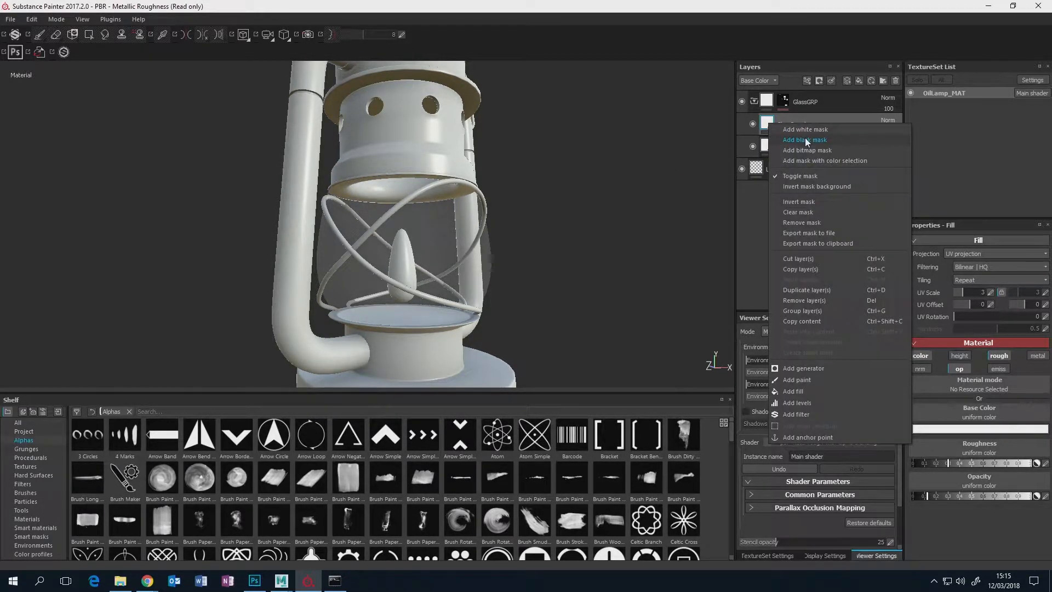
click(804, 140)
right_click(783, 126)
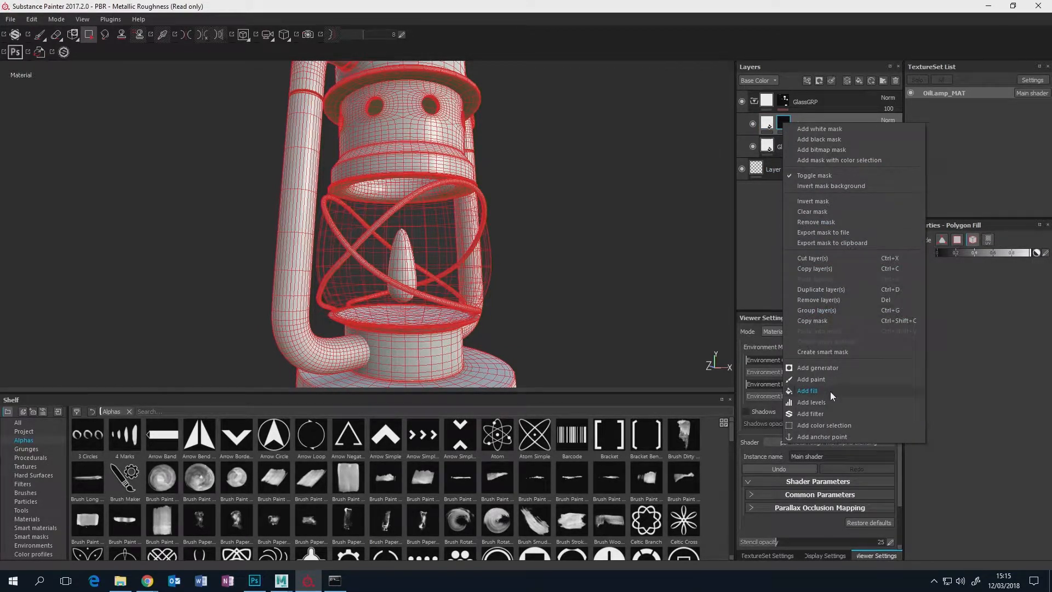
click(810, 391)
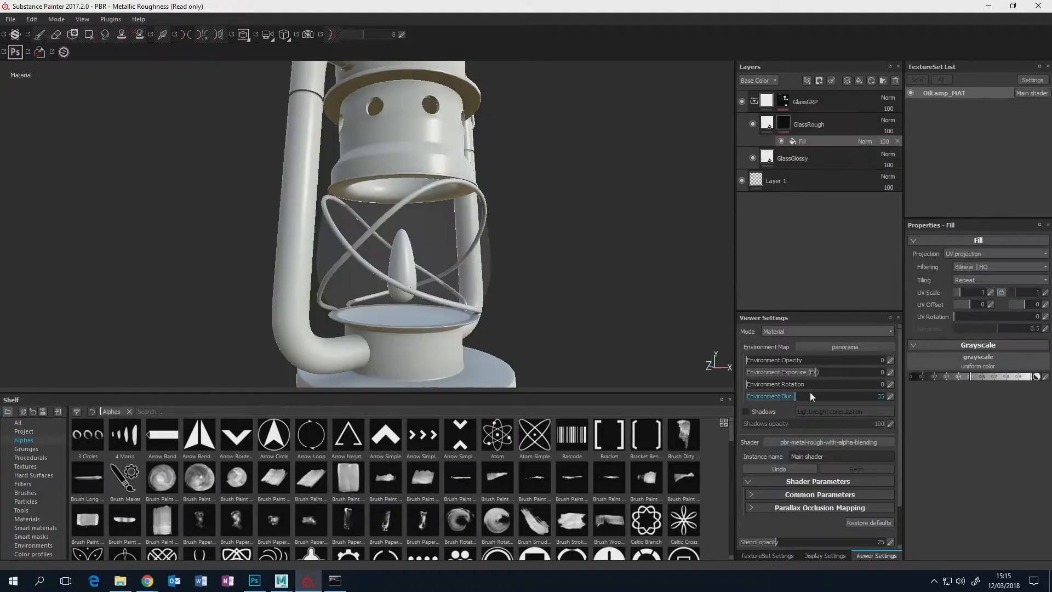
- Search the grayscale resources for scratches and assign Grunge Scratches Rough to the mask's fill
click(970, 363)
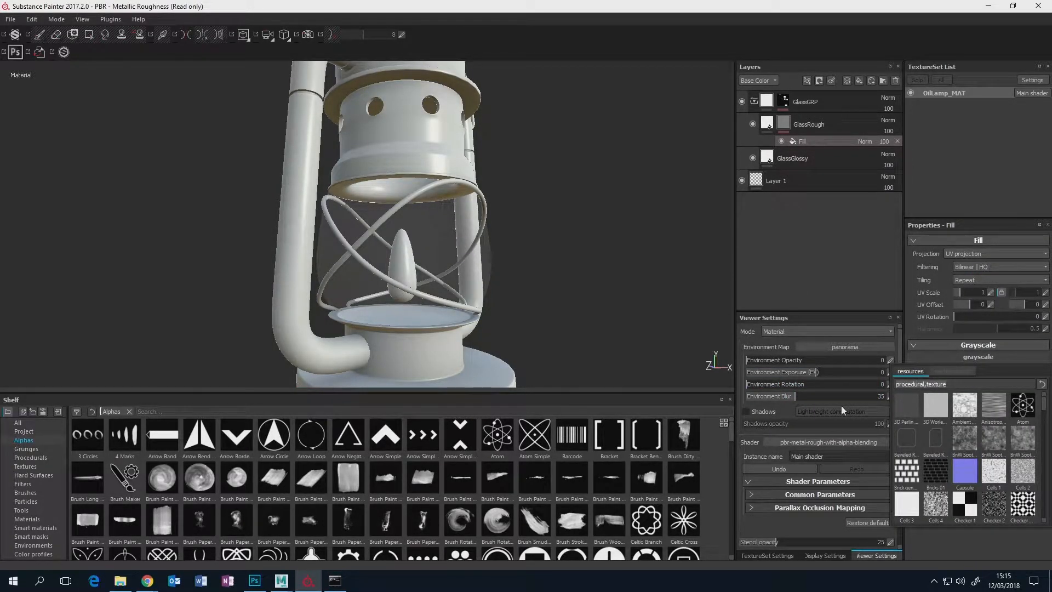
text(scr)
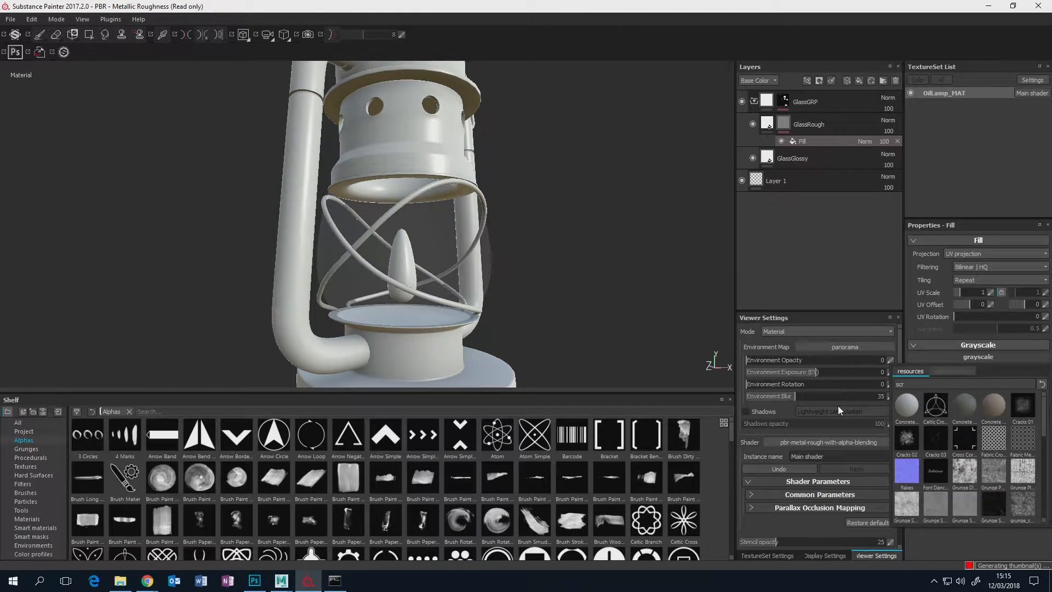
text(atches)
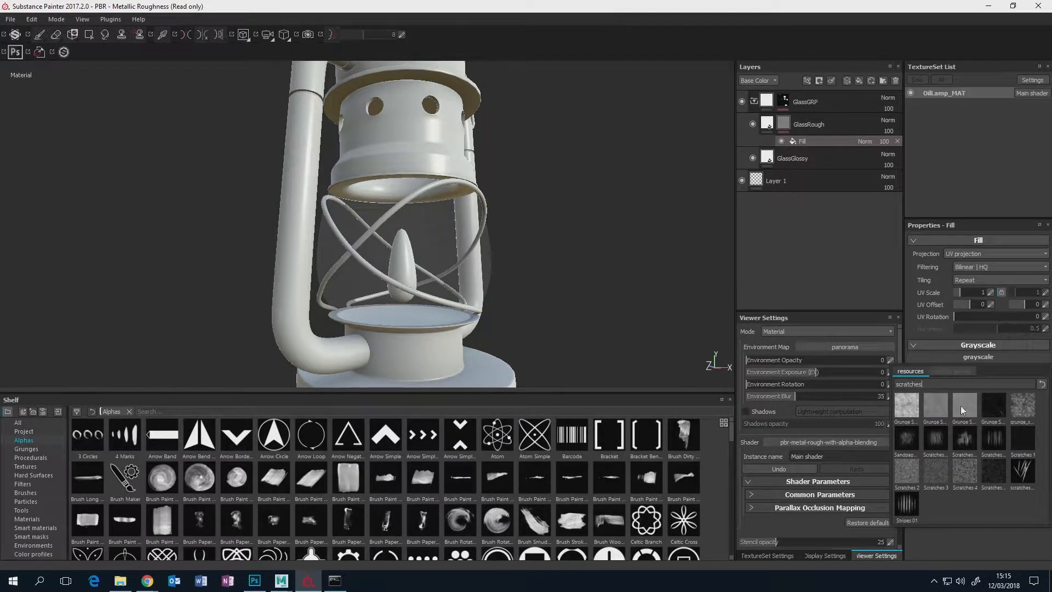
mouse_move(1030, 410)
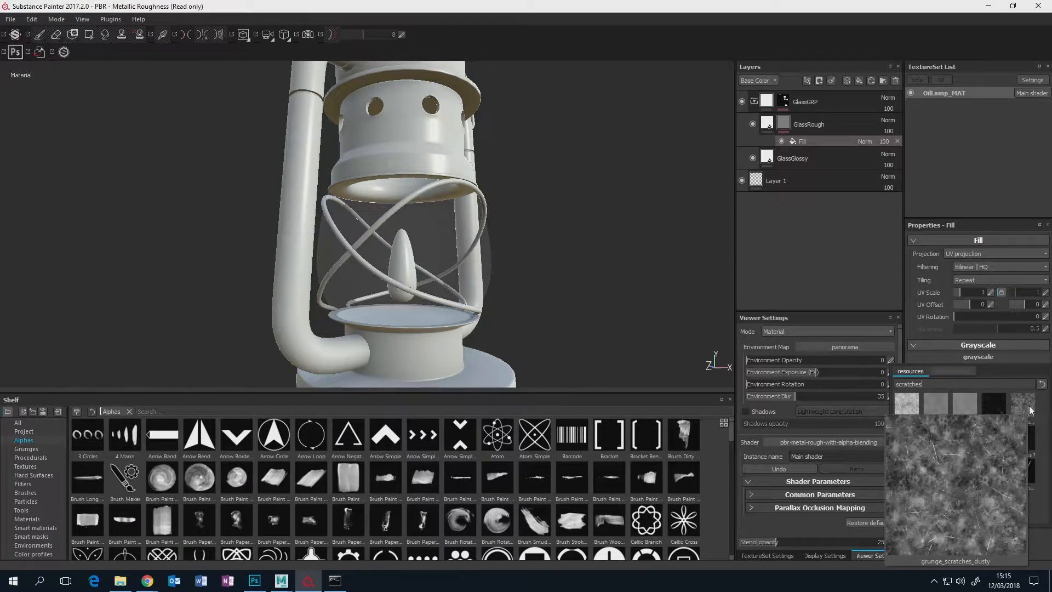
mouse_move(942, 405)
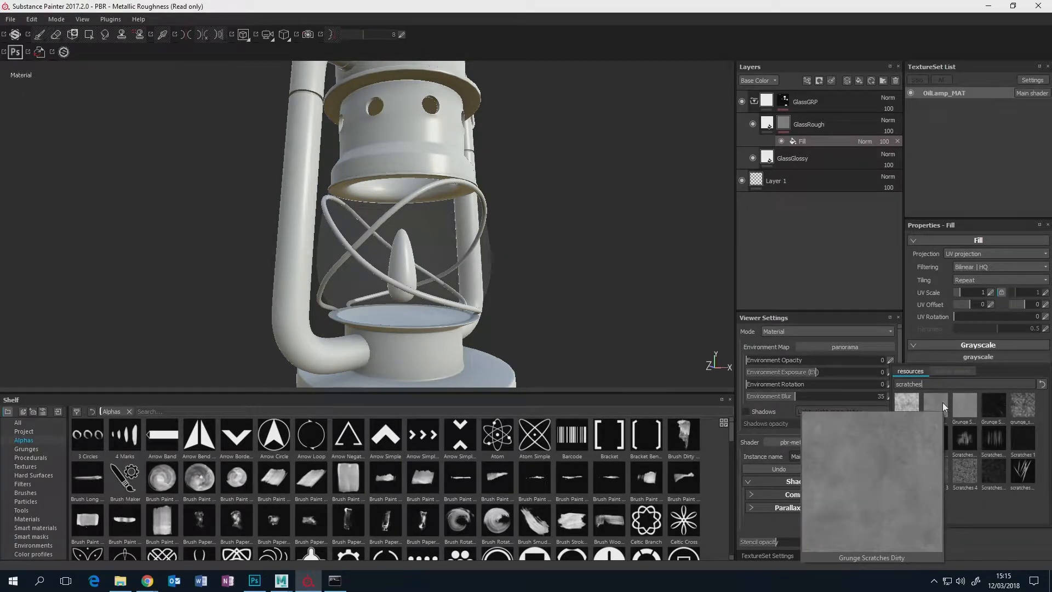
click(991, 407)
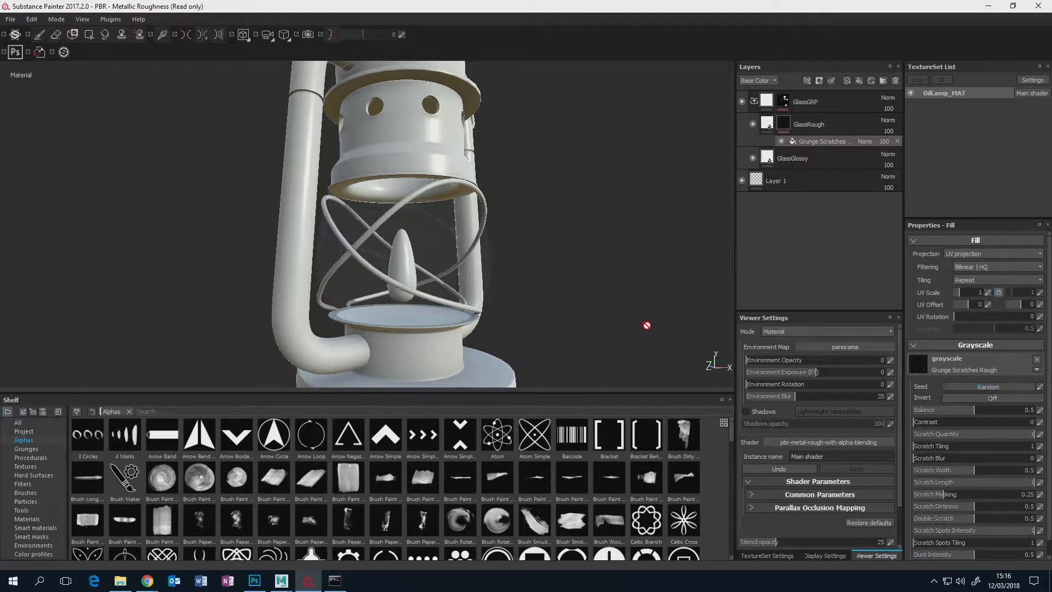
- Display the GlassRough mask on its own on the lamp, without the polygon wireframe, to view the scratches
alt+drag(456, 269, 424, 273)
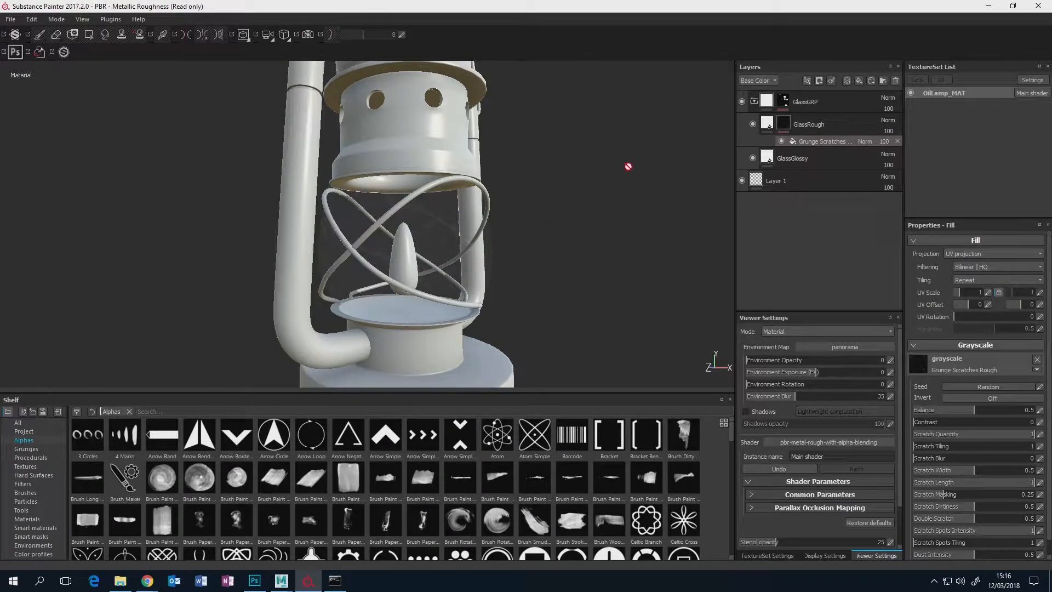
click(786, 125)
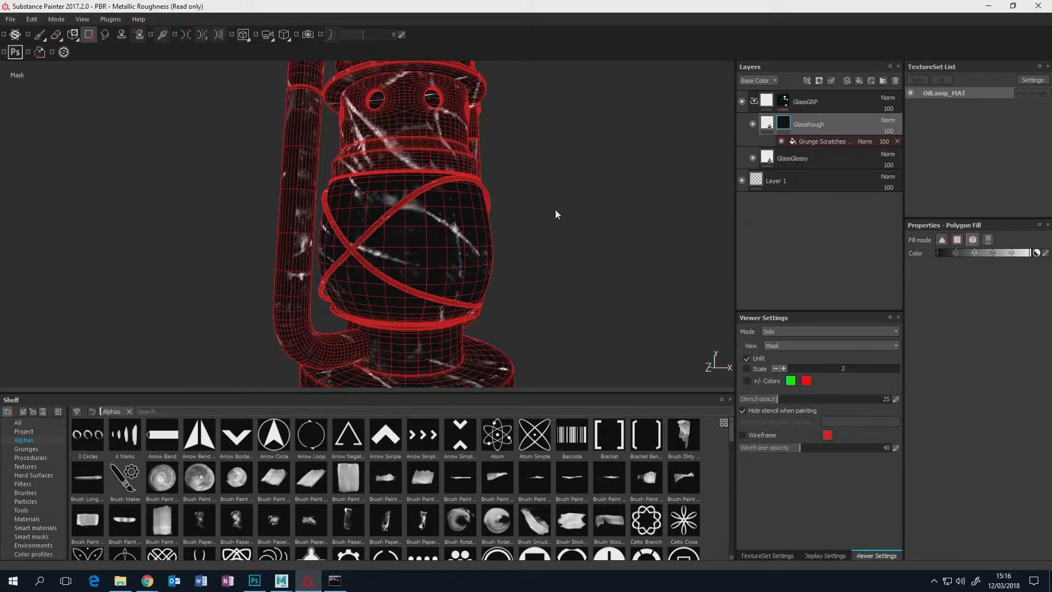
key(1)
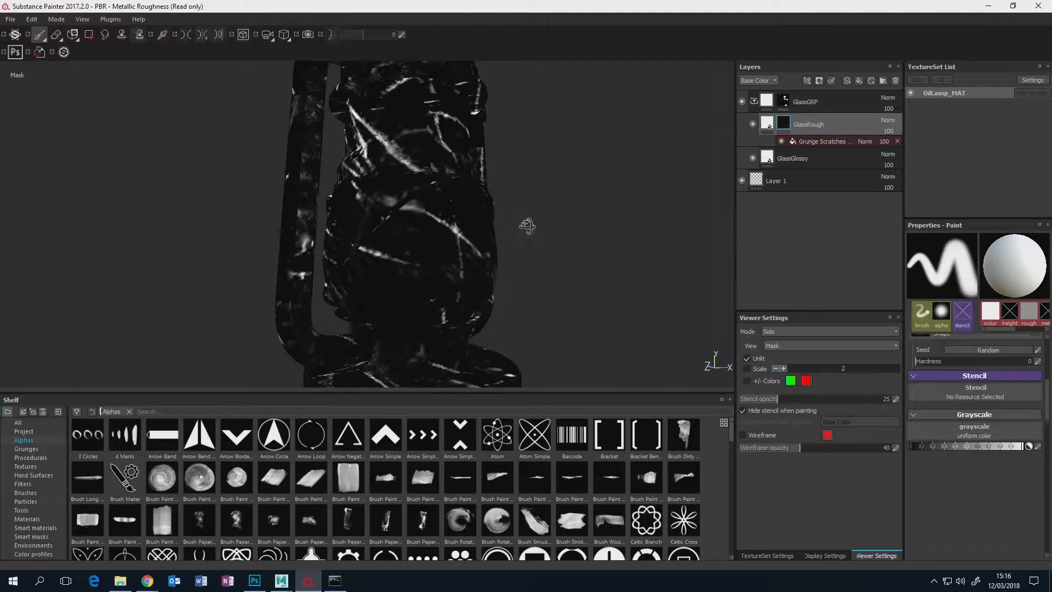
alt+drag(527, 226, 466, 269)
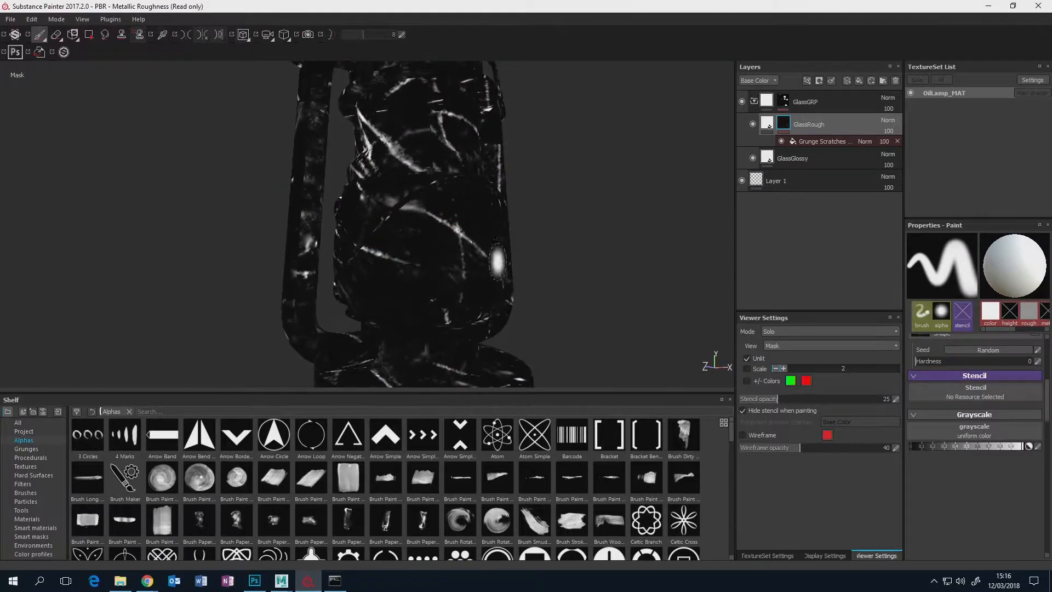
- Set the UV scale of the Grunge Scratches fill in the GlassRough mask to 1.58, trying higher values first
click(826, 143)
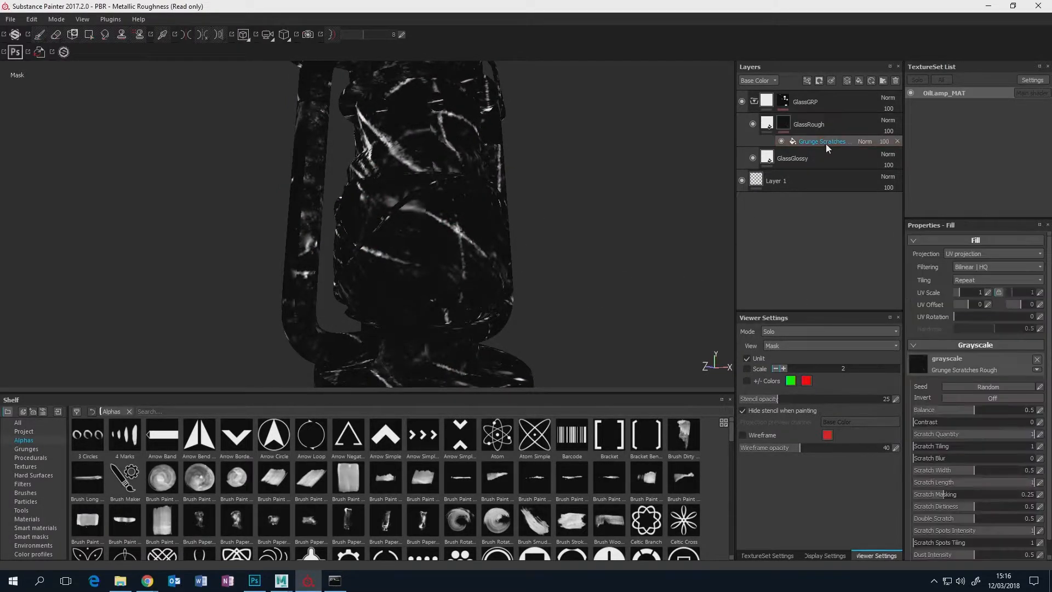
click(962, 291)
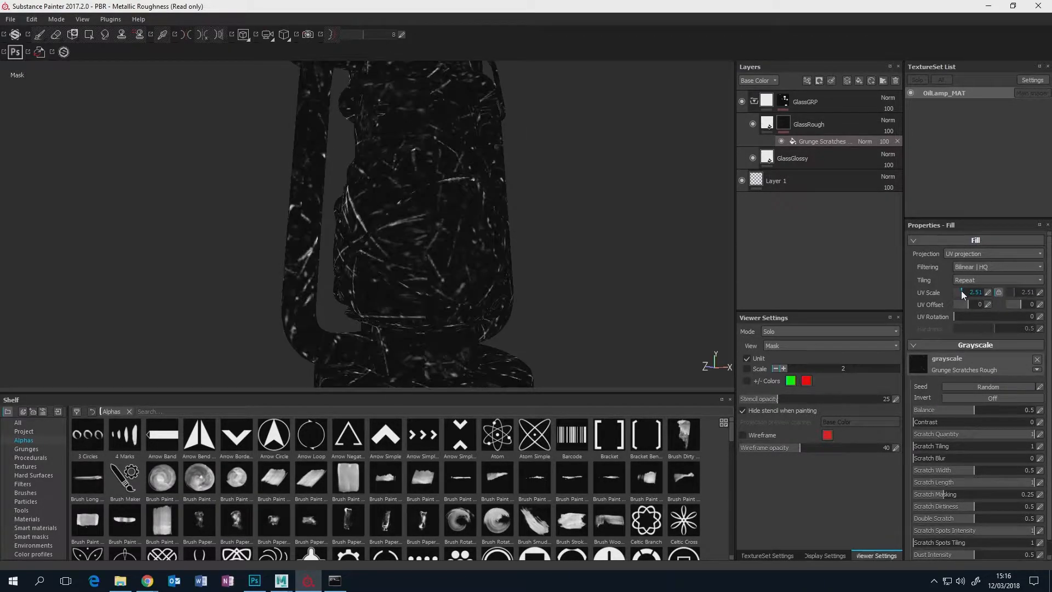
click(962, 291)
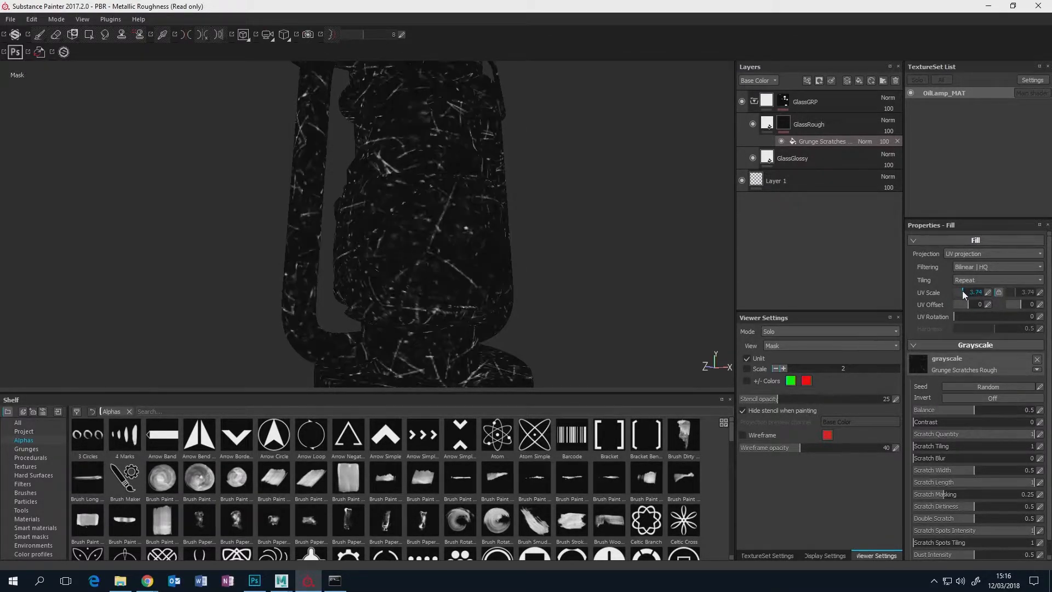
alt+drag(541, 274, 539, 244)
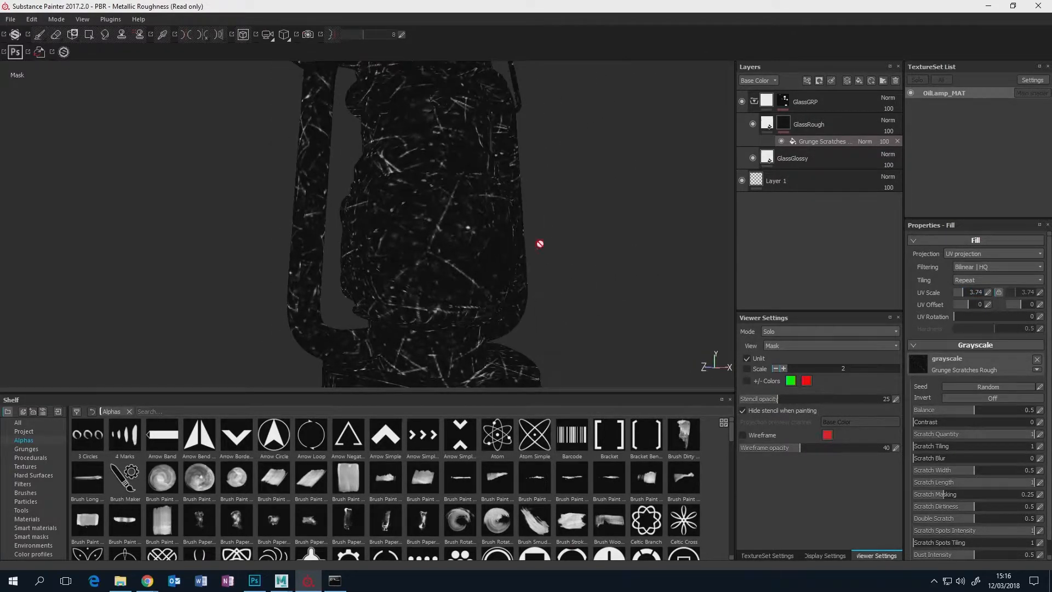
click(960, 291)
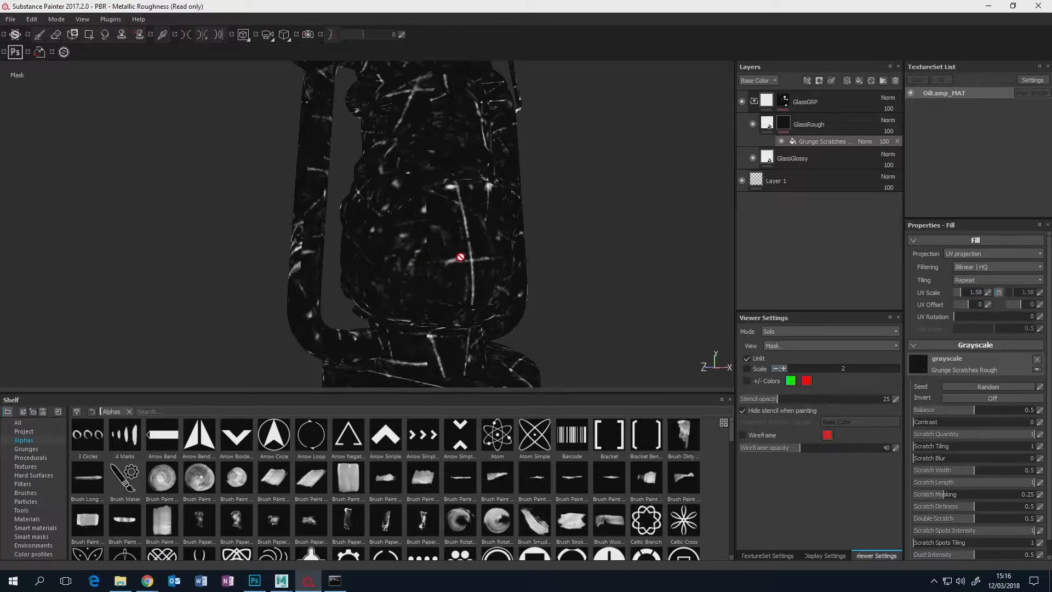
- Examine the scratch mask from several angles, checking for seams and scratch size across the globe, frame and base
mouse_move(460, 257)
alt+mouse_down()
mouse_move(313, 252)
mouse_move(512, 230)
mouse_move(586, 239)
mouse_move(437, 241)
mouse_move(461, 245)
alt+mouse_up()
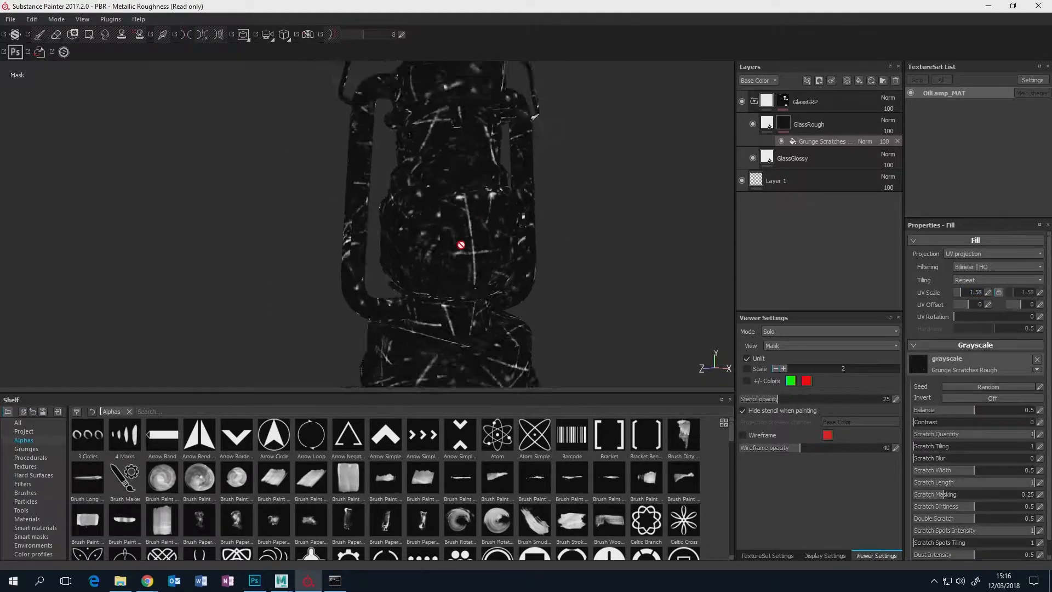
scroll(461, 245, up, 4)
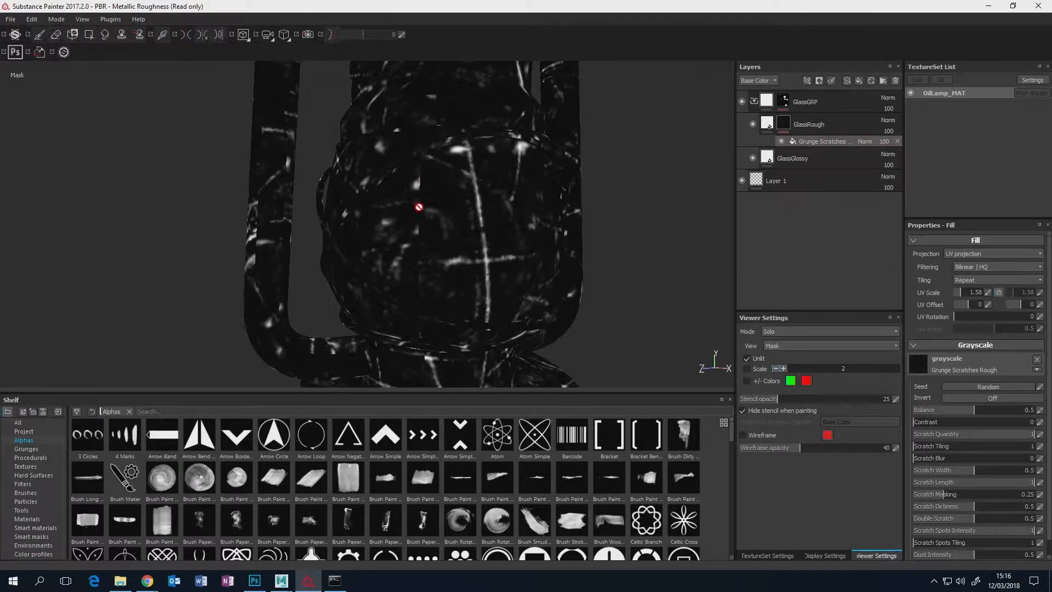
alt+drag(422, 261, 434, 219)
scroll(435, 219, down, 4)
alt+middle_drag(477, 214, 483, 260)
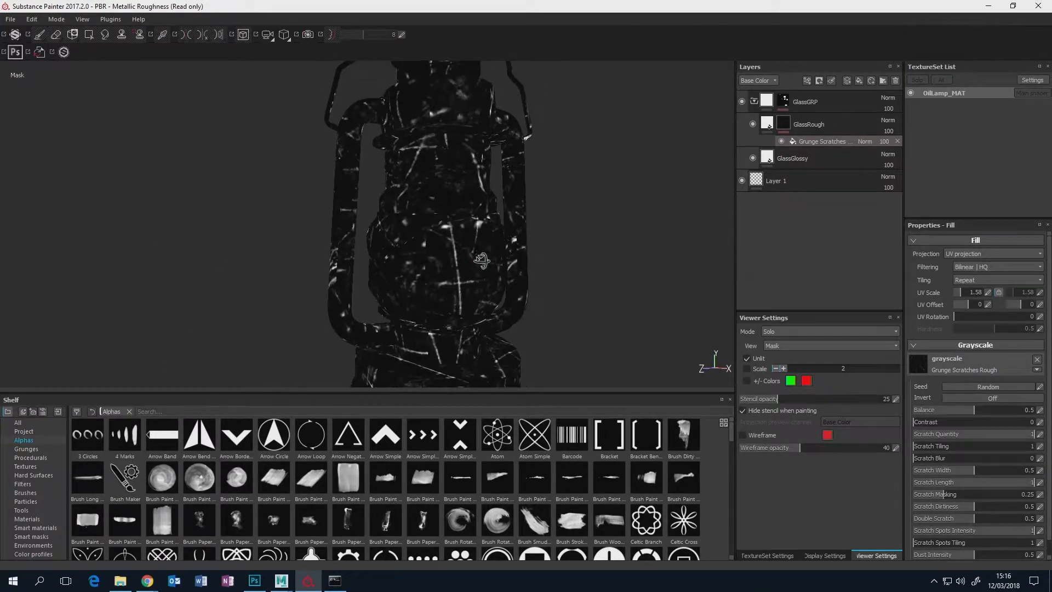
alt+drag(481, 261, 461, 249)
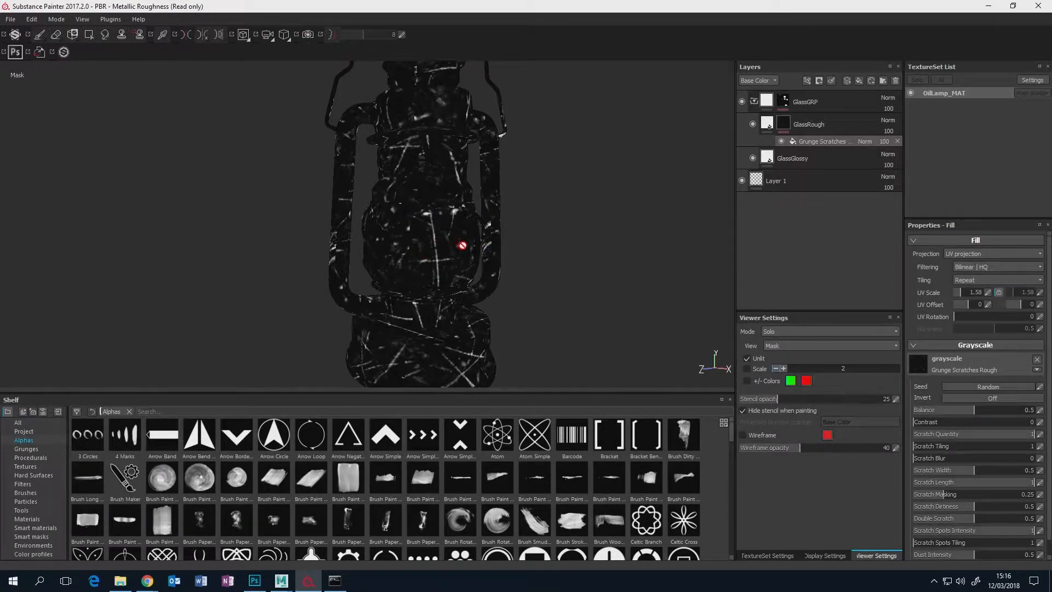
alt+drag(477, 225, 625, 294)
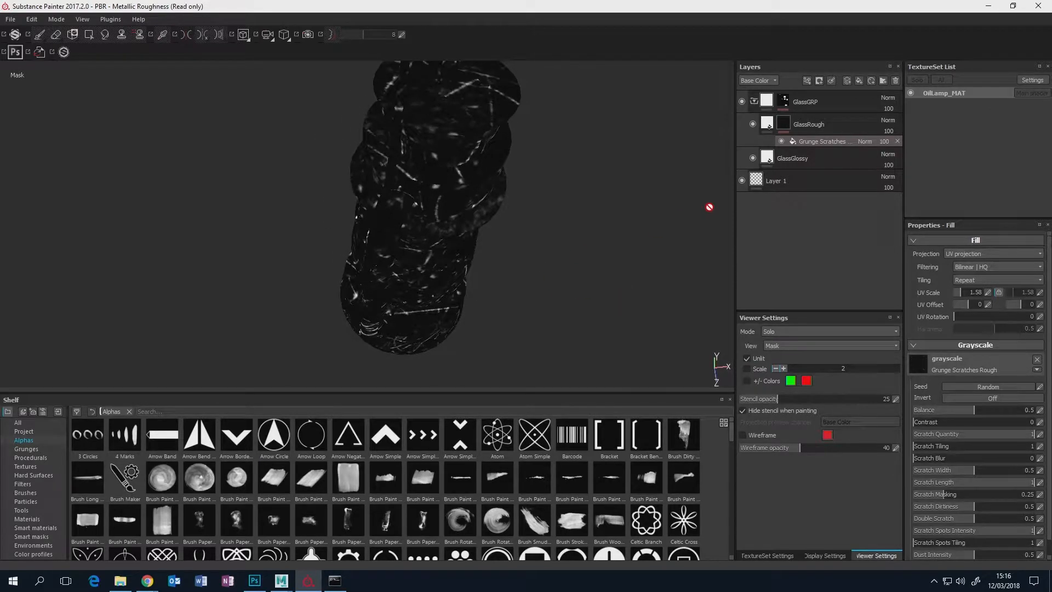
alt+drag(404, 252, 422, 228)
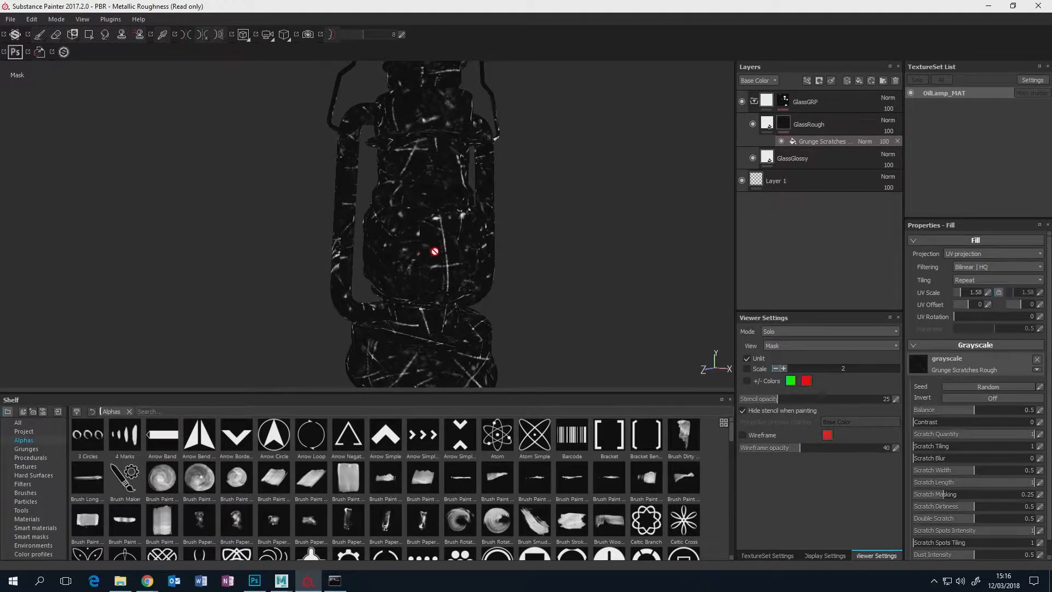
scroll(434, 252, up, 3)
alt+drag(468, 266, 456, 269)
alt+middle_drag(456, 268, 445, 231)
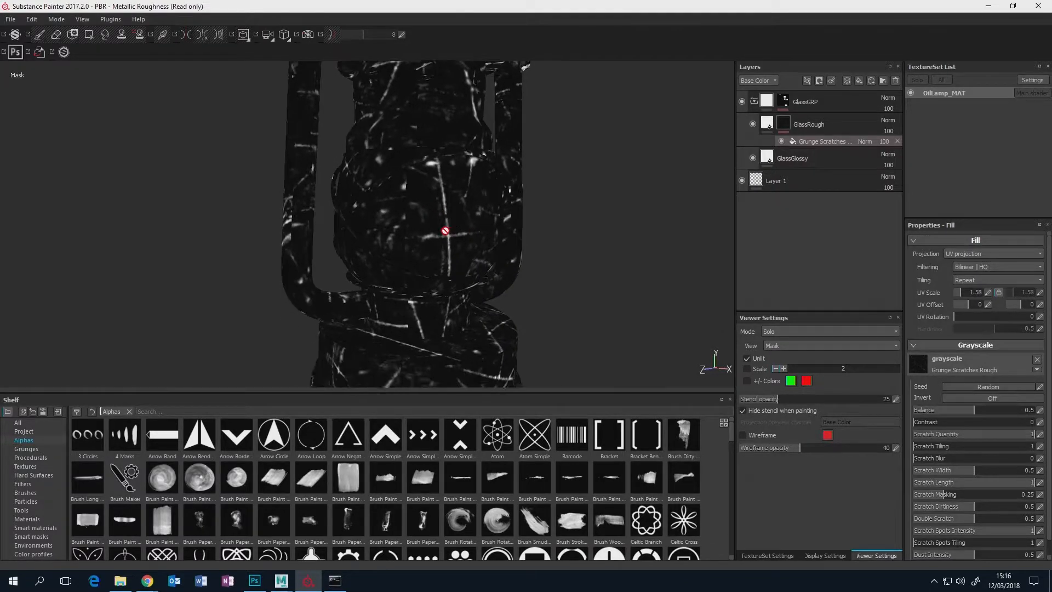
scroll(446, 231, down, 3)
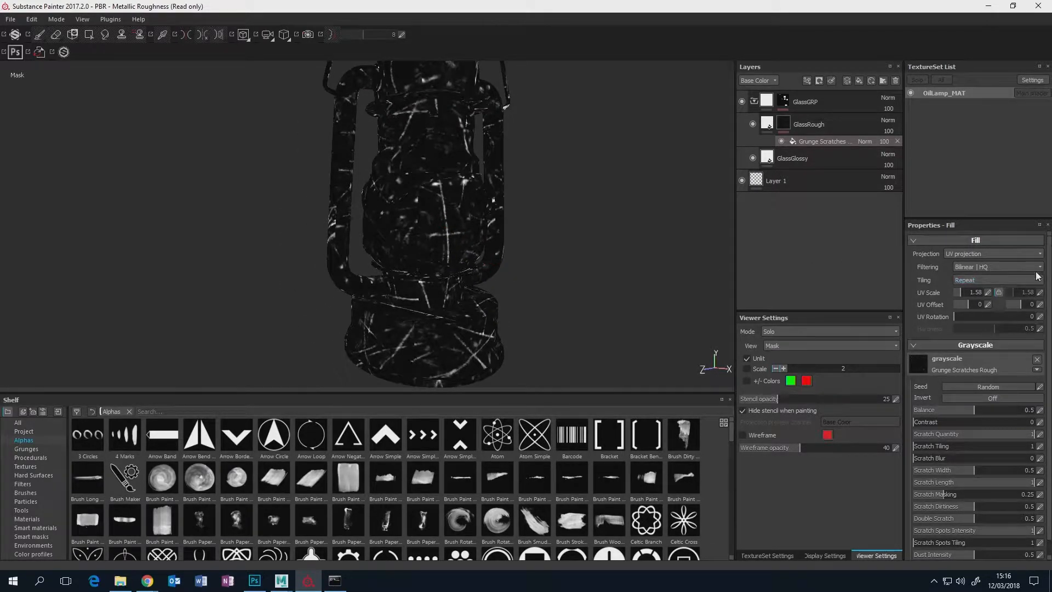
- Switch the Grunge Scratches fill to tri-planar projection and check the scratch coverage around the lamp
click(957, 255)
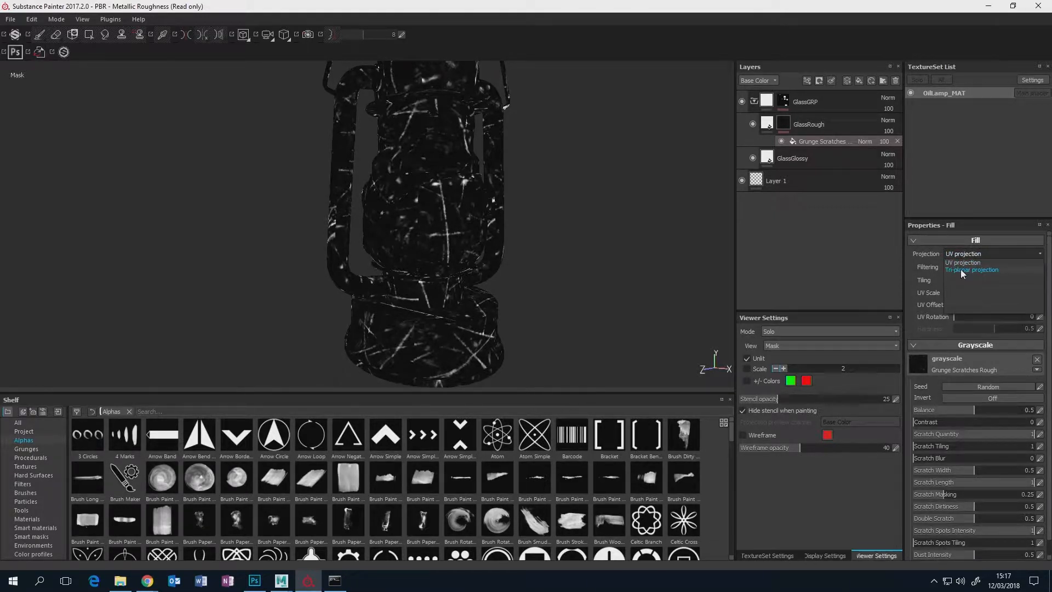
click(962, 271)
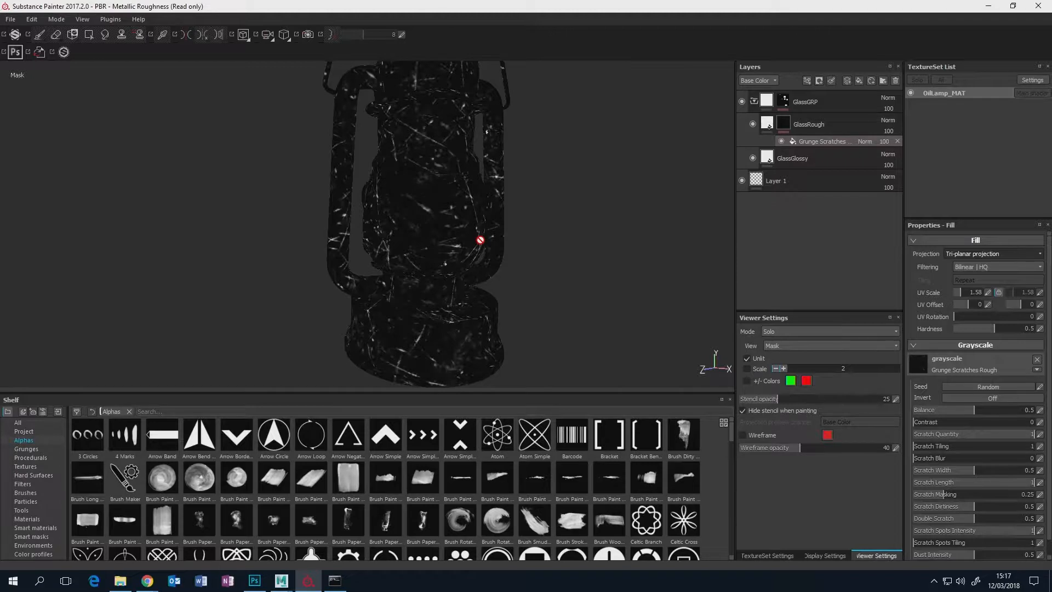
alt+drag(480, 239, 410, 235)
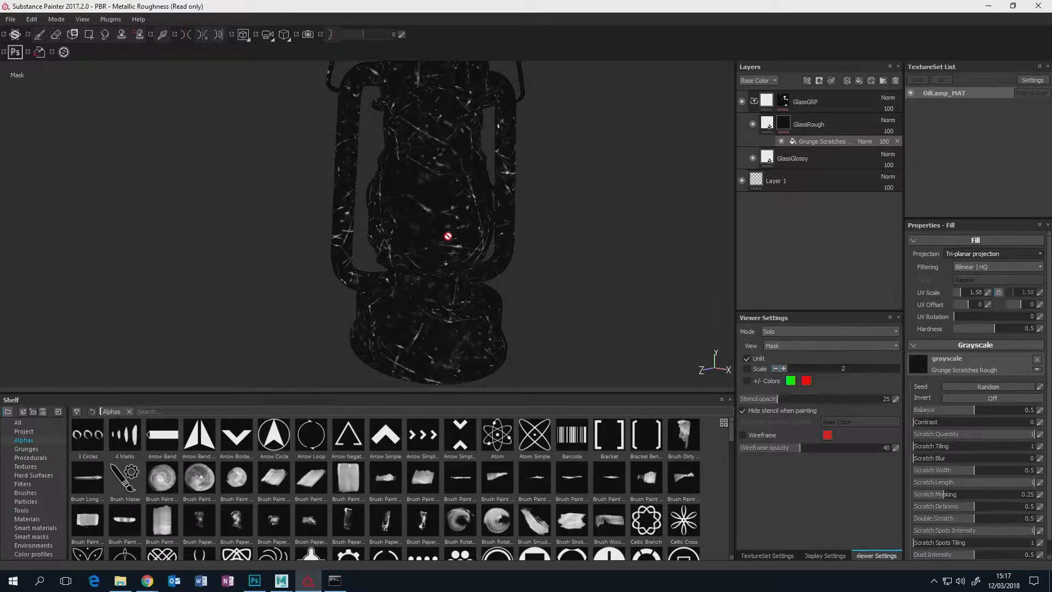
alt+drag(425, 223, 413, 265)
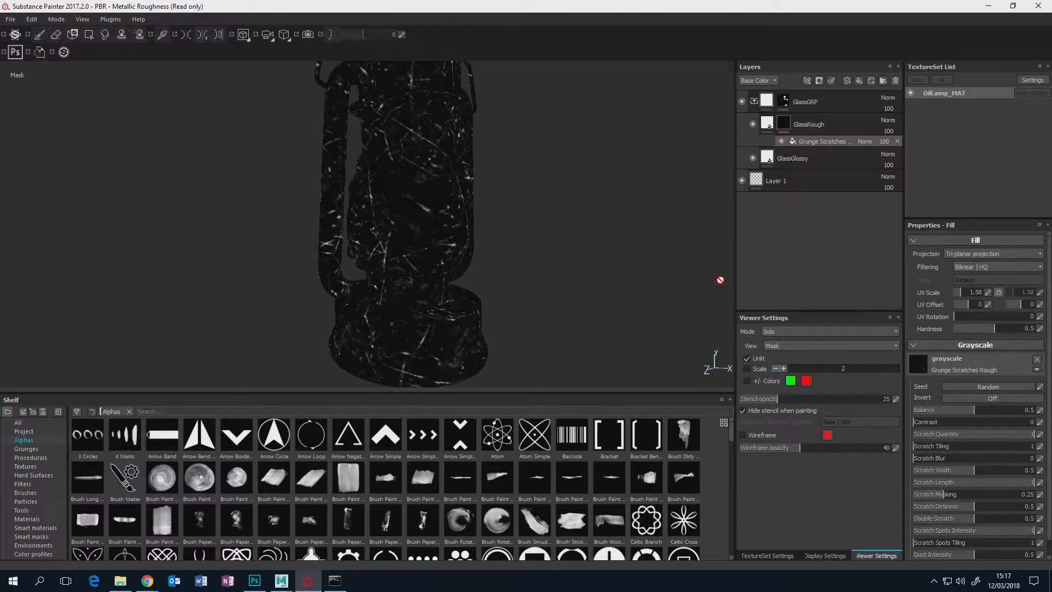
alt+middle_drag(529, 191, 511, 208)
scroll(490, 242, down, 2)
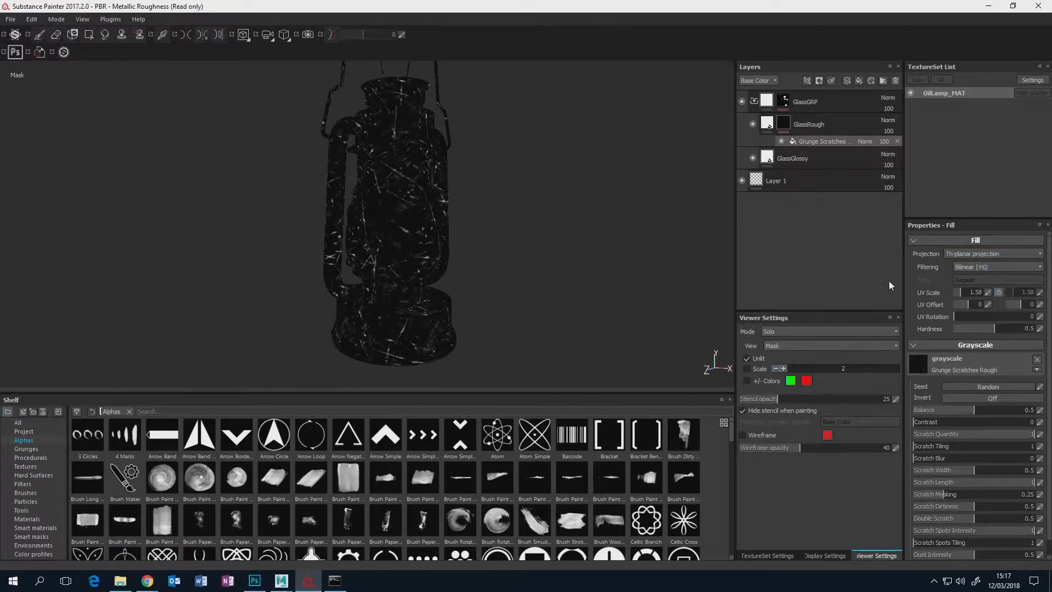
alt+drag(584, 272, 598, 272)
scroll(524, 270, up, 2)
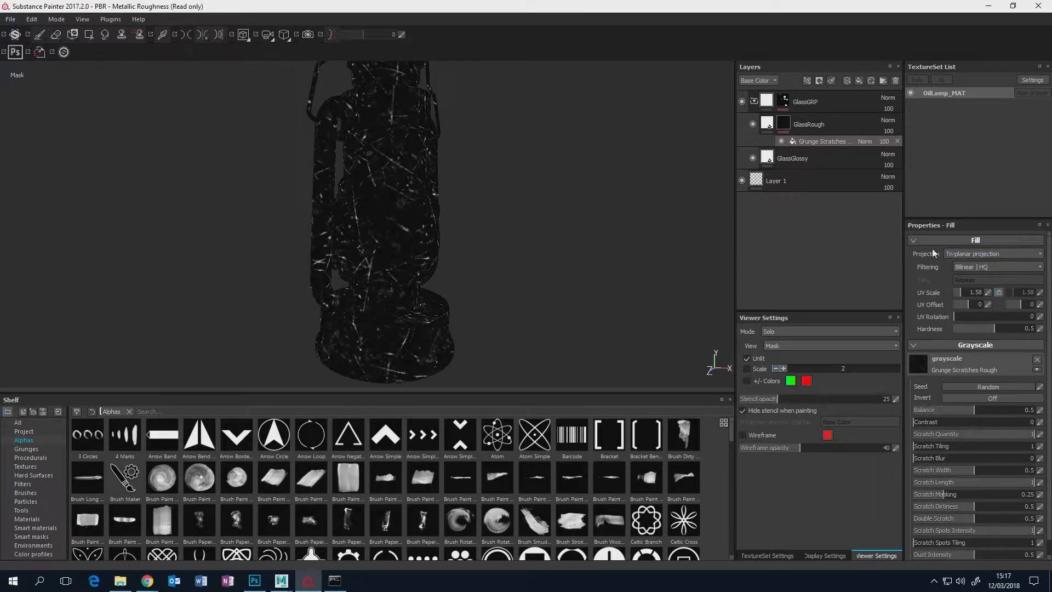
alt+drag(557, 226, 542, 225)
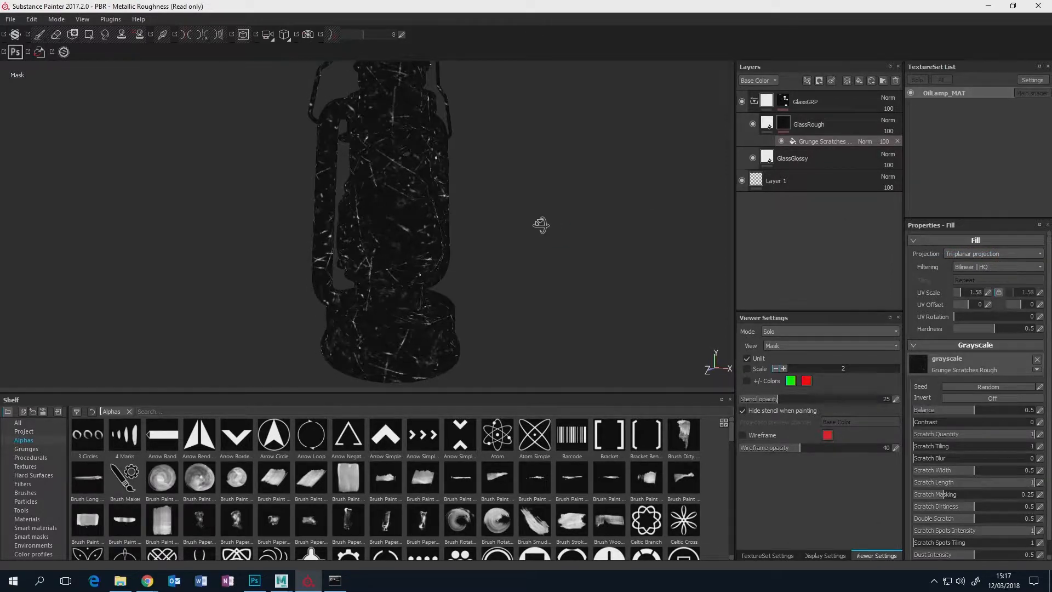
- Return to the material view through the GlassRough layer's content and examine the glass globe up close
click(767, 125)
scroll(502, 220, up, 5)
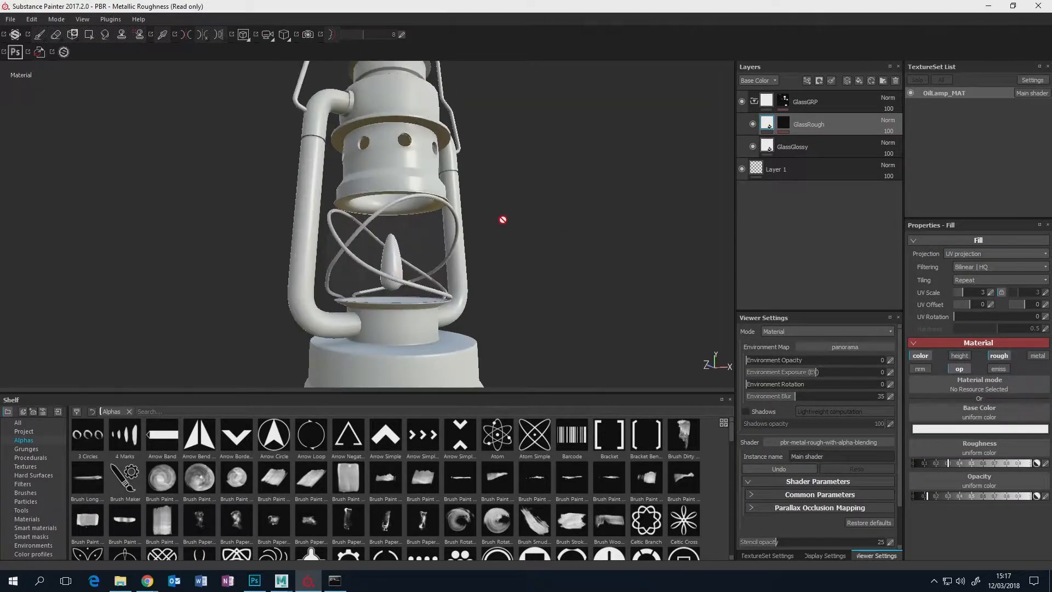
alt+drag(505, 231, 534, 241)
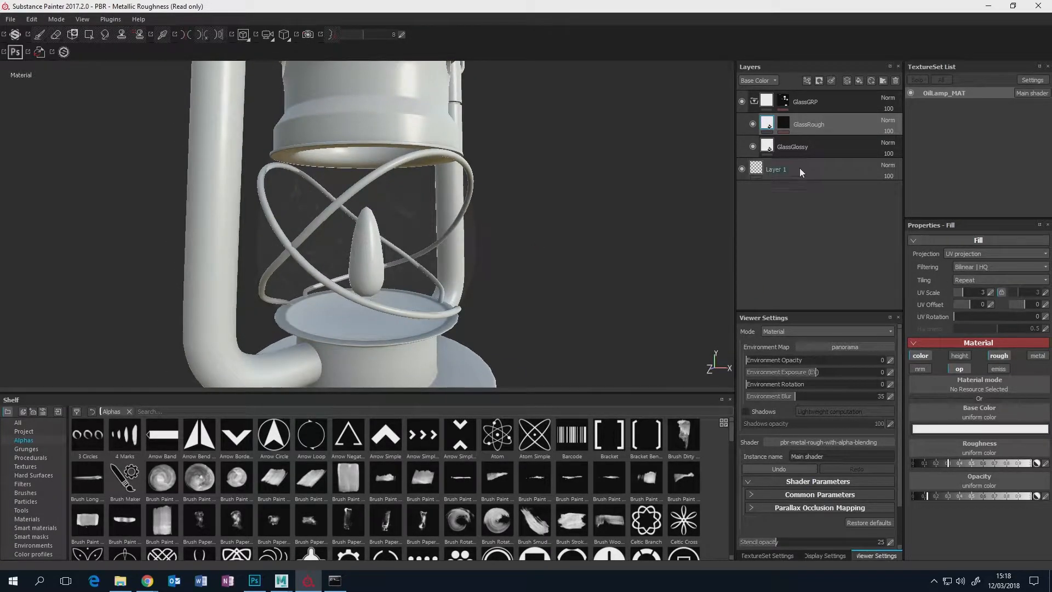
- Set the UV scale of the Grunge Scratches fill in the GlassRough mask to 5.32 and check the globe
click(783, 125)
click(806, 142)
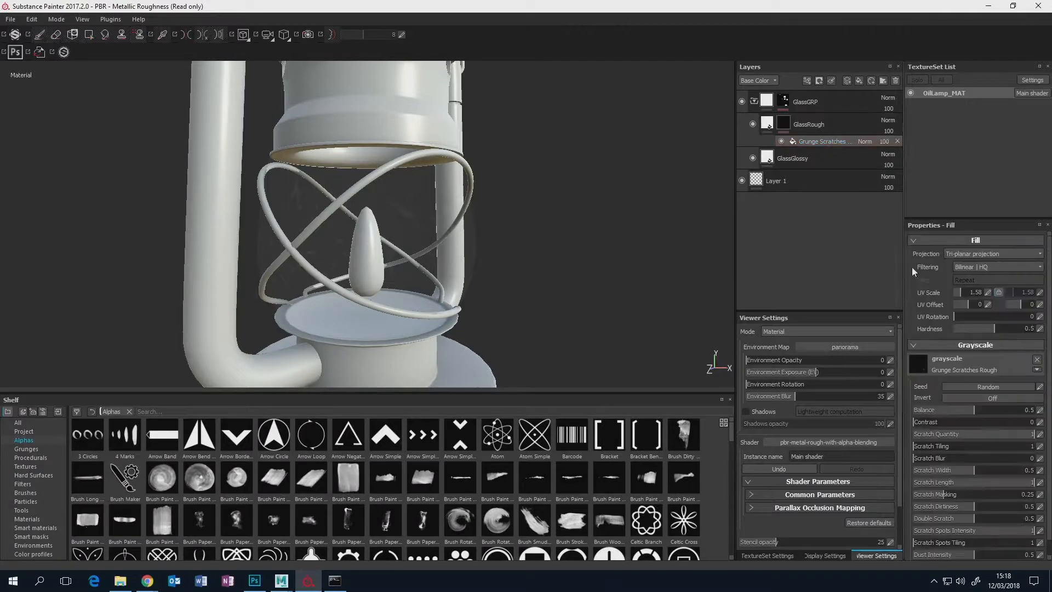
drag(962, 290, 963, 291)
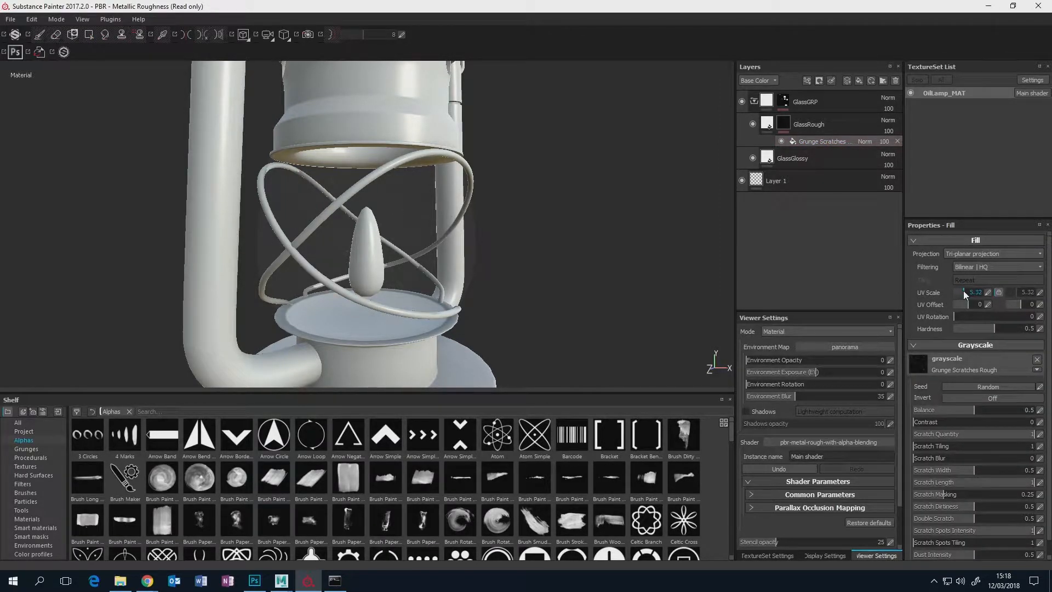
mouse_move(583, 287)
alt+mouse_down()
mouse_move(535, 268)
mouse_move(553, 276)
mouse_move(627, 258)
mouse_move(723, 275)
mouse_move(569, 285)
alt+mouse_up()
scroll(570, 277, down, 6)
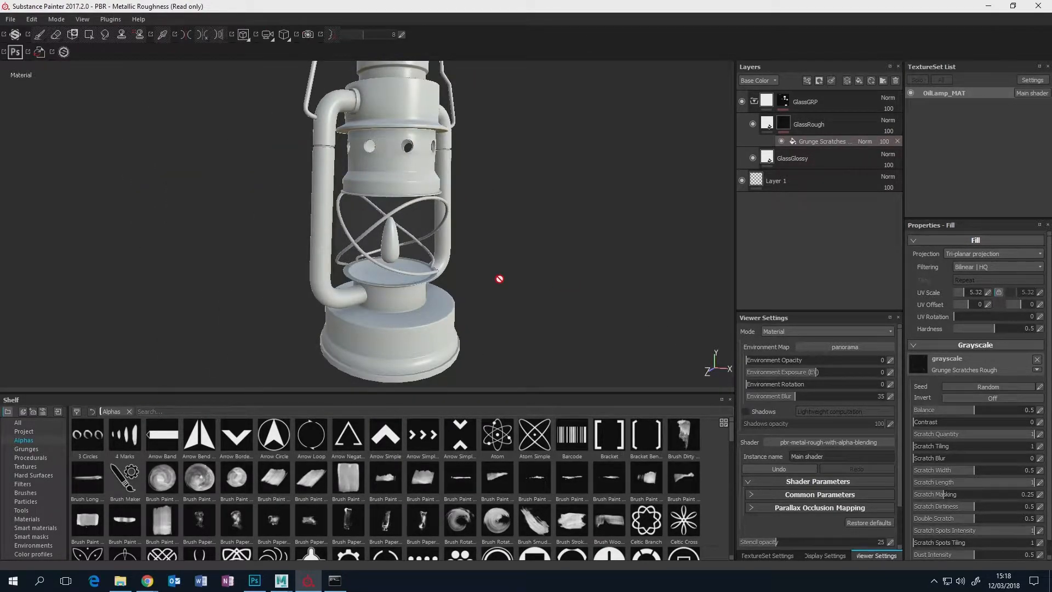
- Add a fill layer above GlassRough inside the GlassGRP folder and name it Dust
click(799, 126)
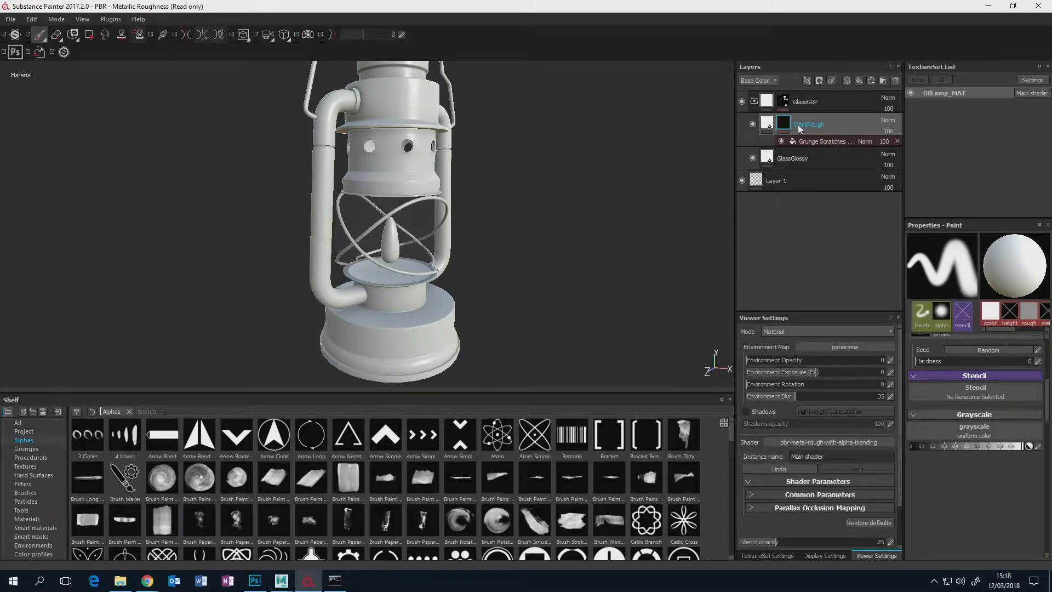
click(767, 123)
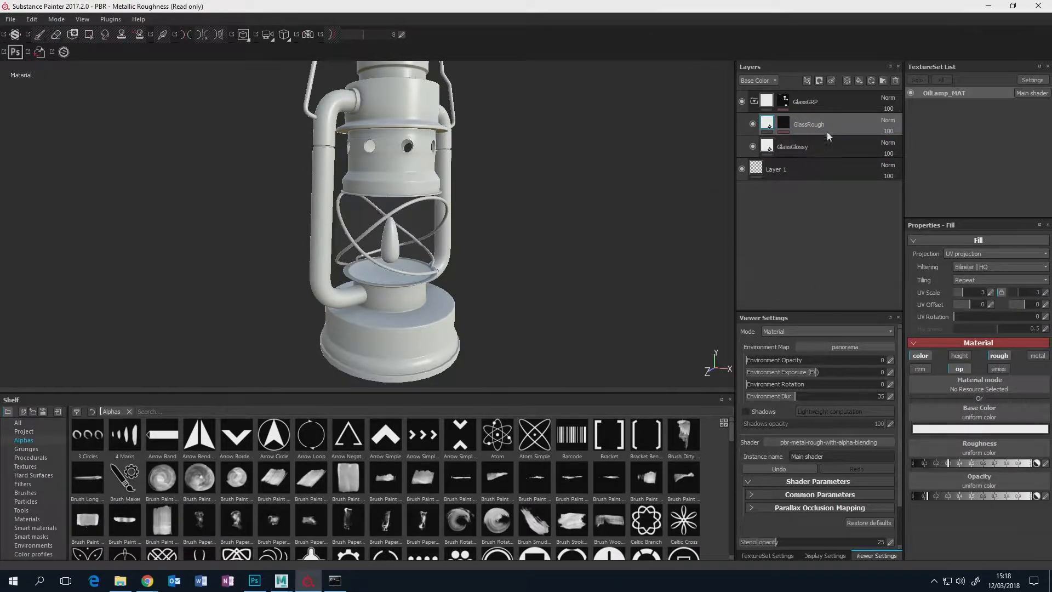
click(859, 80)
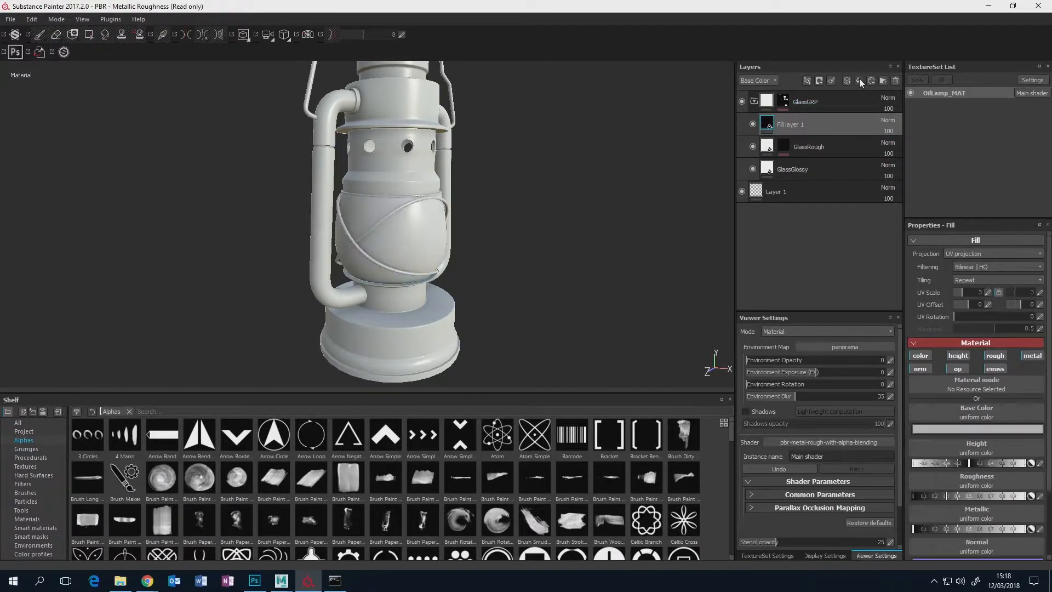
double_click(788, 125)
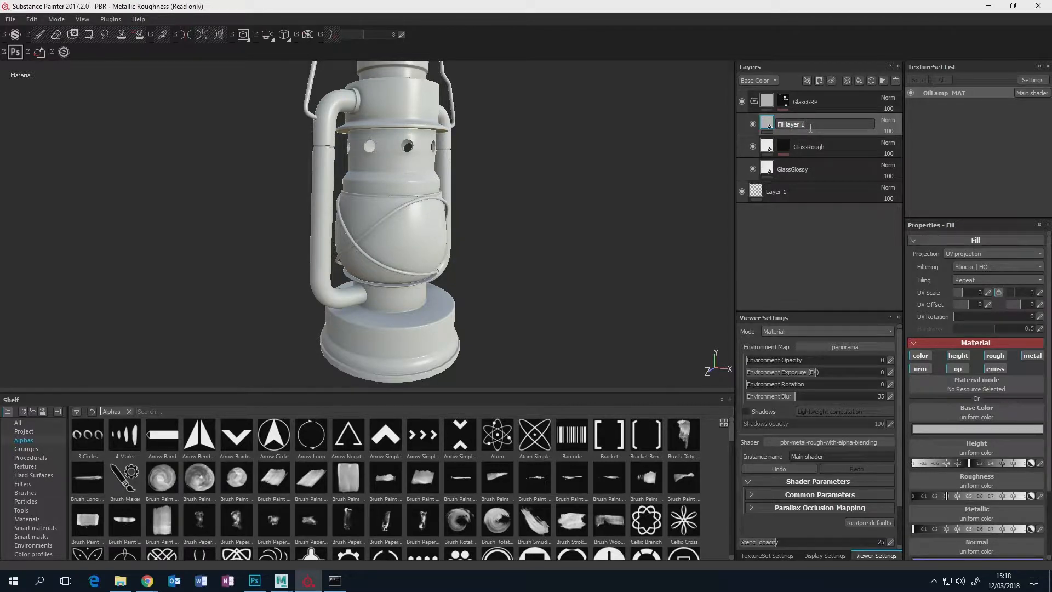
text(Dust)
key(Return)
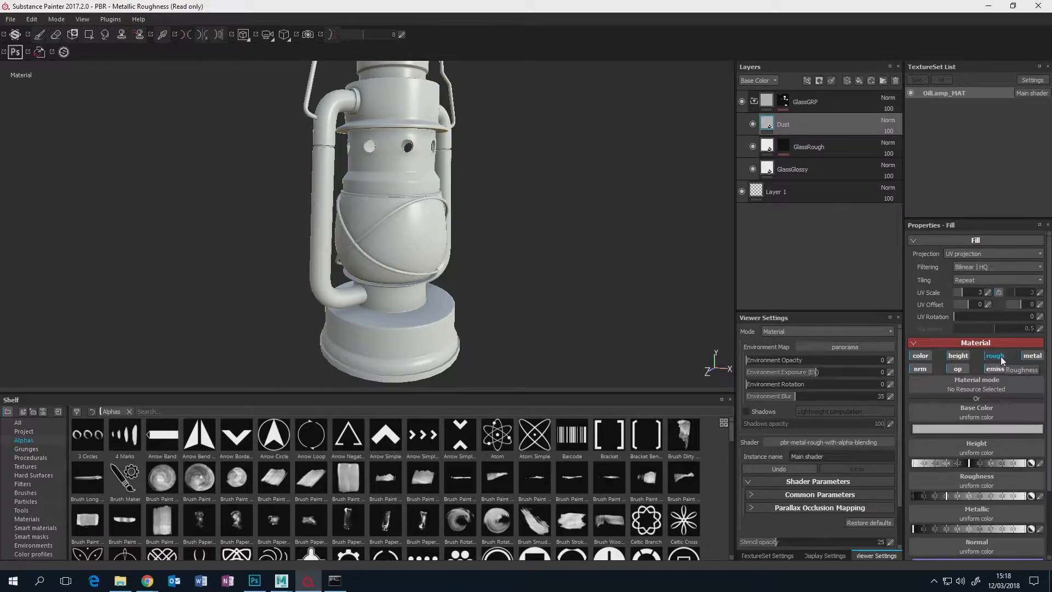
- Limit the Dust layer to the color, roughness and opacity channels
click(958, 356)
click(1027, 357)
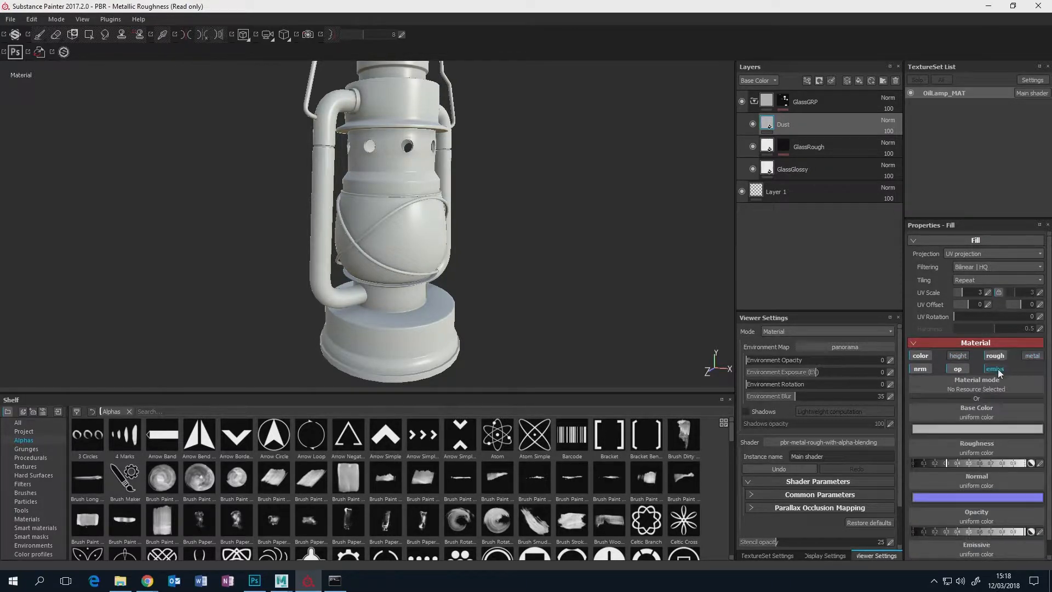
click(995, 369)
click(967, 370)
click(924, 370)
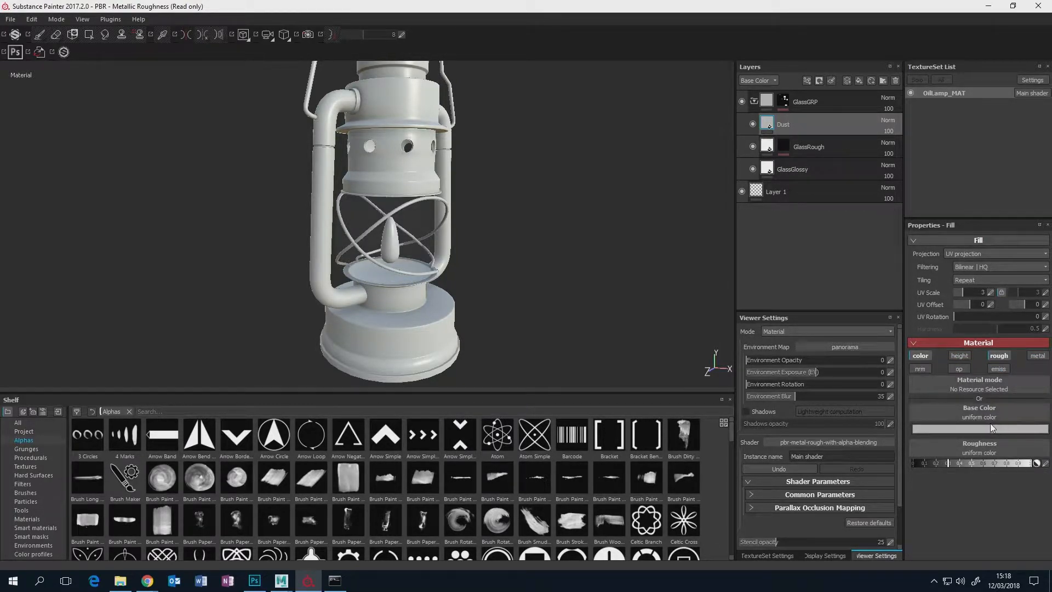
click(960, 369)
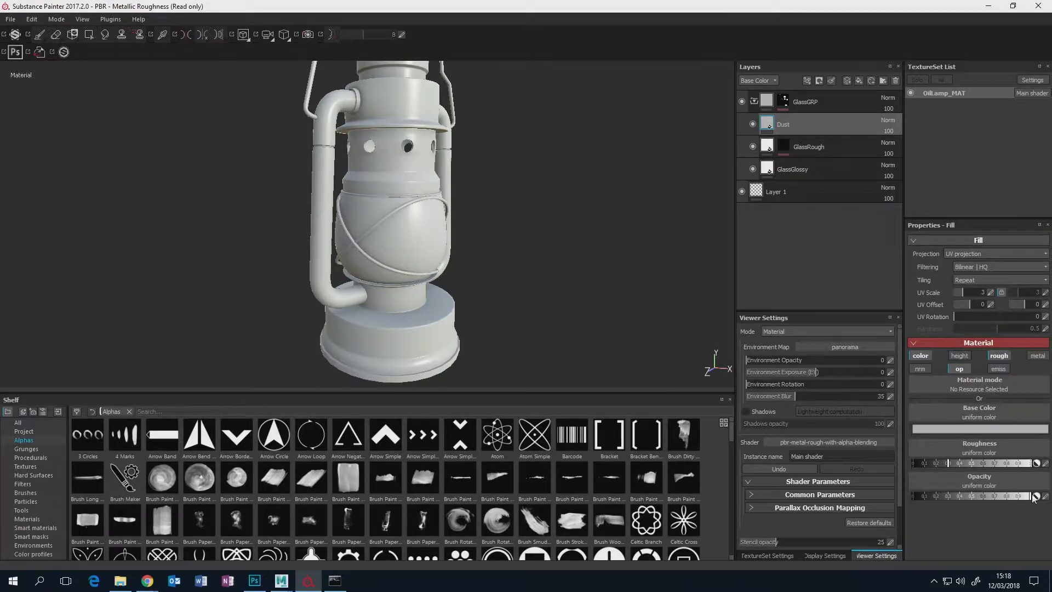
- Give the Dust layer a muted grey-brown base color and raise its roughness to the maximum
click(974, 428)
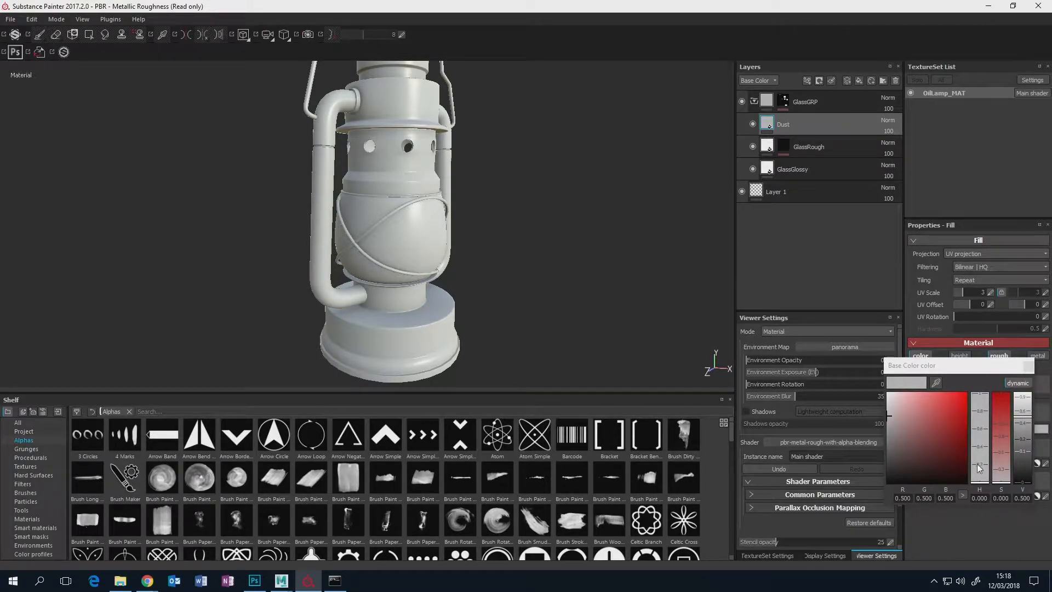
drag(978, 464, 979, 472)
click(910, 429)
drag(909, 429, 902, 442)
click(1029, 367)
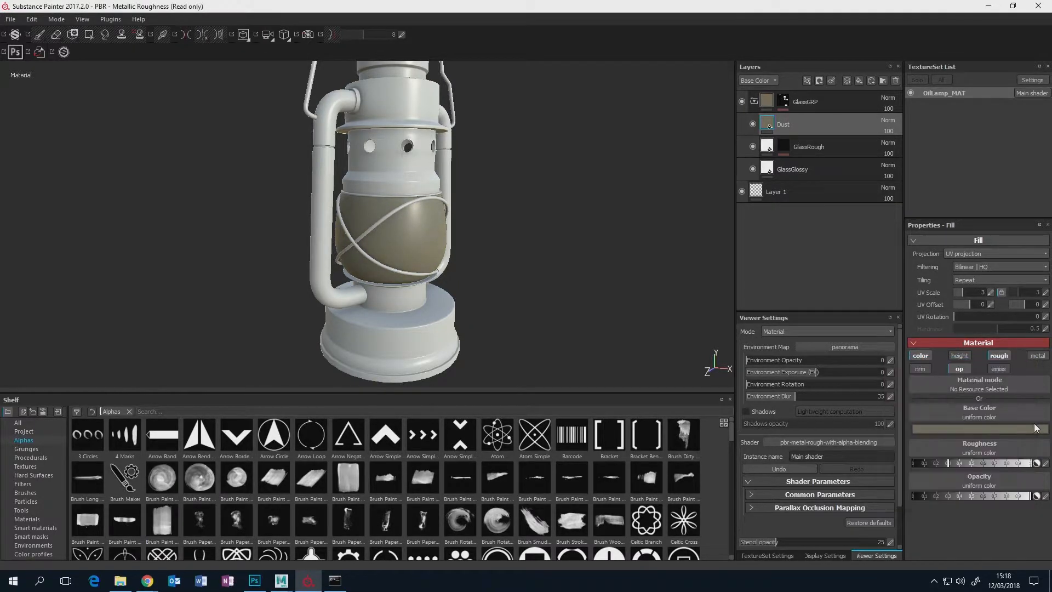
drag(959, 462, 1029, 461)
alt+drag(486, 286, 477, 243)
scroll(508, 253, up, 2)
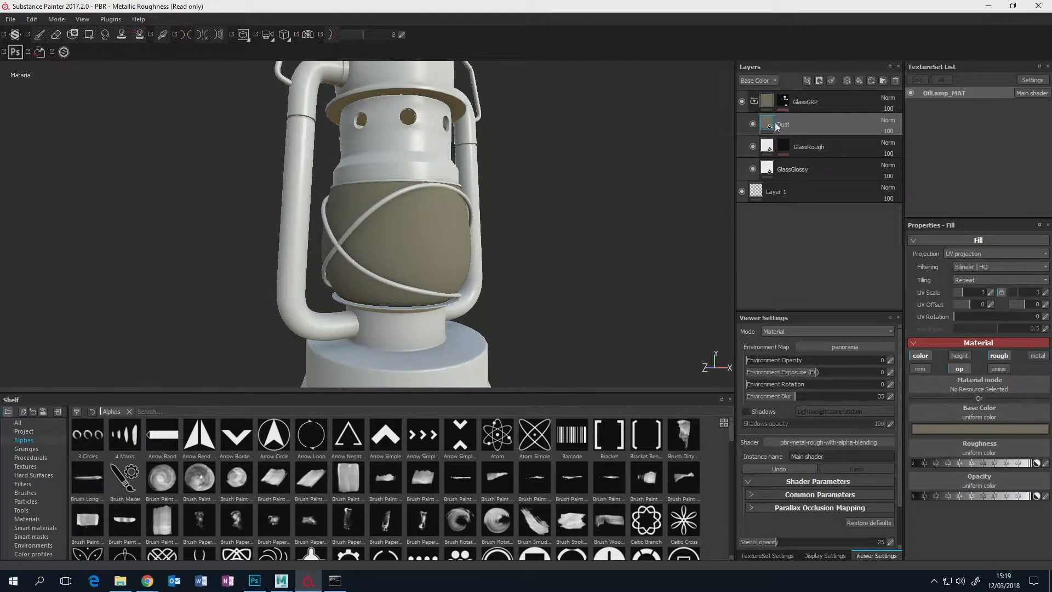
- Apply the Dust Occlusion smart mask to the Dust layer
click(31, 536)
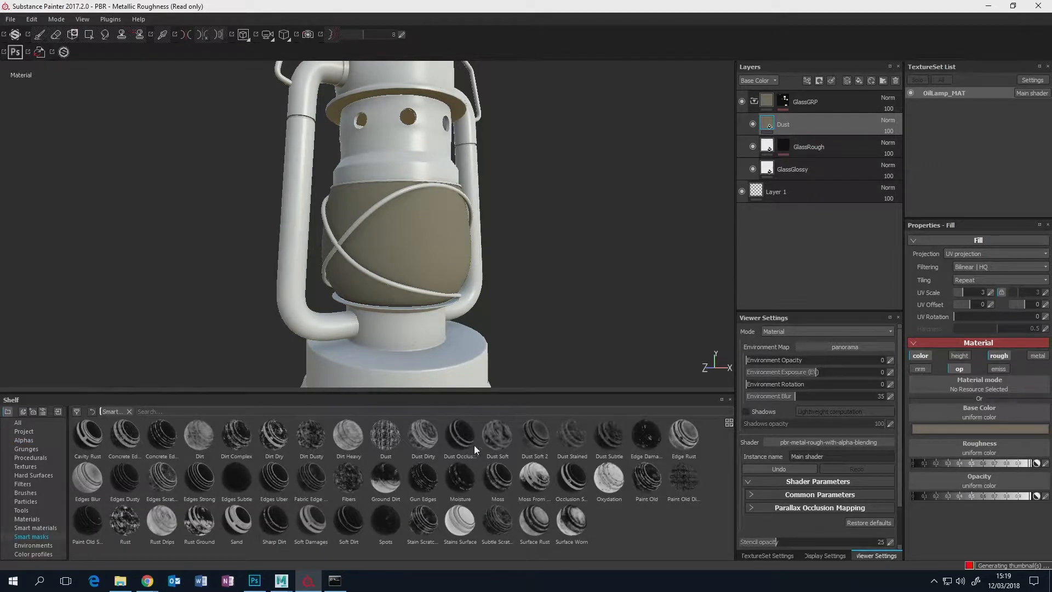
mouse_move(519, 443)
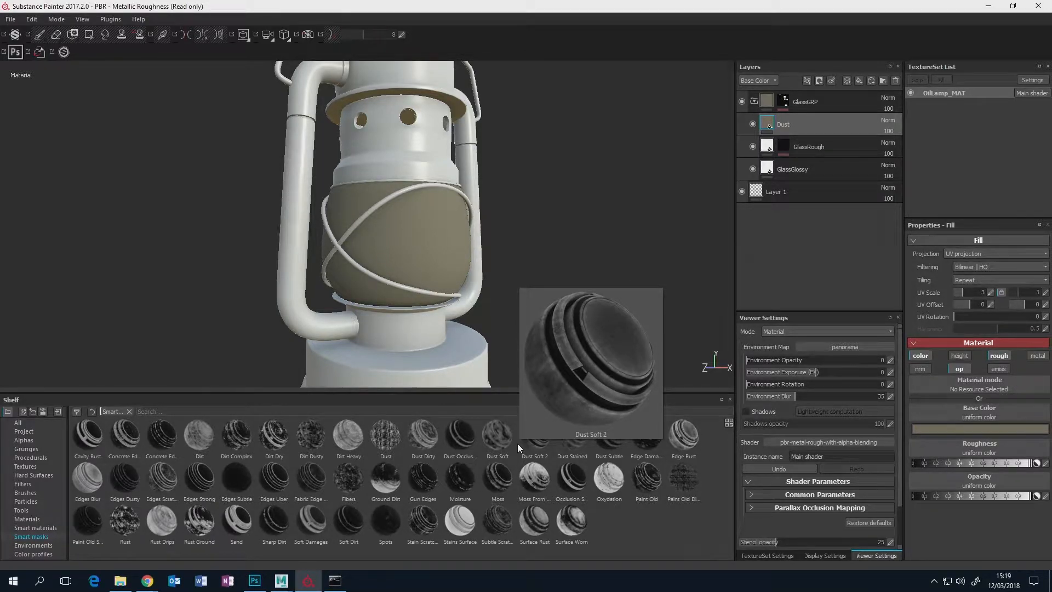
mouse_move(474, 441)
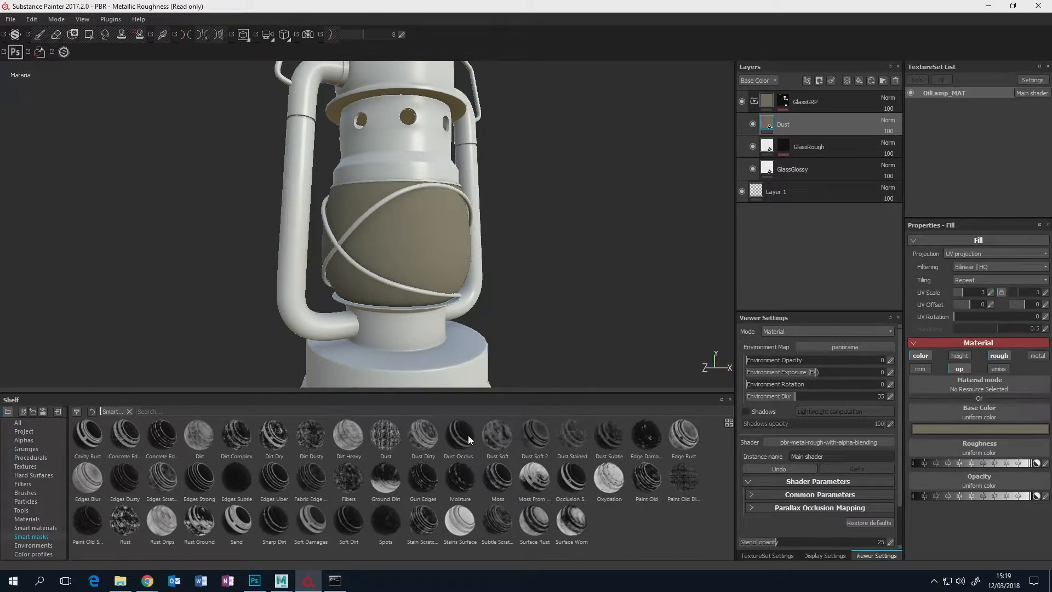
drag(465, 437, 410, 247)
drag(465, 437, 795, 130)
alt+drag(524, 250, 438, 264)
scroll(438, 263, up, 3)
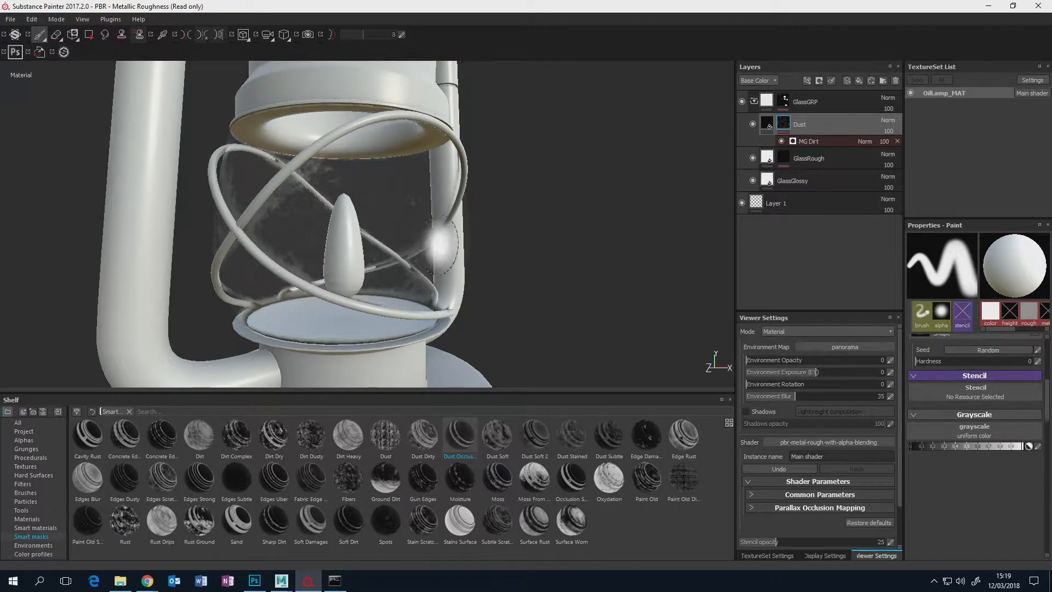
- Shrink the brush and examine the dust on the glass globe up close and from several angles
mouse_move(506, 230)
ctrl+right_down()
mouse_move(530, 209)
mouse_move(482, 221)
ctrl+right_up()
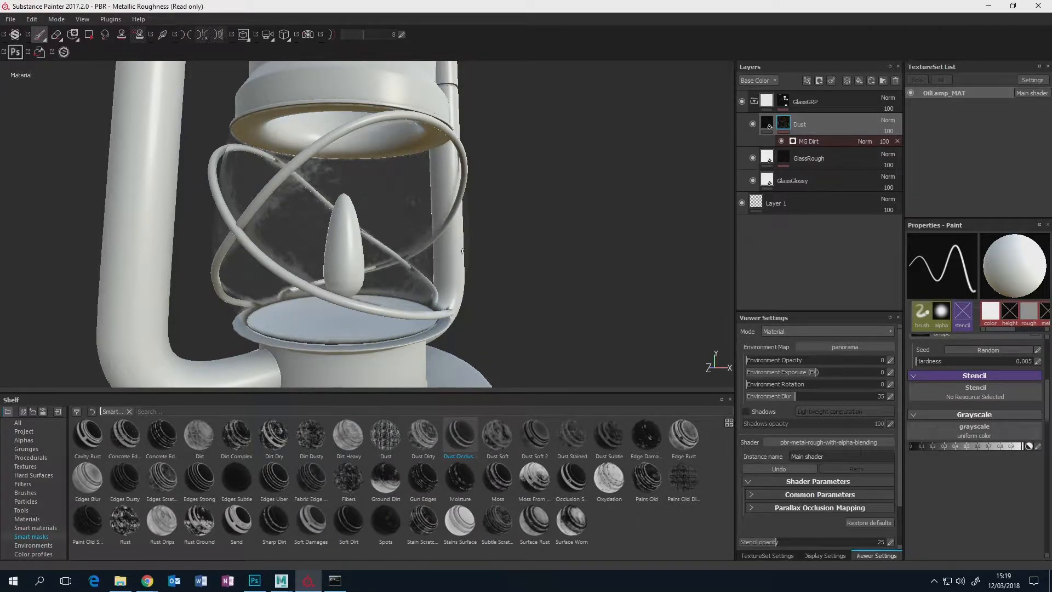
mouse_move(477, 224)
alt+mouse_down()
mouse_move(341, 134)
mouse_move(393, 172)
mouse_move(461, 146)
mouse_move(347, 193)
mouse_move(382, 175)
alt+mouse_up()
scroll(348, 192, down, 3)
alt+middle_drag(382, 175, 407, 226)
alt+drag(408, 225, 418, 225)
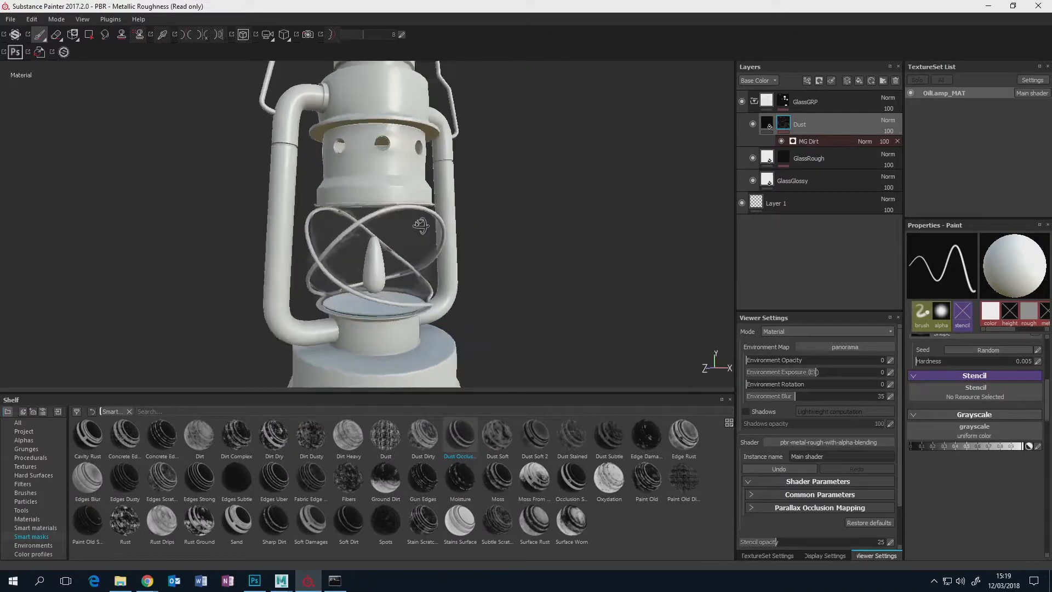
scroll(413, 241, down, 3)
alt+middle_drag(414, 242, 418, 248)
scroll(417, 248, up, 5)
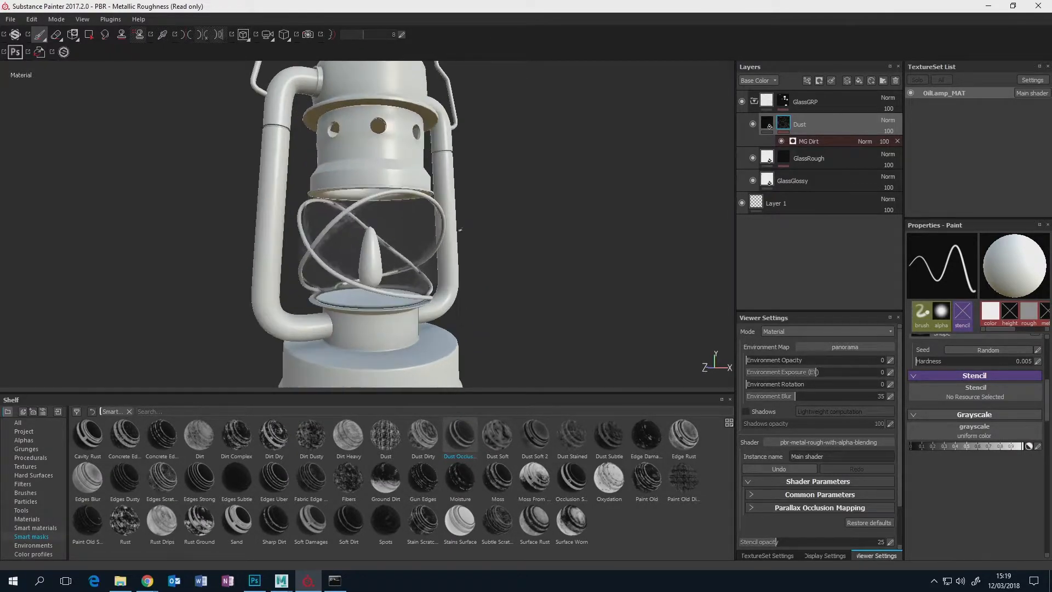
- Add a new fill layer and place it above the GlassGRP folder, leaving that folder collapsed
click(755, 101)
scroll(521, 239, down, 5)
alt+drag(521, 240, 513, 222)
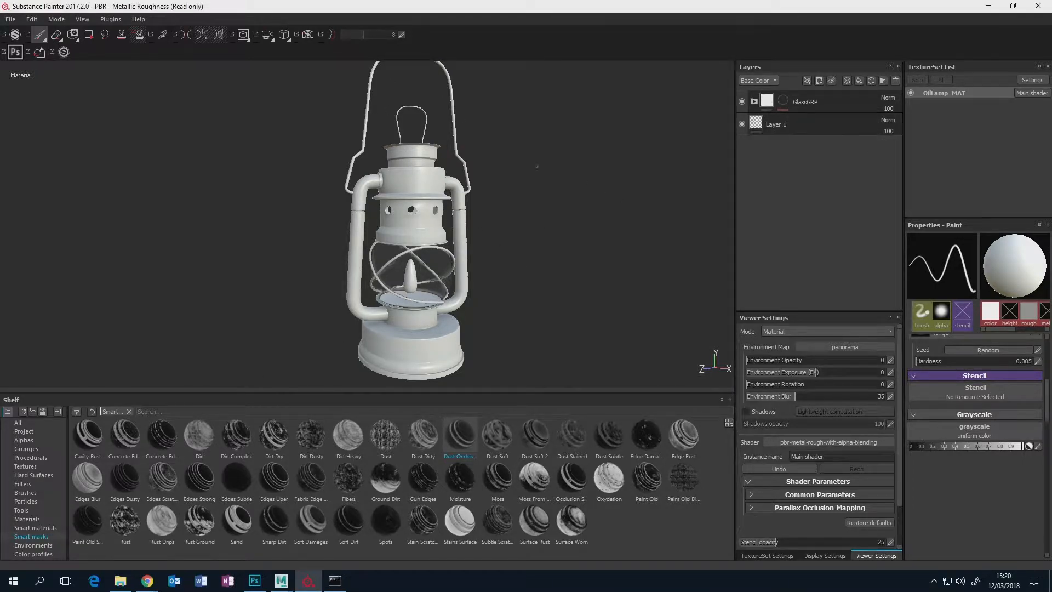
scroll(406, 280, up, 4)
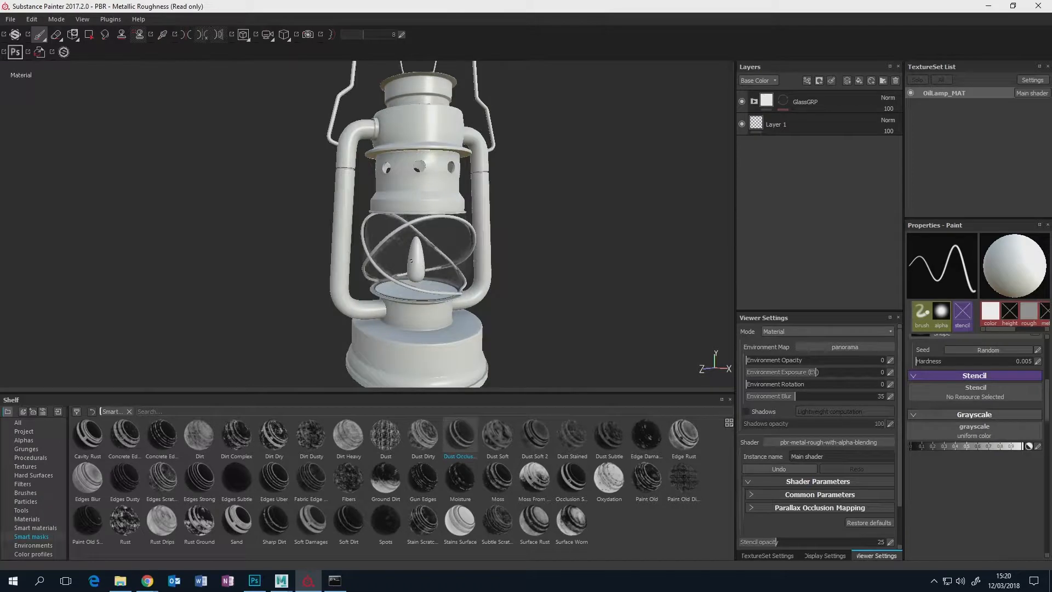
alt+middle_drag(435, 256, 361, 222)
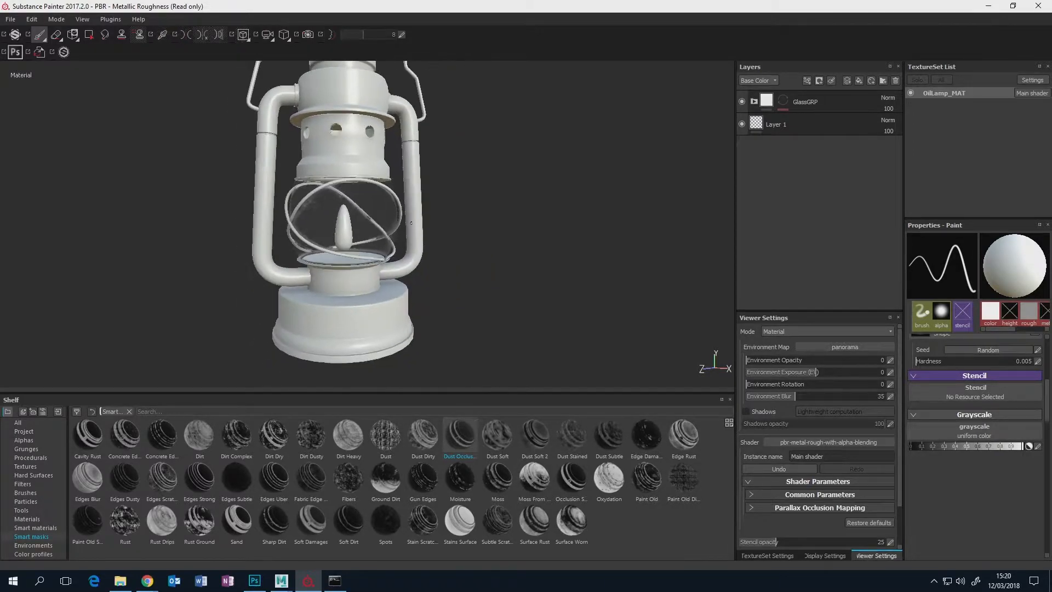
click(860, 80)
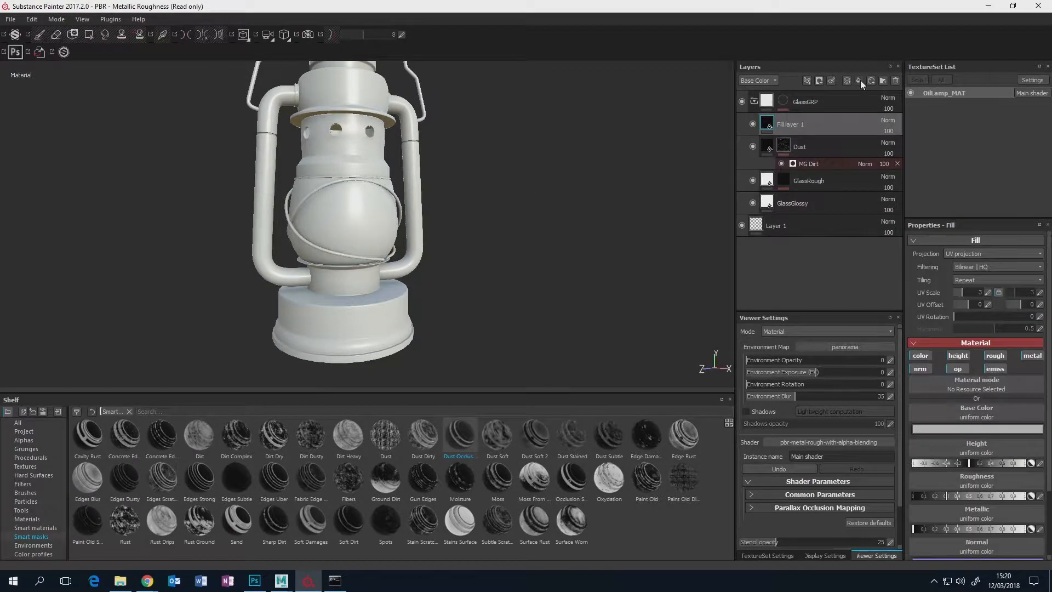
drag(810, 120, 815, 97)
click(754, 124)
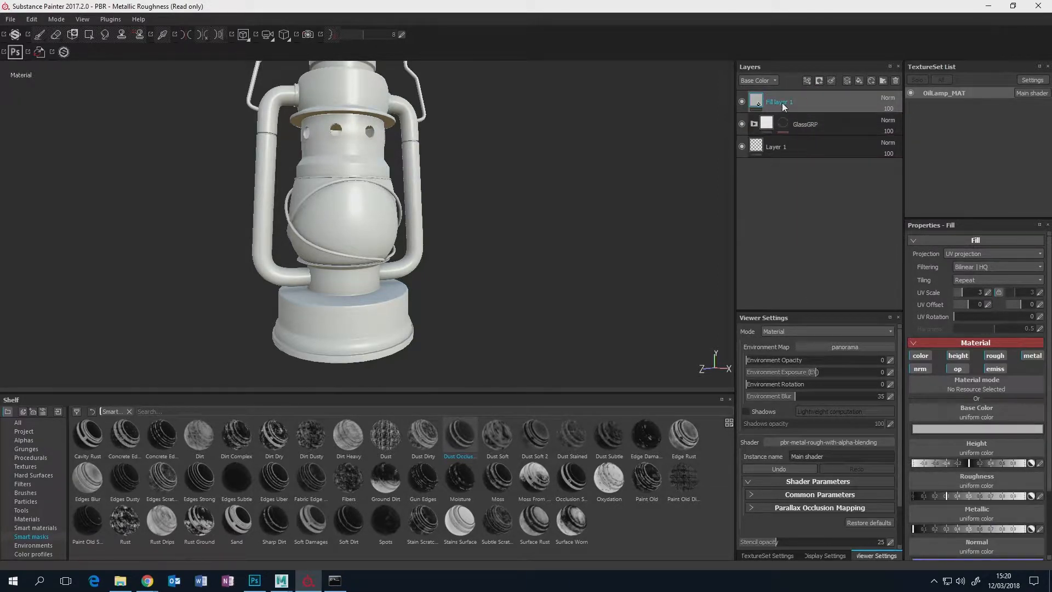
- Group the new fill layer into a folder named FlameGRP and rename the fill layer Flame
key(ctrl+g)
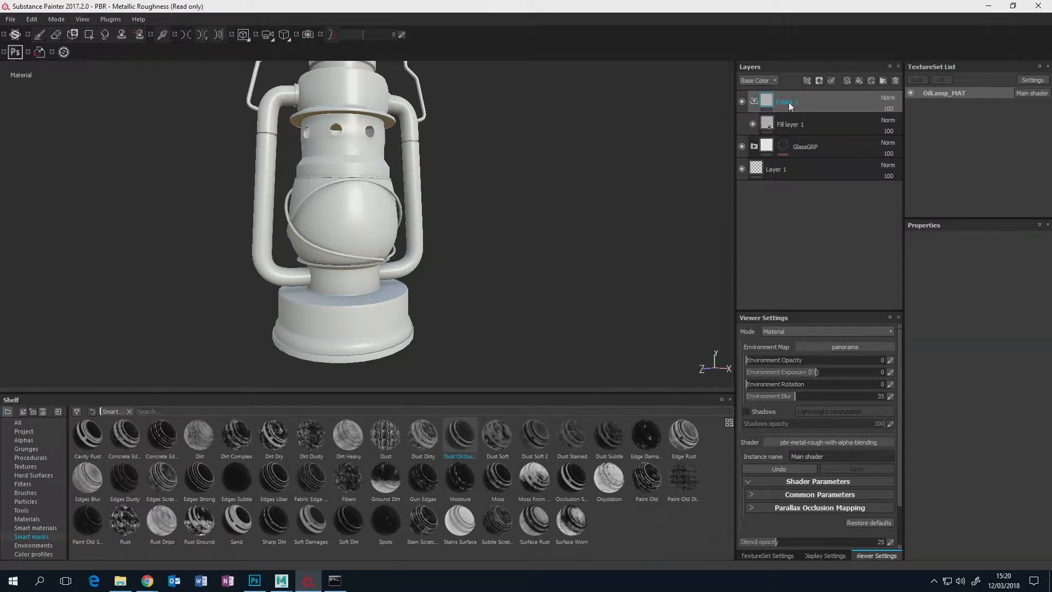
double_click(791, 104)
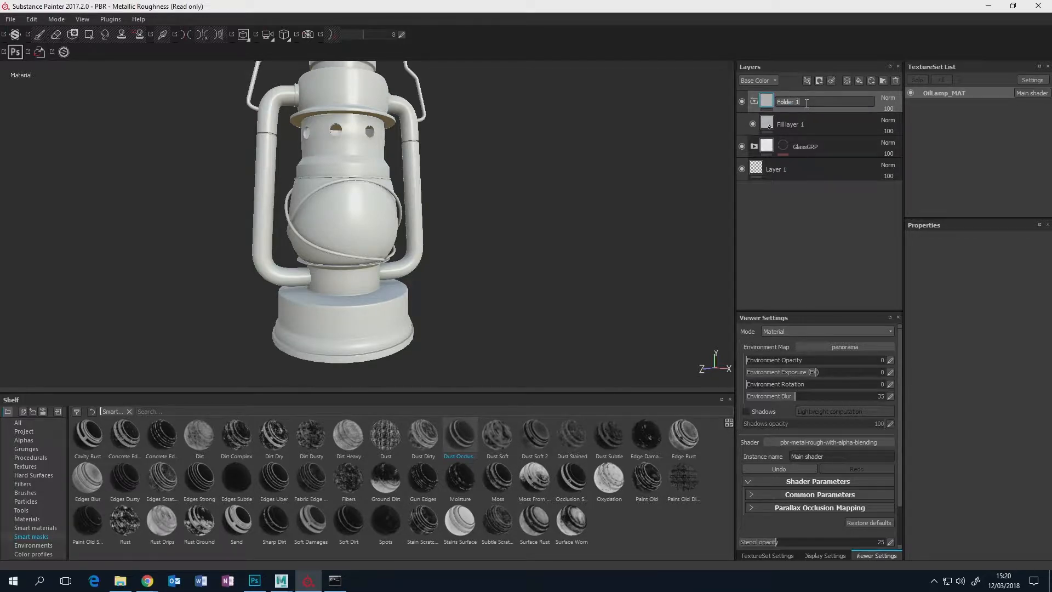
text(FlameGRP)
key(Return)
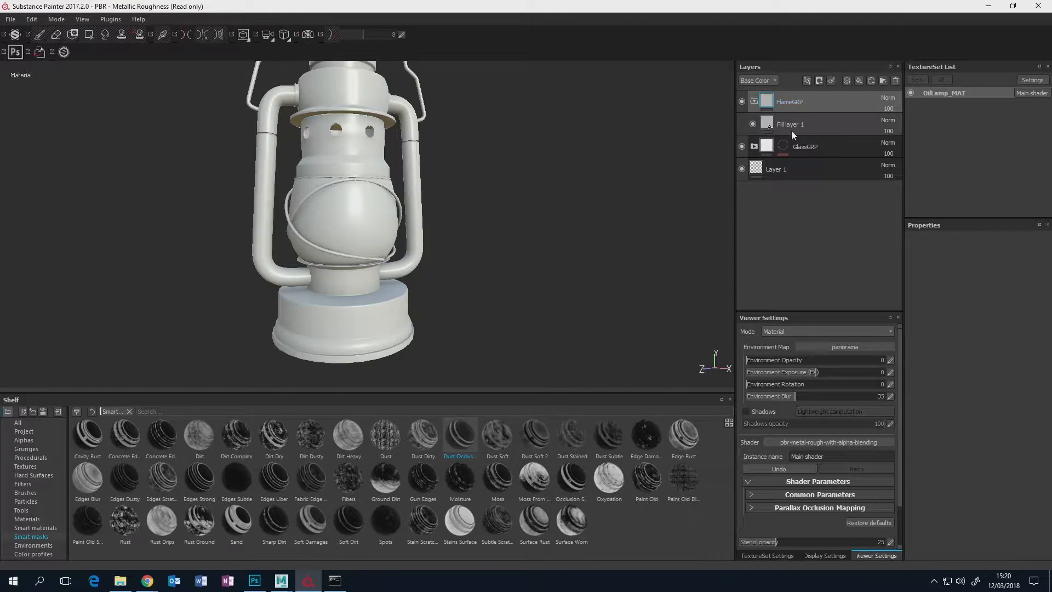
click(789, 129)
double_click(789, 126)
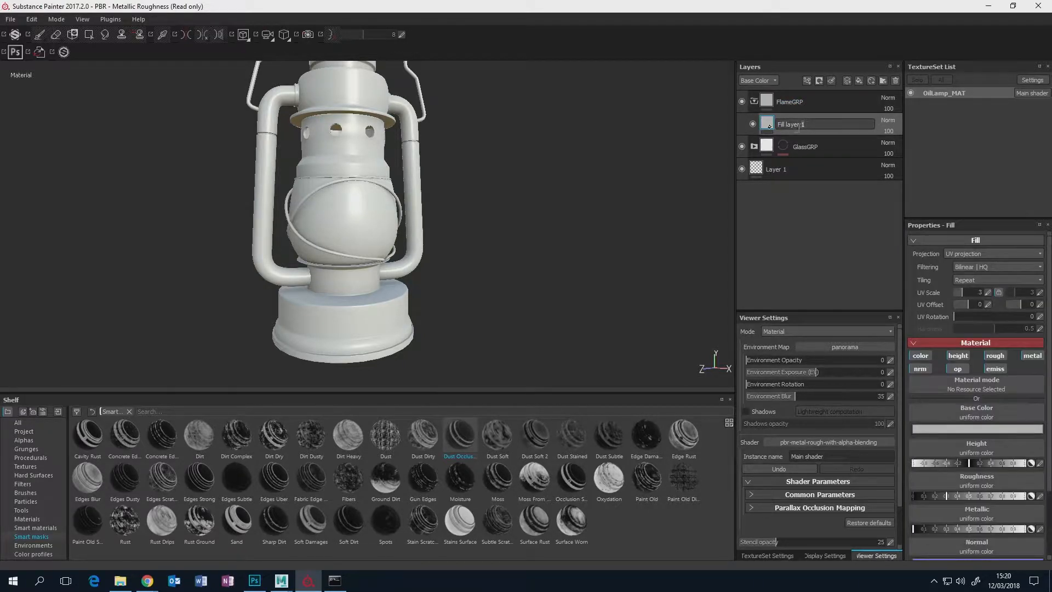
text(Flame)
key(Return)
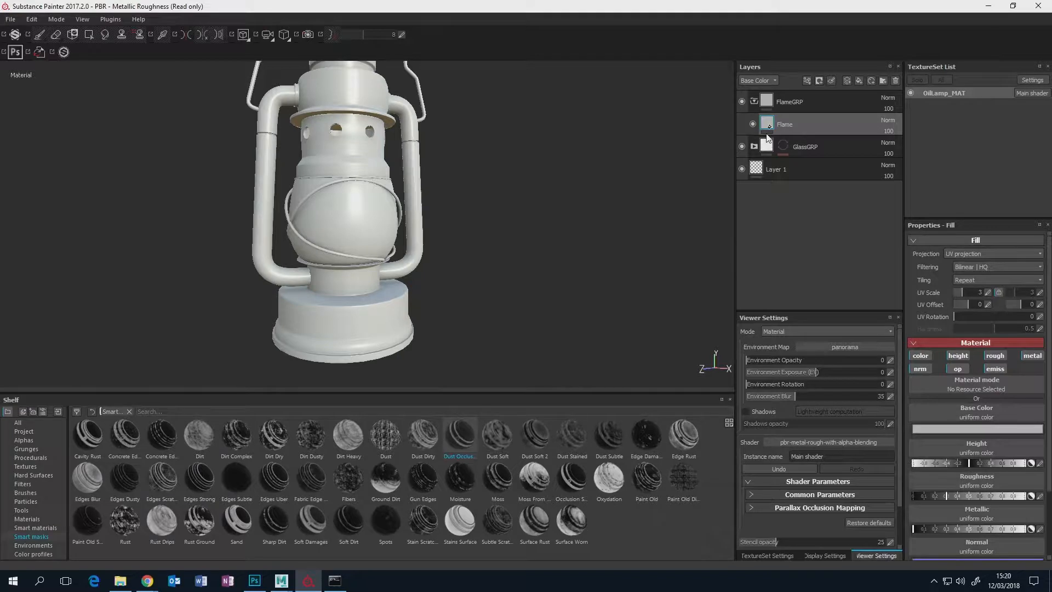
- Add a black mask to the FlameGRP folder
click(770, 102)
right_click(769, 100)
click(784, 113)
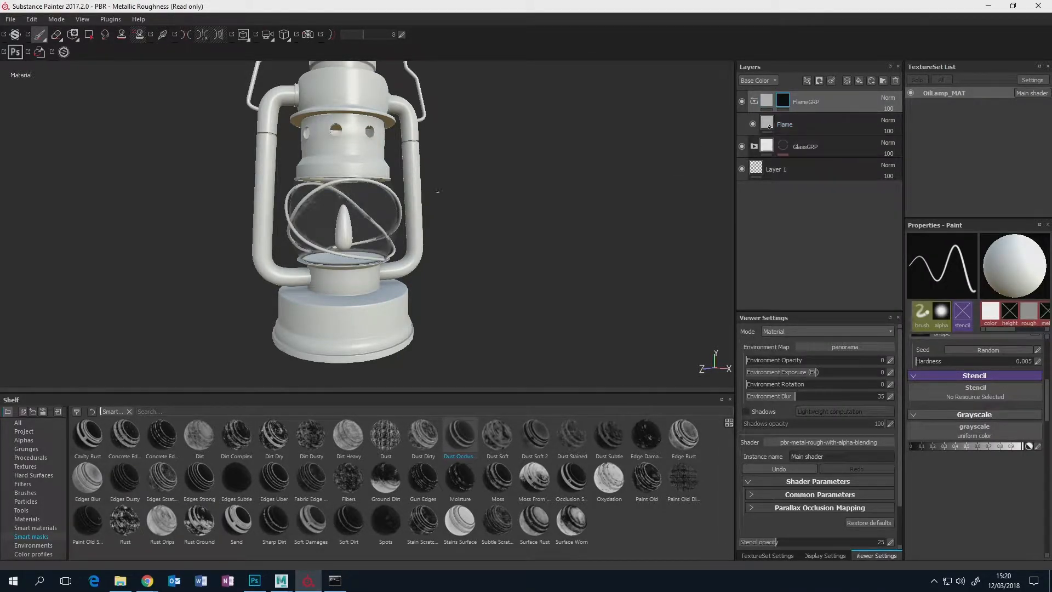
- Examine the flame mesh inside the globe up close and from several angles
scroll(420, 237, down, 2)
scroll(420, 237, up, 5)
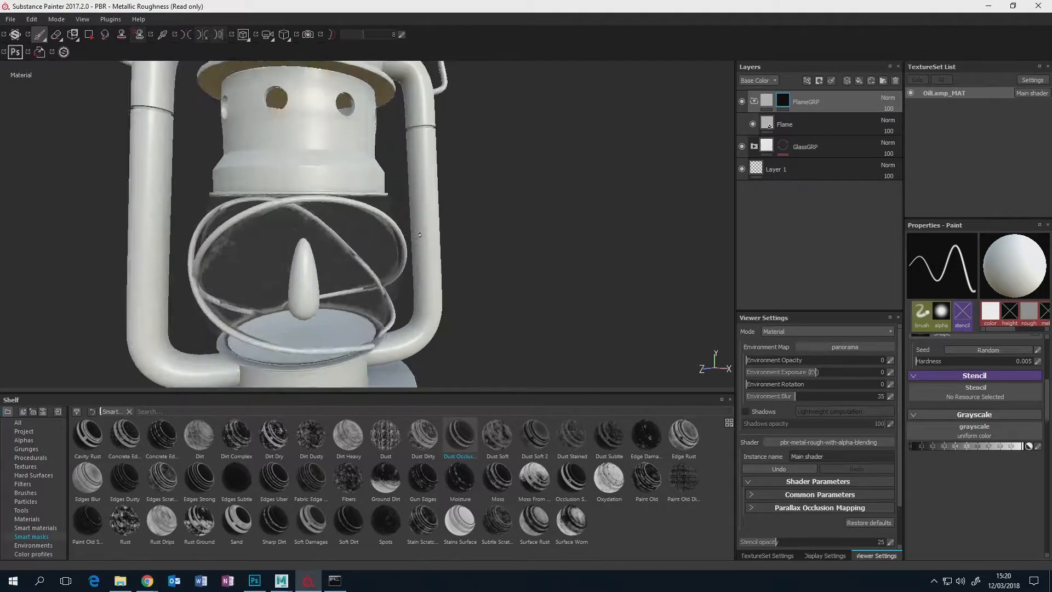
alt+middle_drag(420, 237, 495, 186)
alt+drag(421, 252, 356, 235)
alt+middle_drag(357, 235, 336, 229)
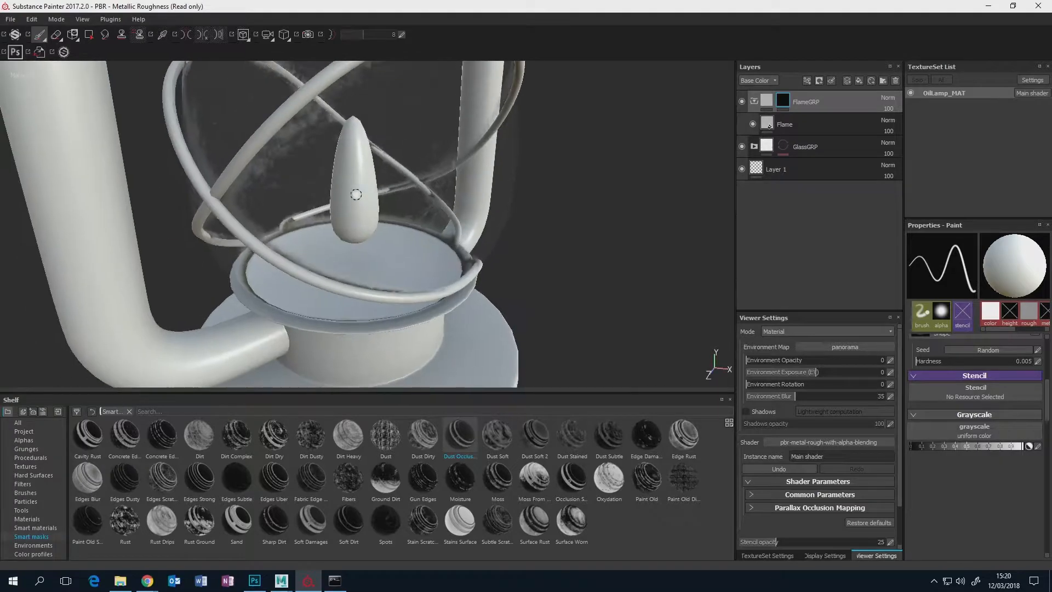
alt+drag(376, 203, 349, 198)
scroll(365, 190, down, 1)
scroll(364, 191, down, 3)
alt+middle_drag(349, 199, 361, 234)
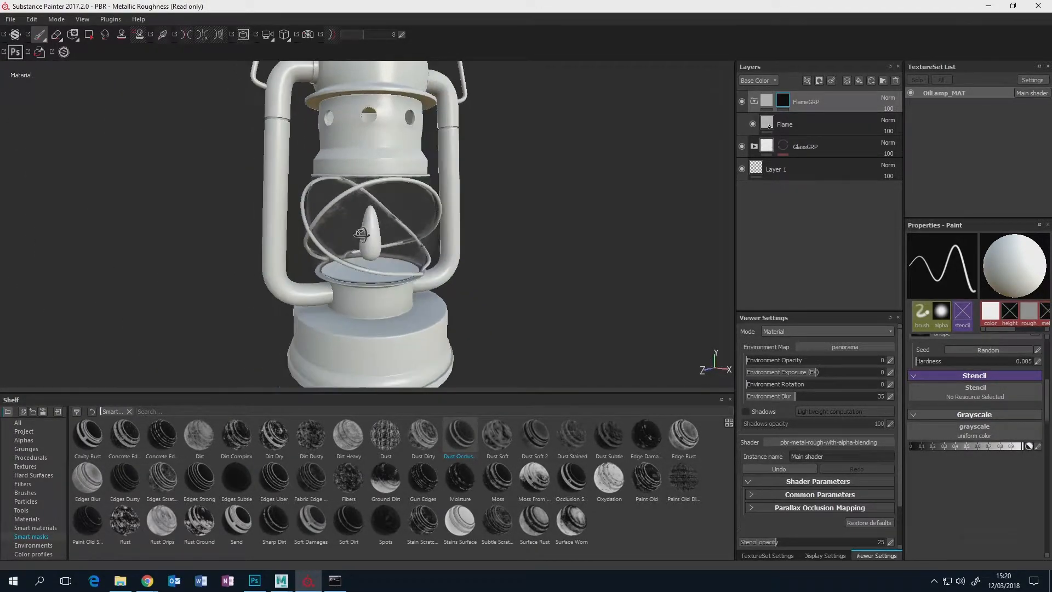
- Add a paint effect to the FlameGRP mask and activate the Polygon Fill tool
right_click(783, 100)
click(816, 355)
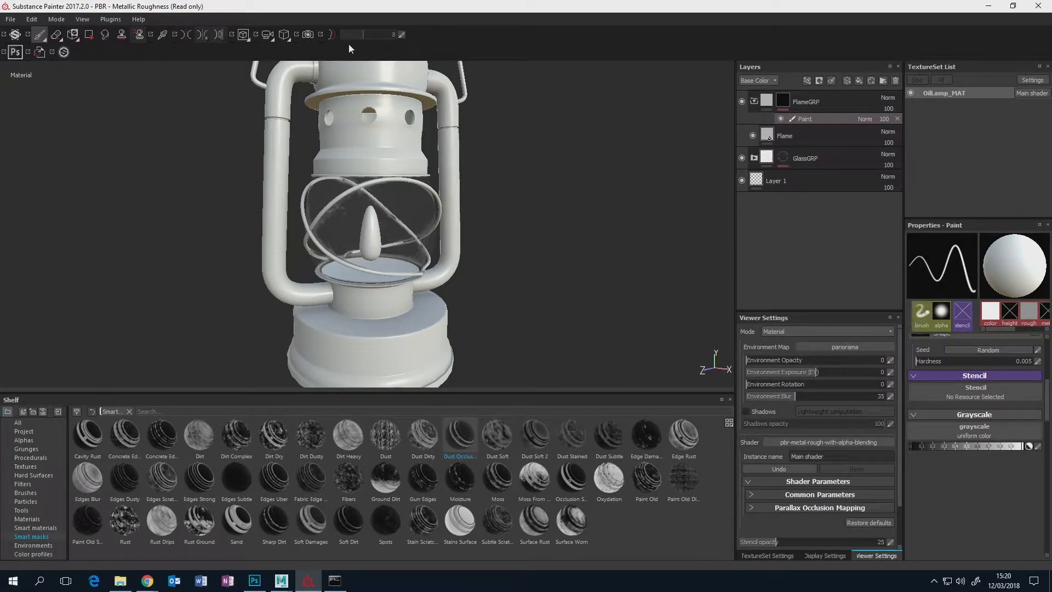
click(89, 34)
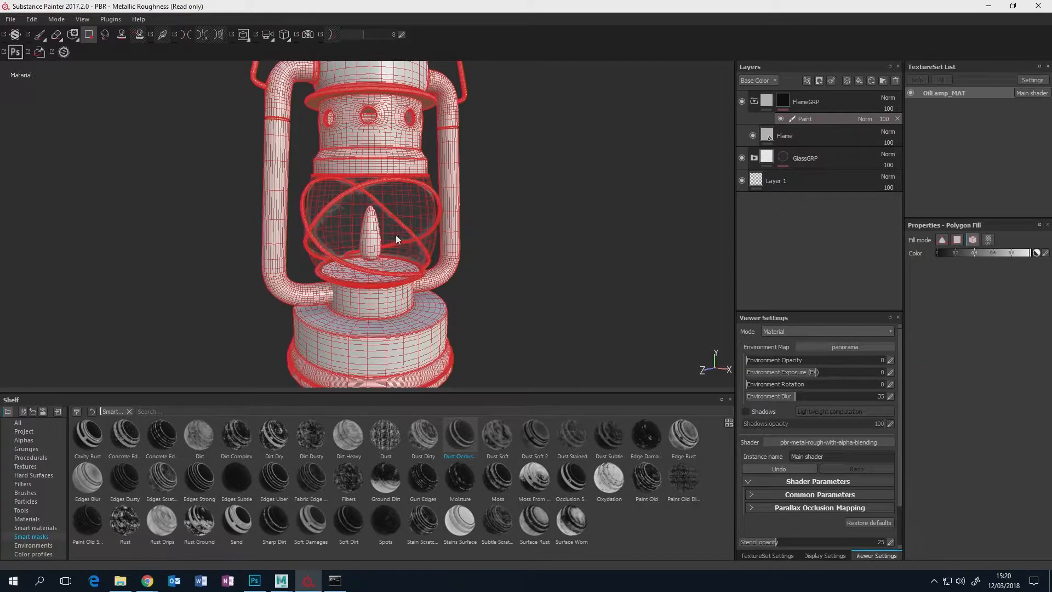
- Show the lamp's 3D view and its 2D UV layout side by side, with the flame's UV shells enlarged
scroll(384, 229, up, 3)
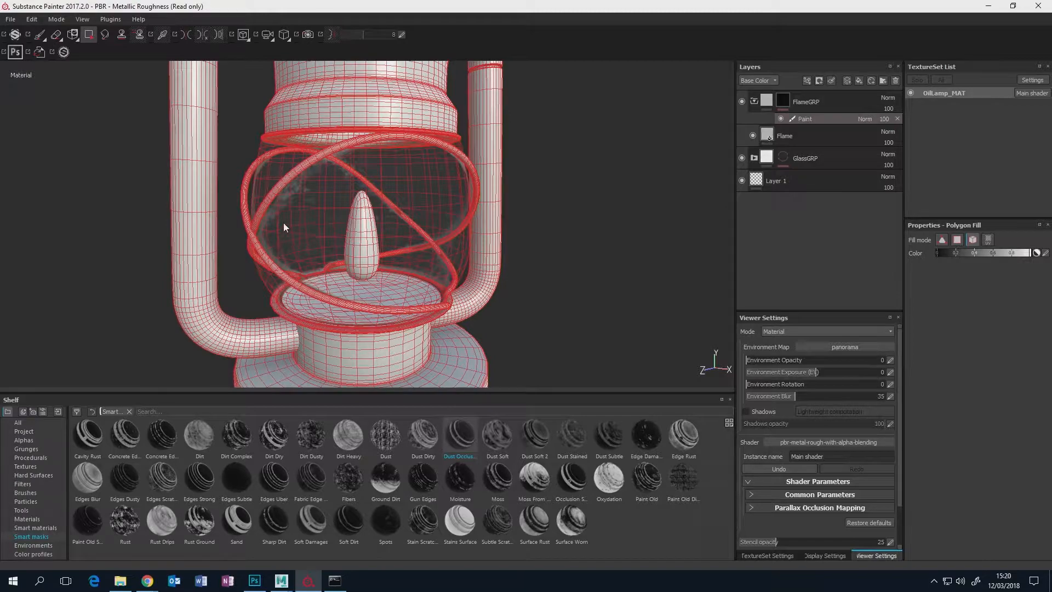
alt+middle_drag(416, 218, 510, 258)
alt+drag(411, 225, 380, 229)
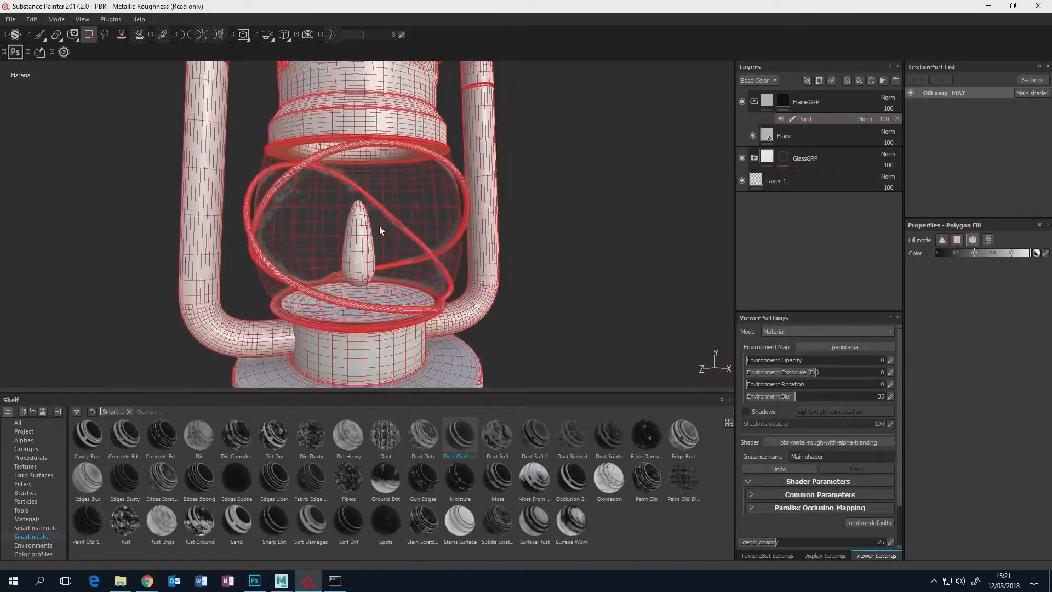
scroll(379, 225, down, 5)
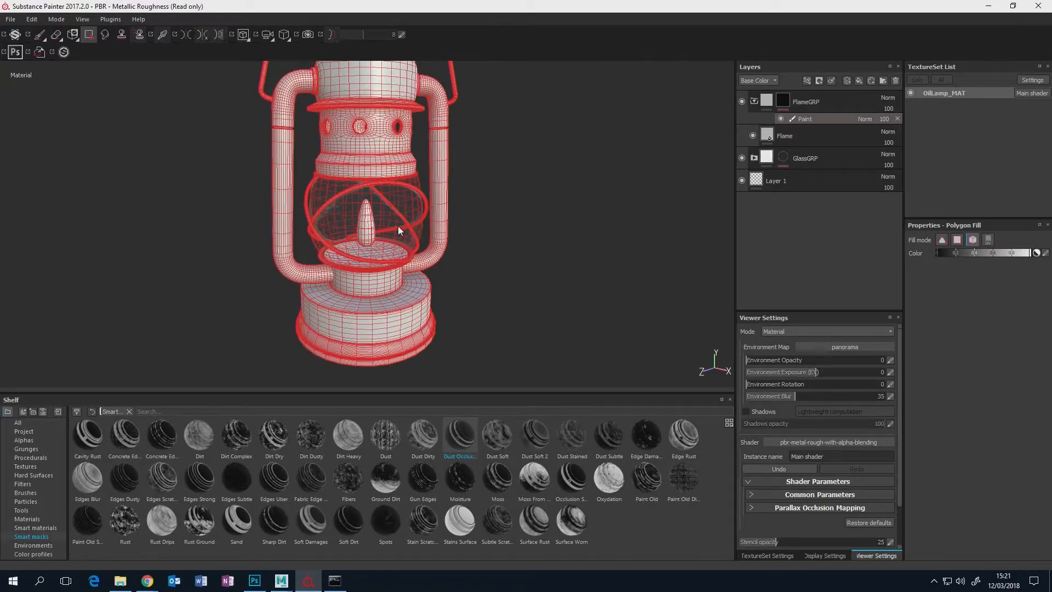
scroll(398, 230, down, 2)
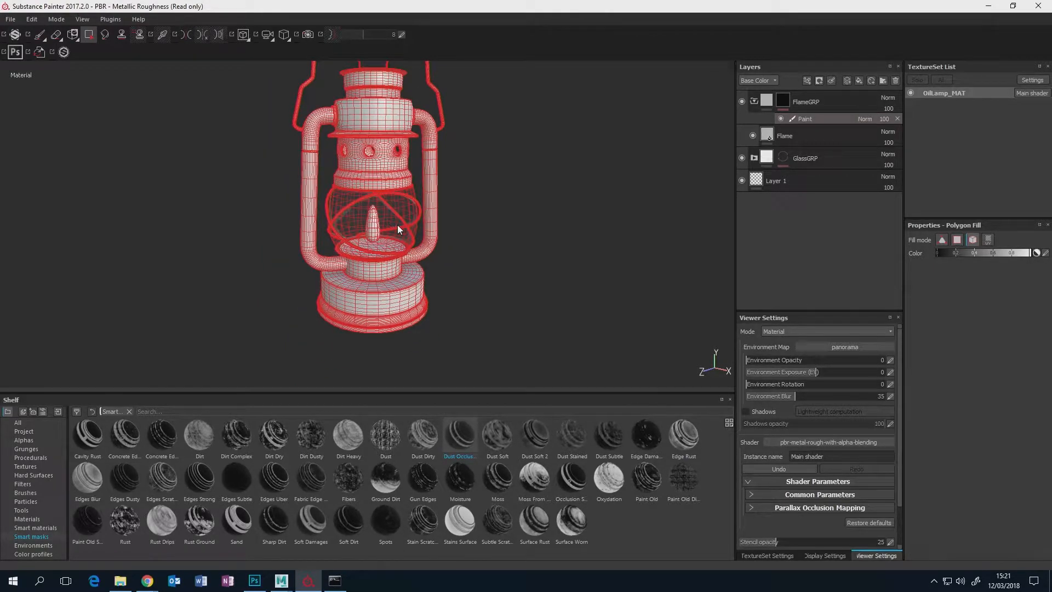
alt+middle_drag(397, 225, 368, 237)
alt+drag(368, 238, 382, 225)
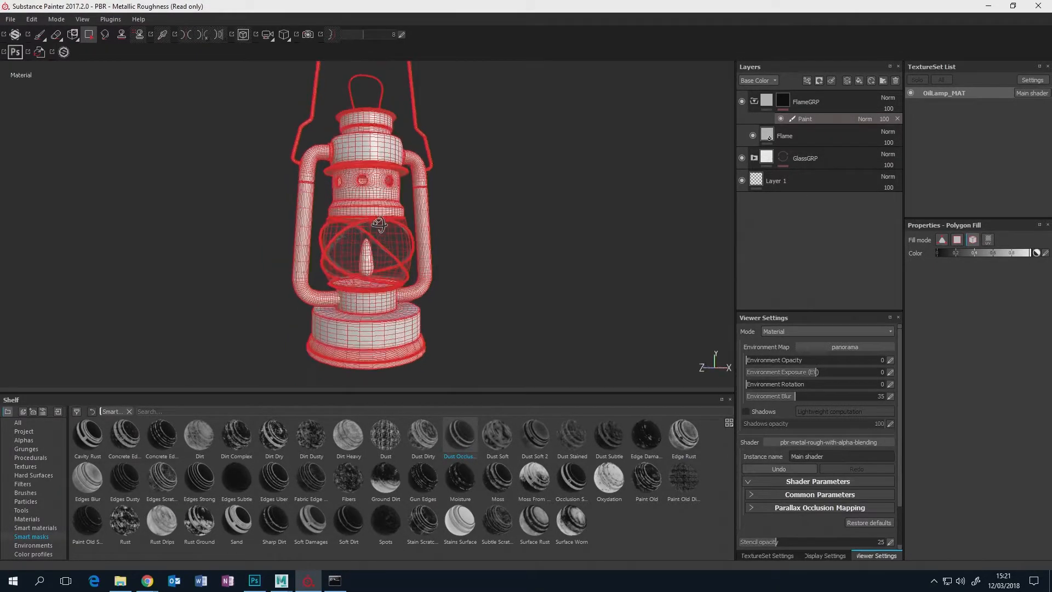
alt+middle_drag(390, 225, 366, 244)
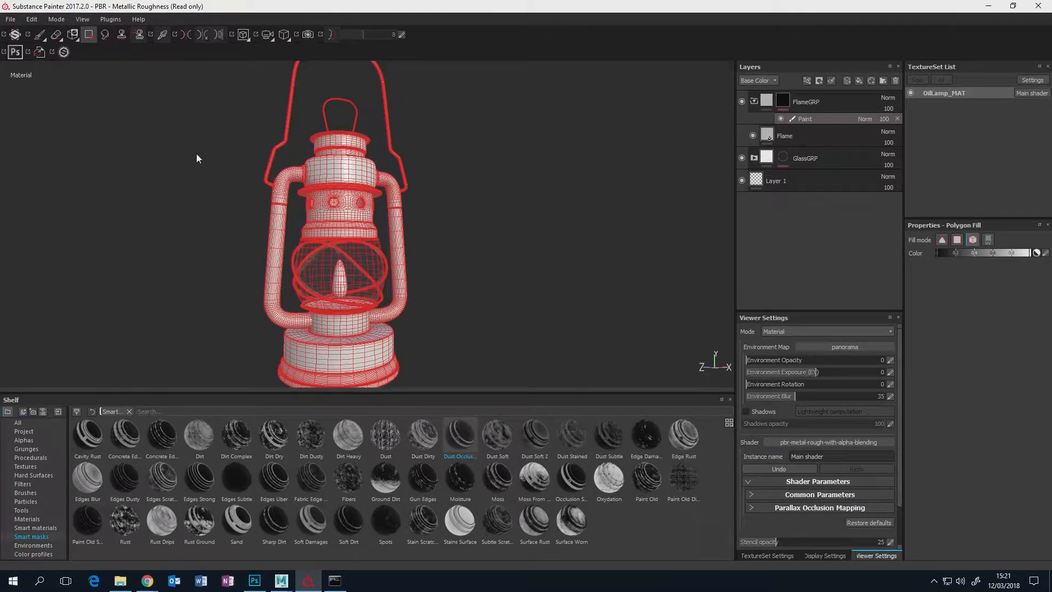
click(247, 34)
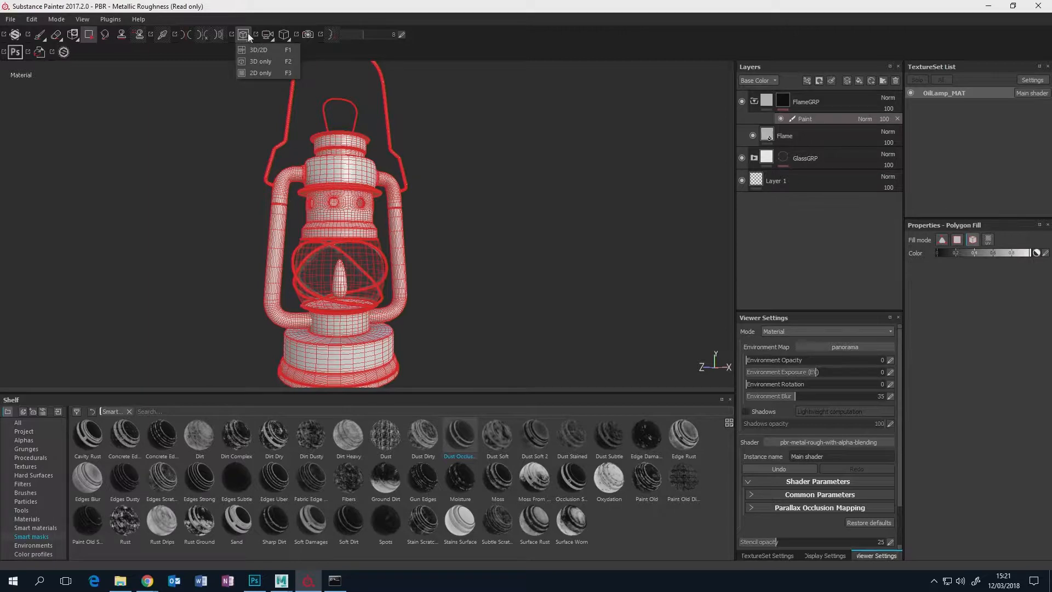
click(258, 50)
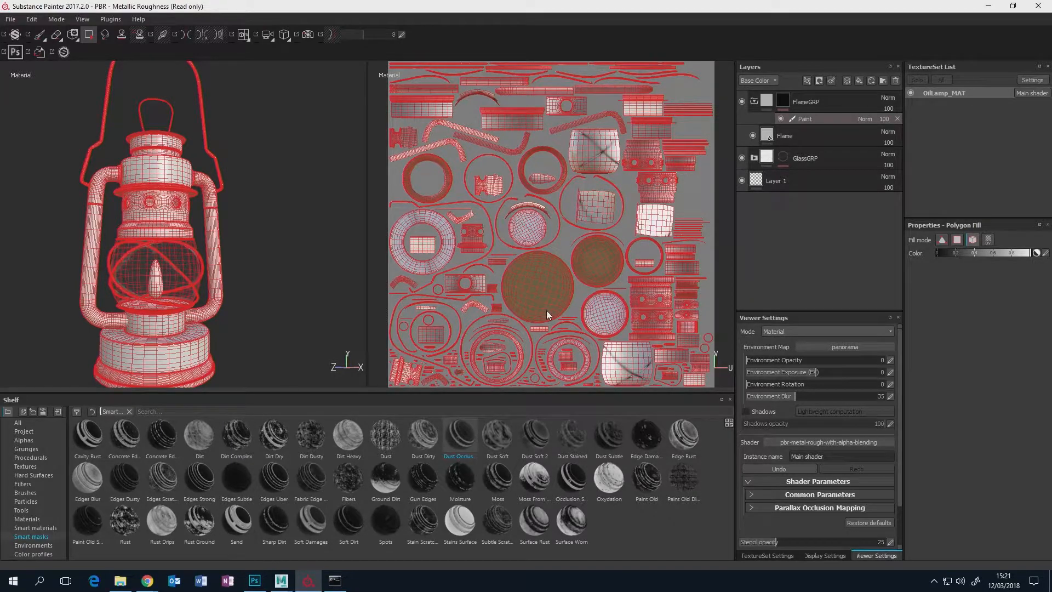
middle_drag(547, 310, 576, 297)
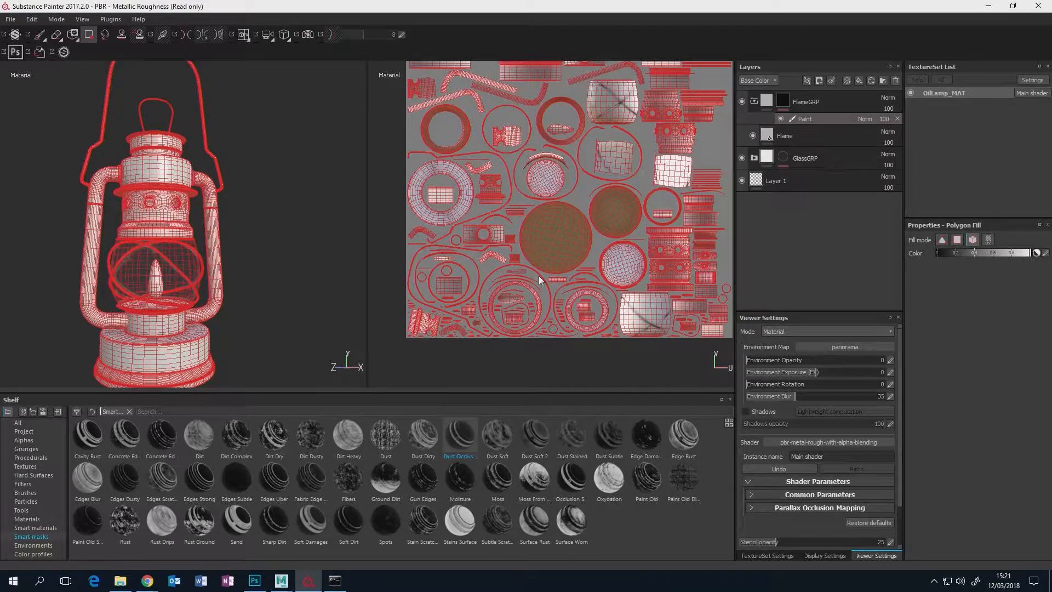
scroll(517, 272, up, 5)
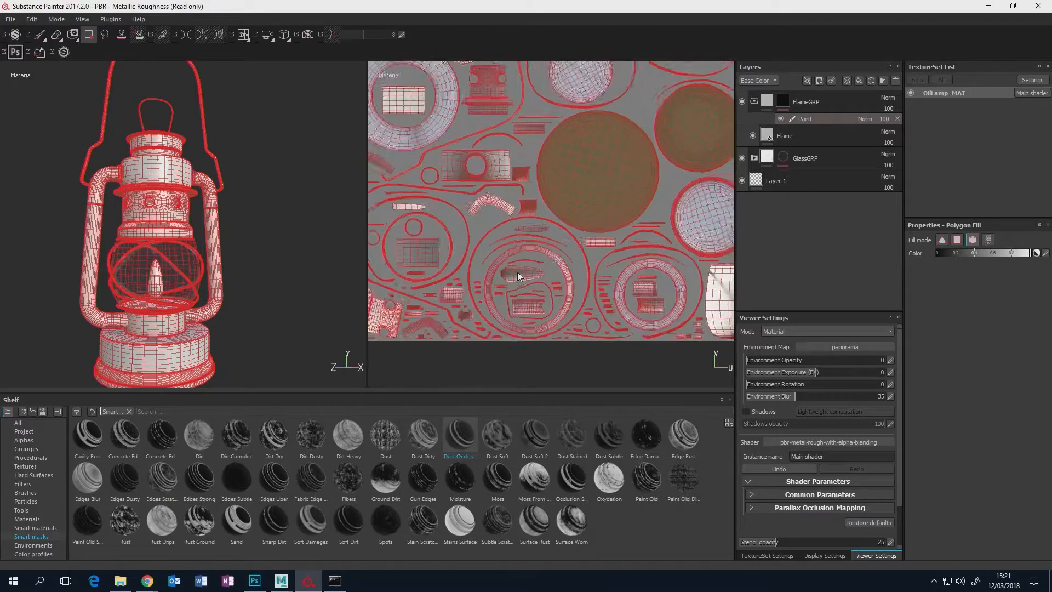
scroll(517, 272, up, 1)
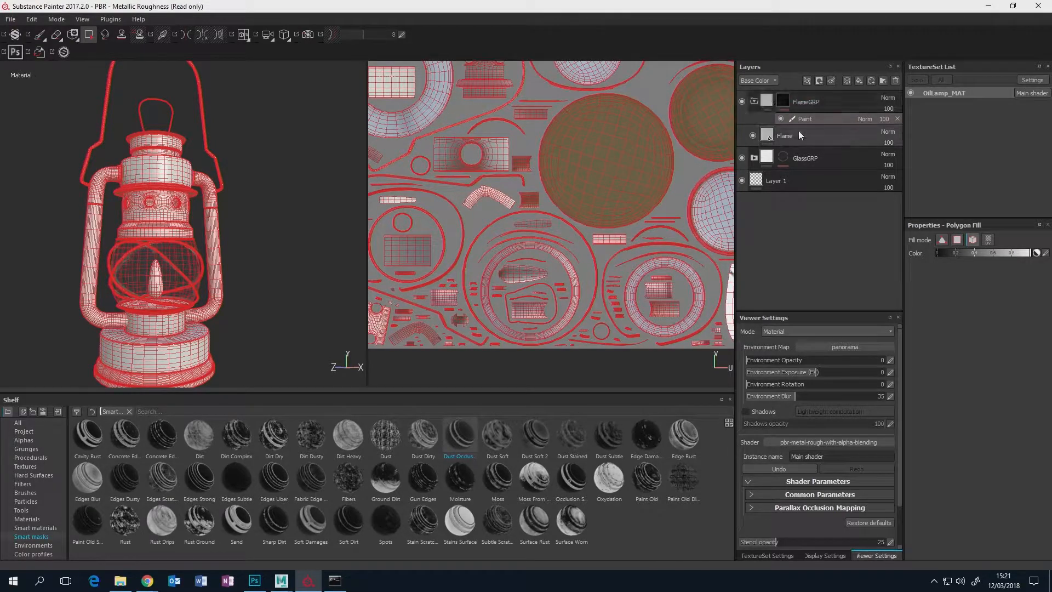
- Set the Flame fill layer's base color to pure red (R 1.000, G 0.000, B 0.000)
click(770, 136)
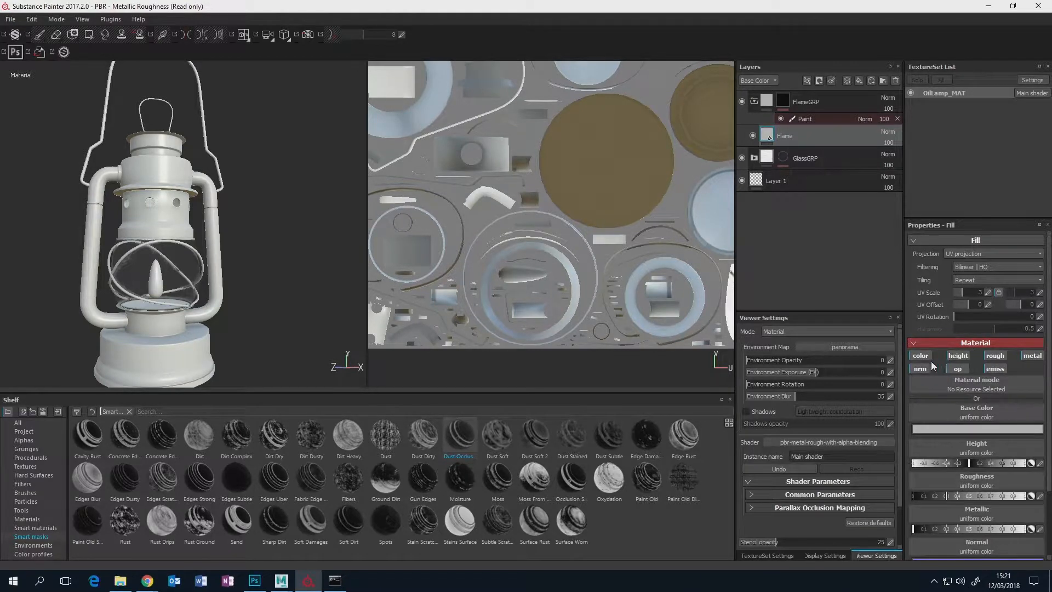
click(984, 428)
drag(939, 414, 1003, 372)
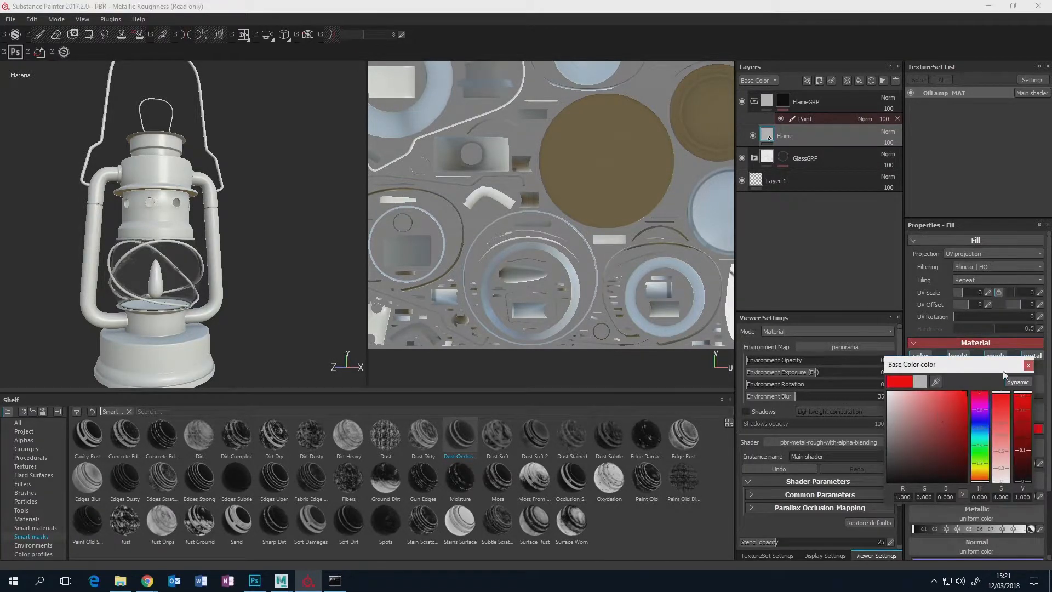
click(1030, 364)
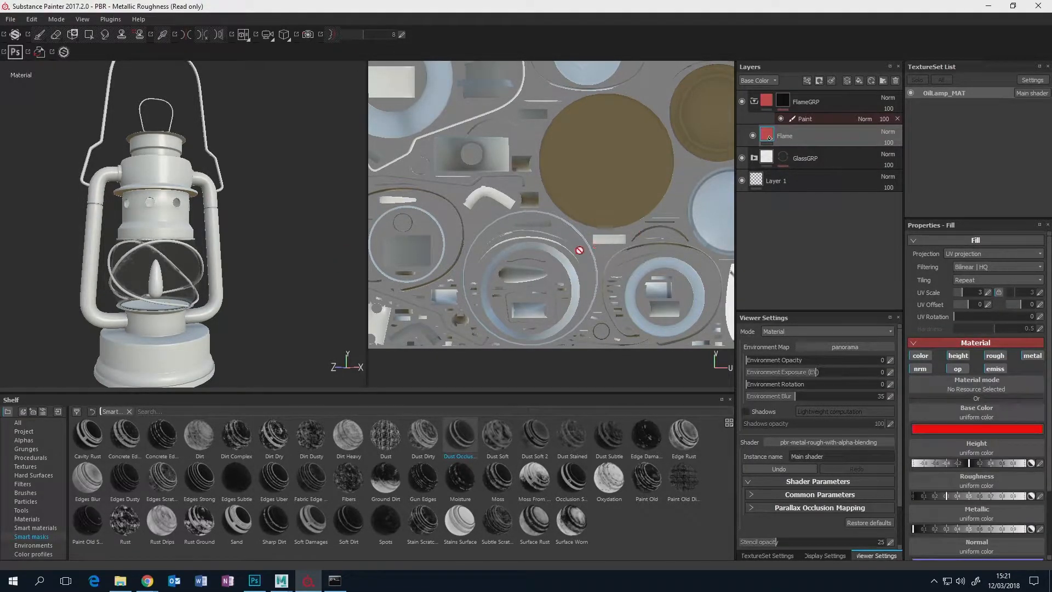
- Fill the large flame-shaped UV shell in FlameGRP's mask paint effect, using Polygon Fill in UV chunk mode
middle_drag(578, 249, 628, 216)
key(4)
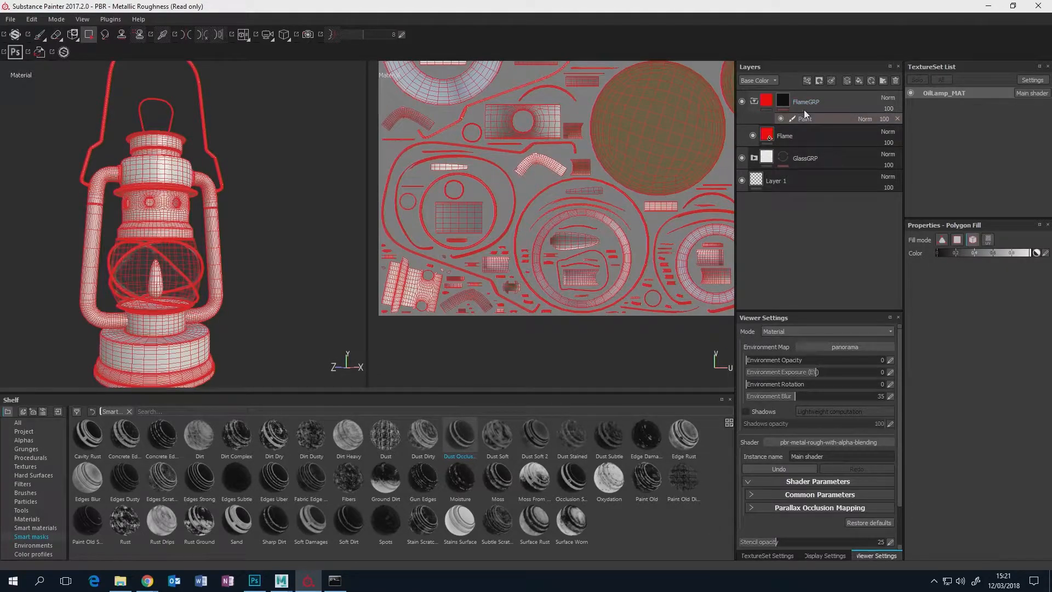
middle_drag(553, 260, 588, 239)
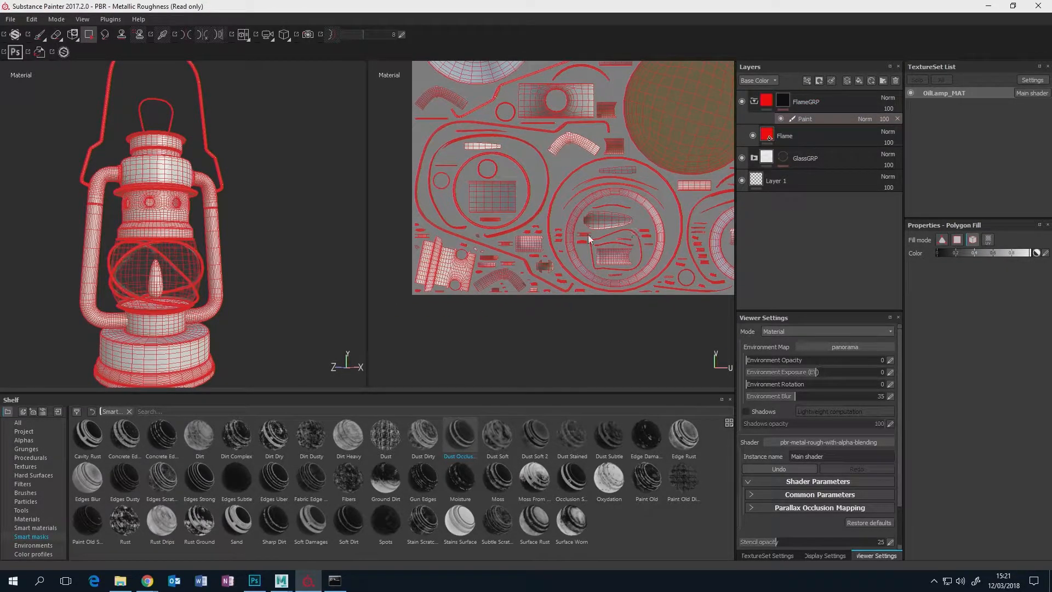
scroll(591, 229, up, 5)
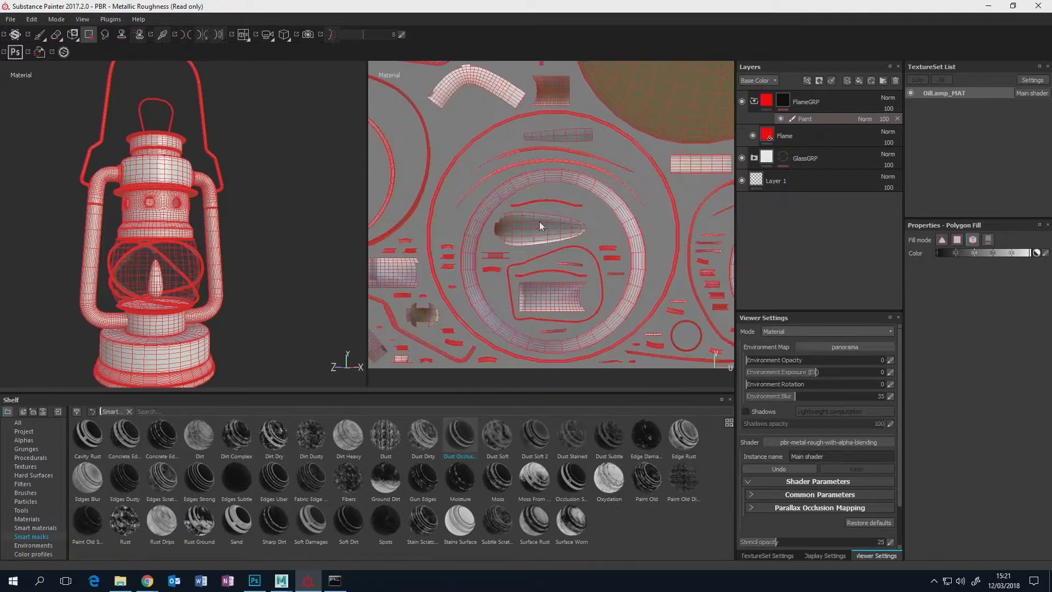
alt+middle_drag(544, 223, 498, 228)
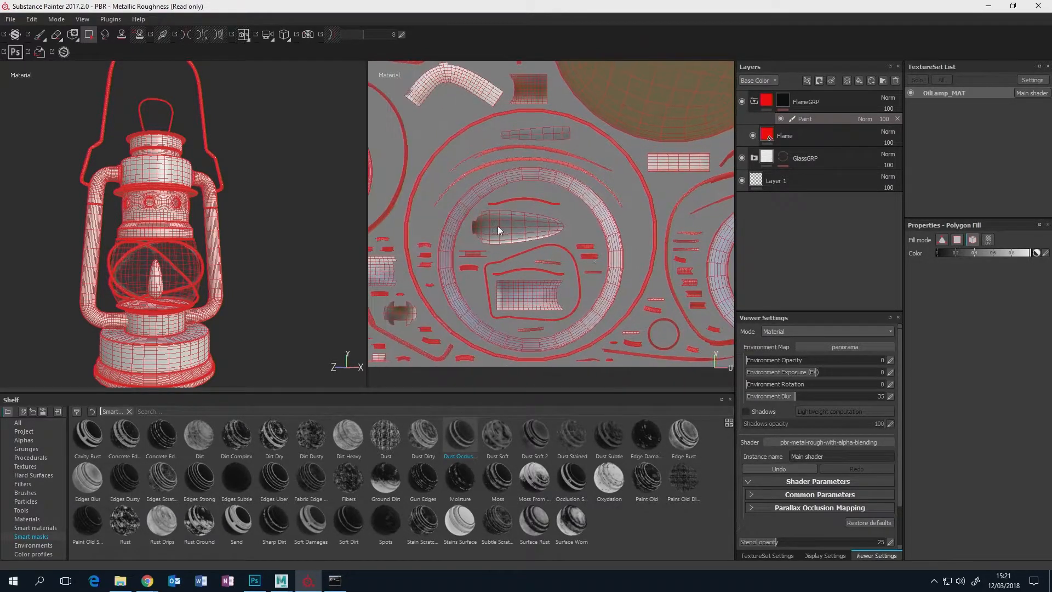
scroll(498, 228, up, 2)
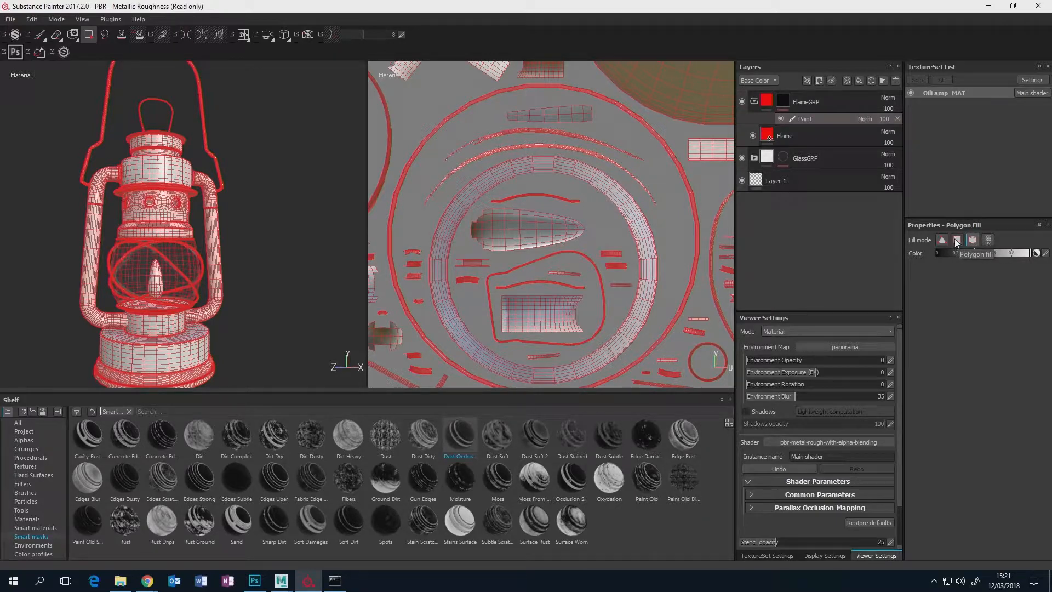
click(988, 239)
click(550, 239)
middle_drag(610, 252, 650, 247)
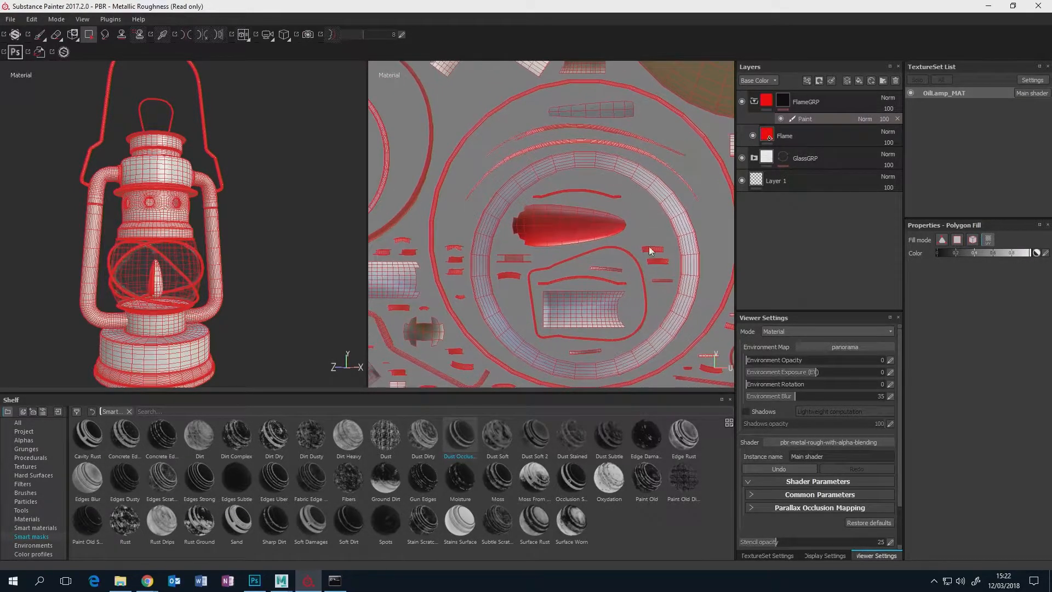
- Fill the second flame-shaped UV shell, inside the ring island near the glass globe shells, in the FlameGRP mask
alt+middle_drag(496, 281, 563, 313)
scroll(584, 231, up, 2)
scroll(584, 231, down, 4)
scroll(584, 232, down, 3)
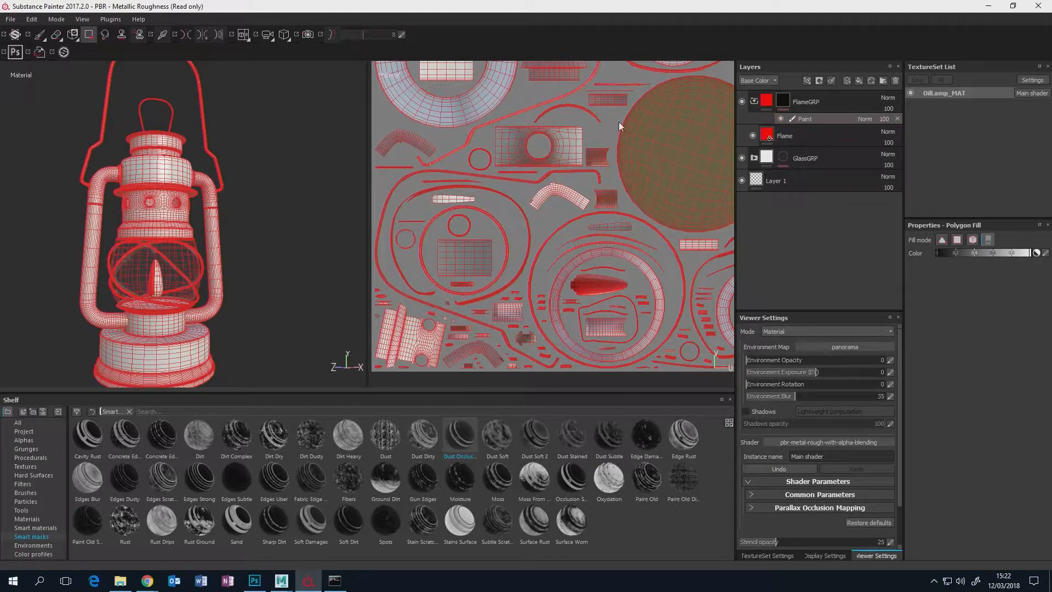
alt+middle_drag(620, 223, 482, 348)
alt+middle_drag(502, 163, 478, 327)
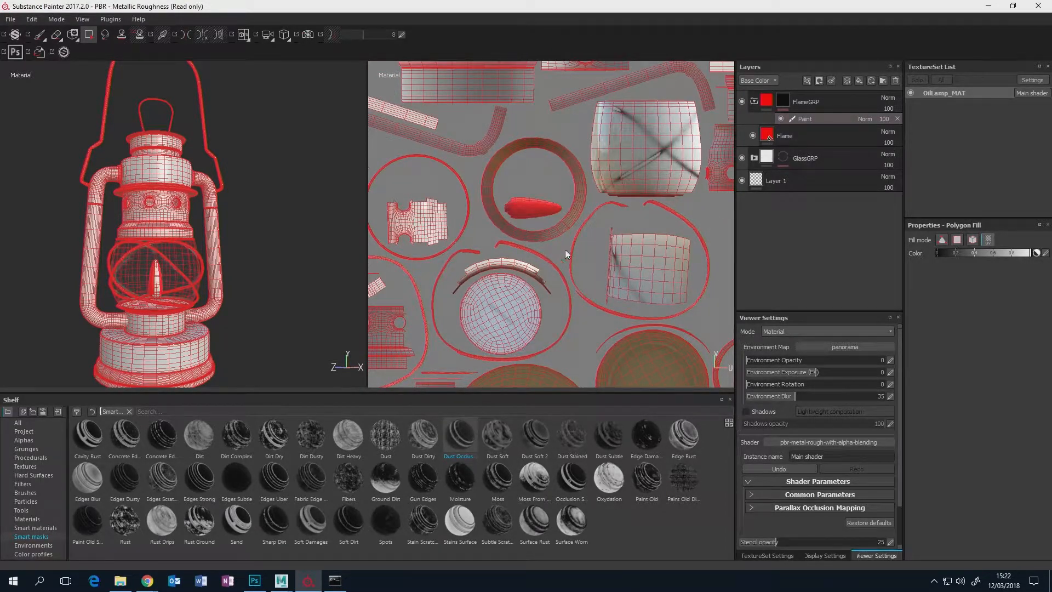
alt+middle_drag(597, 238, 603, 212)
- Fill the small notched UV shell near the lower edge of the UV layout in the FlameGRP mask
scroll(584, 283, down, 3)
alt+middle_drag(546, 293, 606, 216)
scroll(593, 294, up, 3)
scroll(597, 260, up, 3)
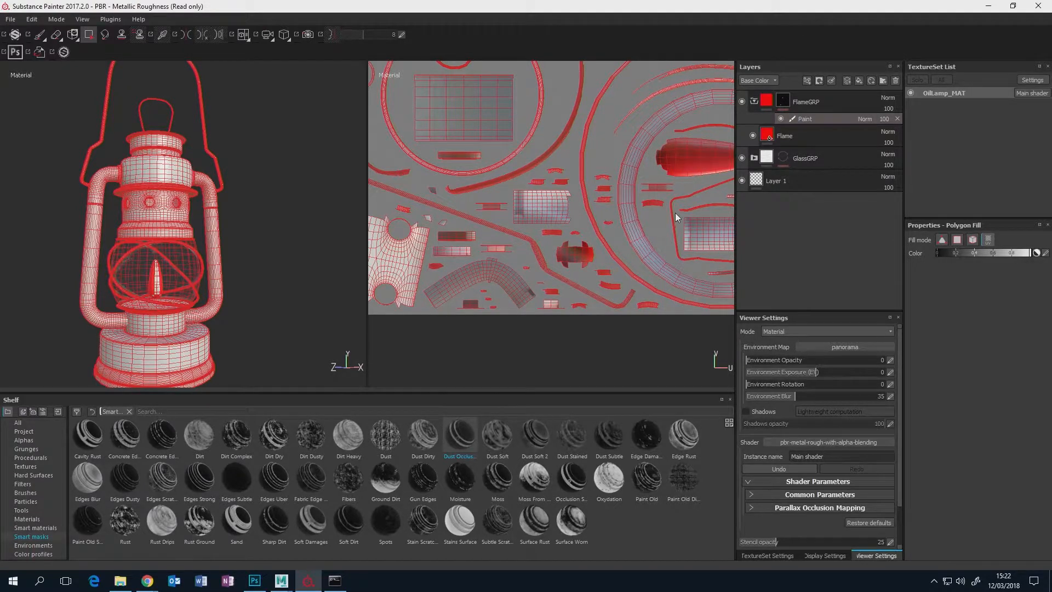
- Fill the small rectangular UV shell beside the large glass globe shell in the FlameGRP mask
alt+middle_drag(676, 219, 525, 201)
alt+middle_drag(626, 248, 513, 247)
alt+middle_drag(578, 254, 395, 258)
scroll(540, 253, up, 2)
alt+middle_drag(540, 253, 488, 241)
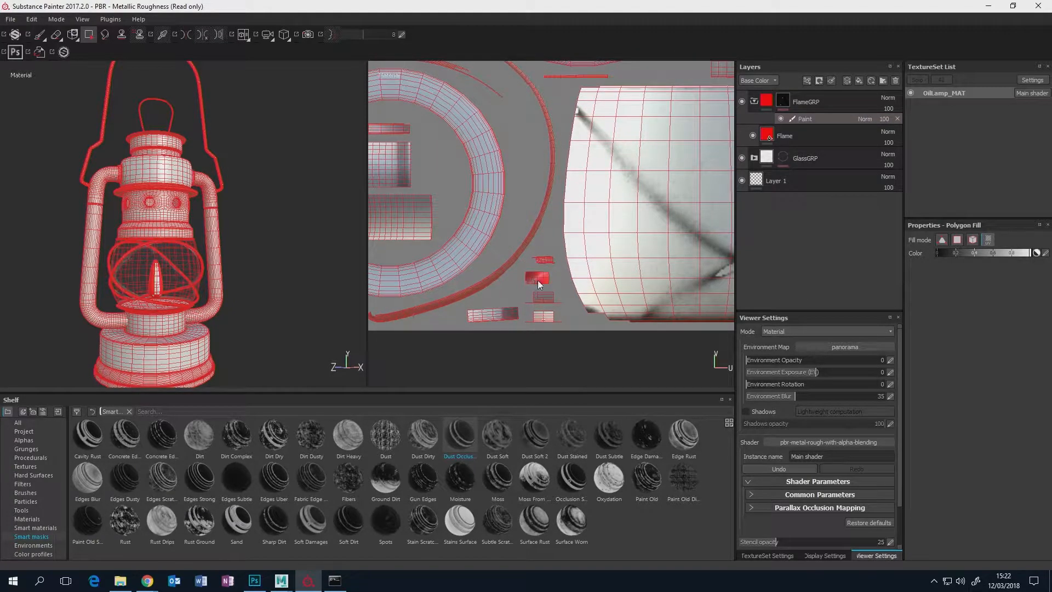
scroll(538, 280, down, 3)
alt+middle_drag(482, 261, 607, 257)
alt+middle_drag(541, 259, 494, 278)
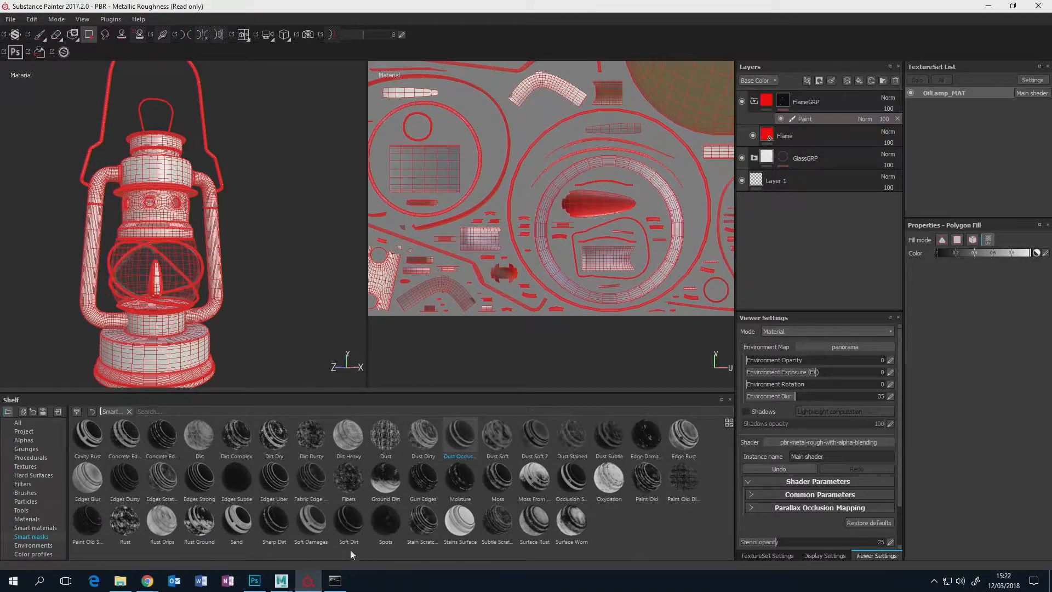
- Switch to Maya and open the UV Editor for the OilLamp mesh beside the viewport
mouse_move(282, 579)
click(337, 543)
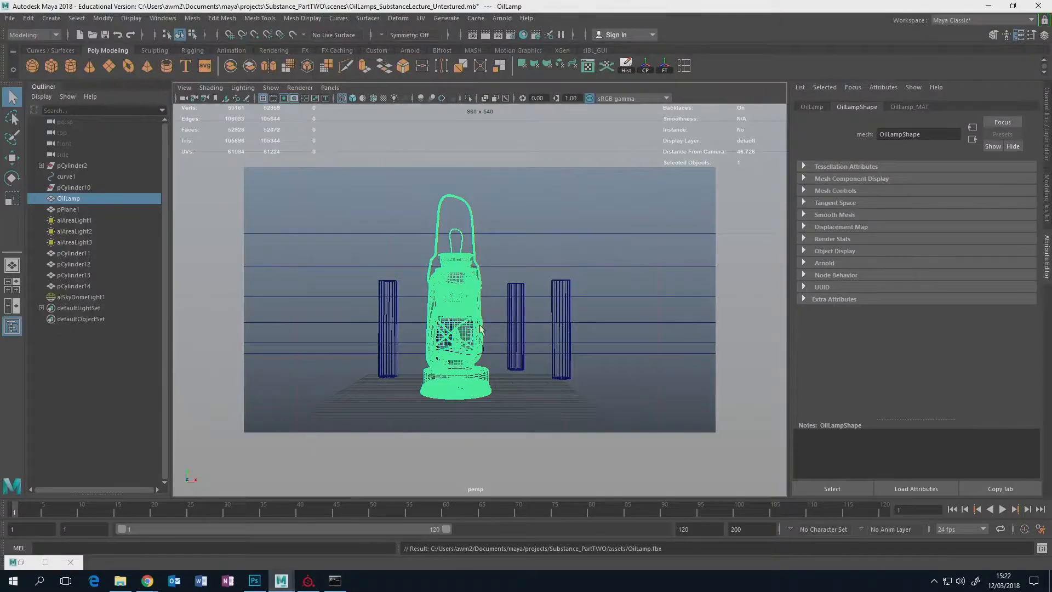
scroll(474, 340, up, 3)
alt+middle_drag(469, 355, 502, 297)
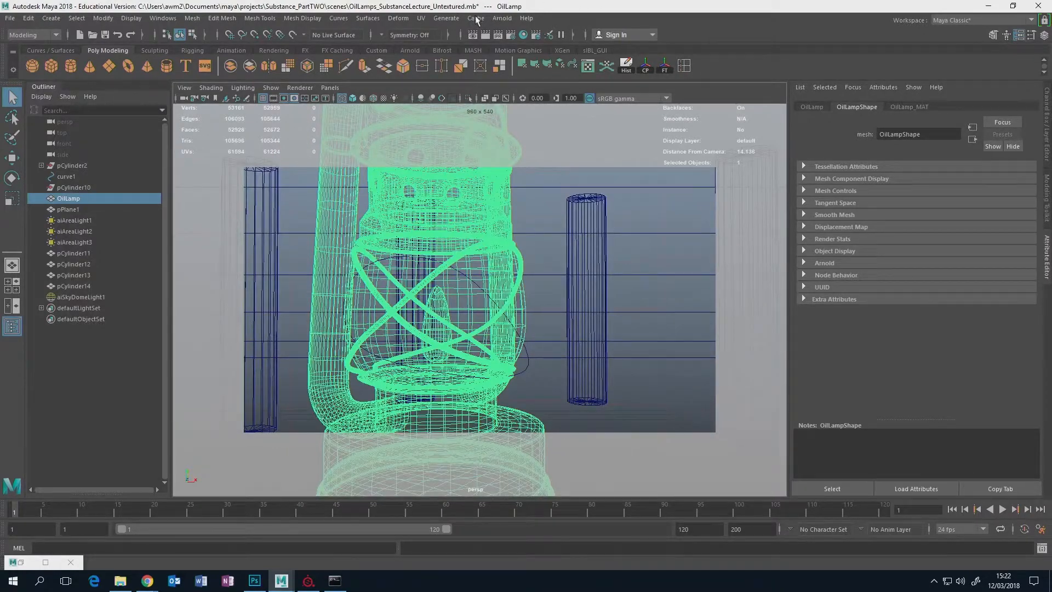
click(422, 18)
click(436, 35)
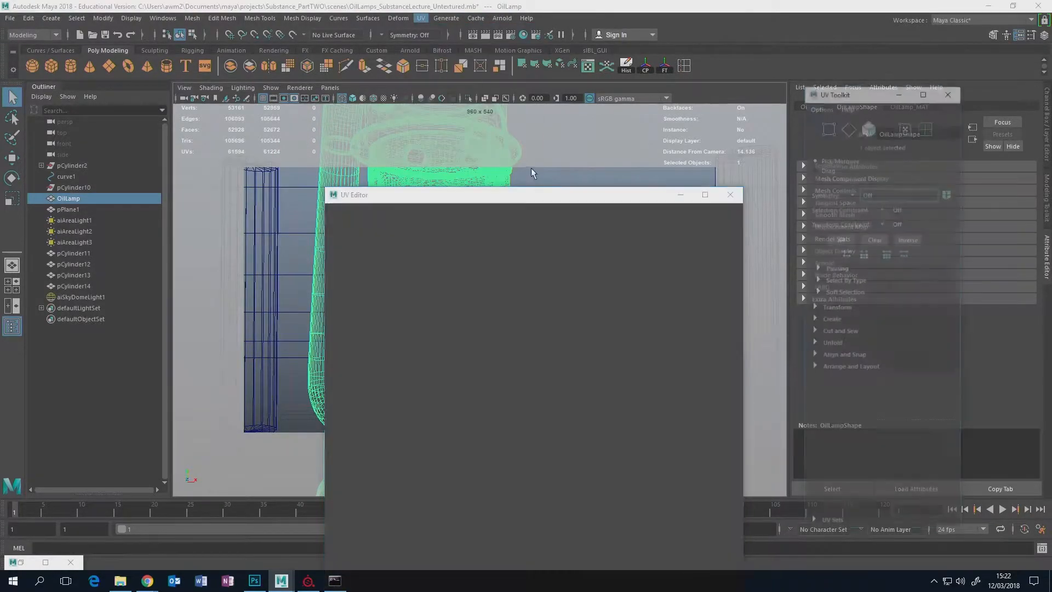
drag(533, 195, 764, 111)
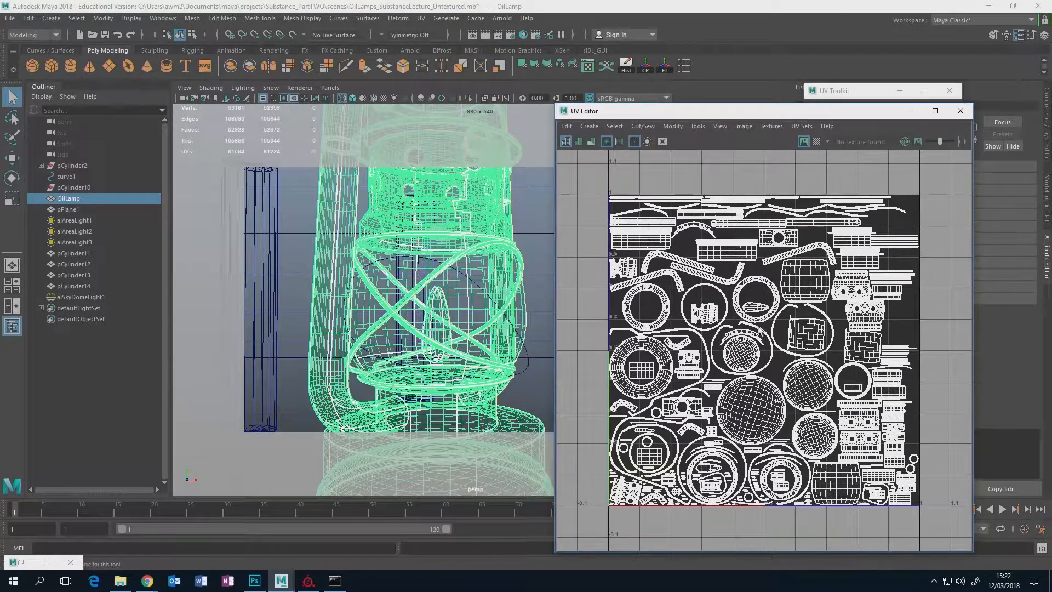
- Put the OilLamp mesh in UV shell selection and examine which UV shells match the parts around the flame
right_drag(471, 266, 570, 264)
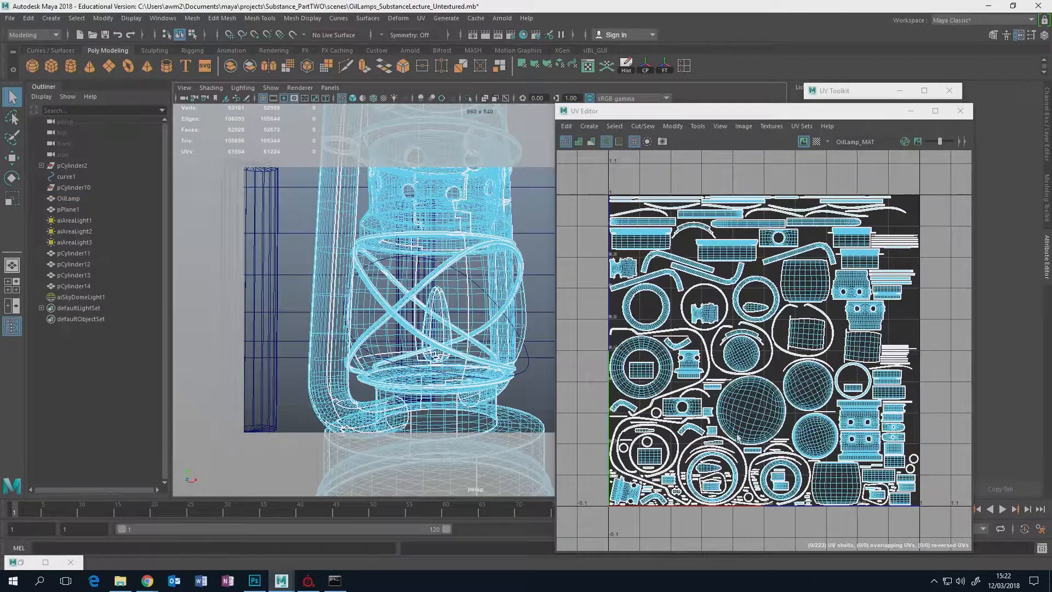
alt+middle_drag(784, 481, 789, 447)
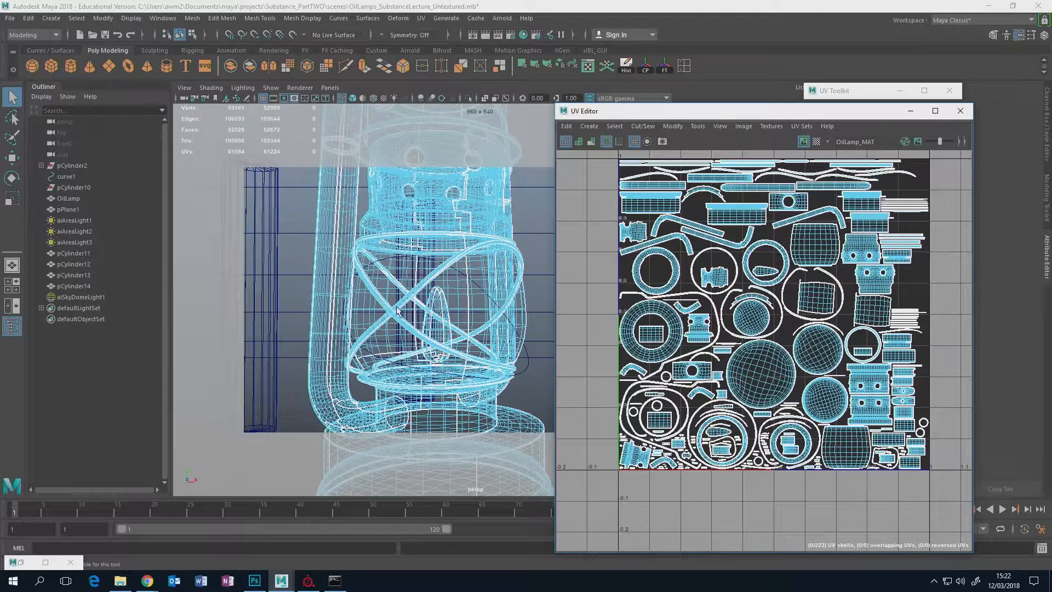
alt+right_drag(449, 316, 420, 322)
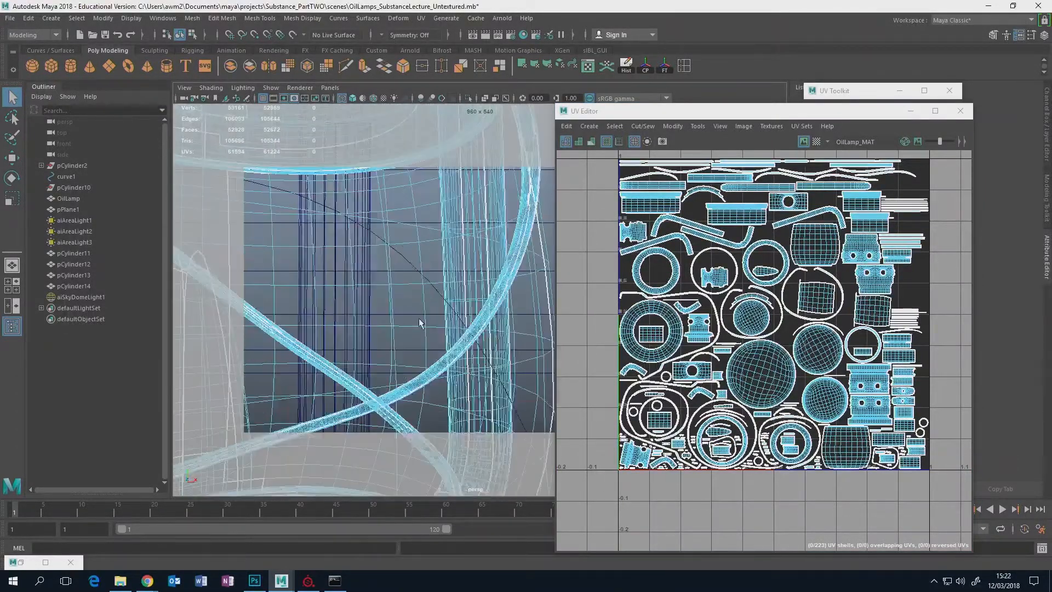
mouse_move(420, 321)
alt+middle_down()
mouse_move(495, 283)
mouse_move(421, 303)
alt+middle_up()
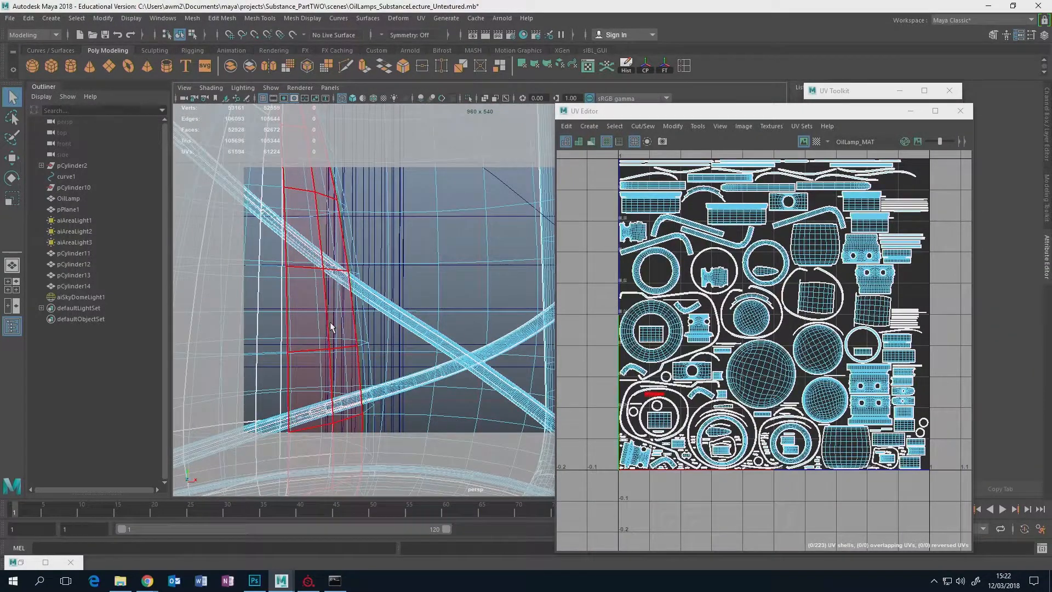
scroll(330, 321, up, 2)
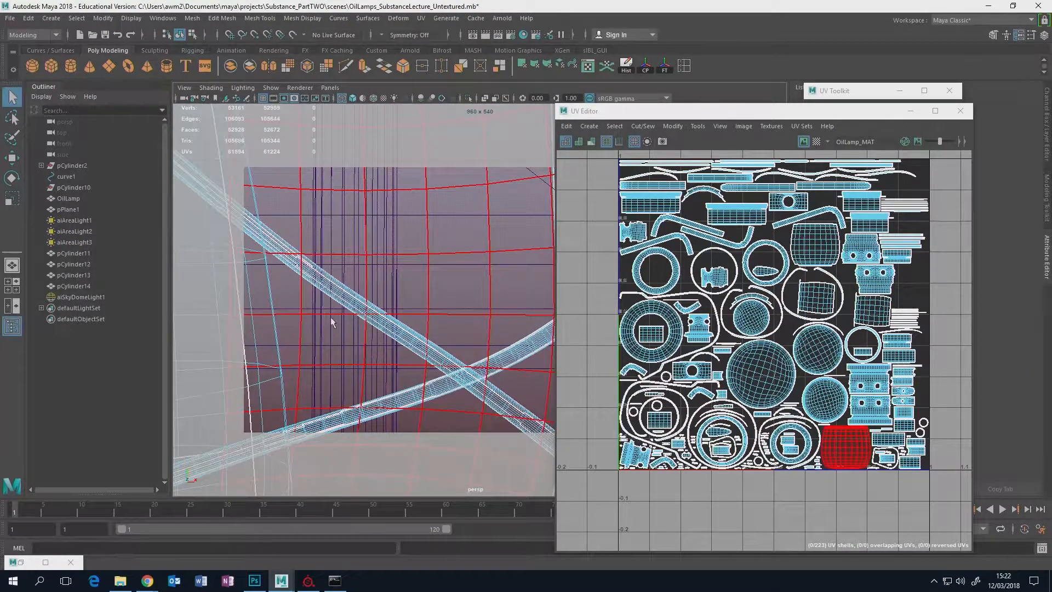
alt+drag(319, 350, 389, 340)
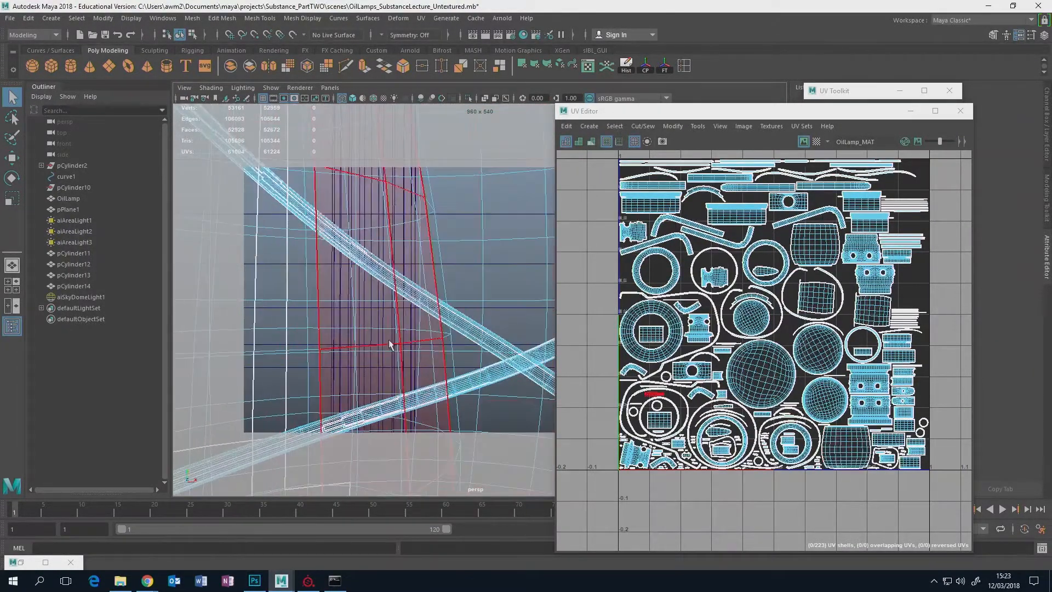
- Switch back to Substance Painter and inspect the islands in the lower-left area of the UV layout
click(308, 580)
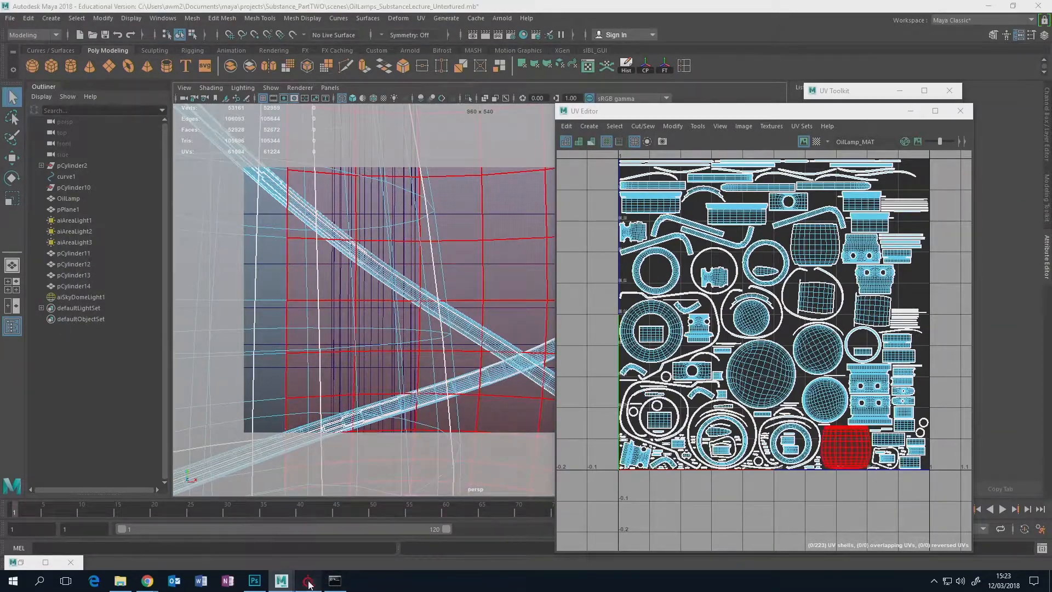
alt+middle_drag(440, 218, 598, 276)
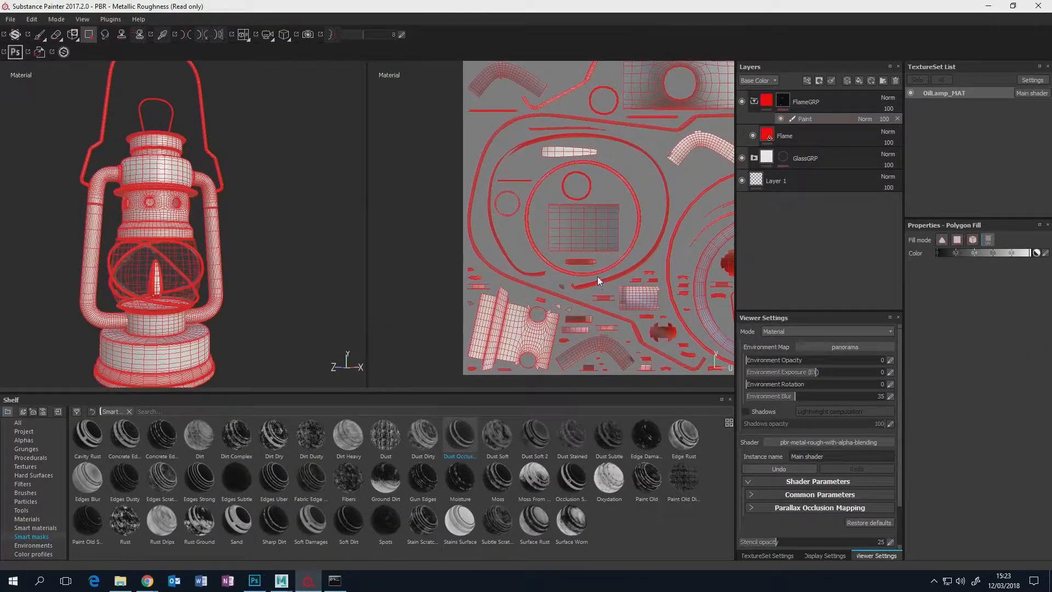
- Fill the narrow horizontal flame shell in the UV layout white on the FlameGRP mask and check the flame for unfilled faces
alt+middle_drag(580, 236, 566, 237)
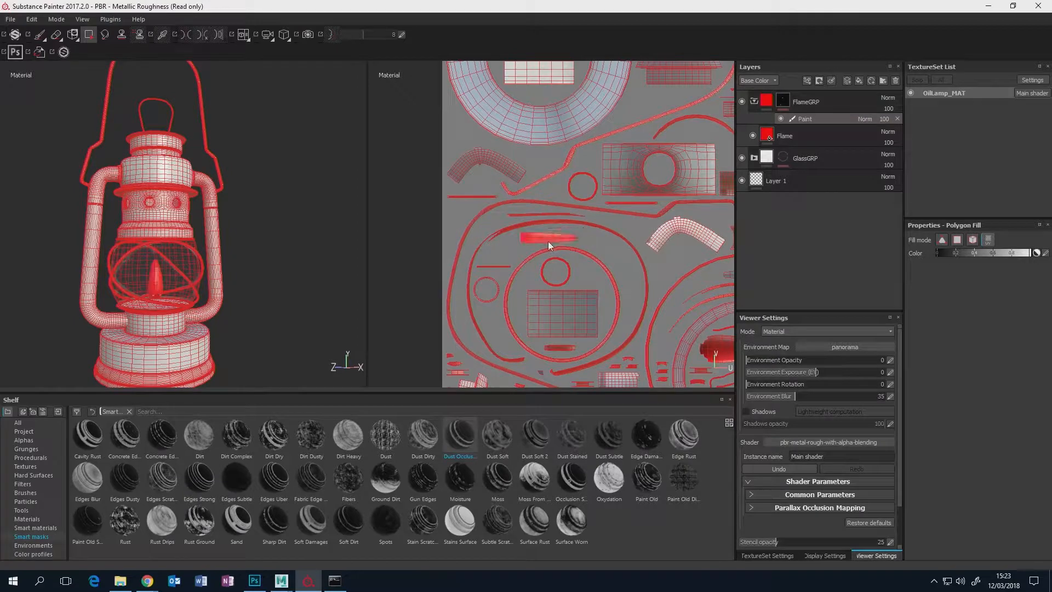
alt+drag(205, 291, 276, 261)
alt+middle_drag(143, 279, 238, 250)
scroll(238, 250, down, 2)
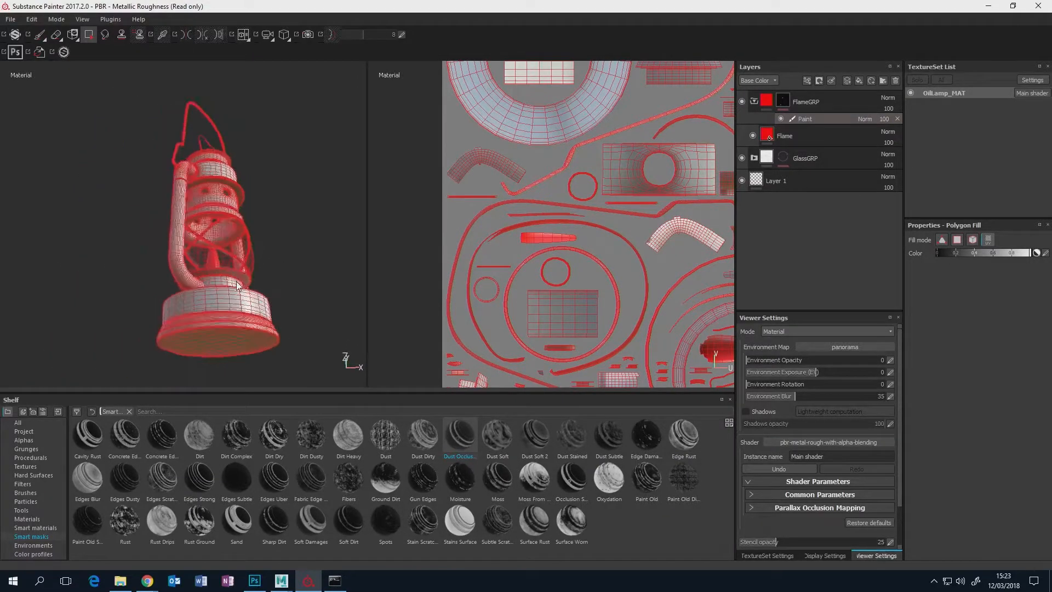
scroll(235, 284, up, 3)
scroll(236, 283, up, 3)
alt+drag(236, 284, 391, 324)
scroll(274, 296, up, 2)
alt+middle_drag(346, 269, 363, 284)
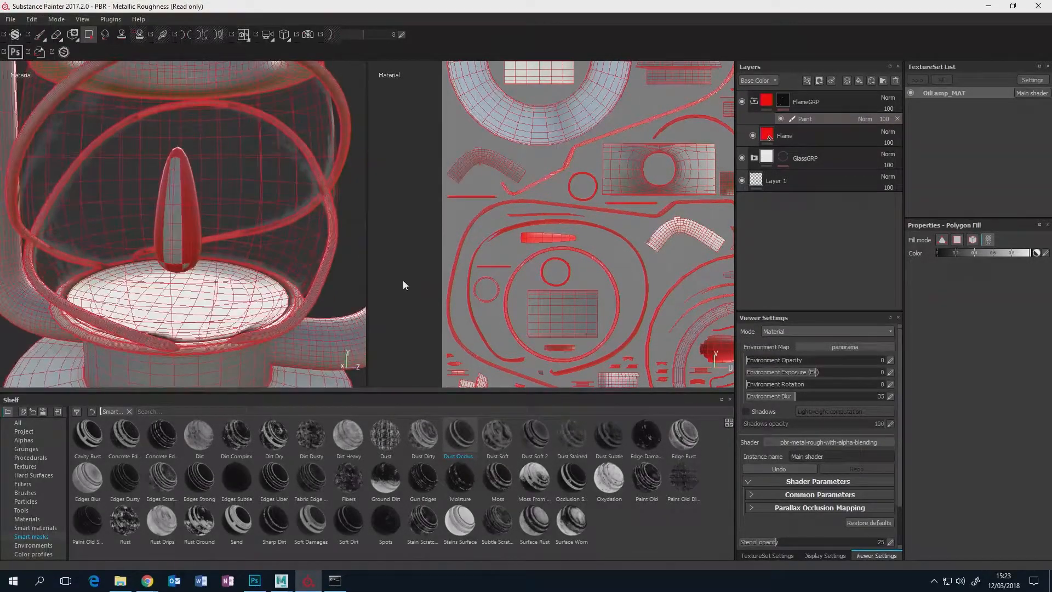
- Search the UV layout for the flame's missing shell and switch to Maya to trace the flame's faces in the UV Editor
alt+middle_drag(640, 252, 554, 228)
scroll(560, 238, down, 2)
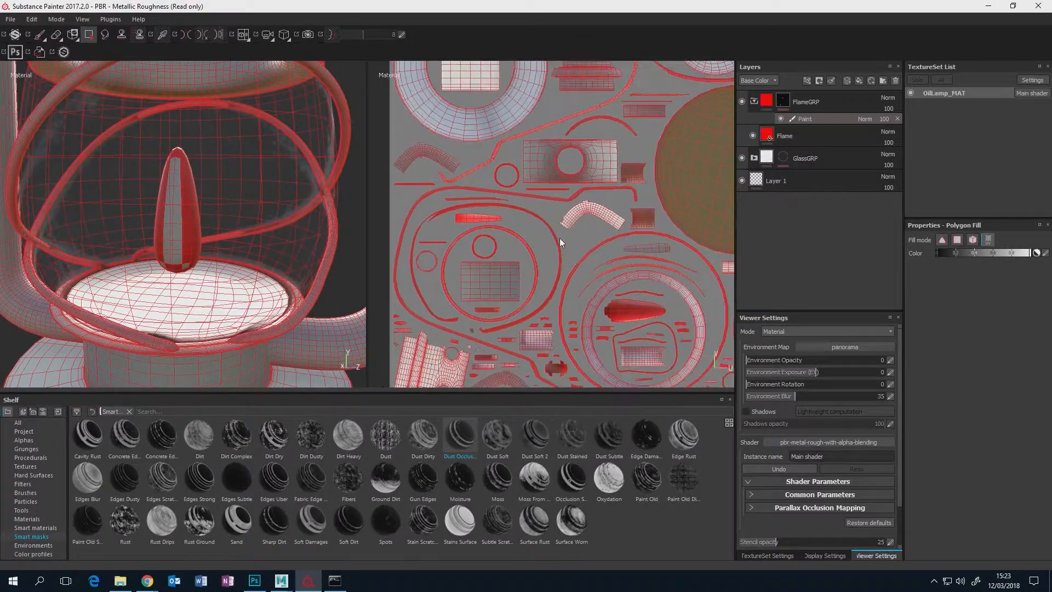
alt+middle_drag(582, 321, 556, 249)
scroll(584, 267, up, 1)
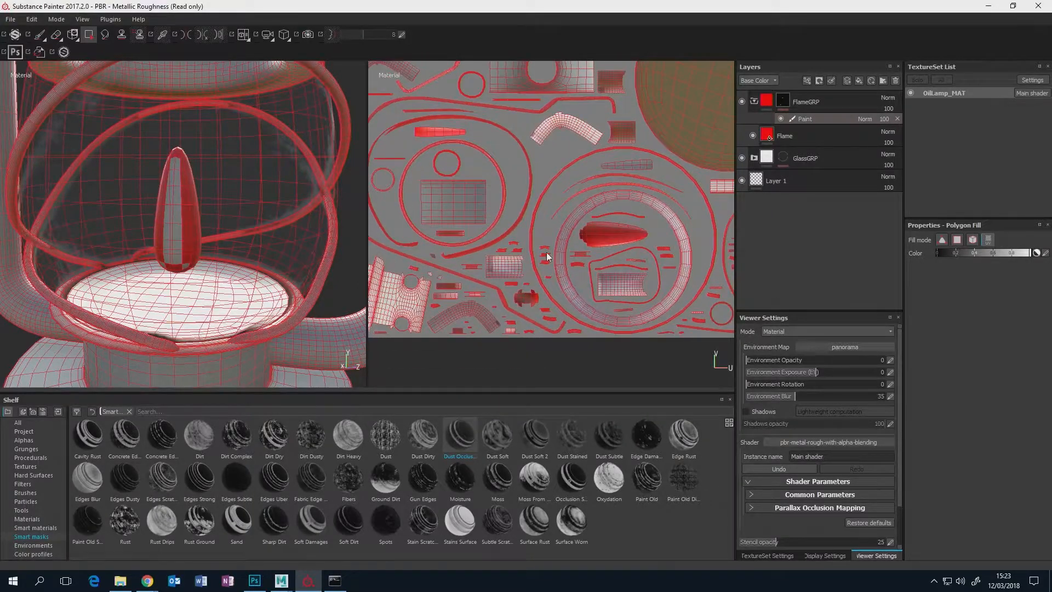
alt+middle_drag(586, 302, 529, 310)
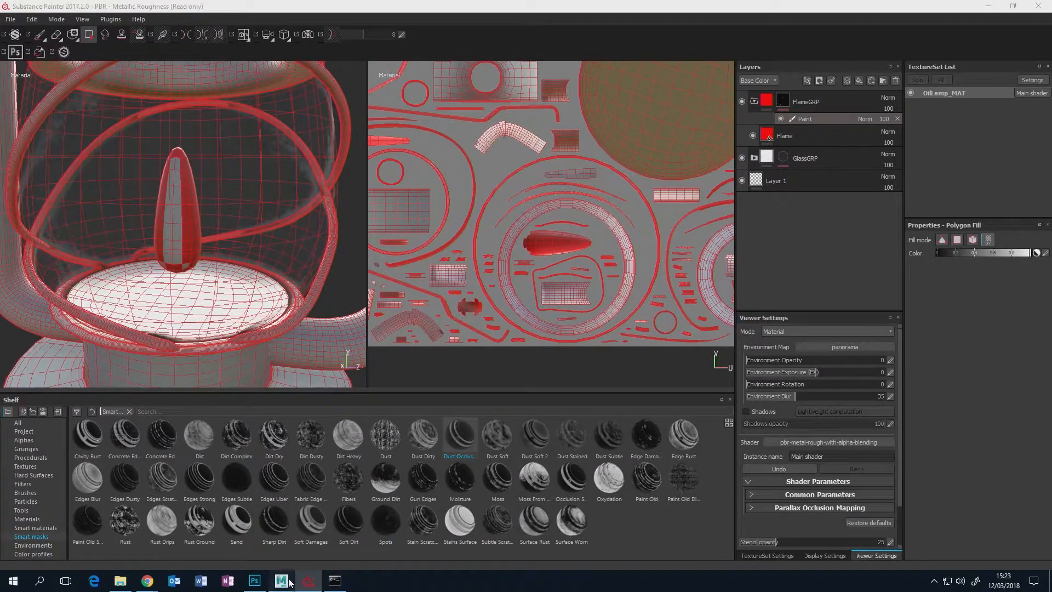
click(344, 530)
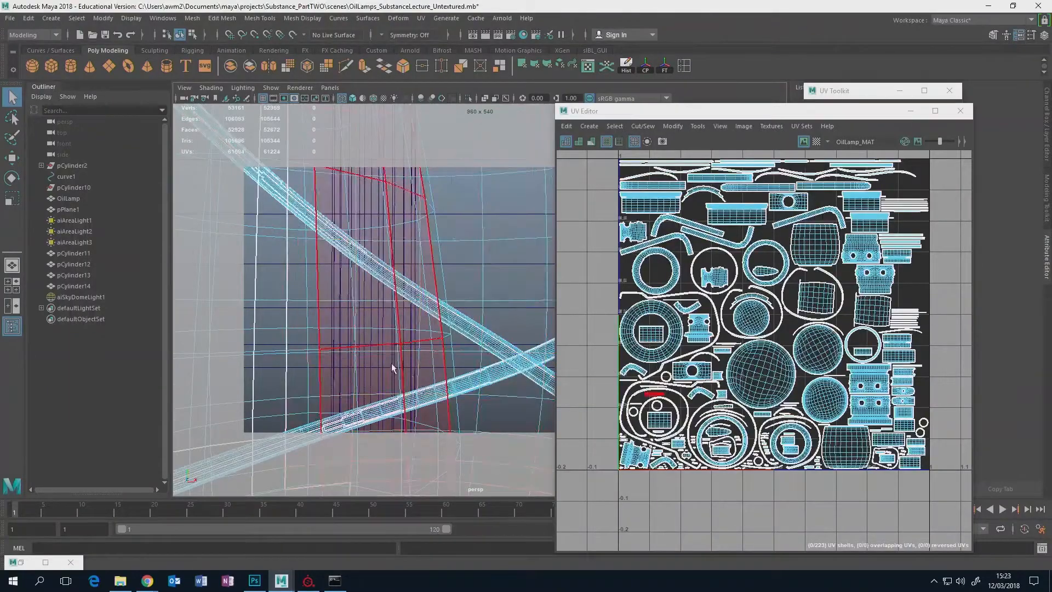
scroll(474, 286, down, 3)
scroll(473, 286, down, 2)
alt+drag(493, 323, 506, 297)
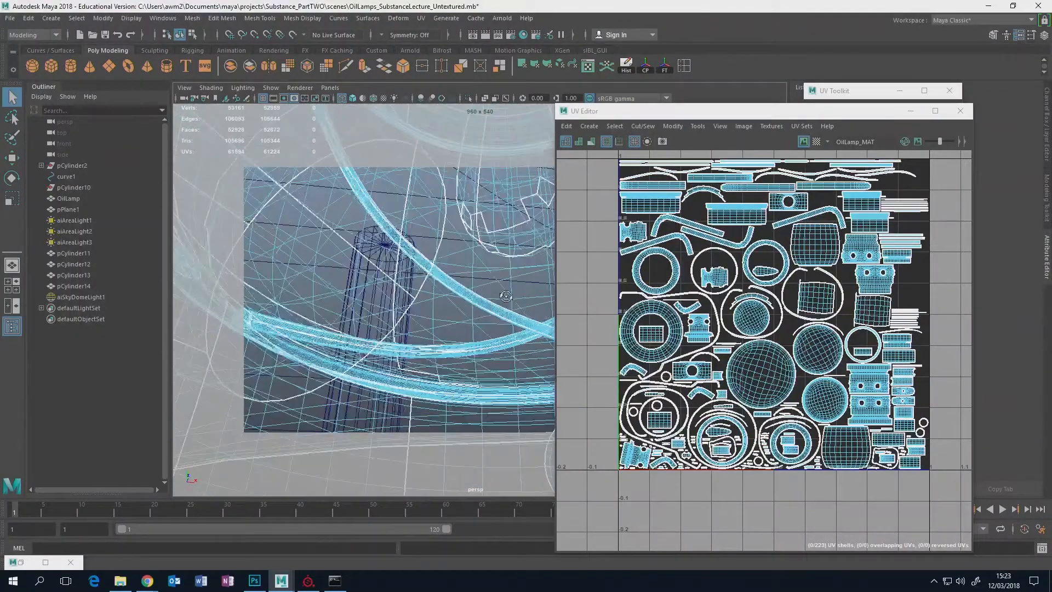
alt+middle_drag(517, 236, 494, 254)
scroll(496, 263, up, 3)
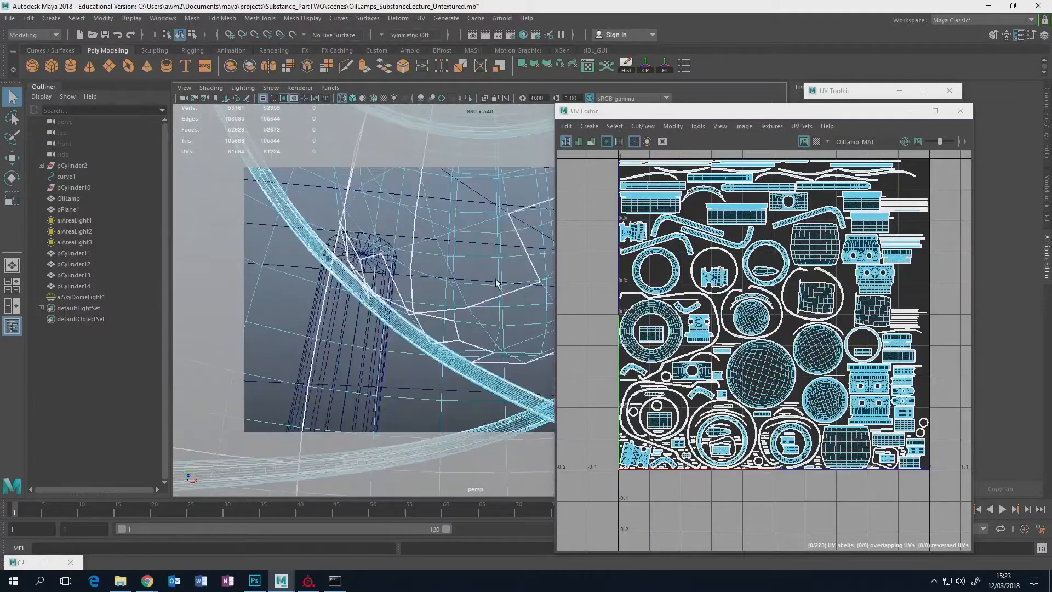
scroll(499, 283, up, 2)
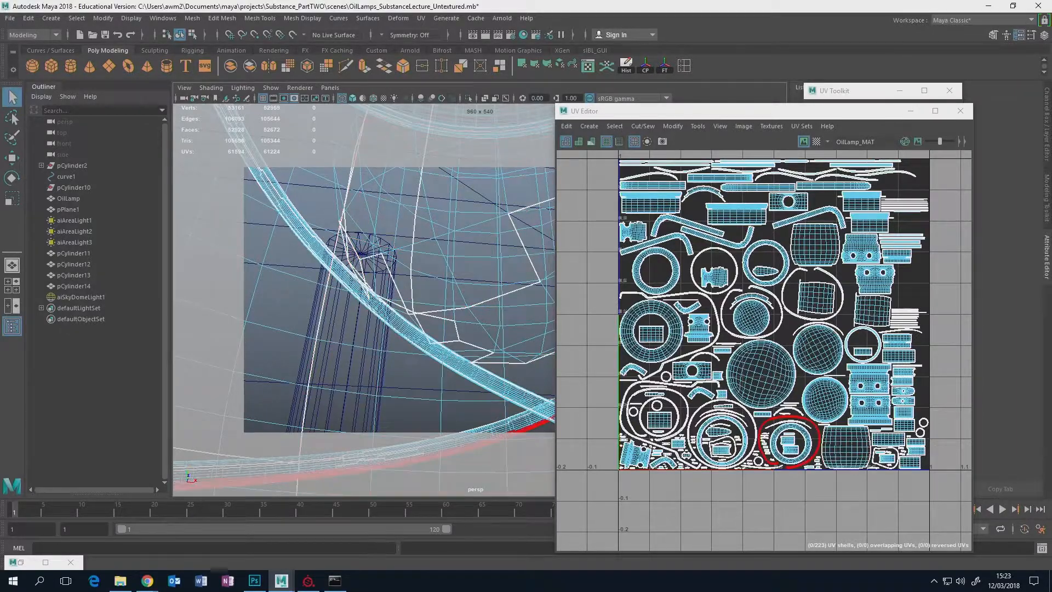
- Switch back to Substance Painter and compare the flame's unfilled strip with the shells across the UV layout
click(308, 580)
alt+middle_drag(589, 208, 671, 201)
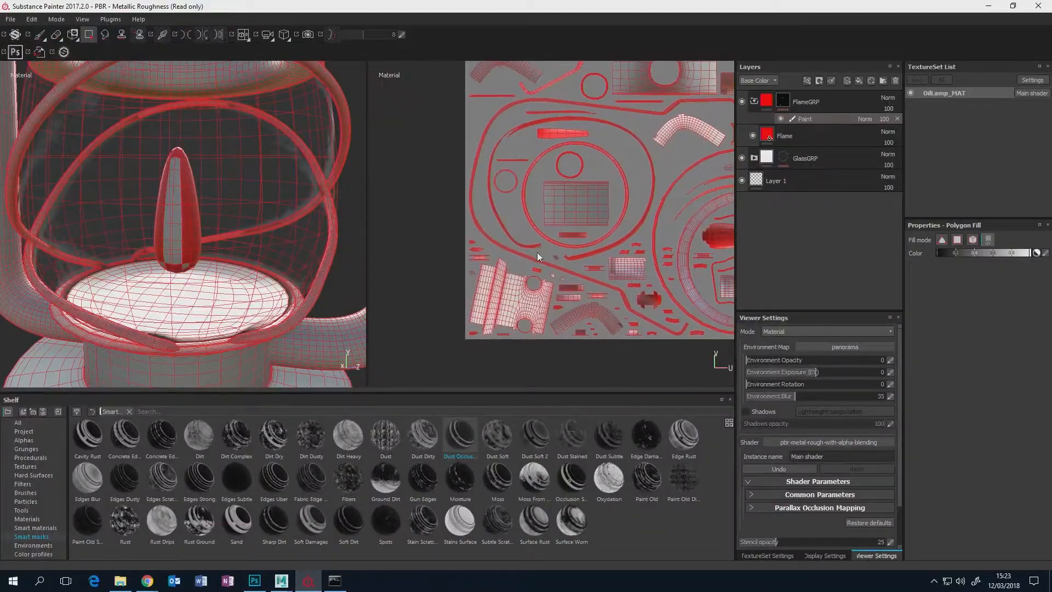
scroll(535, 254, down, 1)
scroll(506, 266, up, 3)
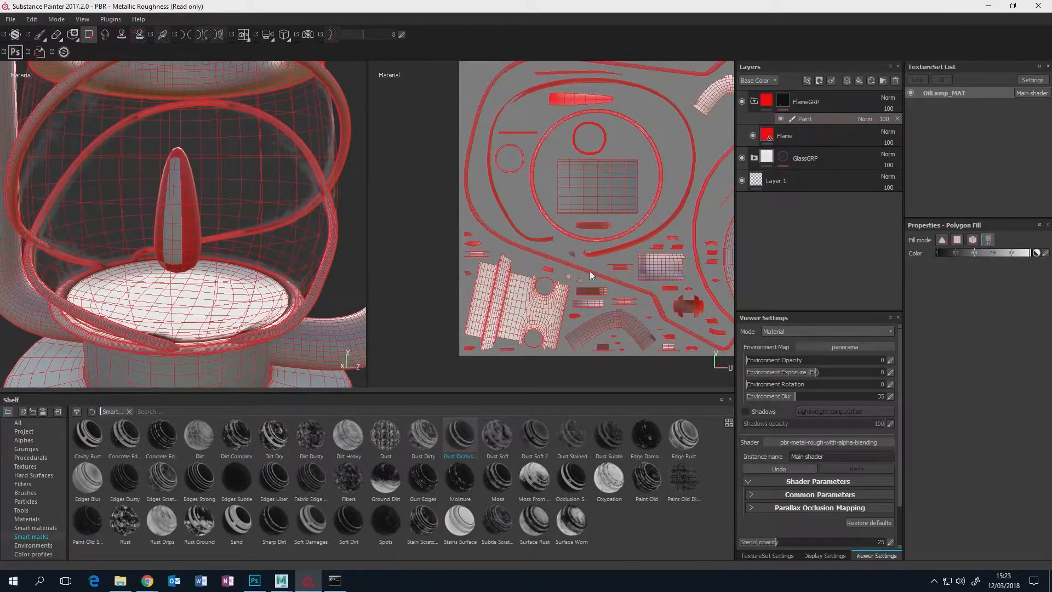
alt+middle_drag(723, 276, 563, 248)
alt+middle_drag(261, 214, 314, 218)
alt+right_drag(315, 219, 152, 219)
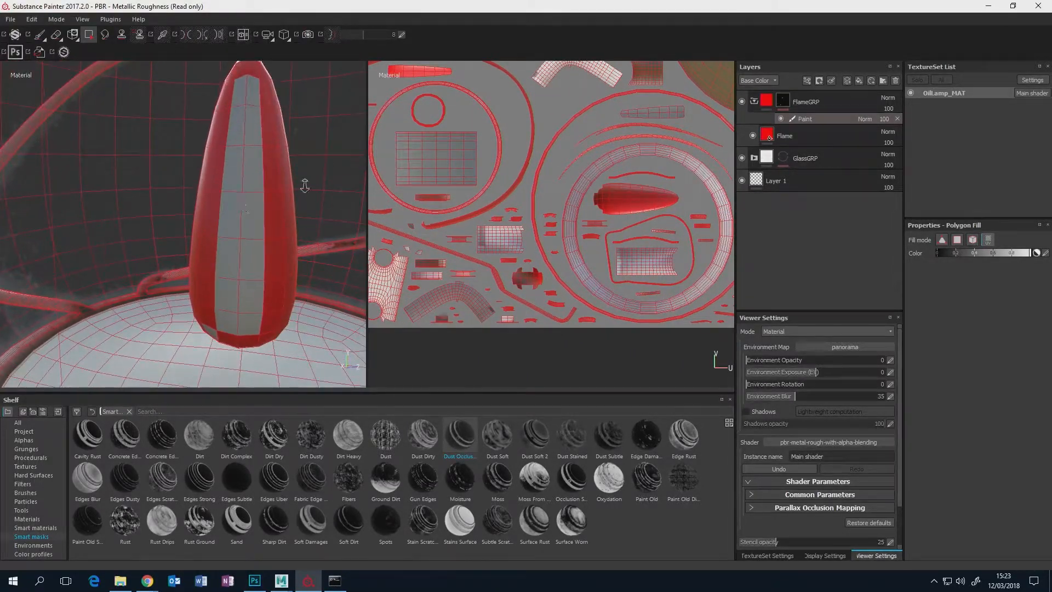
scroll(257, 202, up, 3)
scroll(255, 202, down, 3)
scroll(519, 235, up, 3)
scroll(521, 235, down, 3)
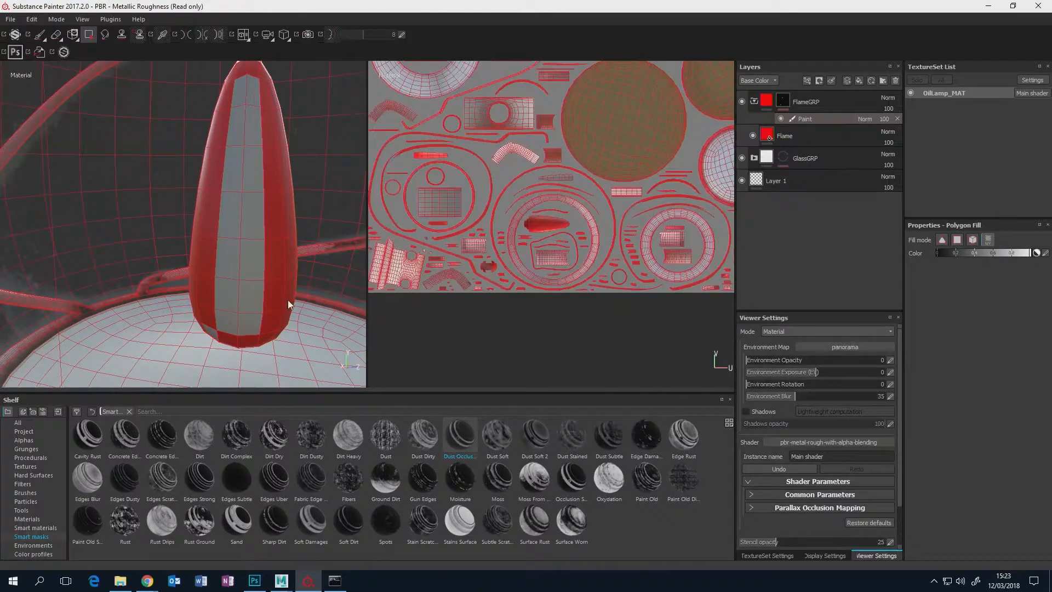
scroll(288, 300, down, 5)
alt+drag(294, 293, 150, 257)
alt+middle_drag(680, 236, 478, 291)
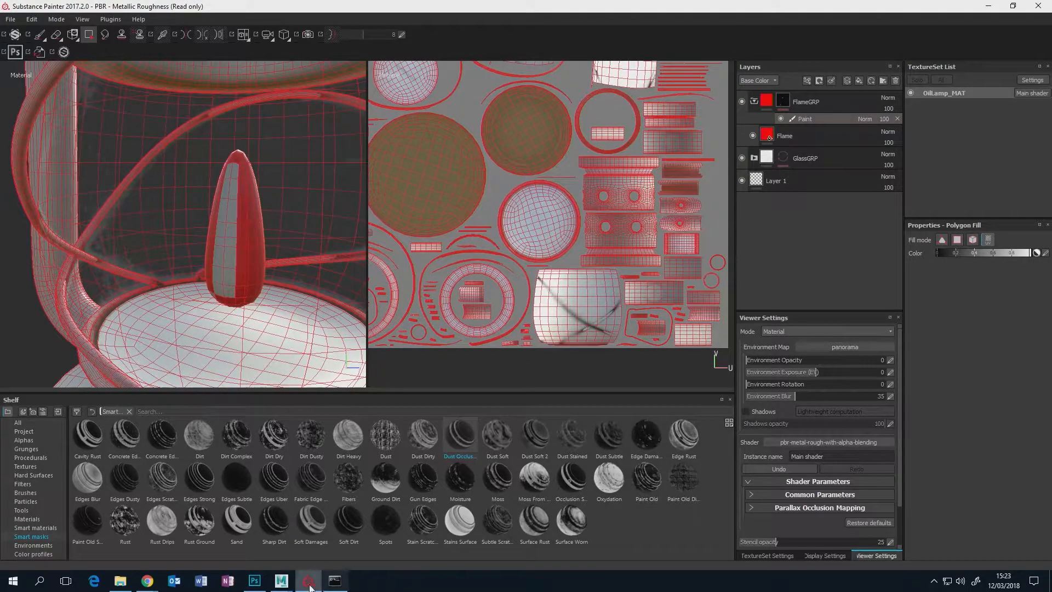
- Switch to Maya and highlight the flame's side faces to locate their matching shell in the UV Editor
mouse_move(281, 580)
click(336, 546)
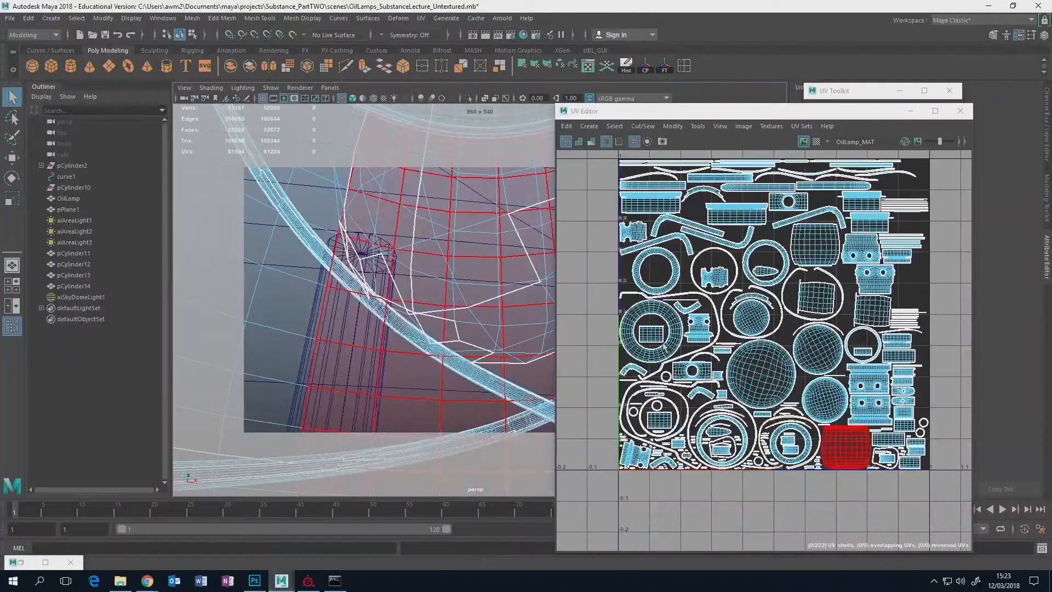
alt+drag(449, 399, 449, 317)
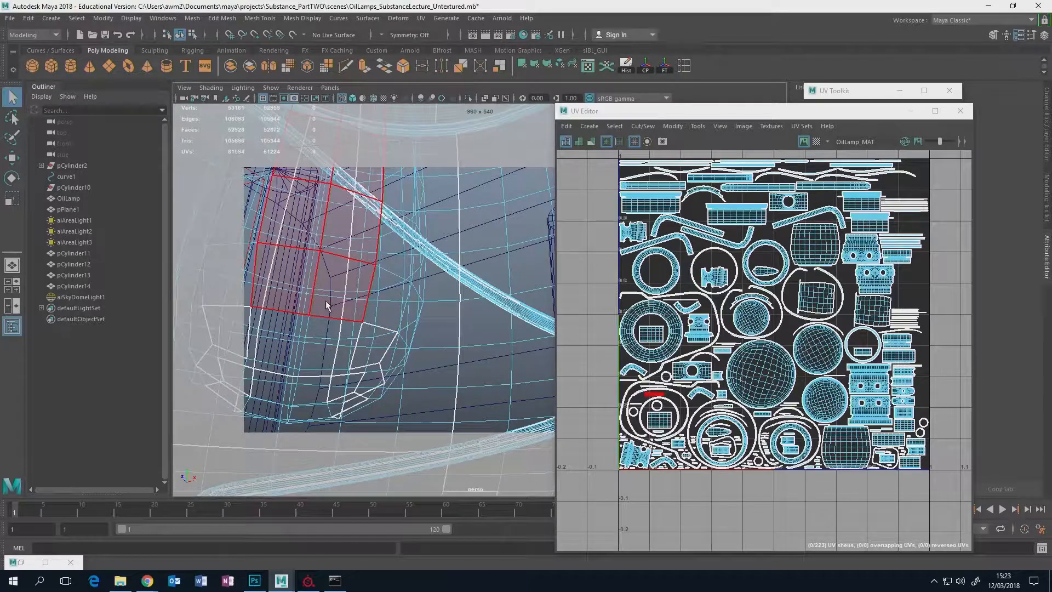
alt+drag(356, 307, 453, 276)
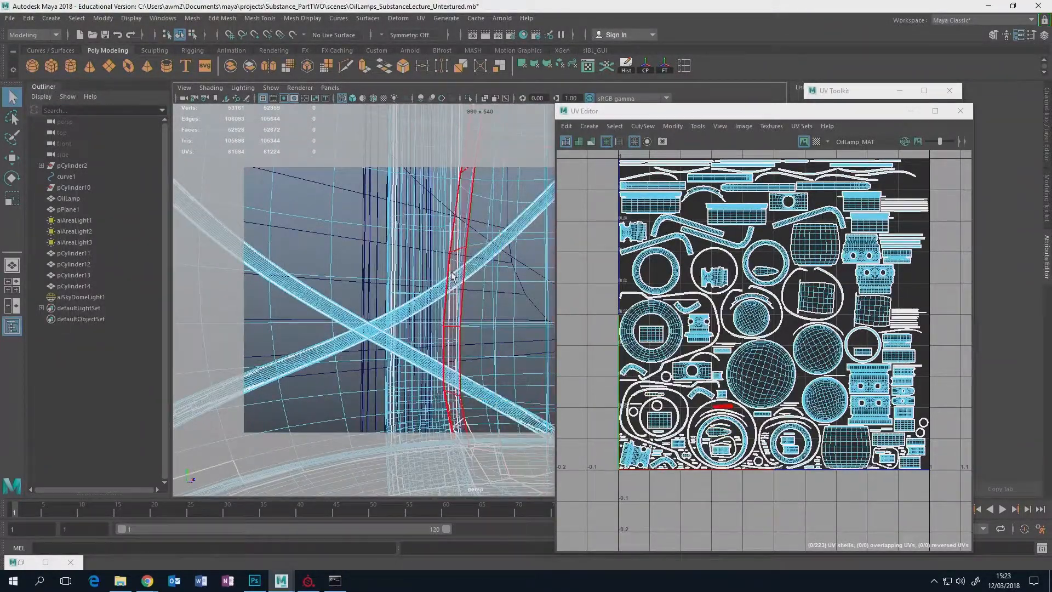
- Switch to Substance Painter and fill the flame's remaining narrow UV shell above the ring-shaped island on the FlameGRP mask
click(310, 581)
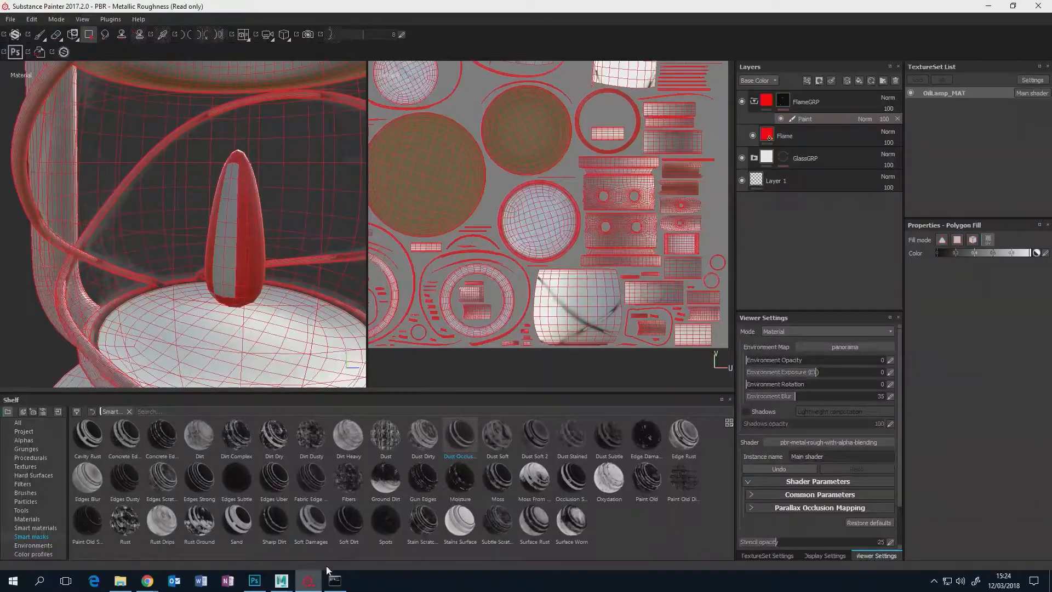
alt+middle_drag(560, 251, 597, 291)
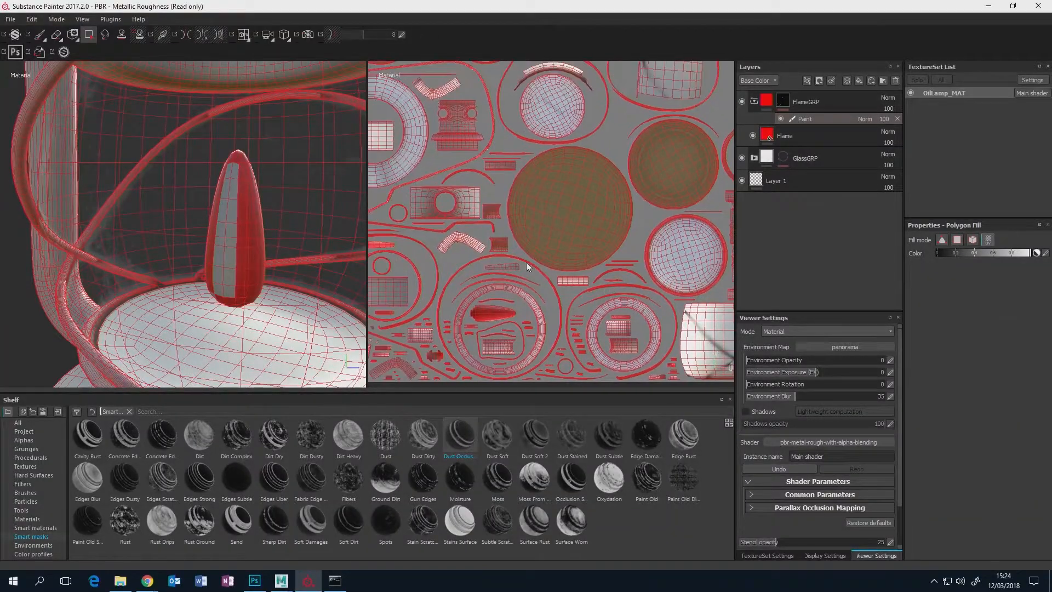
click(503, 268)
alt+drag(298, 247, 286, 238)
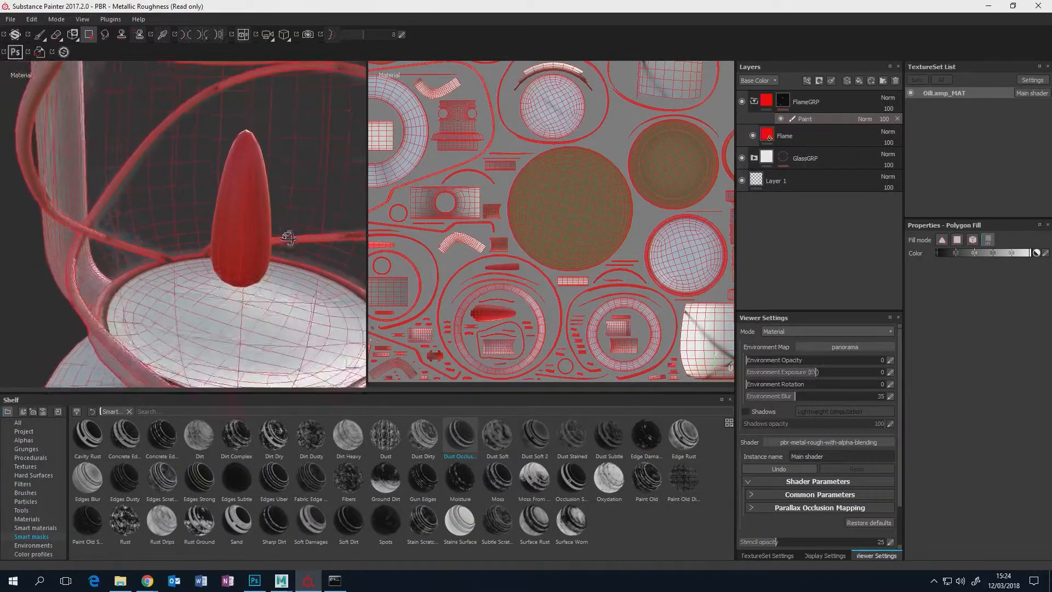
alt+middle_drag(241, 268, 280, 281)
alt+drag(281, 282, 272, 275)
scroll(274, 275, down, 3)
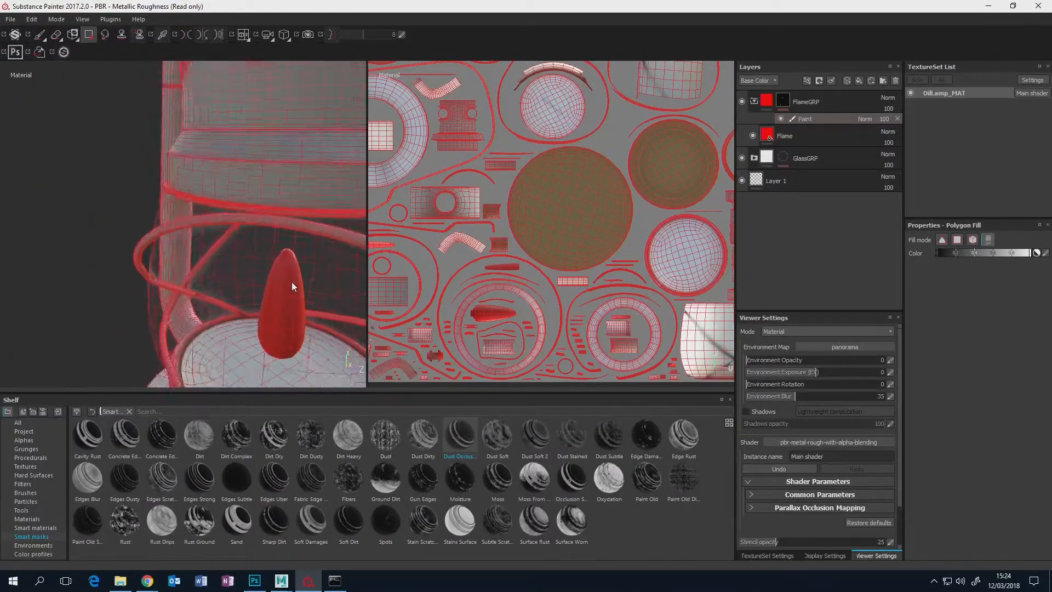
alt+middle_drag(292, 282, 221, 282)
scroll(296, 270, down, 3)
alt+drag(220, 282, 263, 299)
- Activate the Paint tool to hide the wireframe and examine the flame from several sides for missed faces
click(39, 35)
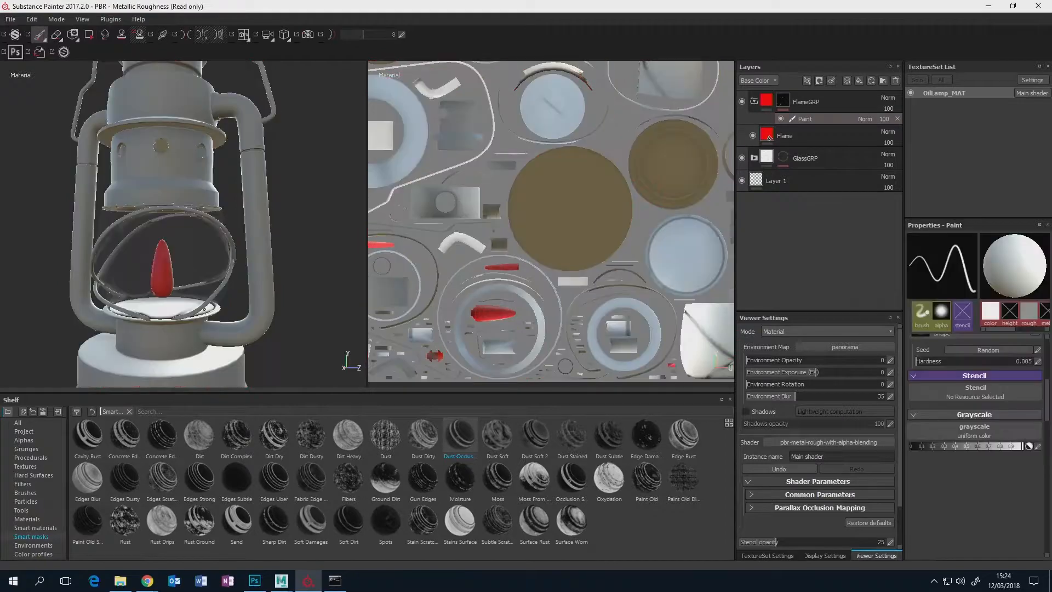
mouse_move(328, 257)
alt+mouse_down()
mouse_move(274, 236)
mouse_move(209, 230)
alt+mouse_up()
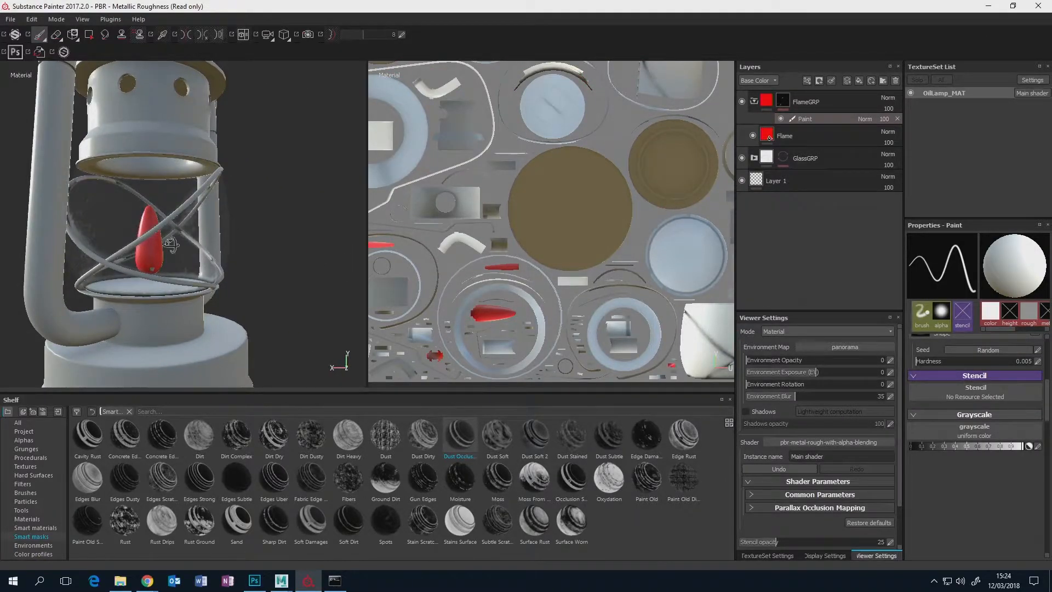
alt+right_drag(171, 244, 282, 258)
alt+drag(282, 258, 208, 276)
alt+middle_drag(94, 303, 96, 297)
alt+drag(96, 296, 216, 266)
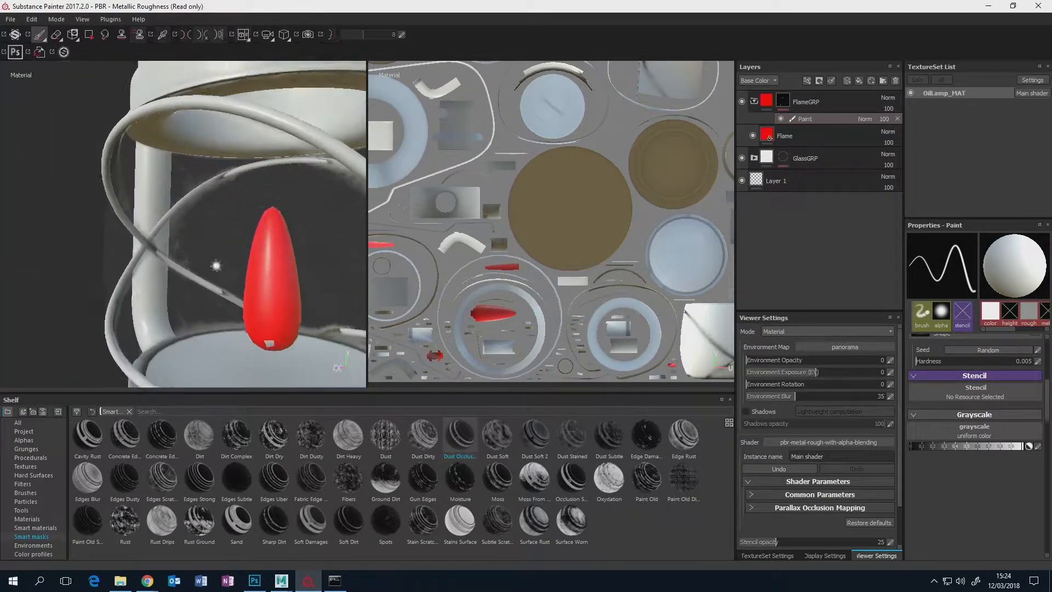
alt+middle_drag(216, 265, 163, 228)
scroll(163, 228, down, 3)
alt+drag(271, 246, 148, 252)
alt+middle_drag(272, 241, 158, 235)
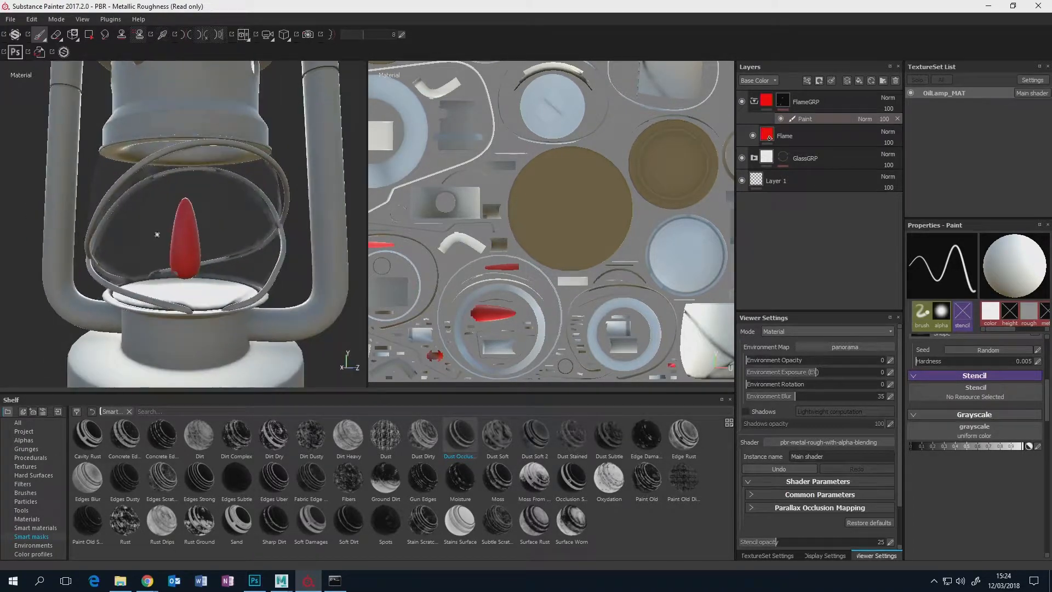
- Disable the height, roughness, metallic, normal and opacity channels on the Flame fill layer, keeping color and emissive
click(817, 140)
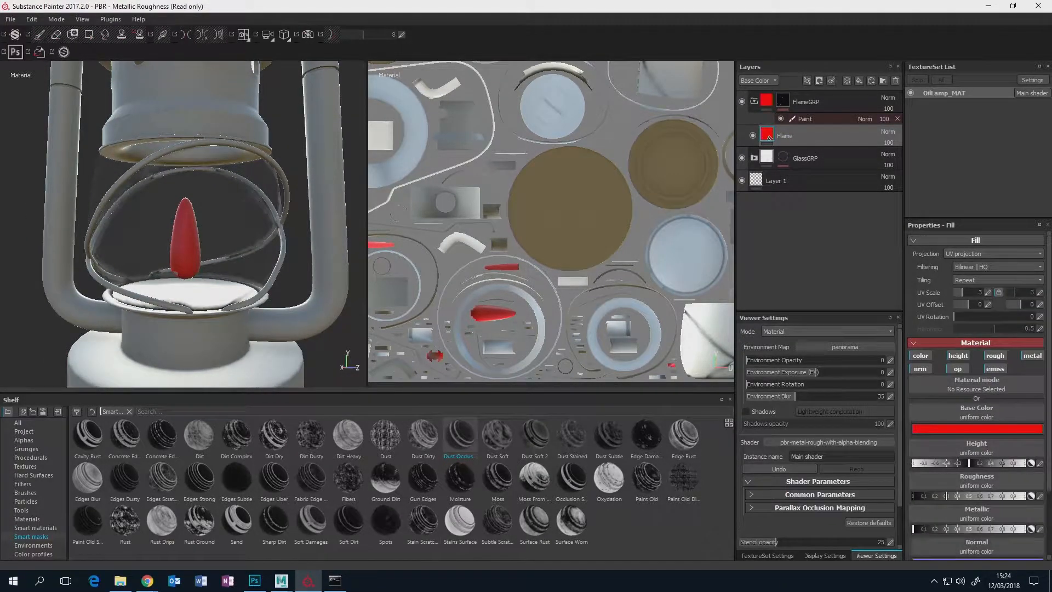
scroll(1044, 554, down, 3)
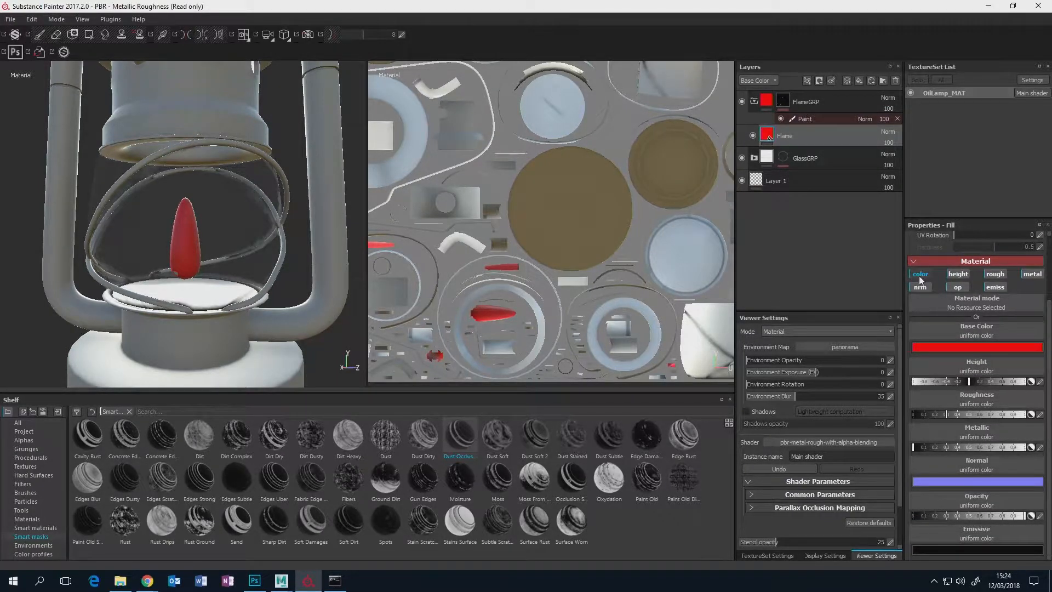
click(957, 274)
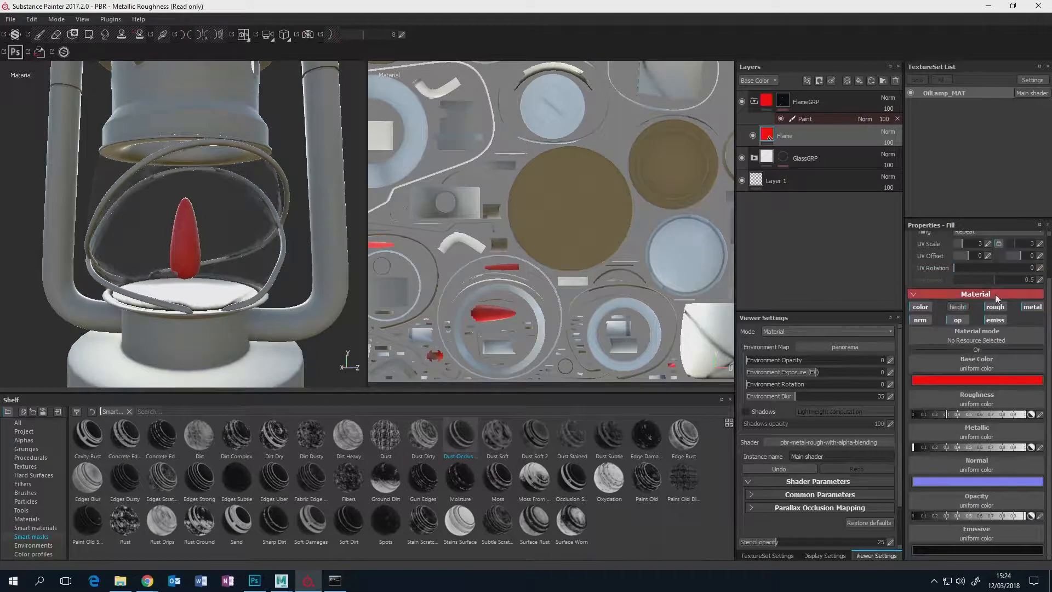
click(996, 307)
click(1034, 340)
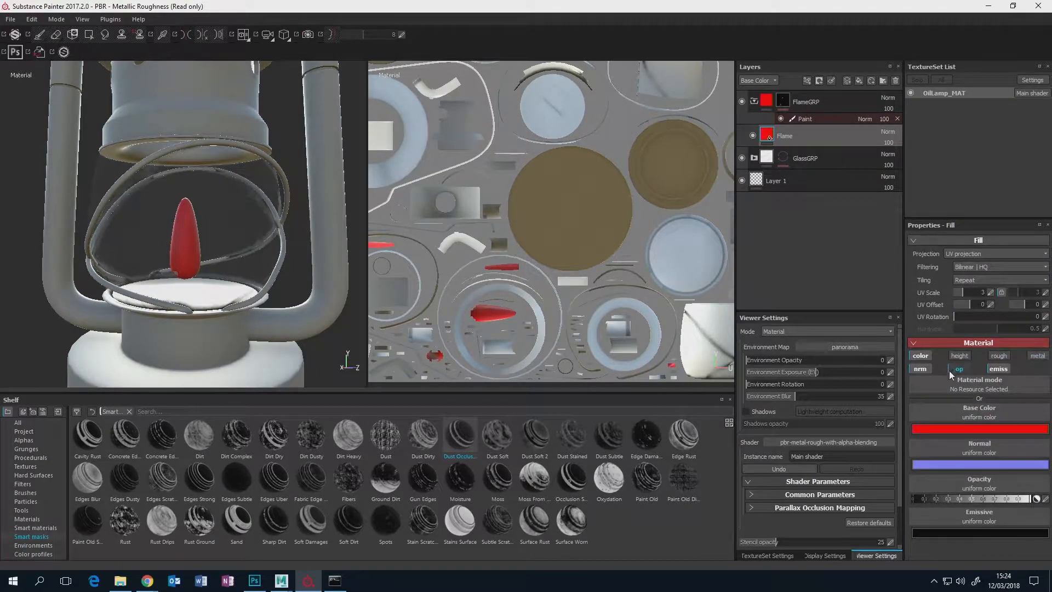
click(926, 369)
click(961, 369)
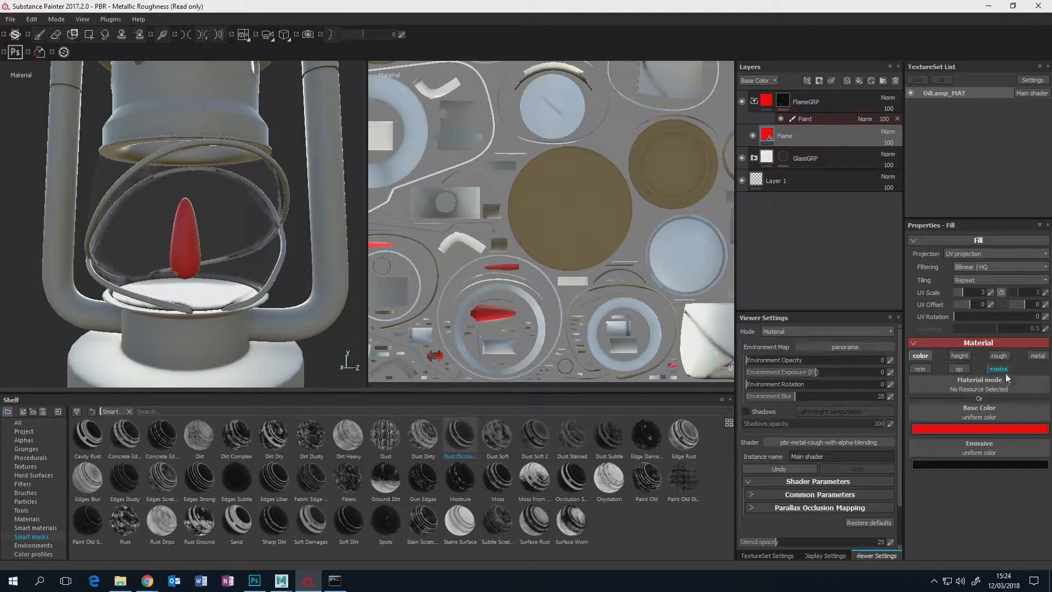
- Set the Flame layer's base color to orange and sample that same orange for its emissive color
click(959, 428)
click(979, 475)
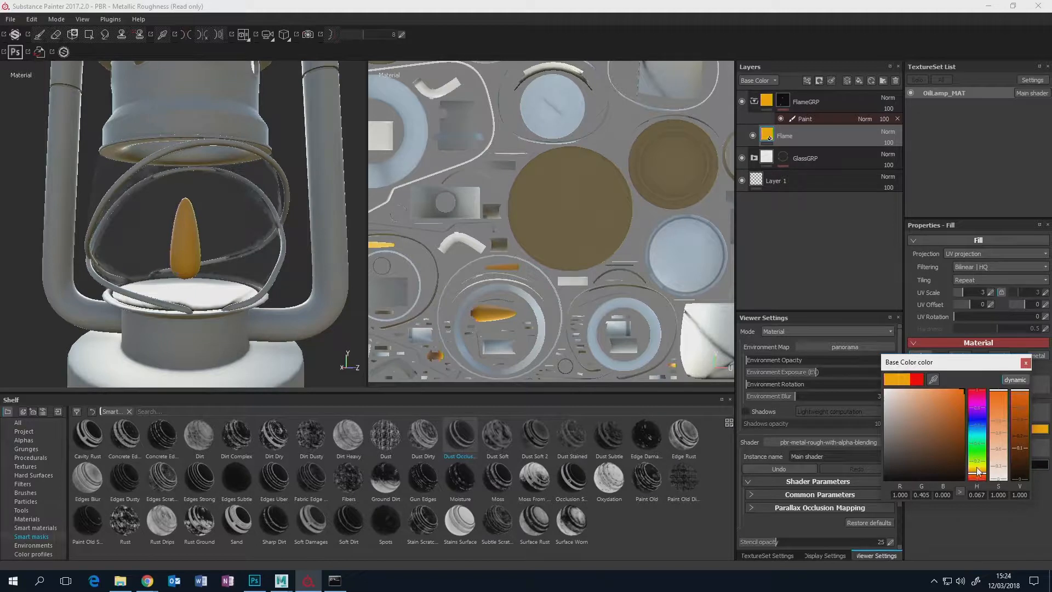
drag(978, 471, 978, 479)
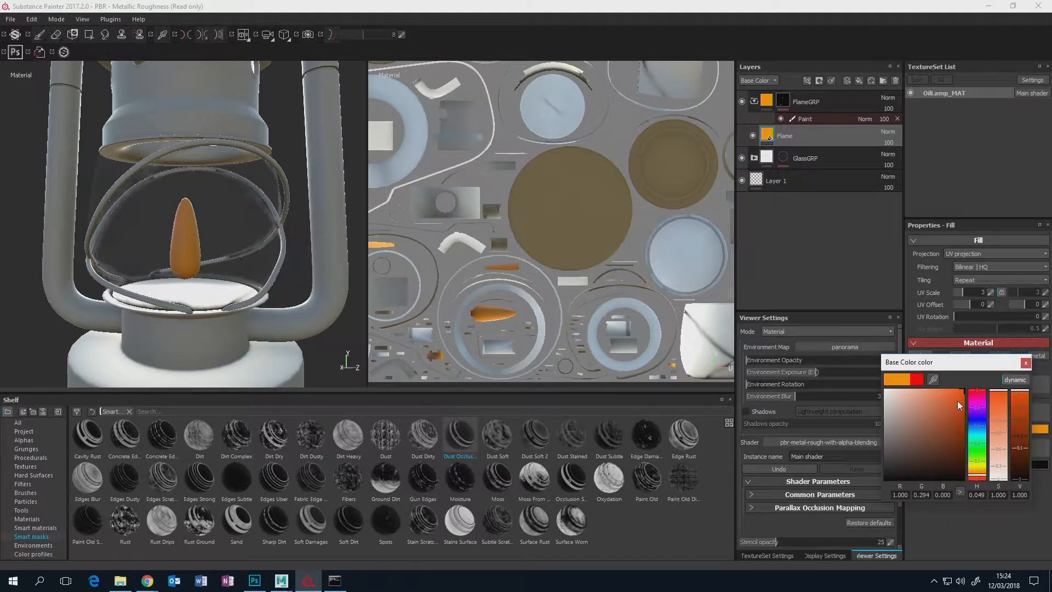
click(1025, 362)
click(992, 464)
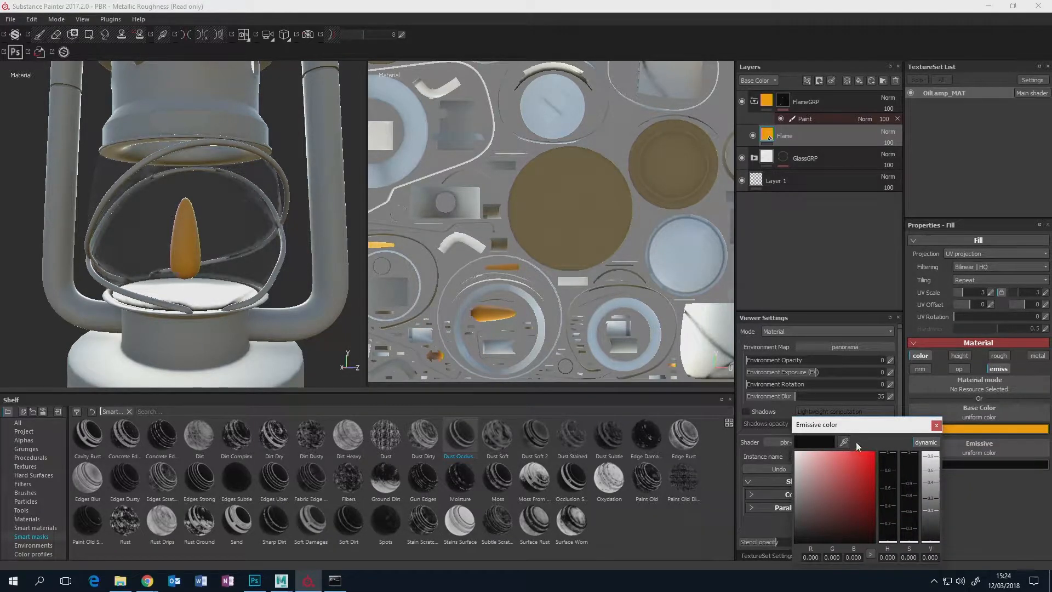
click(972, 423)
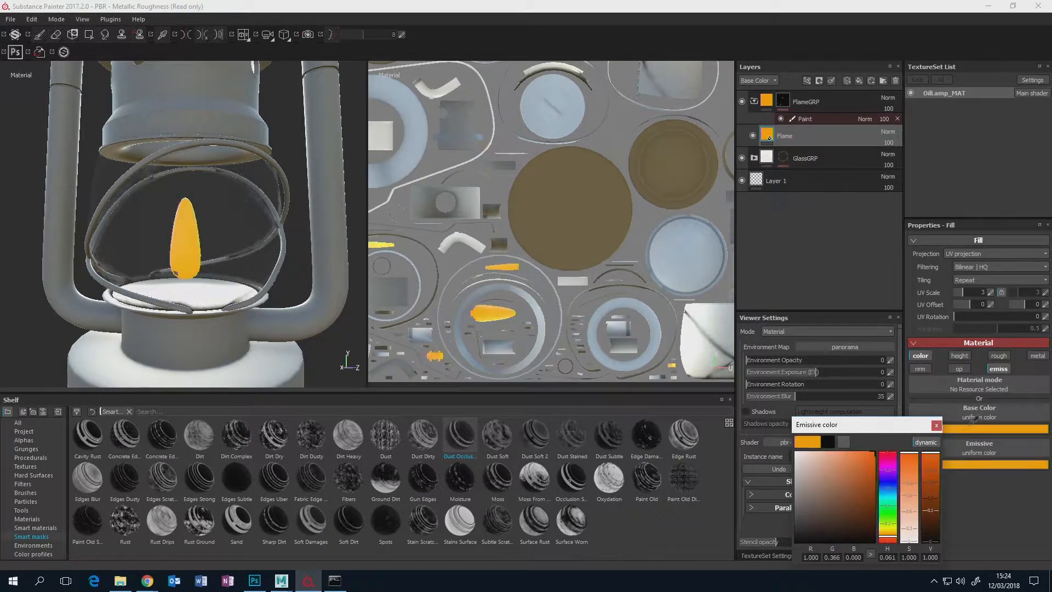
- Collapse the FlameGRP folder and add the Bronze Armor smart material at the top of the layer stack
click(937, 426)
alt+drag(183, 249, 287, 240)
drag(640, 78, 755, 105)
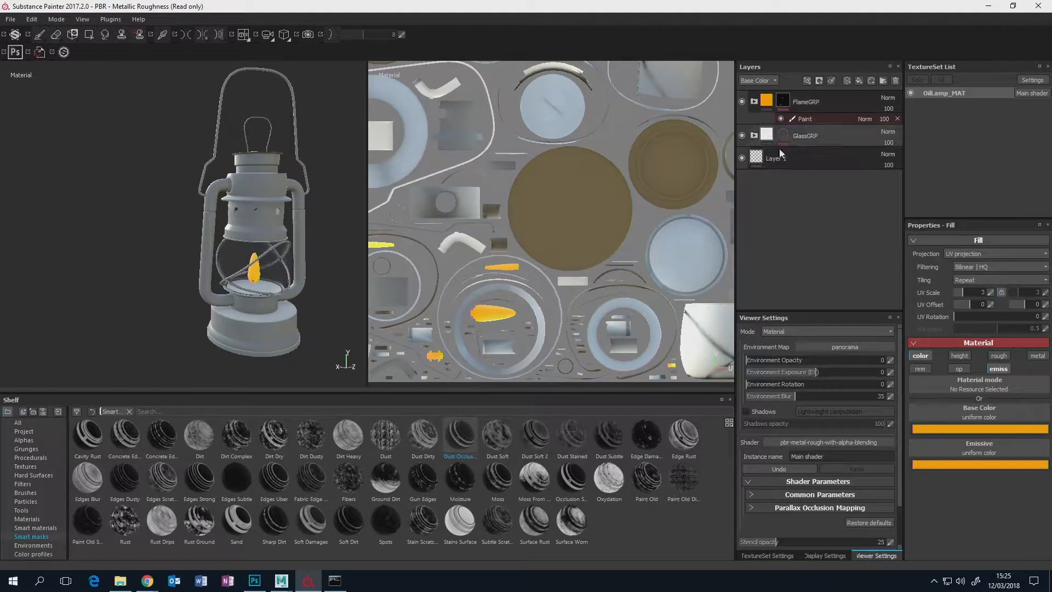
click(30, 527)
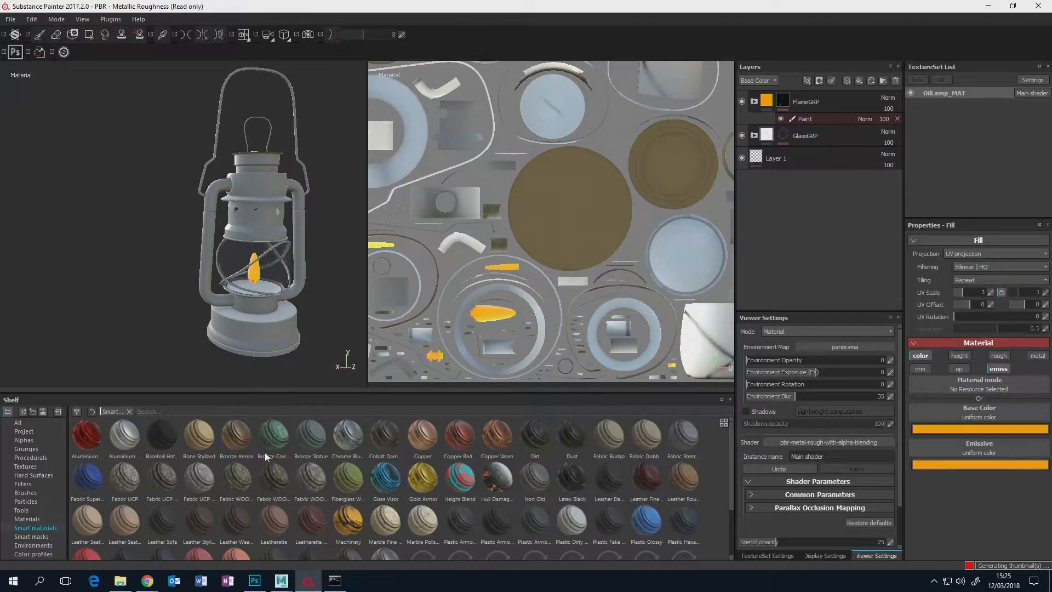
mouse_move(238, 440)
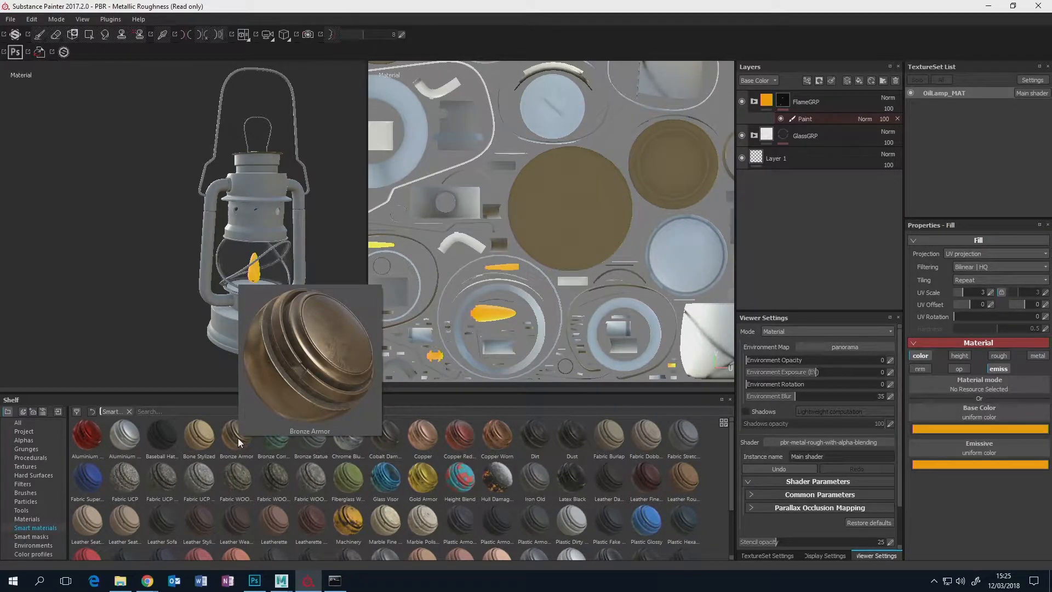
drag(238, 439, 787, 92)
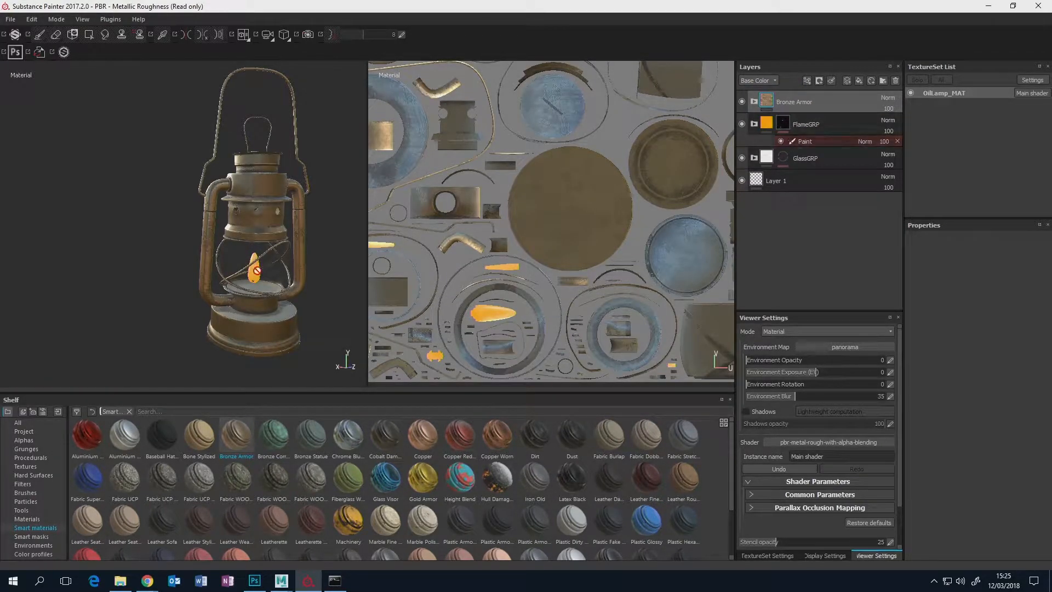
alt+drag(223, 270, 208, 174)
scroll(276, 264, up, 5)
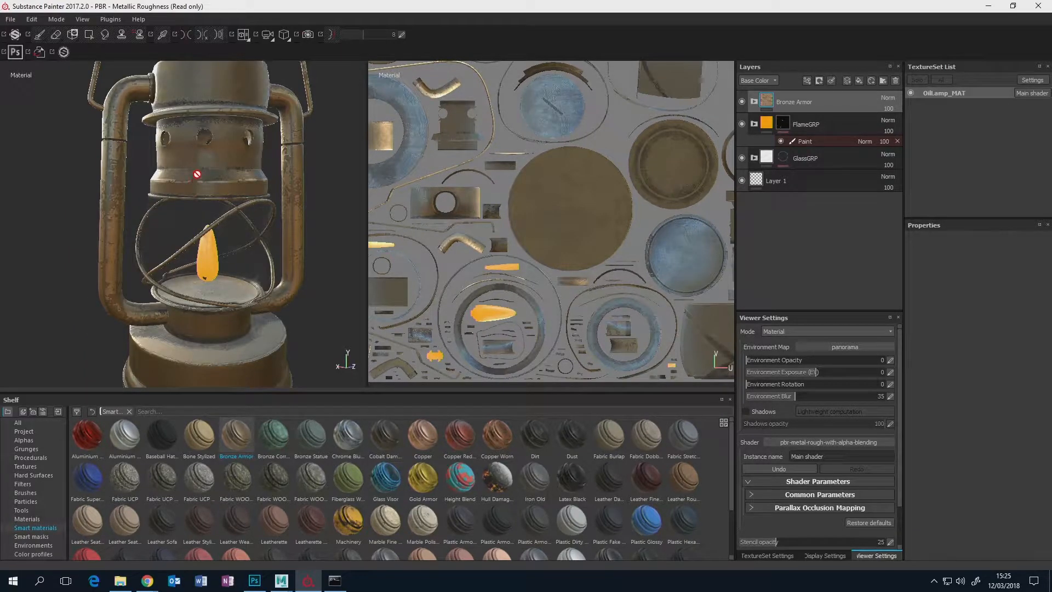
- Expand the Bronze Armor group and hide the Finish Rough filter on its Base Metal layer, checking the metal on the lamp
click(755, 101)
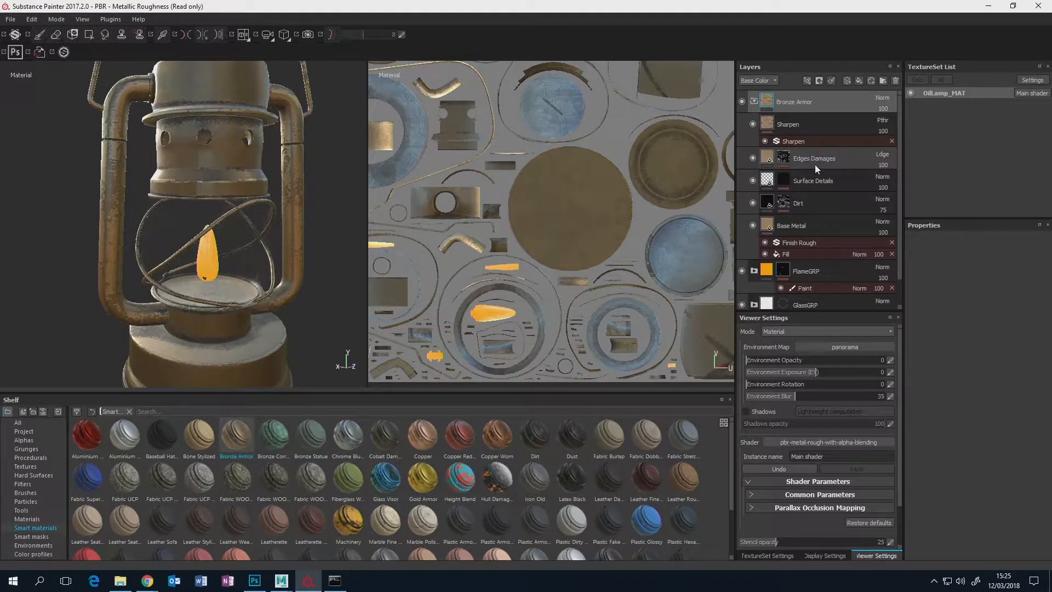
click(837, 225)
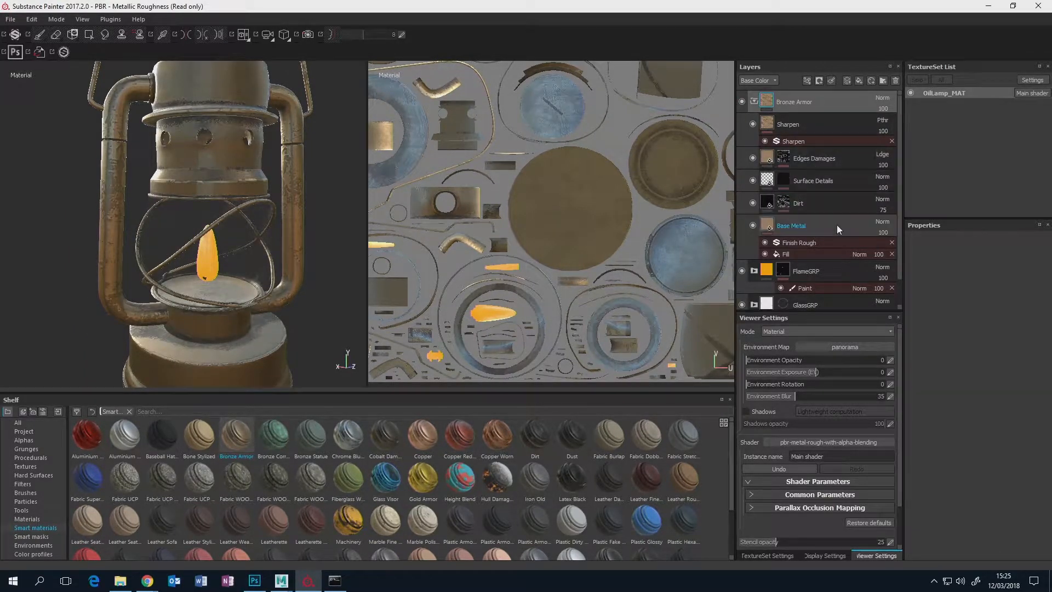
click(798, 243)
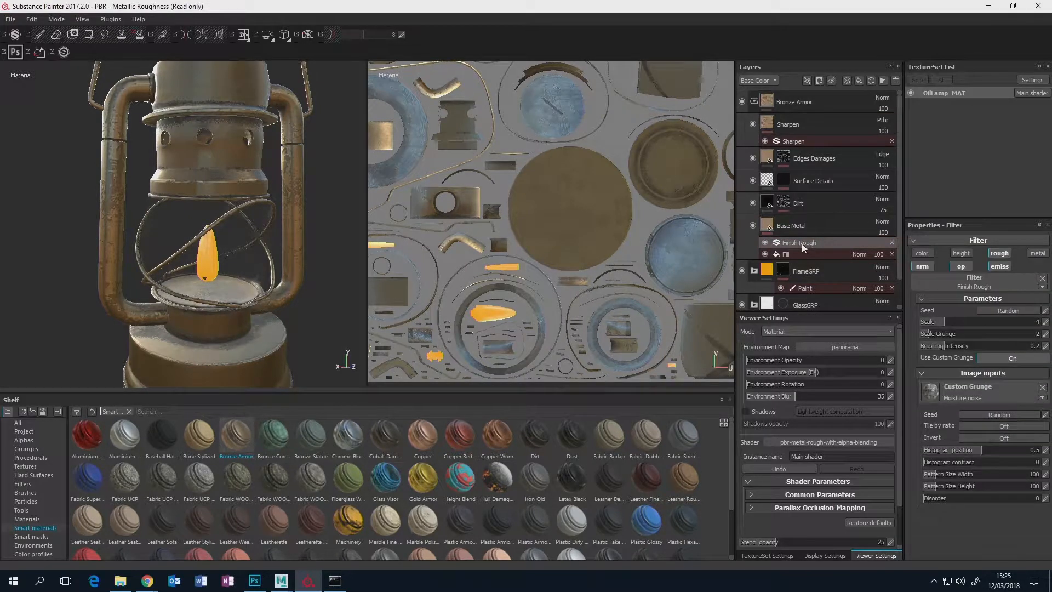
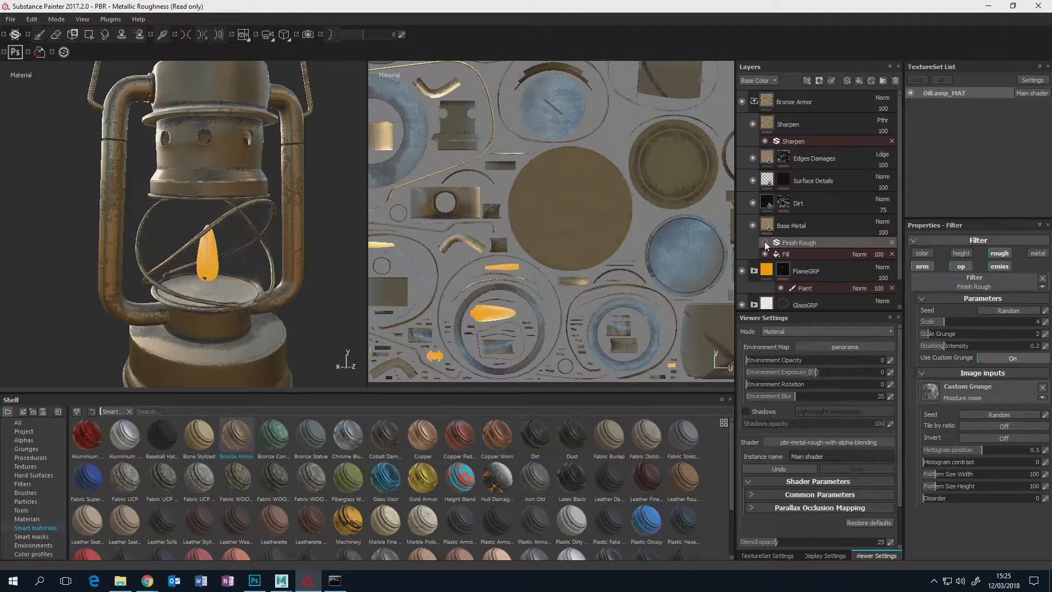
alt+drag(266, 270, 298, 268)
scroll(297, 268, down, 5)
alt+drag(310, 226, 201, 268)
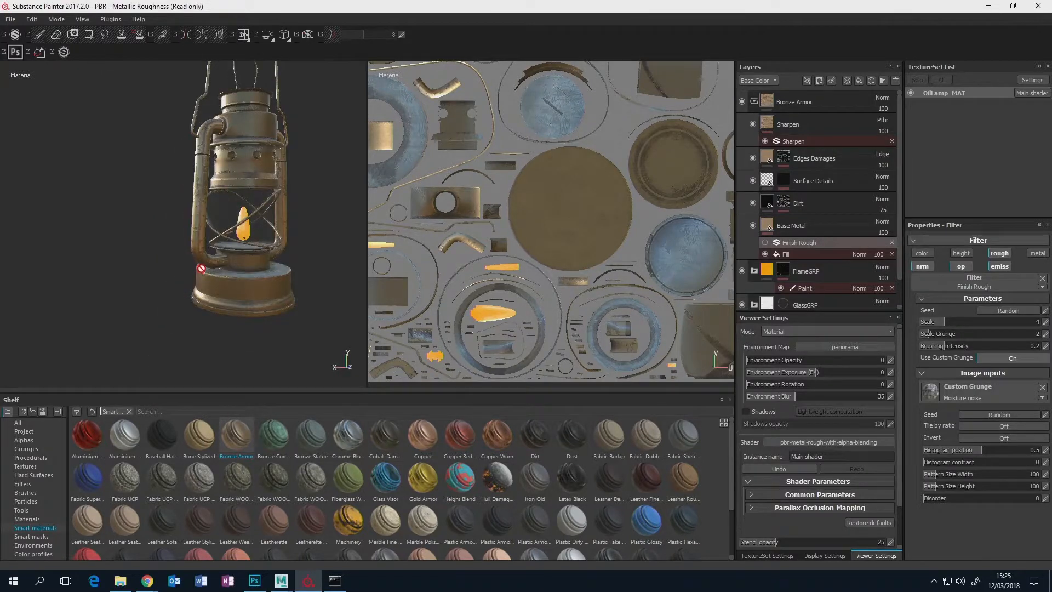
scroll(200, 268, up, 8)
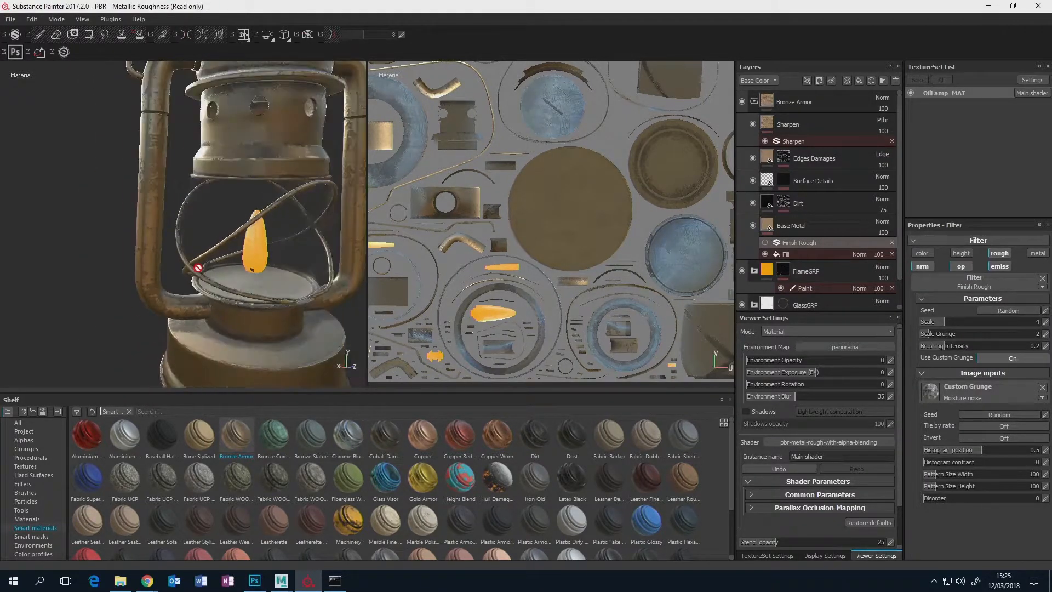
scroll(198, 268, down, 5)
alt+drag(232, 261, 275, 267)
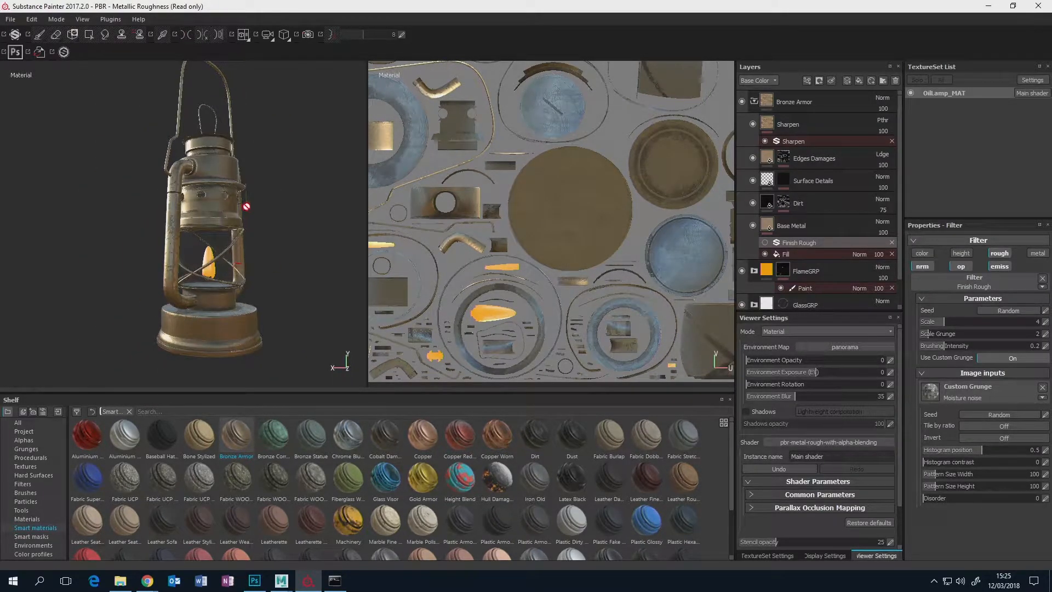
- Open the texture export configuration and display the output maps of the second Arnold 5 (AiStandard) preset
right_click(275, 184)
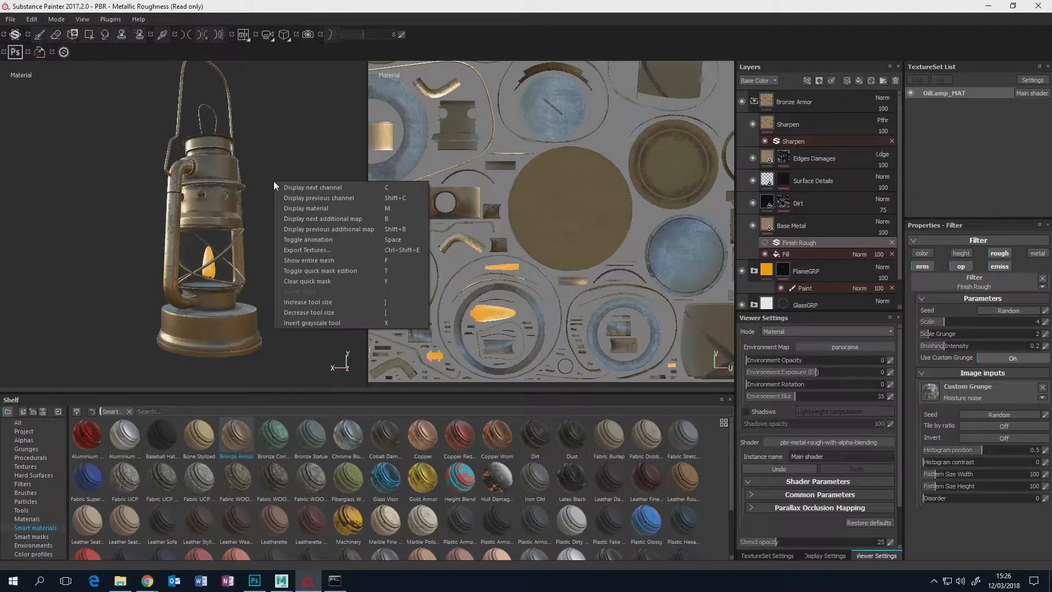
click(297, 247)
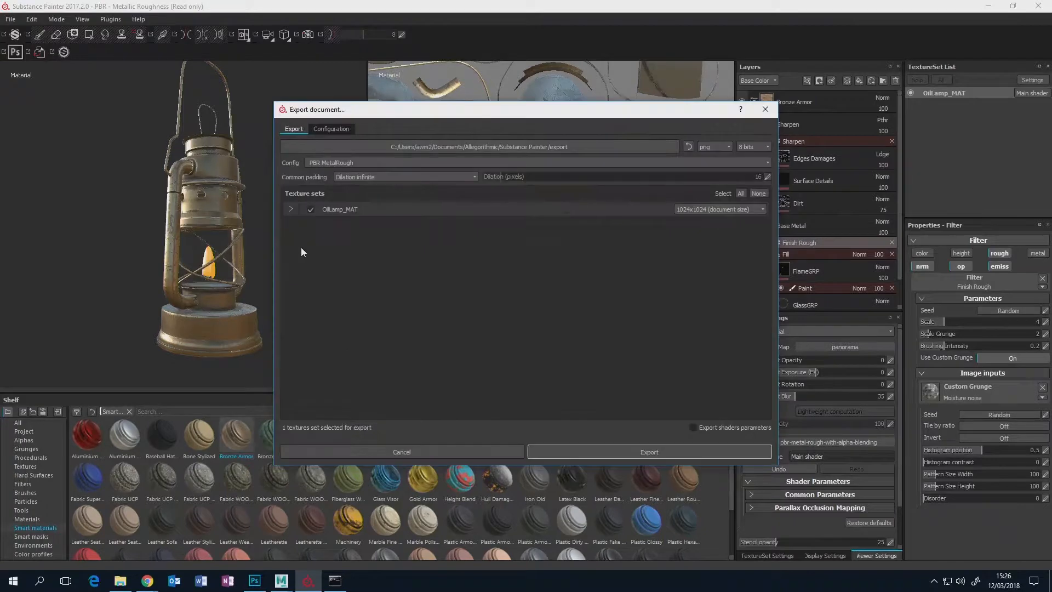
drag(399, 113, 457, 117)
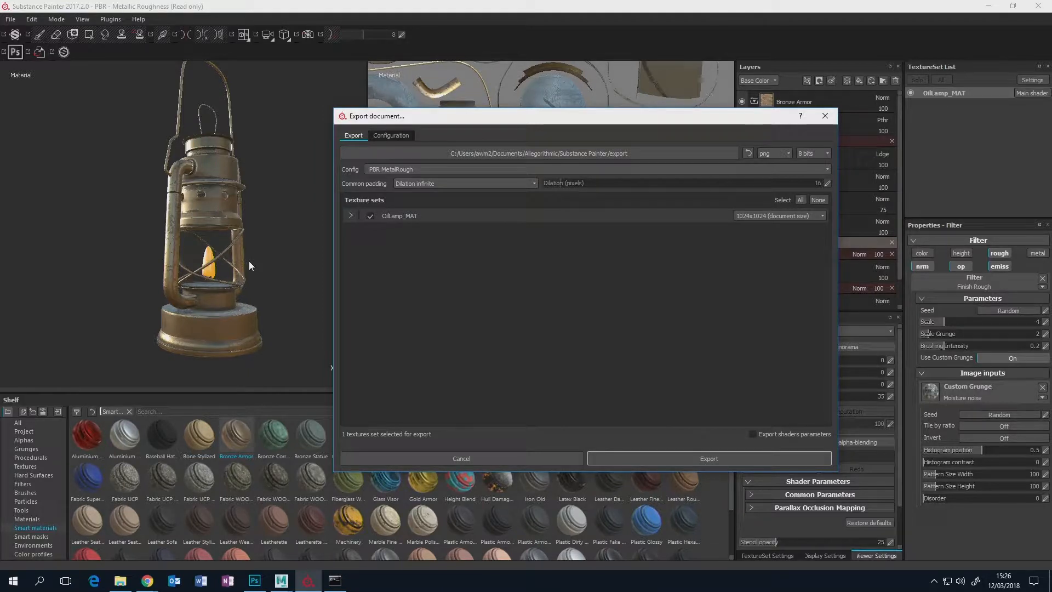
click(386, 135)
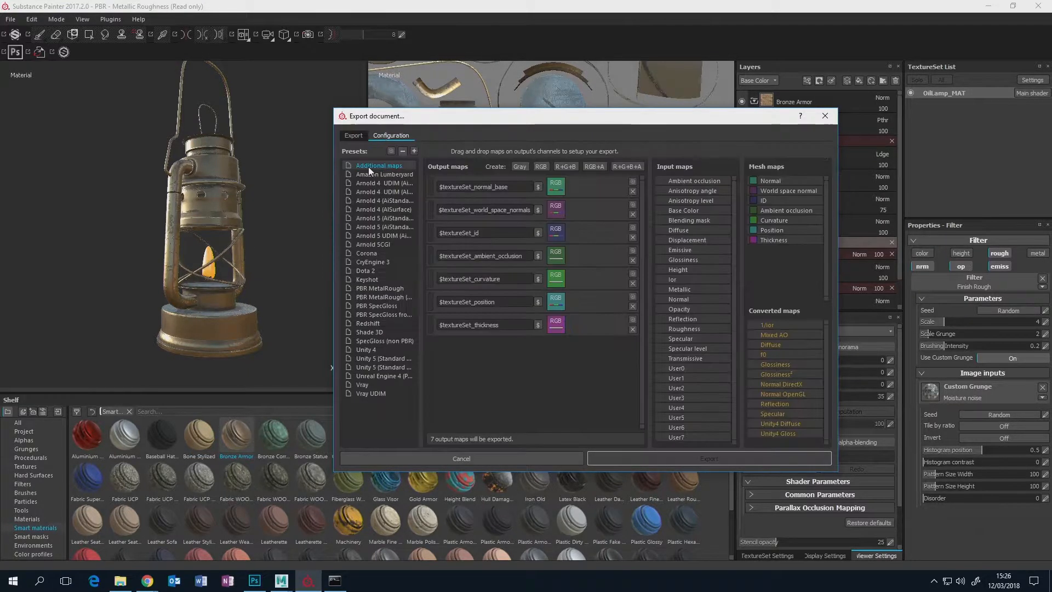
click(382, 226)
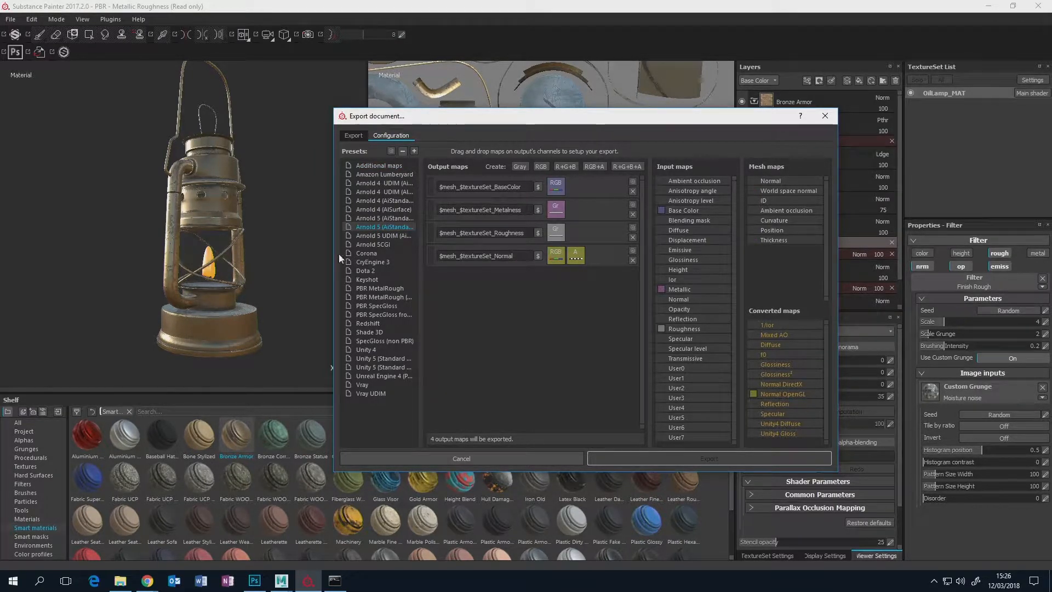
- Widen the export window, compare the neighbouring Arnold presets and select the Arnold SCGI preset for editing
drag(334, 254, 206, 254)
right_click(273, 226)
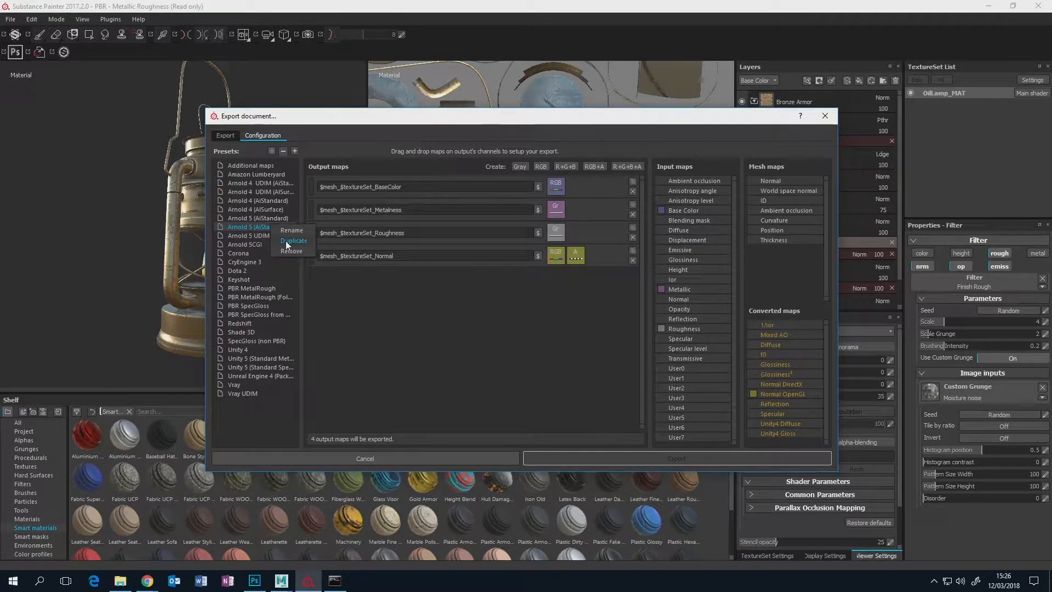
click(257, 219)
click(257, 234)
click(254, 243)
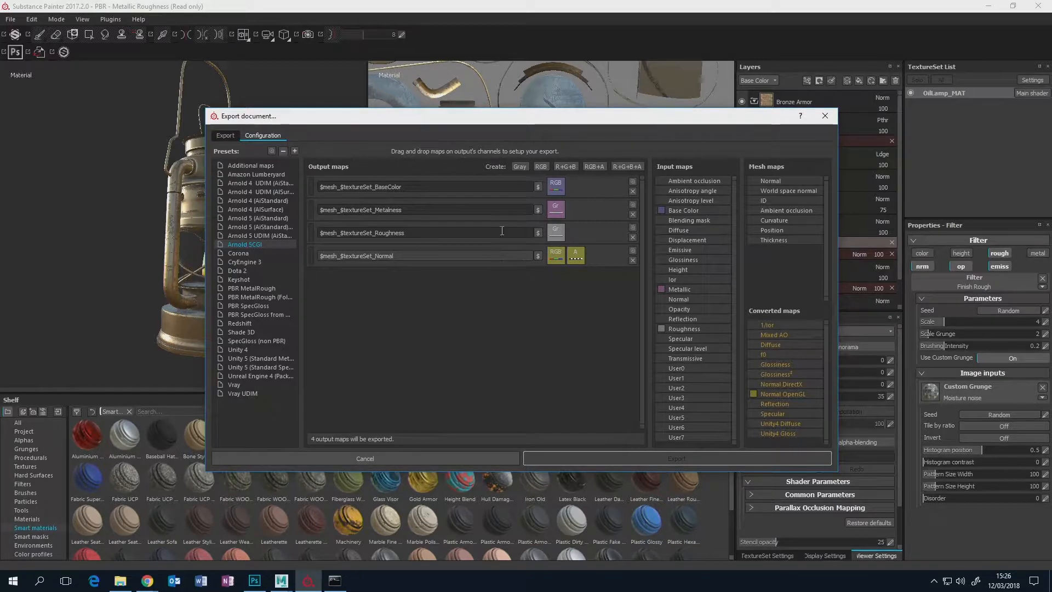
- Add a grayscale output map named $mesh_$textureSet_Opacity to the Arnold SCGI preset and assign the Opacity input's gray channel to it
click(518, 168)
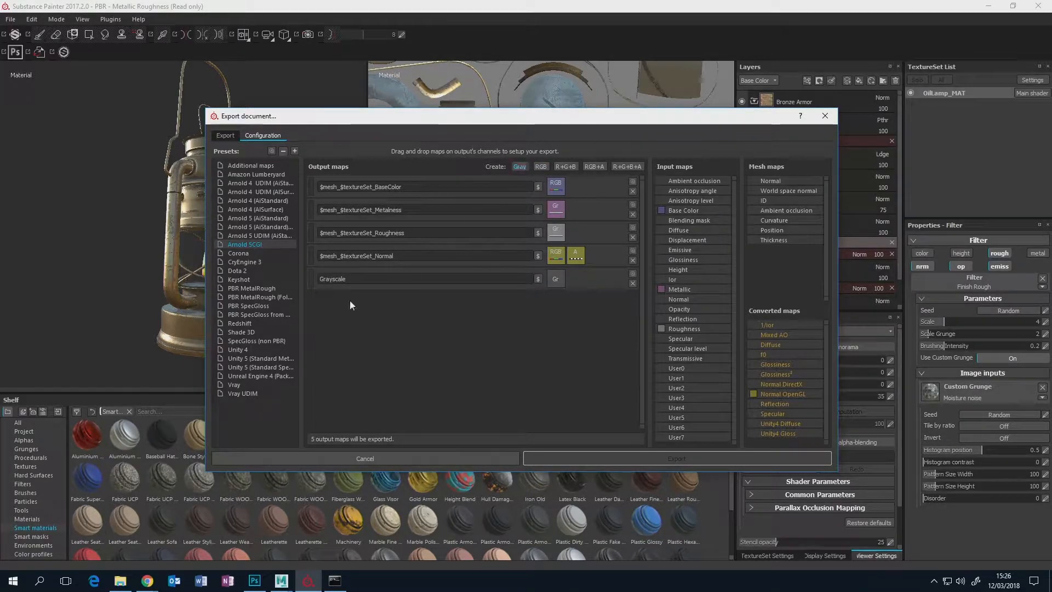
double_click(414, 282)
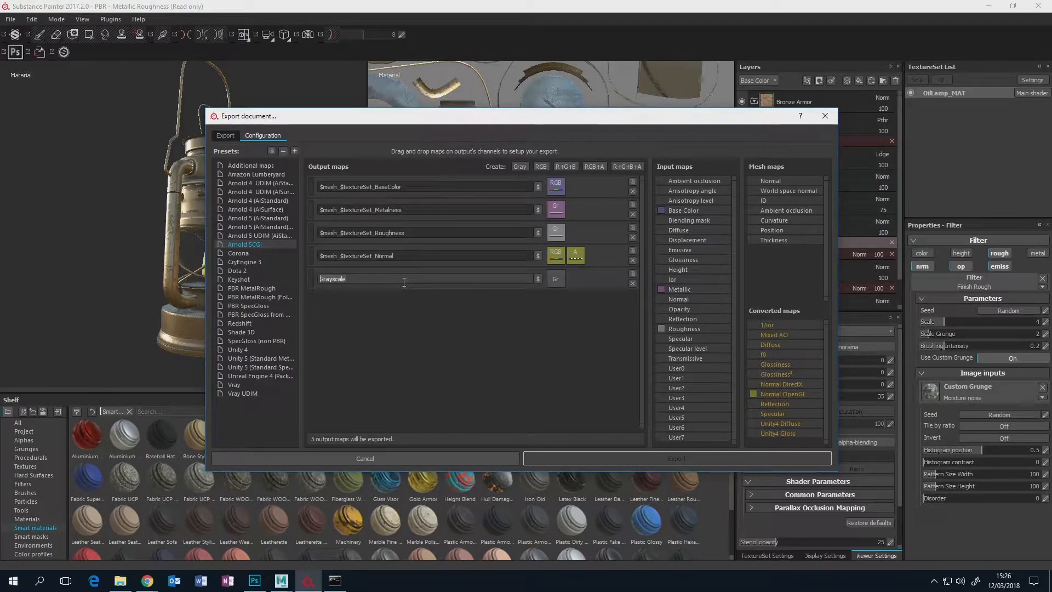
key(BackSpace)
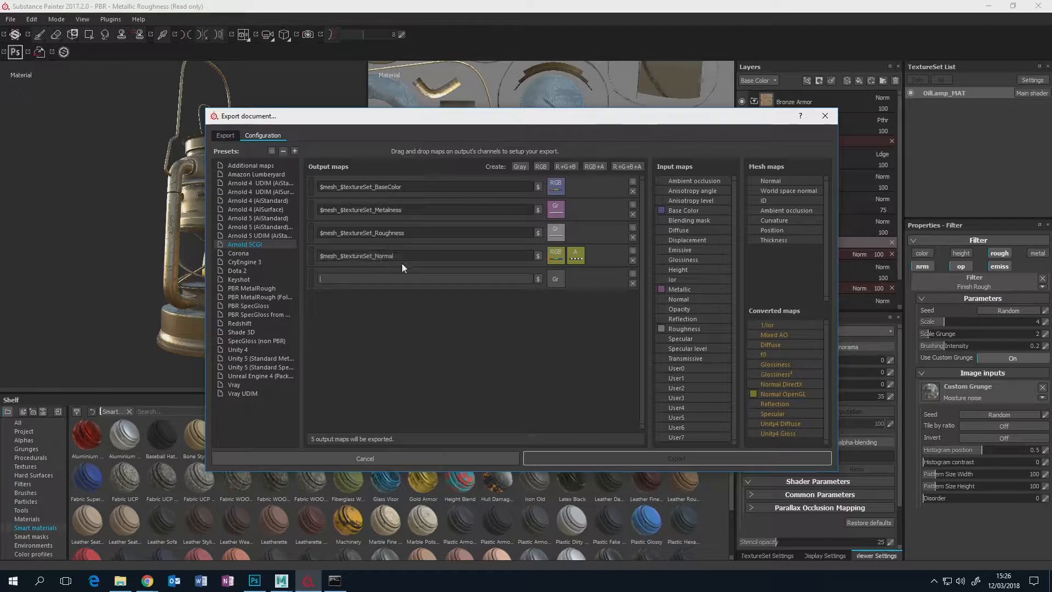
click(537, 279)
click(553, 301)
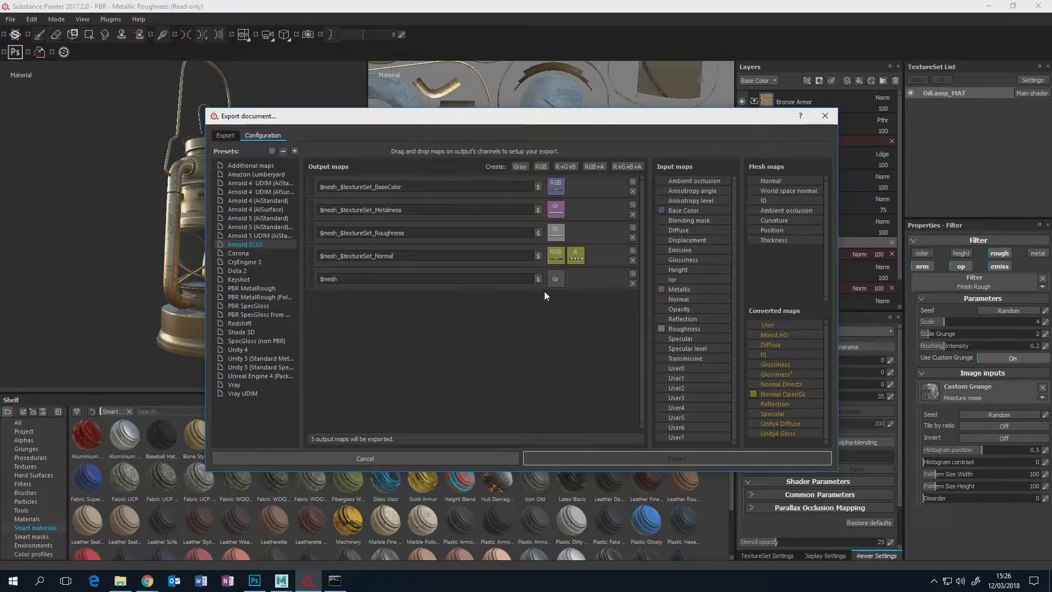
text(_)
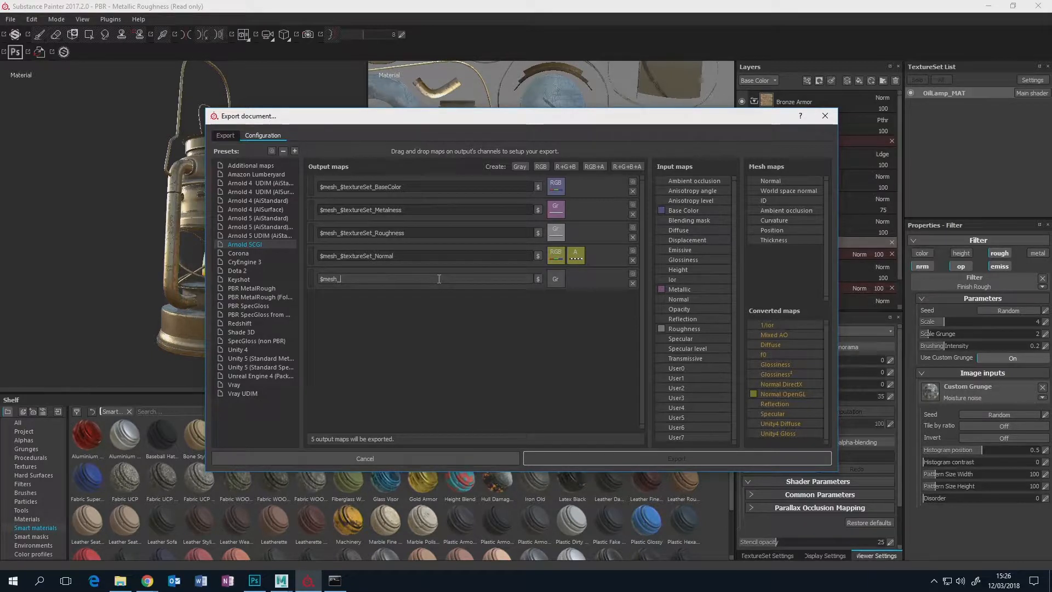
click(539, 279)
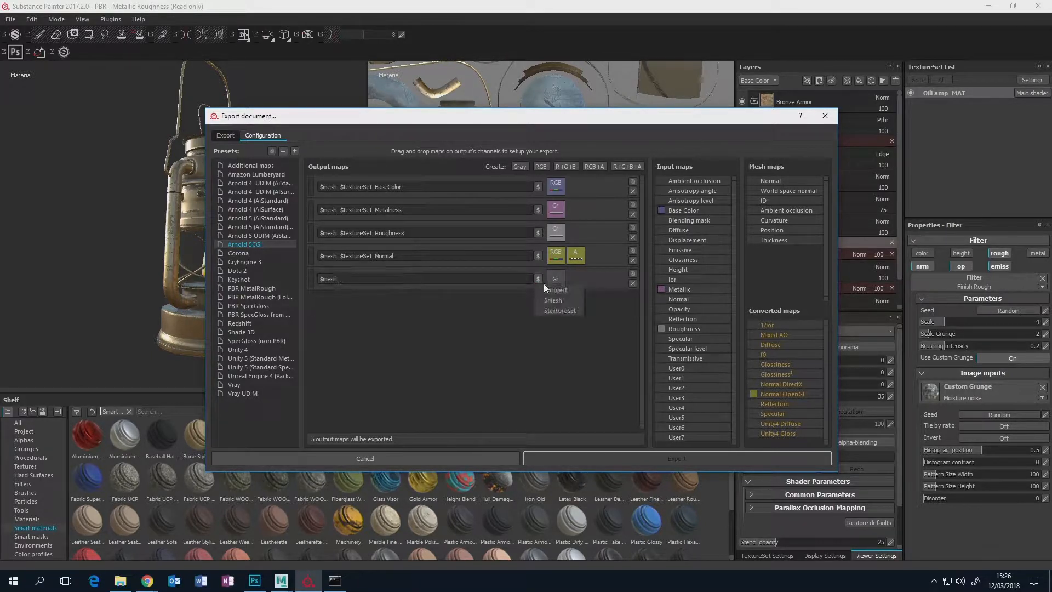
click(561, 308)
text(_)
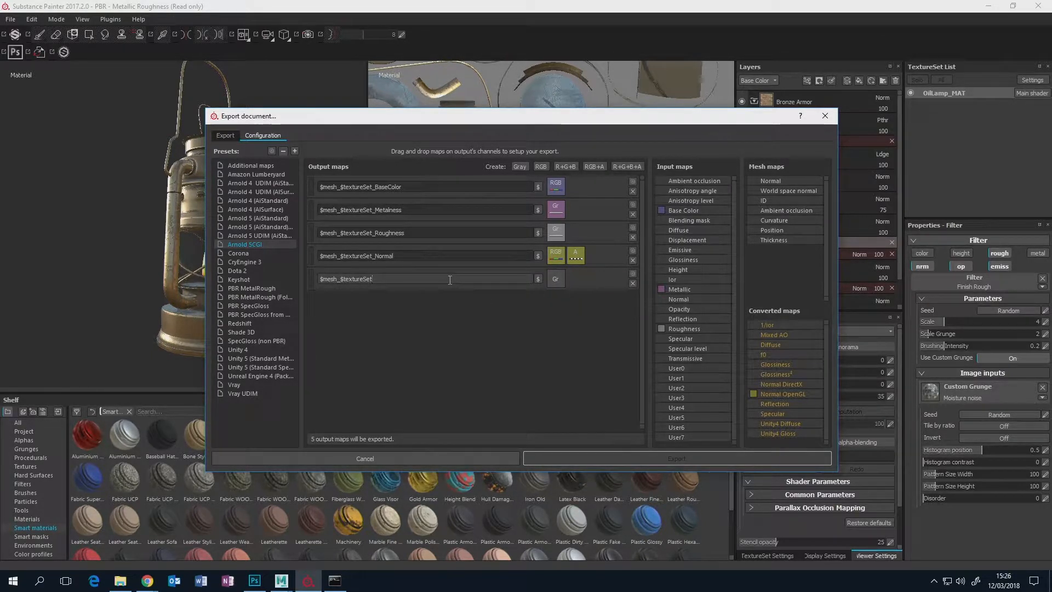
text(Opacity)
drag(684, 308, 554, 278)
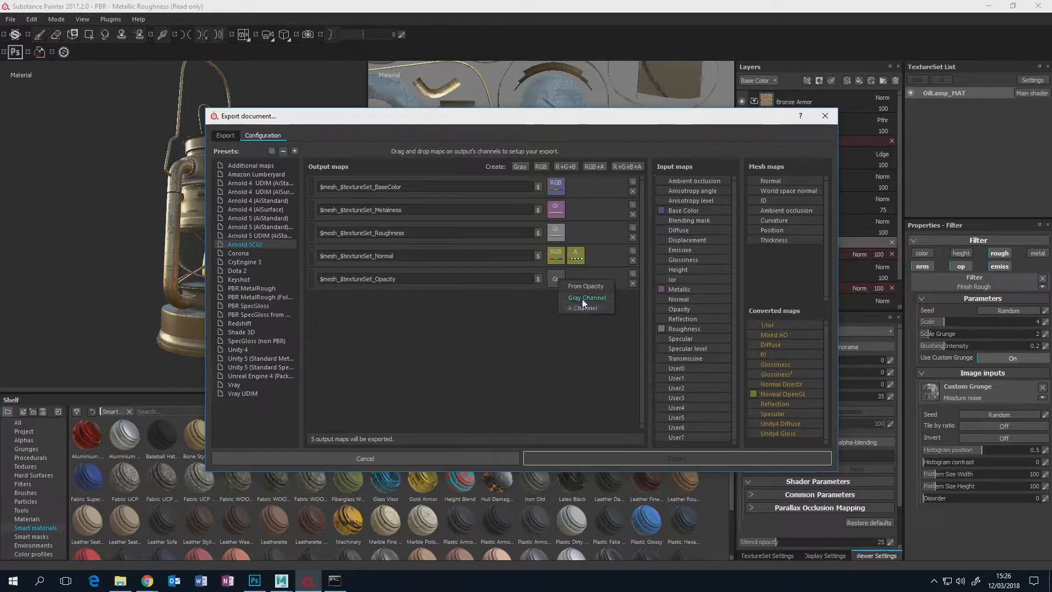
click(582, 298)
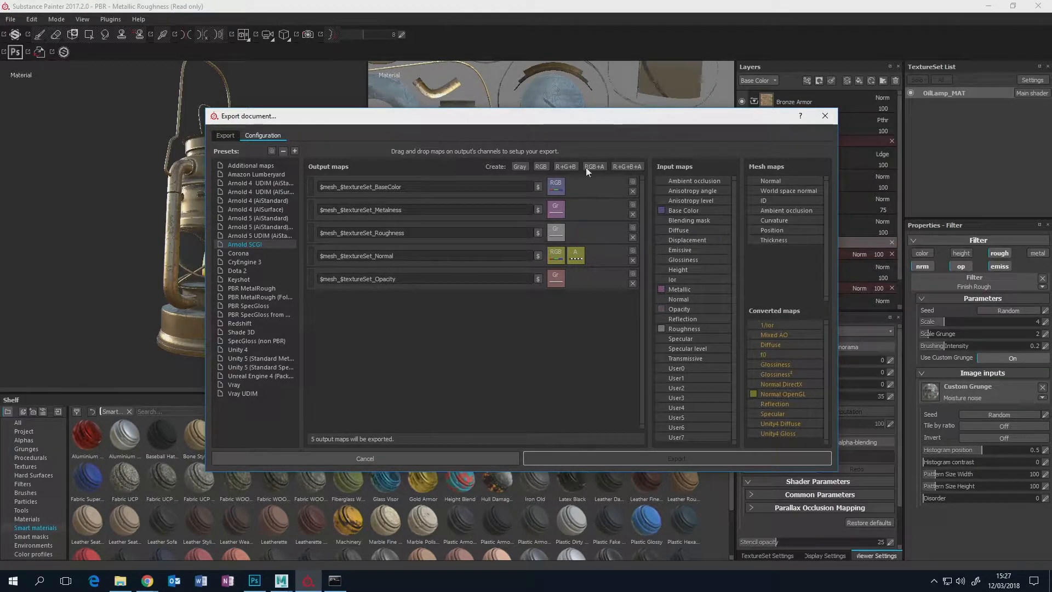
- Add an RGB output map named $mesh_$textureSet_Emissive, assign the Emissive input's RGB channels to it and return to the main export settings
click(542, 166)
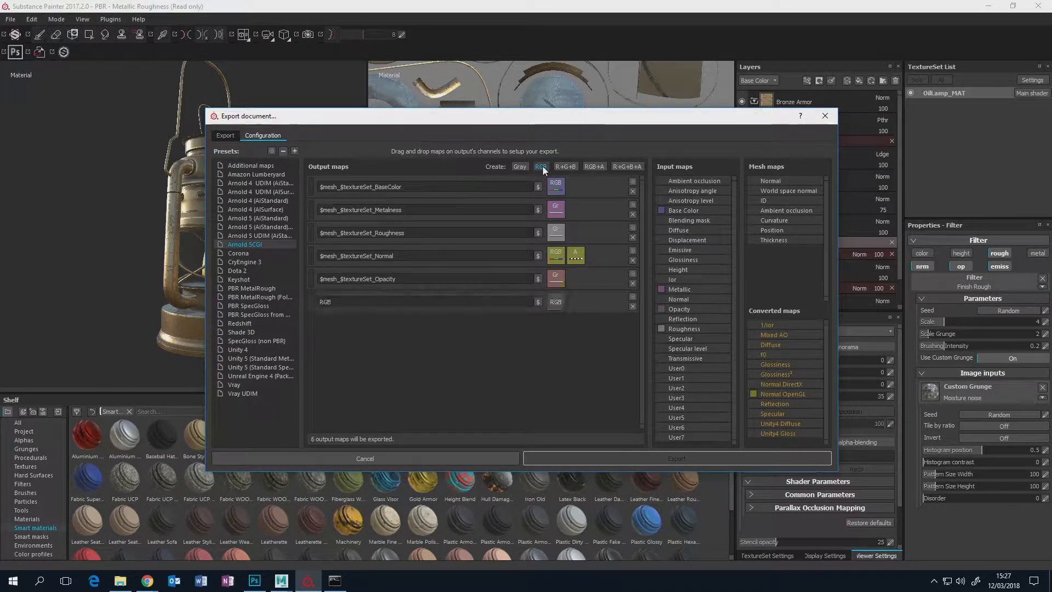
click(332, 304)
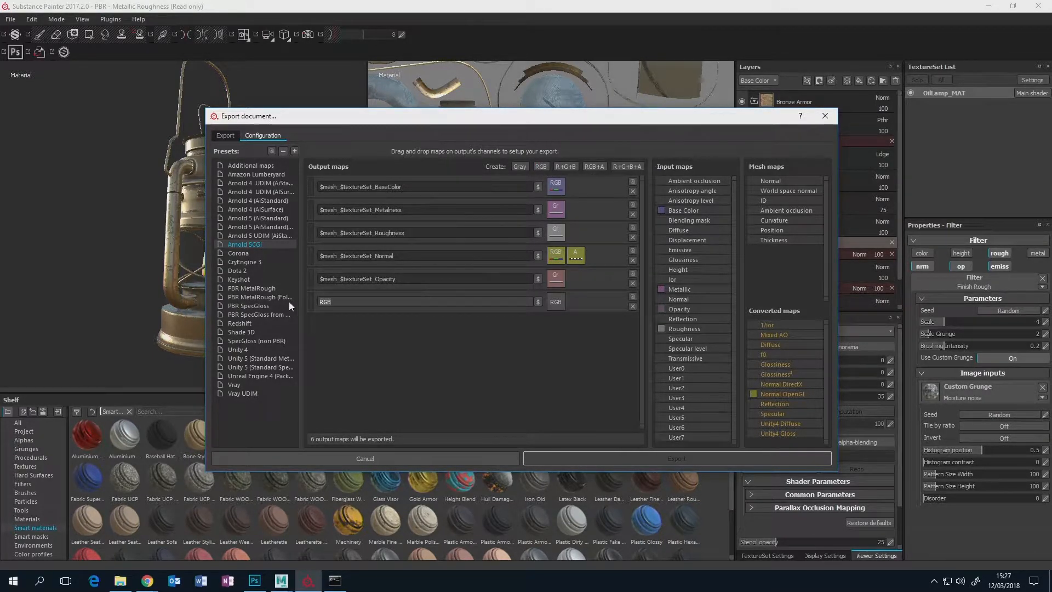
drag(379, 279, 285, 281)
key(ctrl+c)
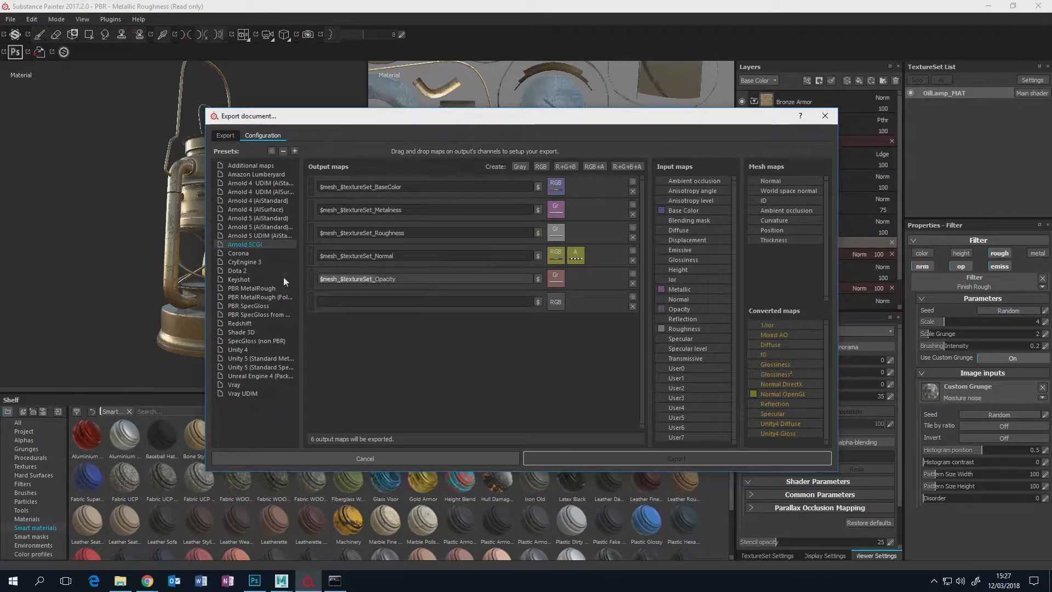
click(381, 302)
key(ctrl+v)
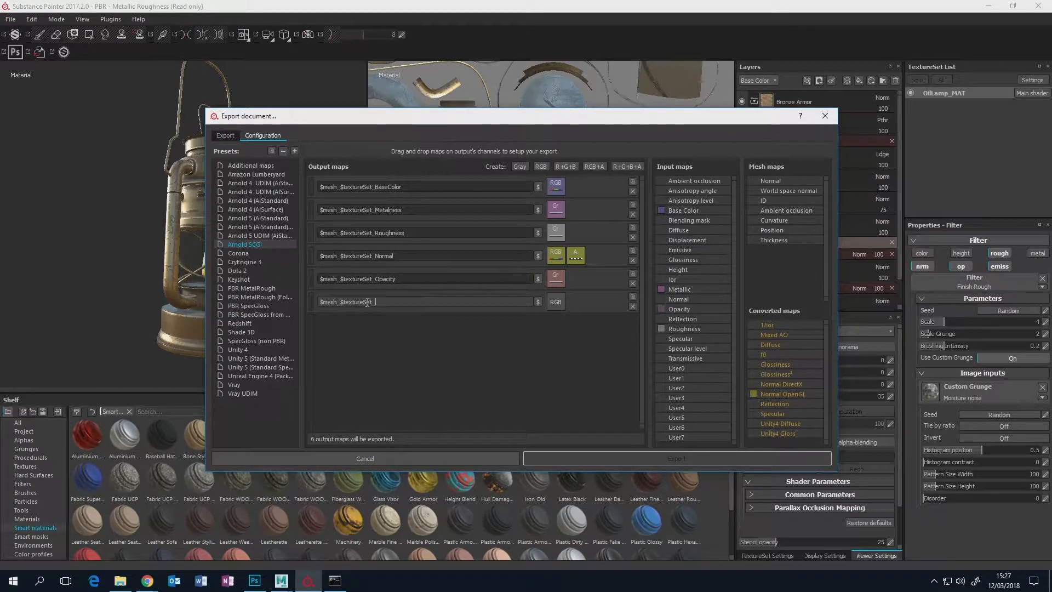
text(Emissive)
drag(692, 251, 553, 300)
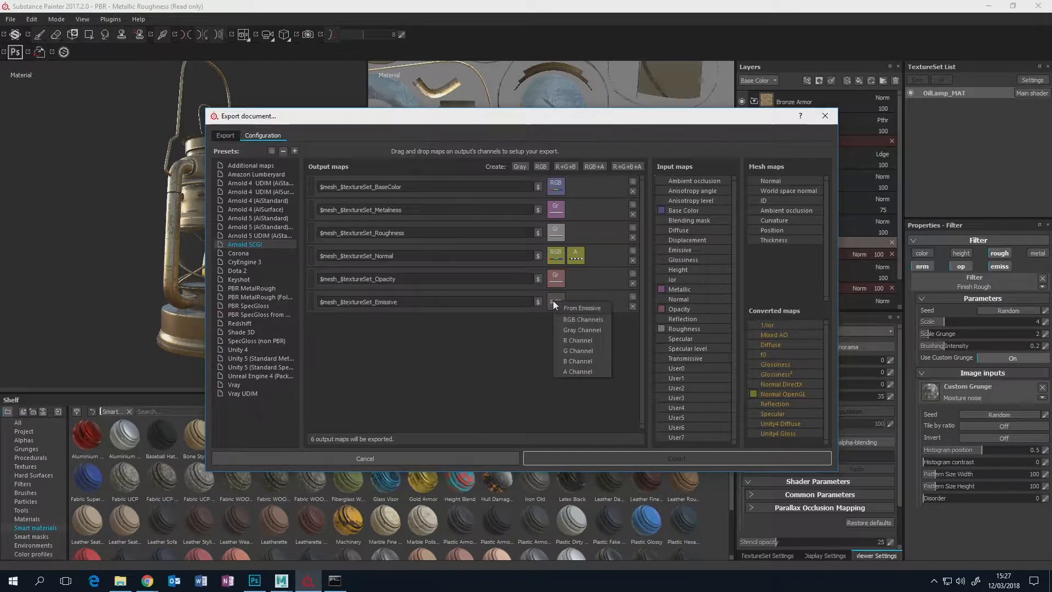
click(582, 320)
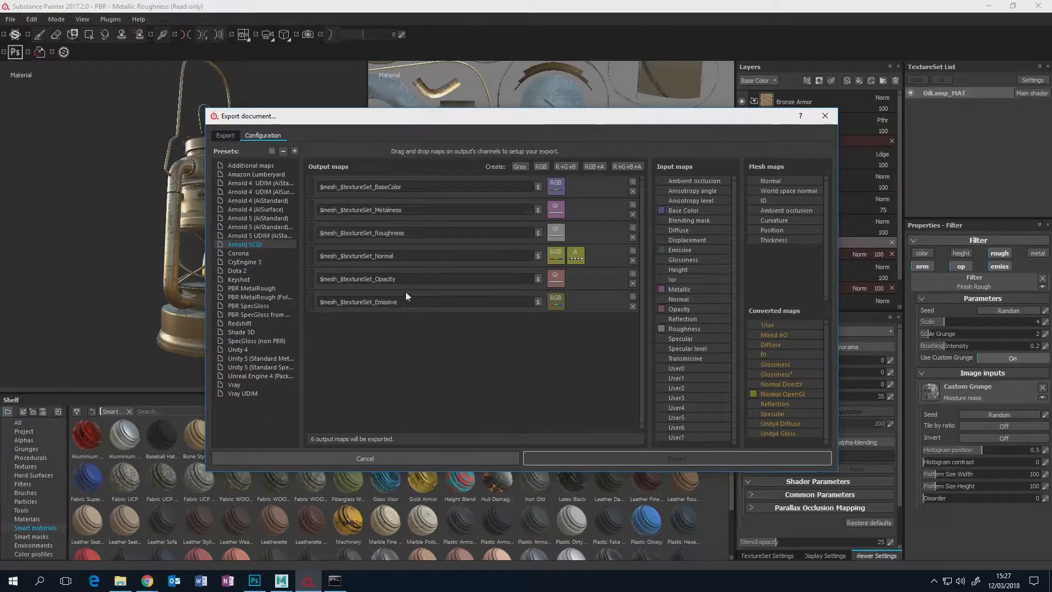
click(225, 135)
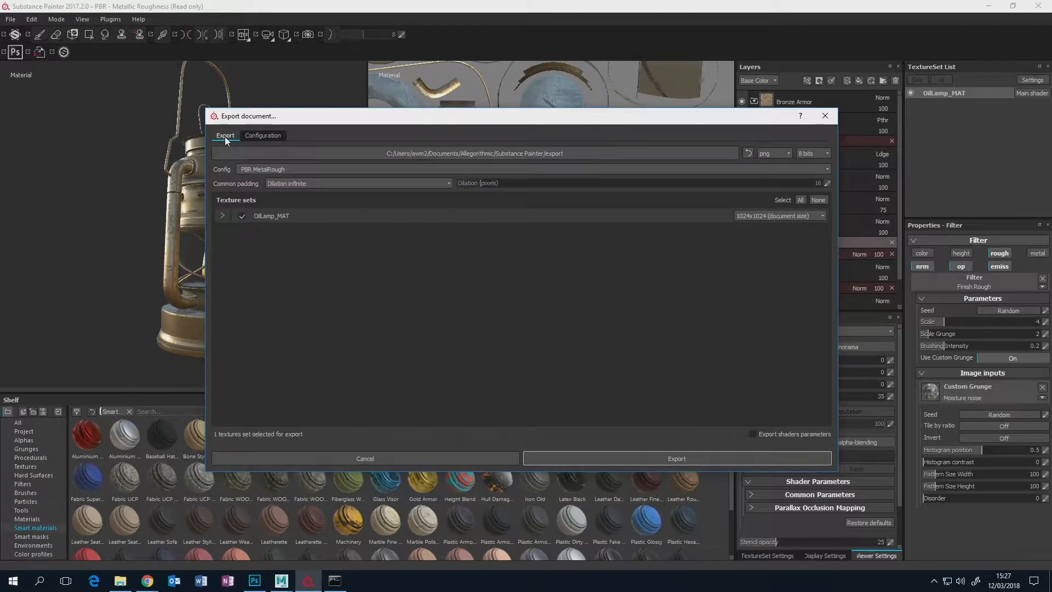
- Expand the OilLamp_MAT export maps and browse for the output folder to maya/projects/Substance_PartTWO/sourceimages
click(220, 215)
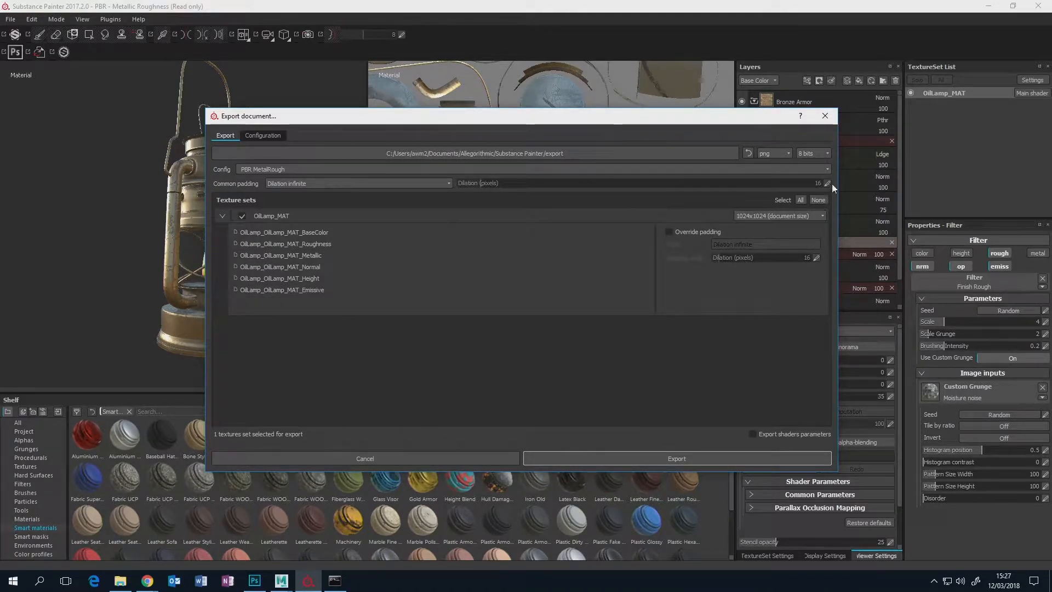
click(483, 153)
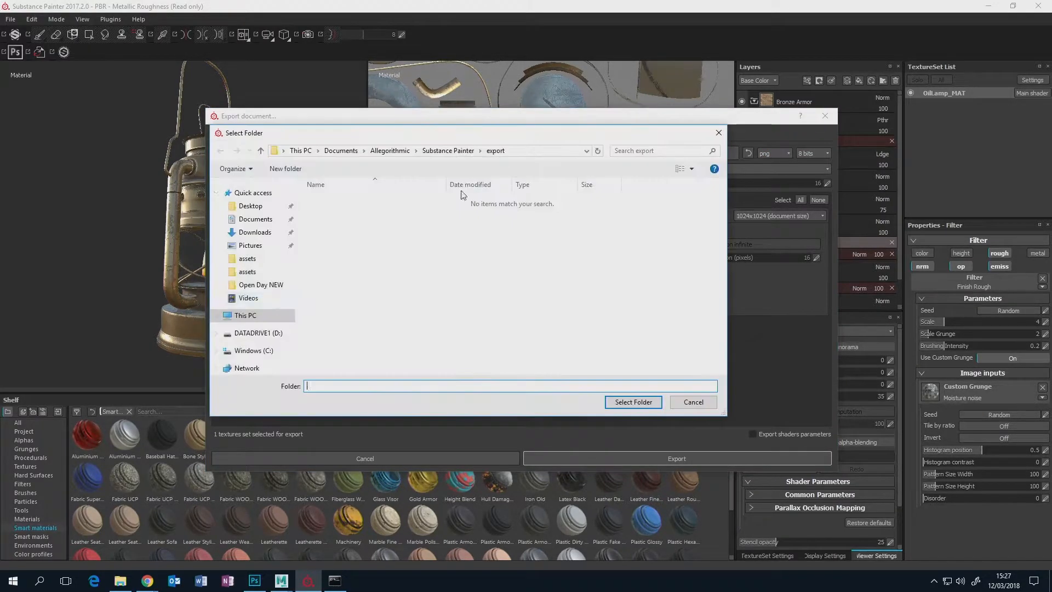
click(253, 220)
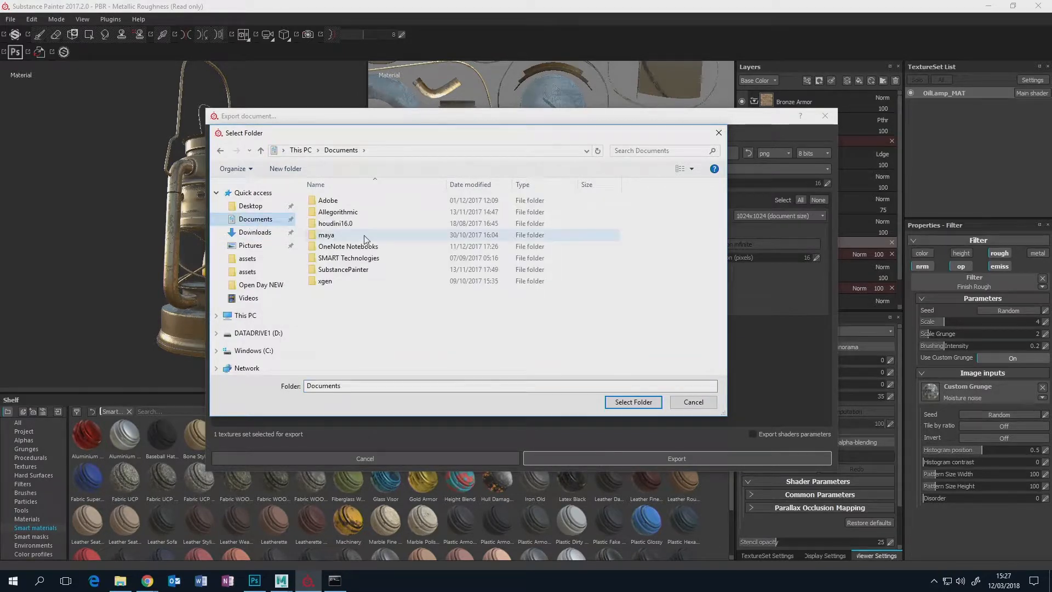
double_click(366, 239)
double_click(359, 237)
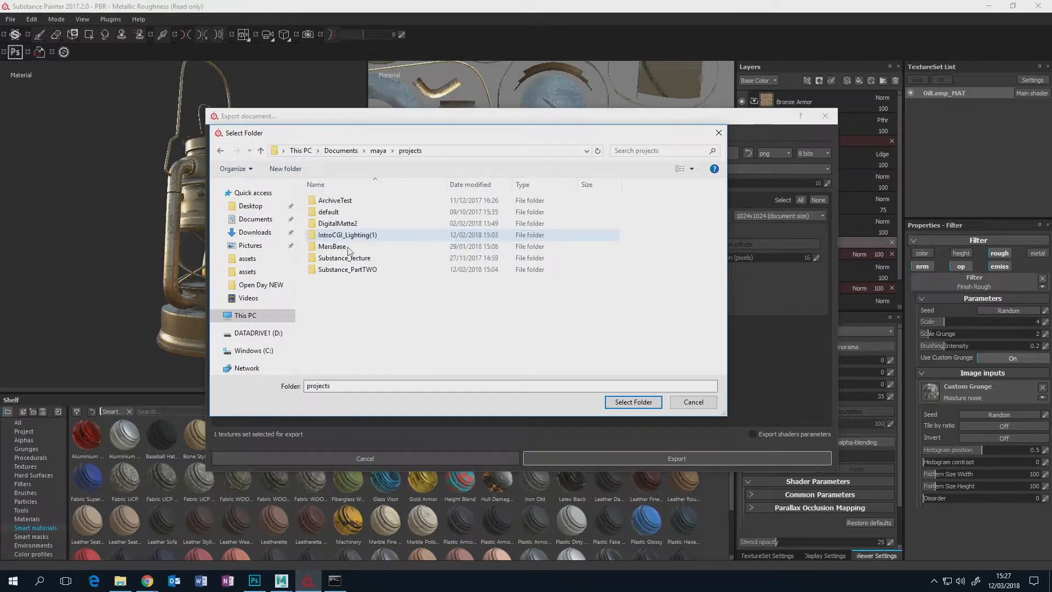
double_click(350, 270)
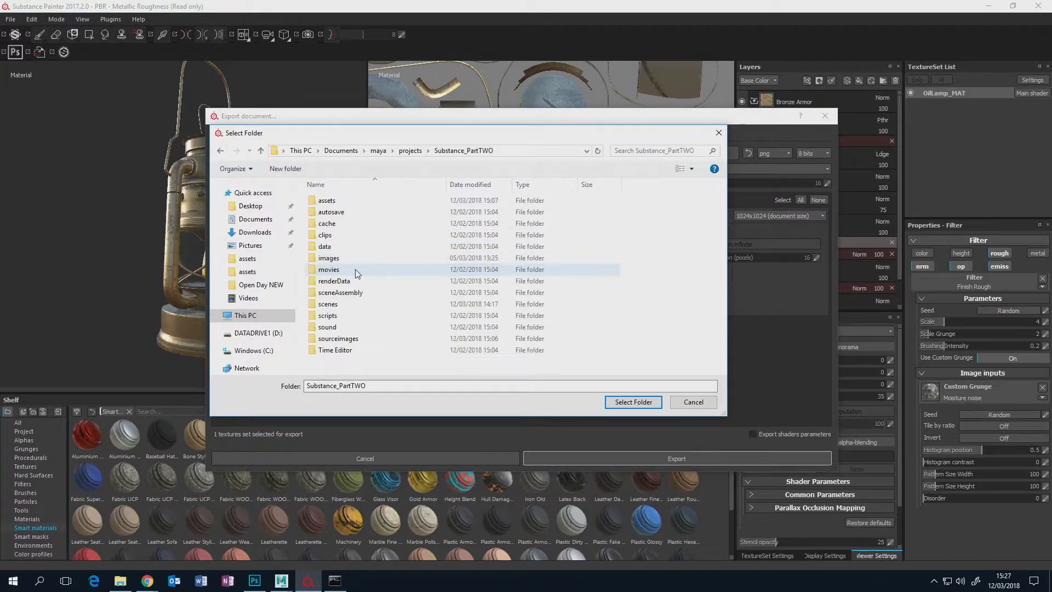
double_click(344, 338)
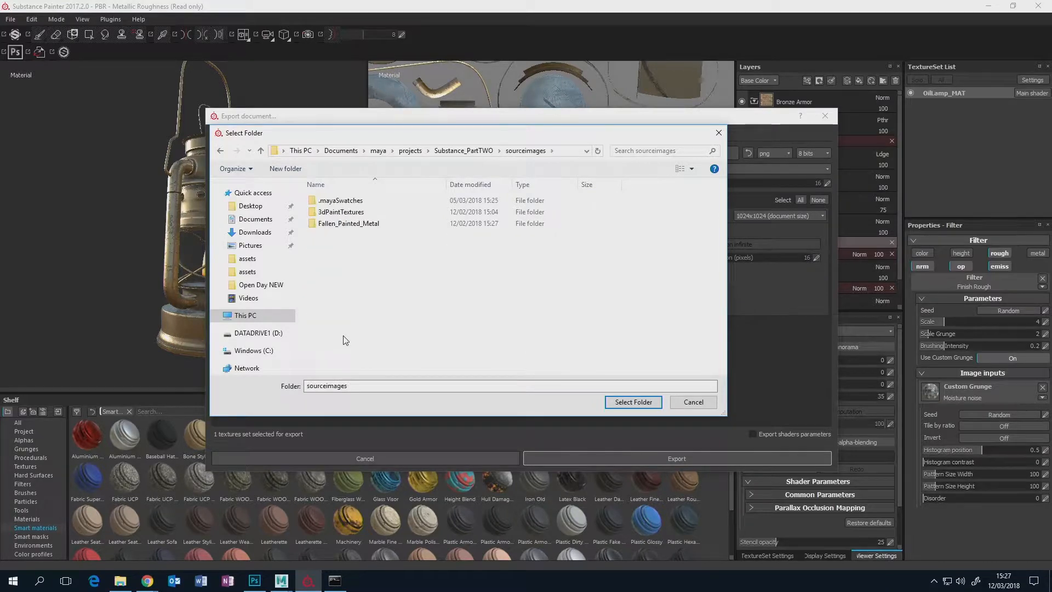
- Create a folder named OilLamp inside sourceimages and set it as the texture export destination
click(285, 168)
text(Oi)
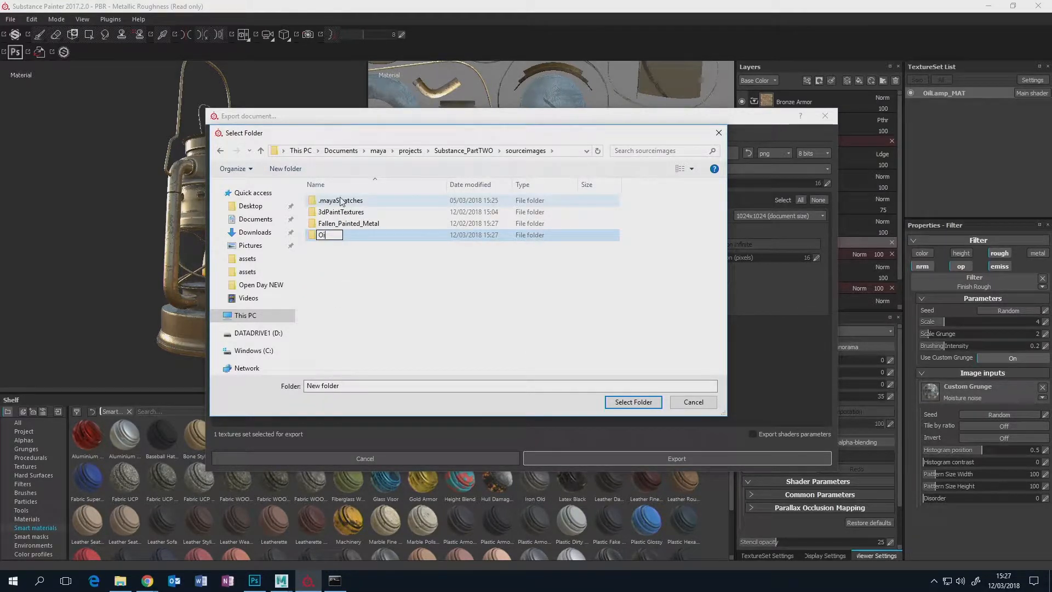
text(lLamLam)
key(Return)
double_click(343, 236)
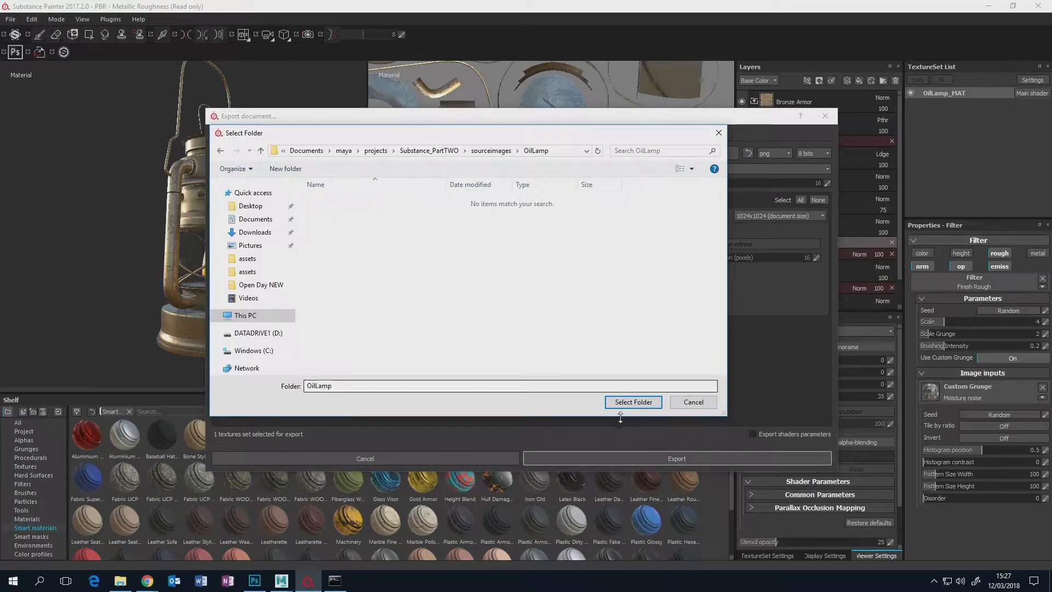
click(626, 403)
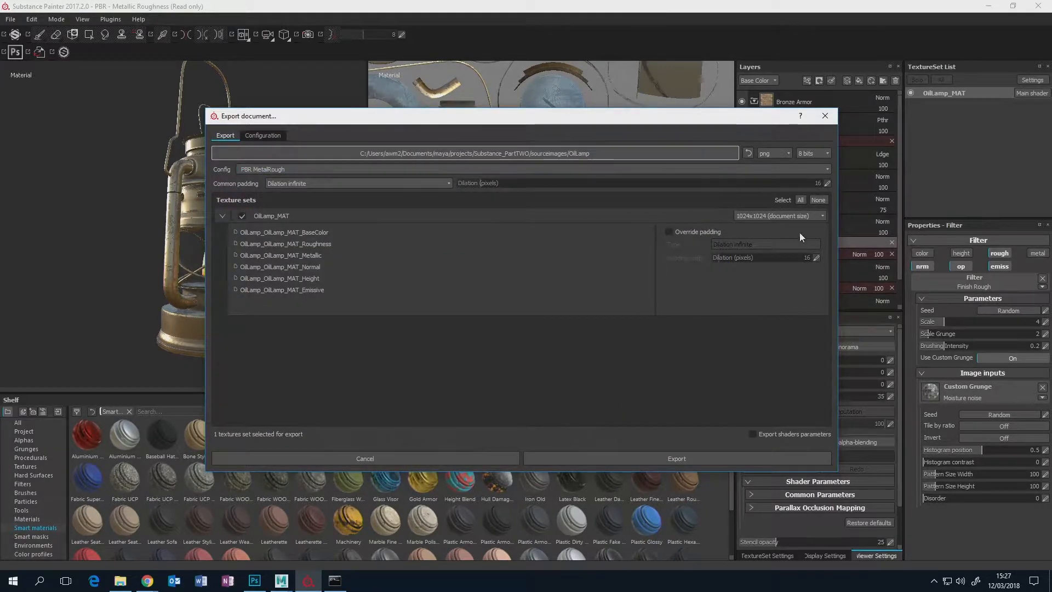
- Export the OilLamp_MAT textures at 2048x2048 and check the exported files in their folder
click(823, 215)
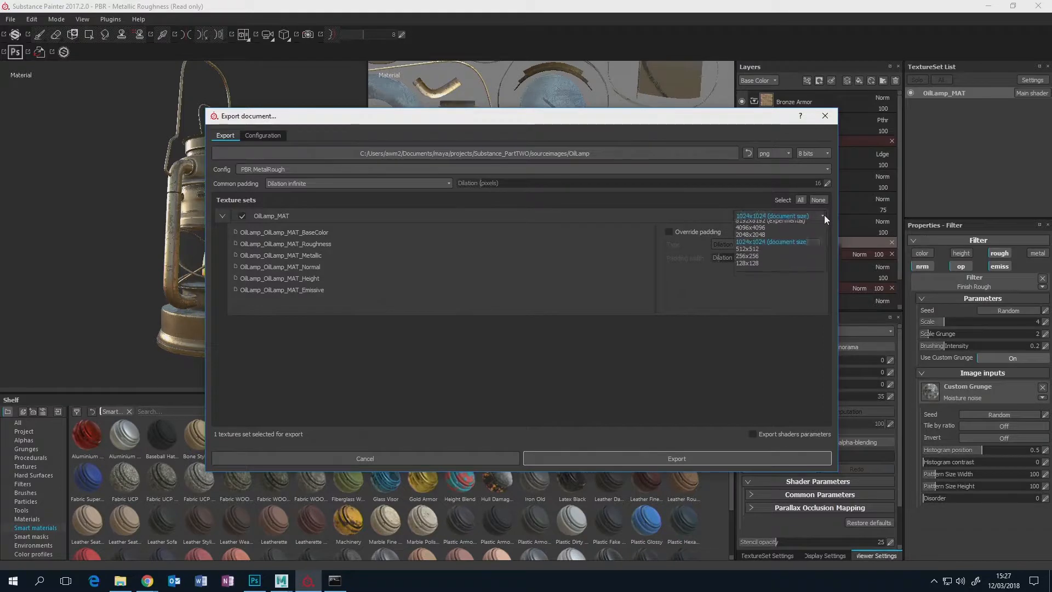
click(776, 239)
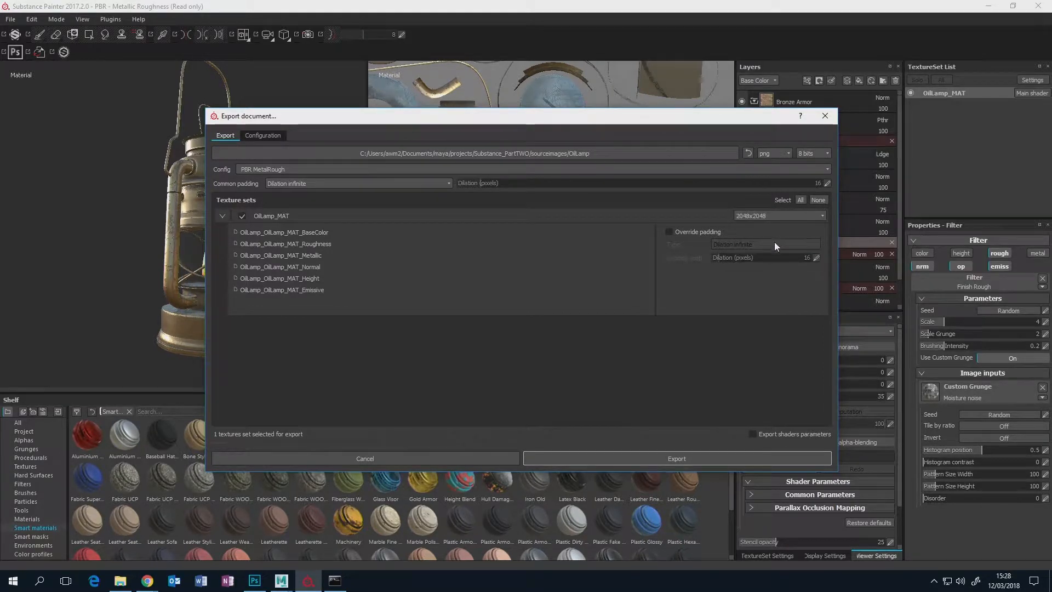
click(591, 458)
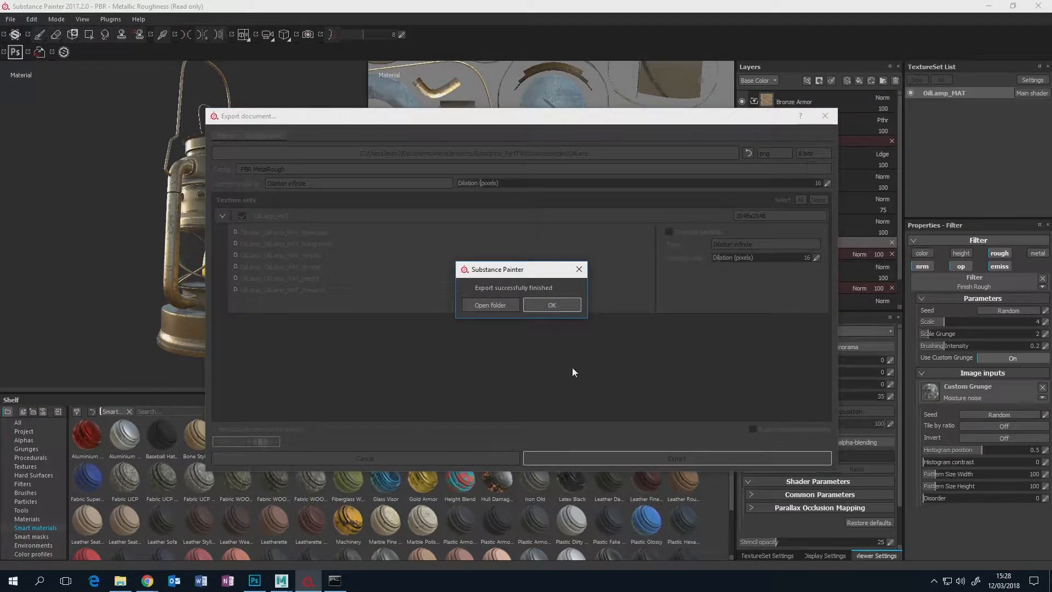
click(491, 306)
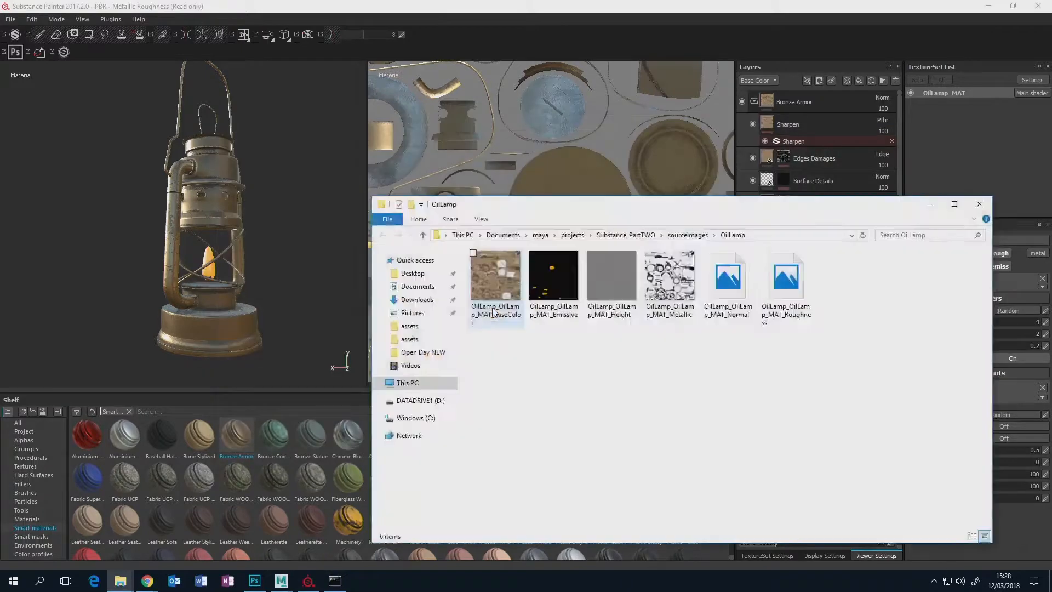
click(980, 204)
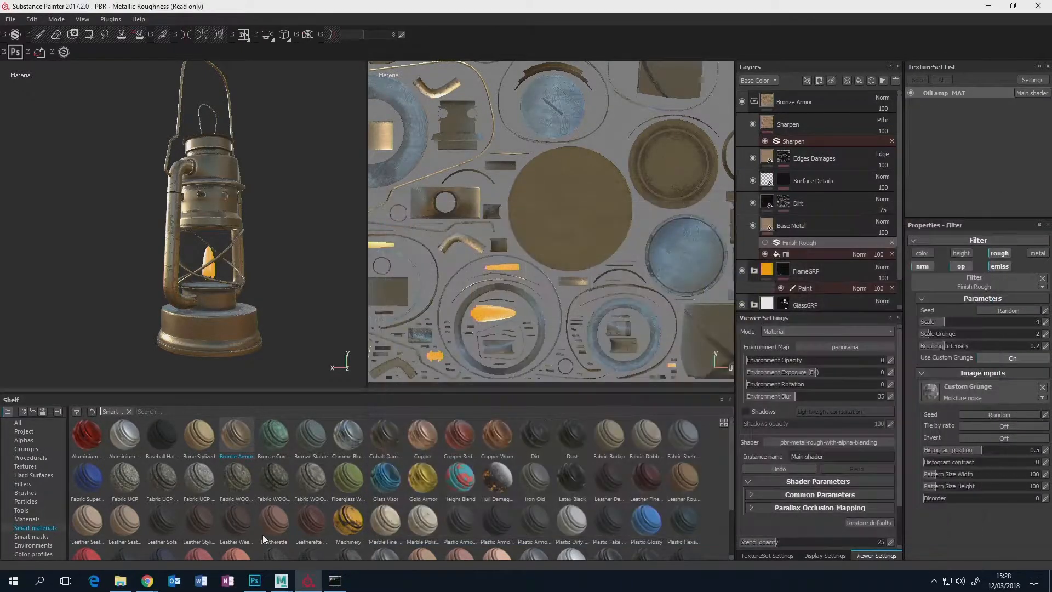
- Switch to Maya, close the UV Editor and UV Toolkit, and select the whole OilLamp mesh in object mode
click(286, 580)
click(341, 531)
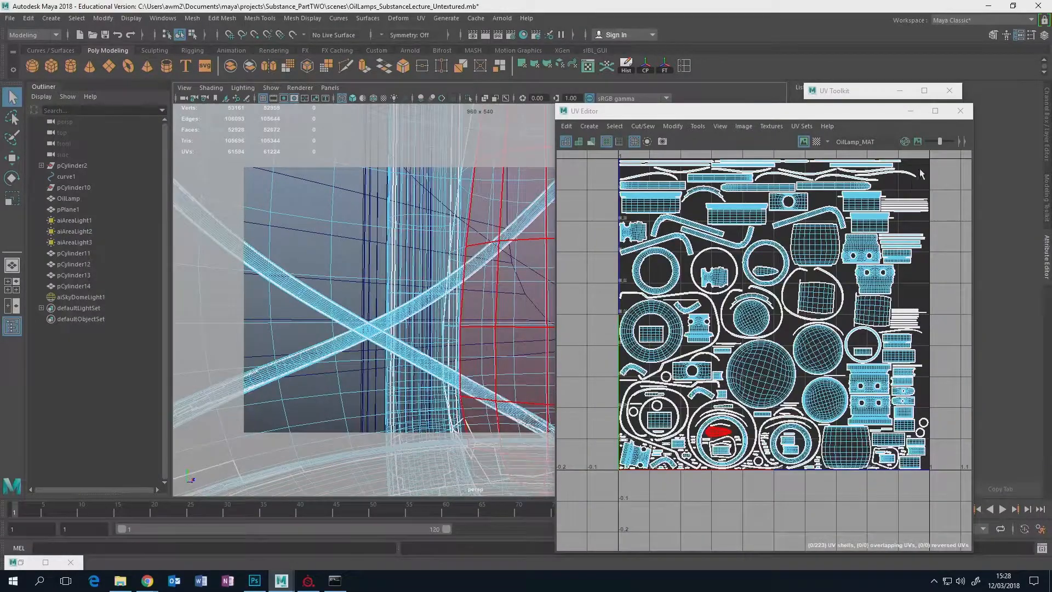
click(960, 111)
scroll(465, 307, down, 10)
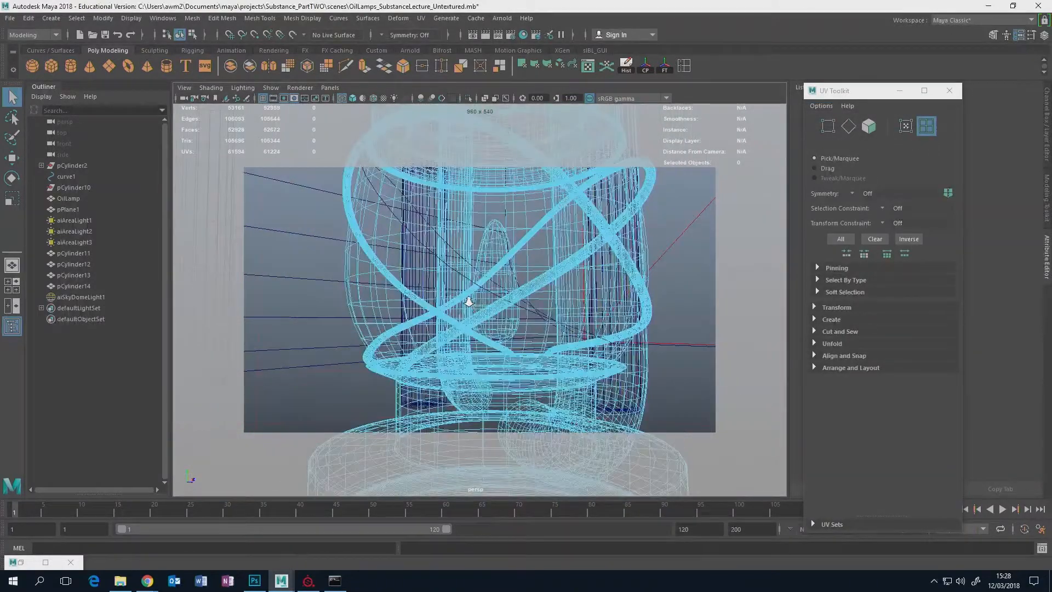
mouse_move(499, 295)
alt+mouse_down()
mouse_move(514, 275)
mouse_move(482, 285)
alt+mouse_up()
alt+right_drag(482, 285, 657, 179)
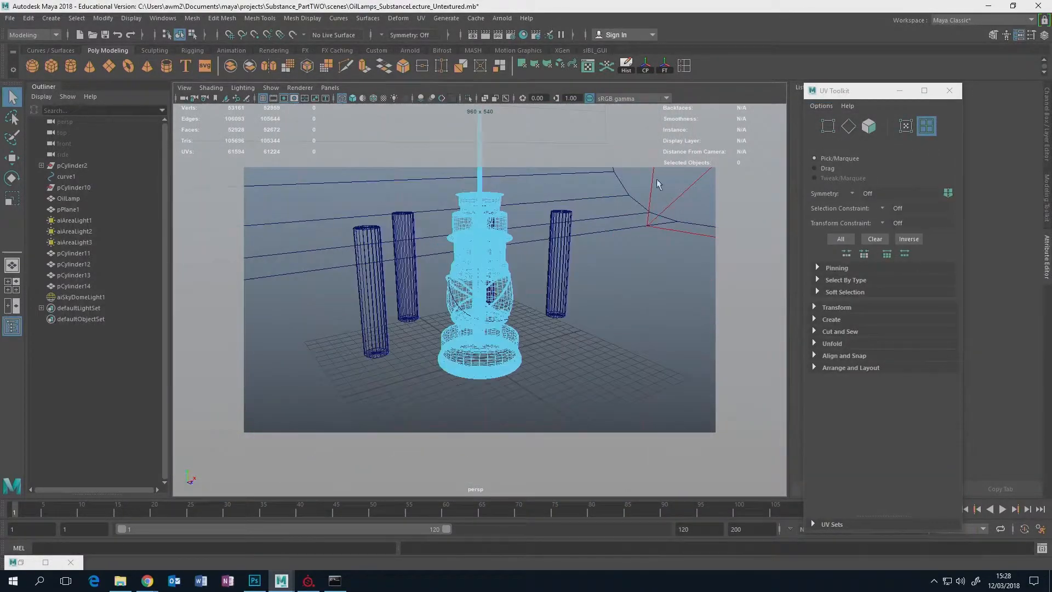
alt+drag(601, 252, 499, 239)
right_drag(499, 240, 526, 222)
mouse_move(539, 271)
alt+mouse_down()
mouse_move(542, 291)
mouse_move(532, 285)
alt+mouse_up()
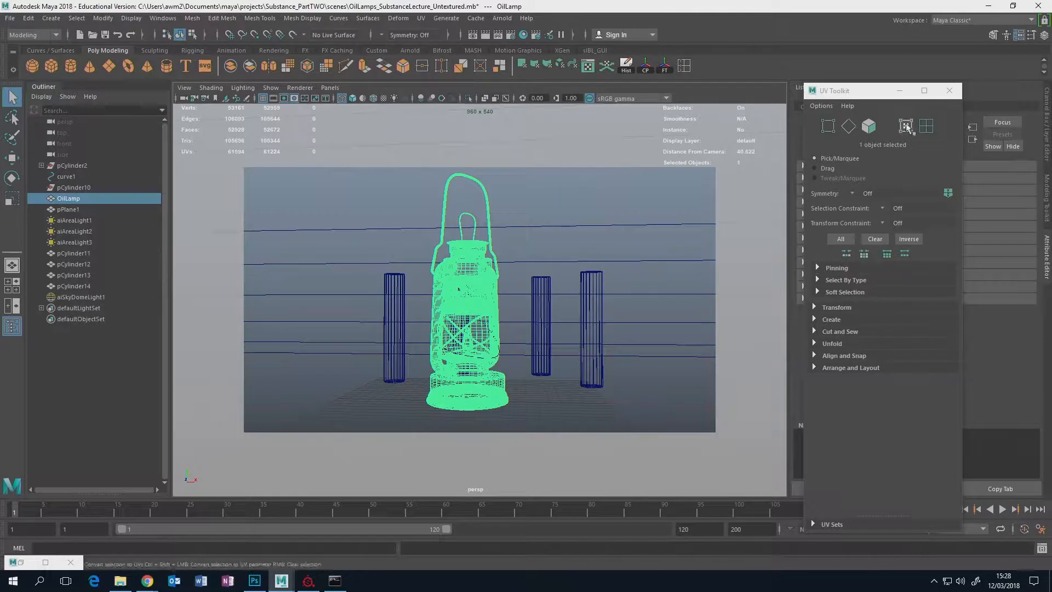
click(950, 91)
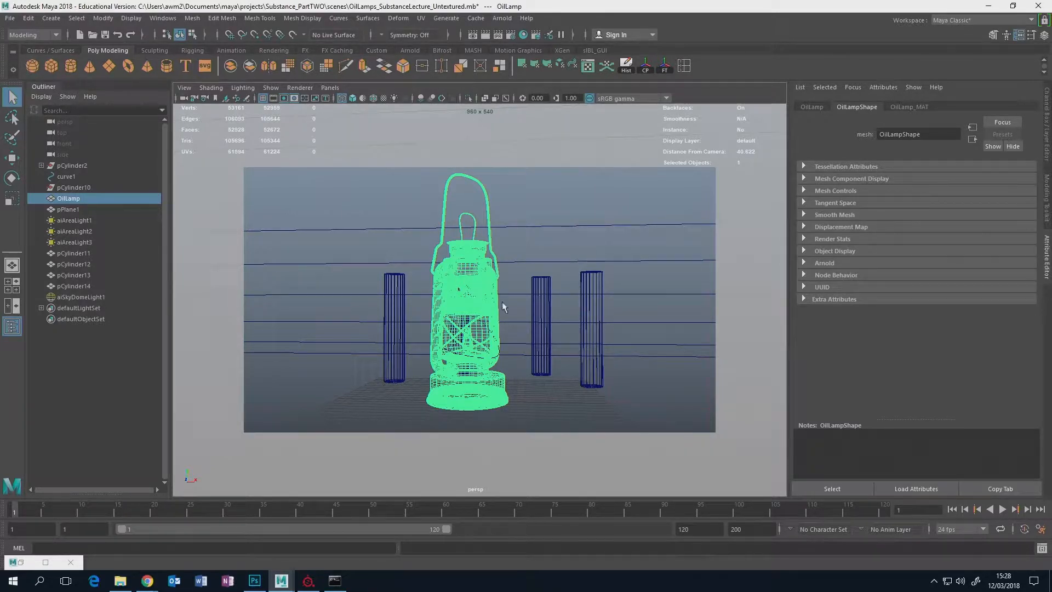
- Turn off Opaque in the Arnold attributes of the OilLamp shape
click(804, 264)
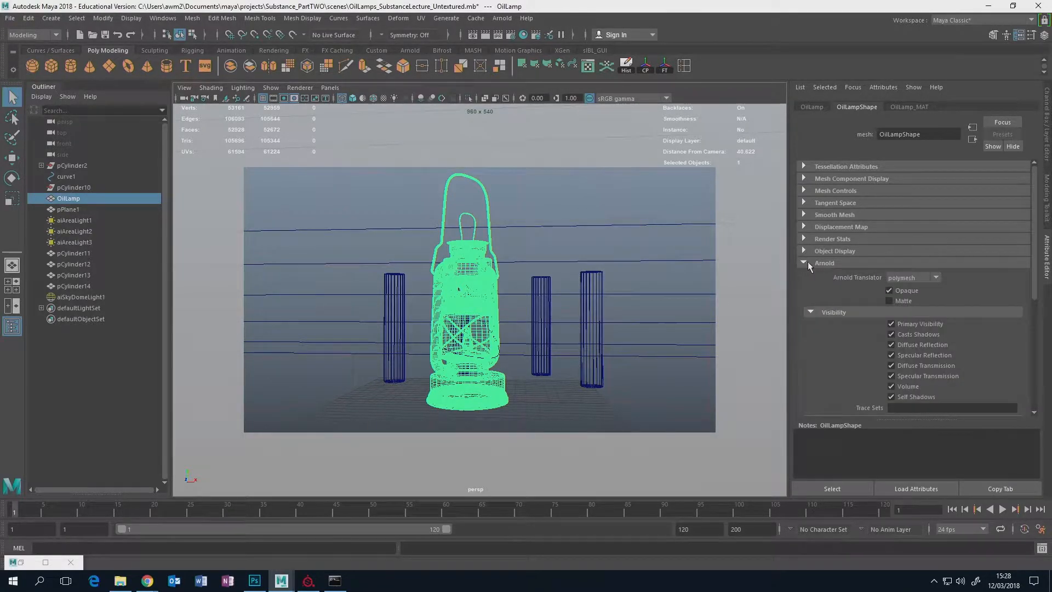
click(890, 290)
alt+drag(426, 337, 462, 280)
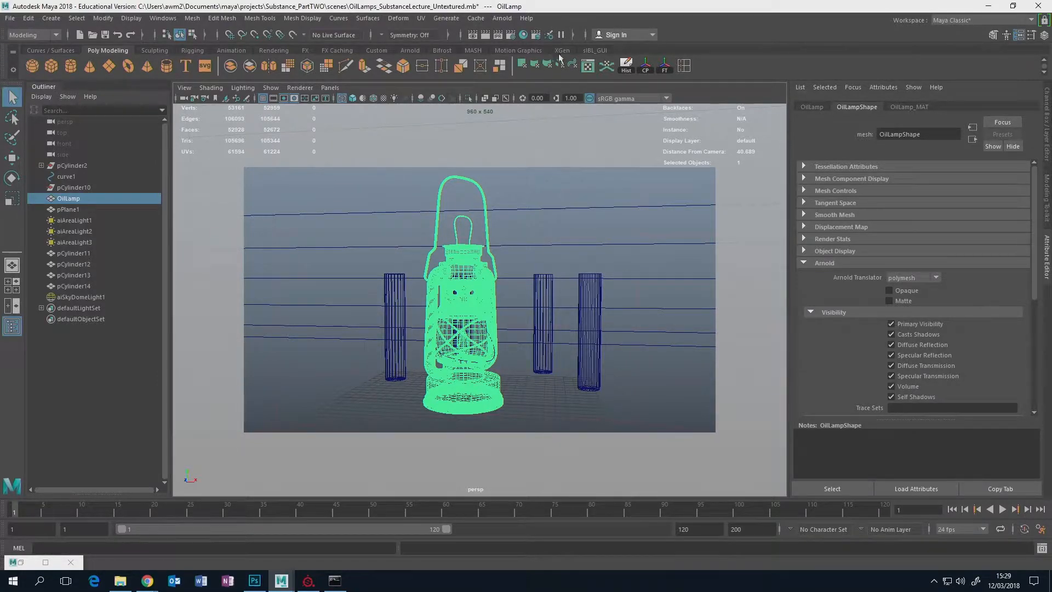
- Open the Hypershade, create a new aiStandardSurface material and graph only its network
click(524, 36)
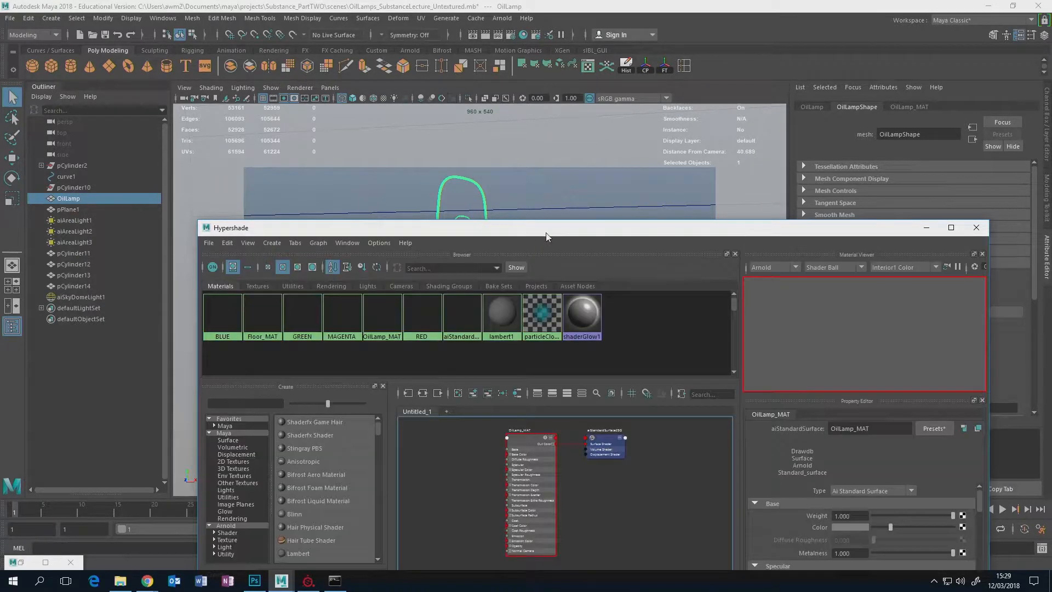
drag(546, 234, 582, 134)
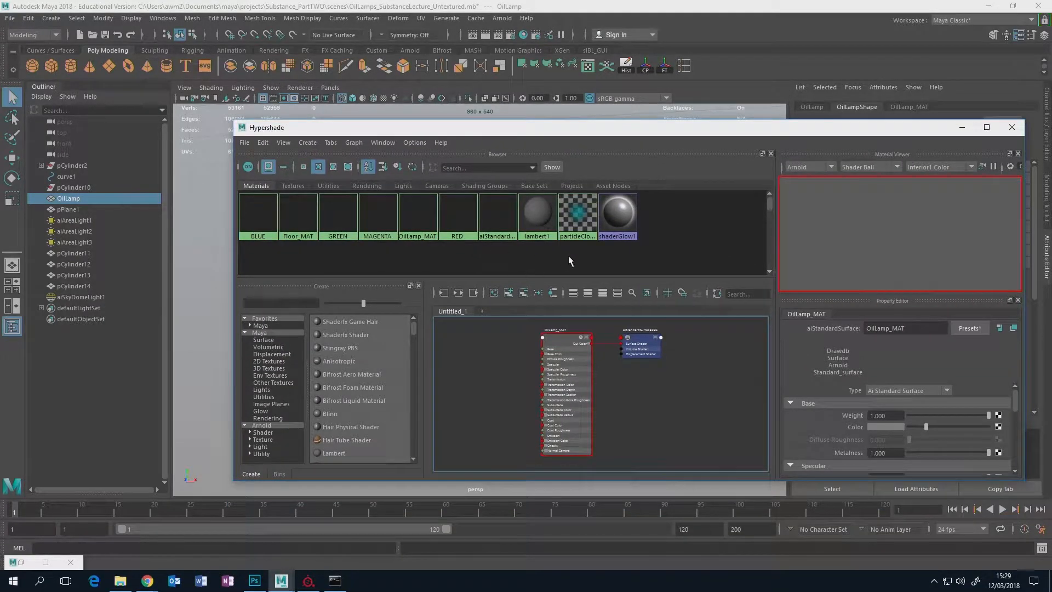
click(496, 219)
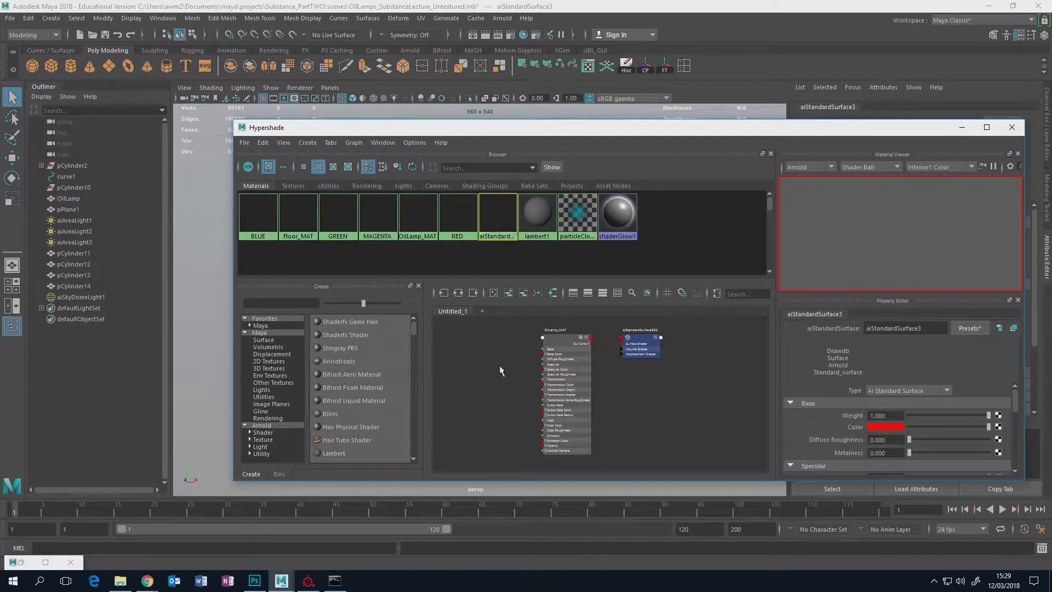
key(Tab)
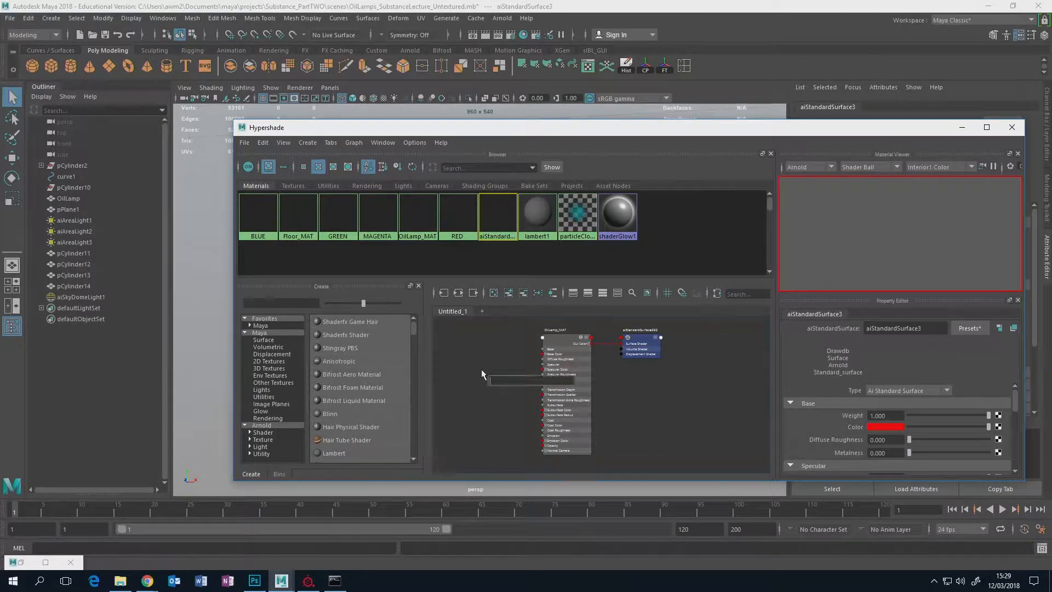
text(standar)
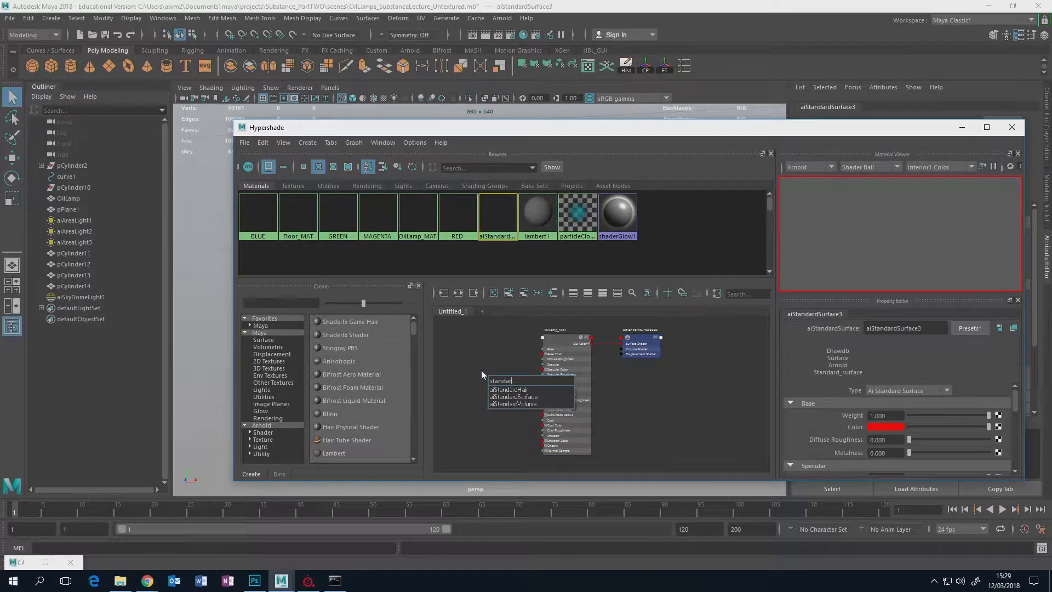
click(525, 397)
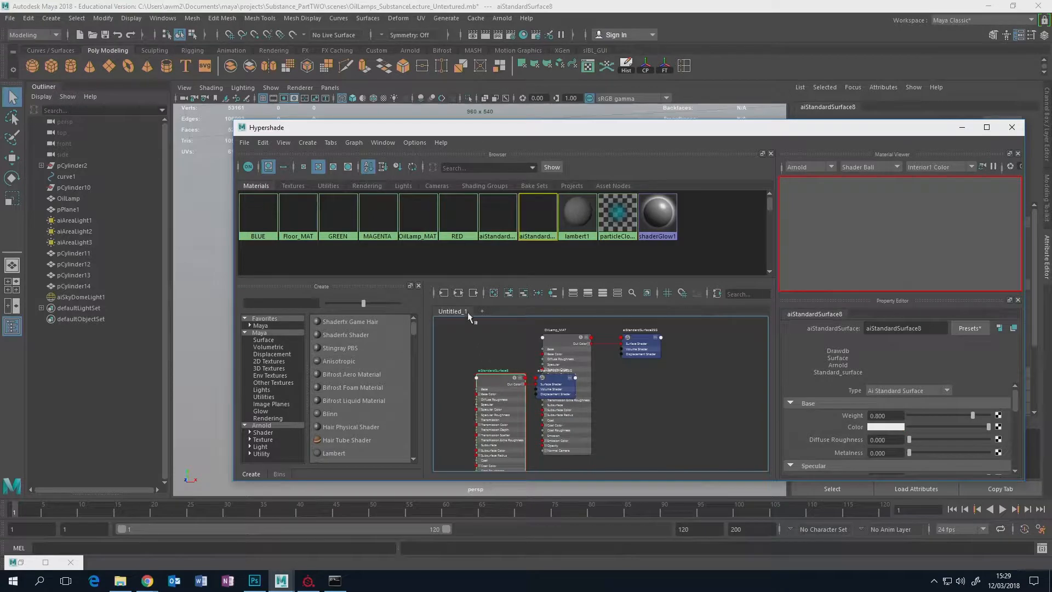
click(458, 292)
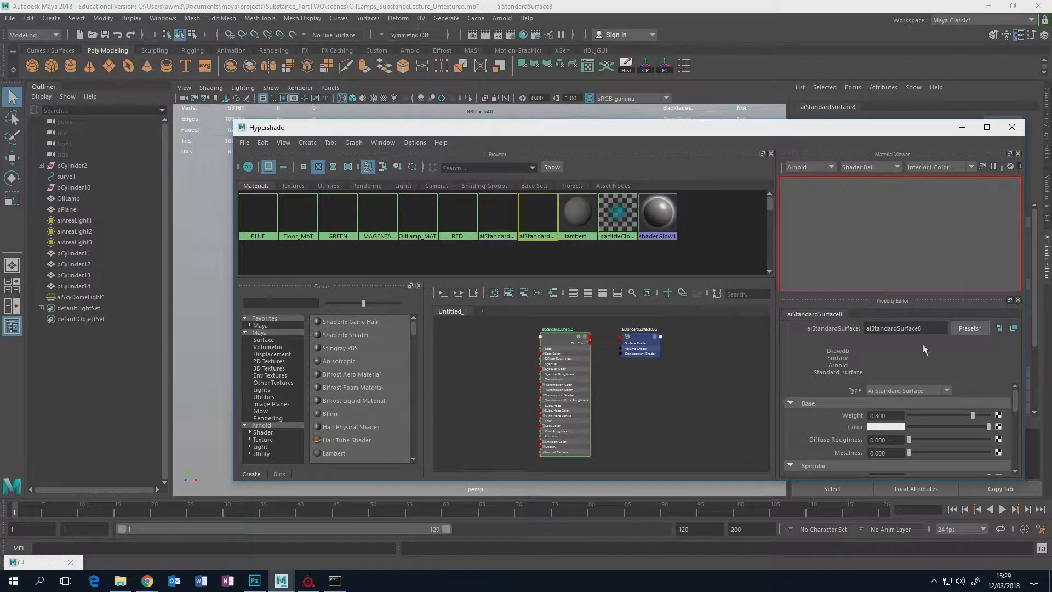
- Rename the new material OilLampMAT and set its base weight to 1
drag(923, 328, 788, 325)
text(OilLampMAT)
key(Return)
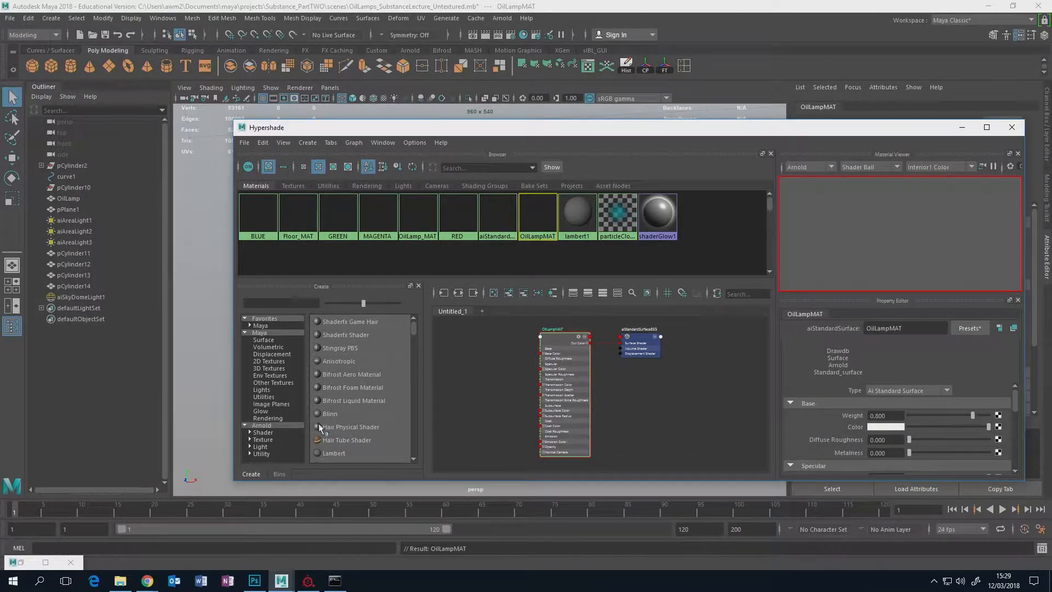
click(70, 563)
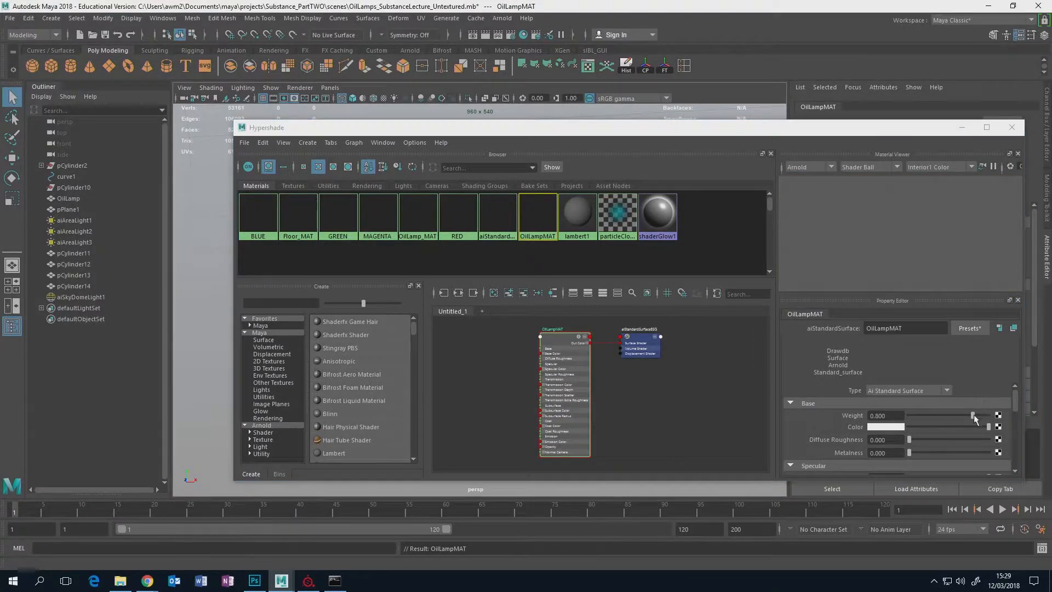
drag(974, 416, 999, 416)
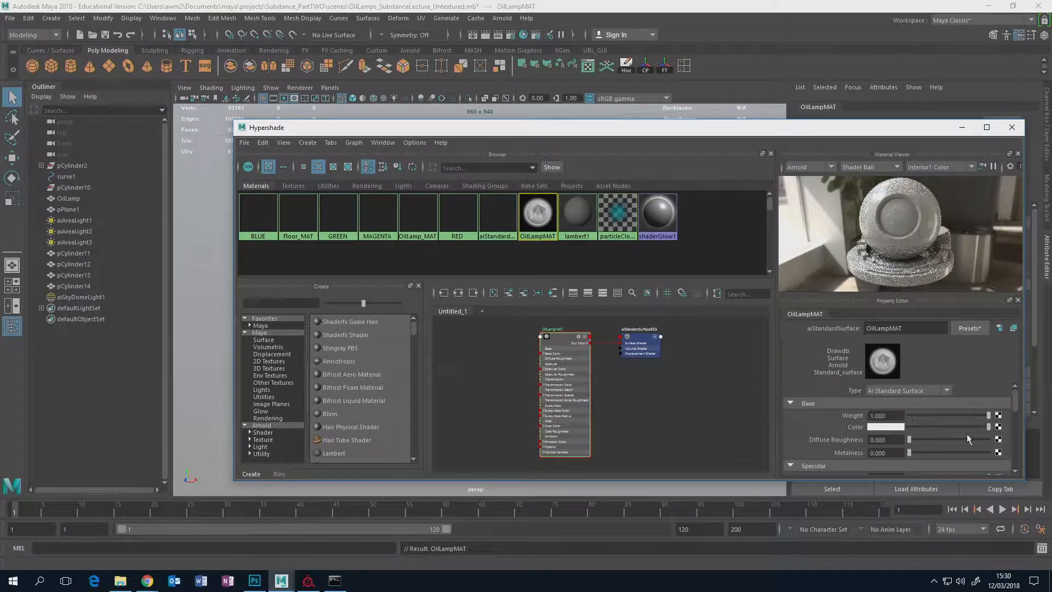
- Map OilLampMAT's base color to a file texture using OilLamp_OilLamp_MAT_BaseColor.png from the OilLamp folder, and show its attributes in Lookdev view
click(998, 426)
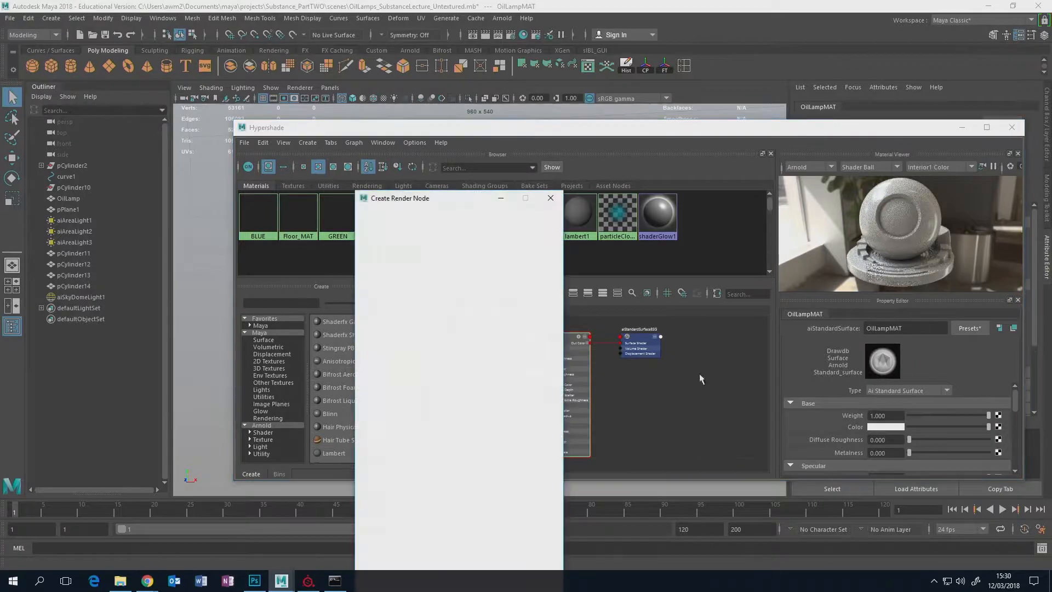
click(462, 288)
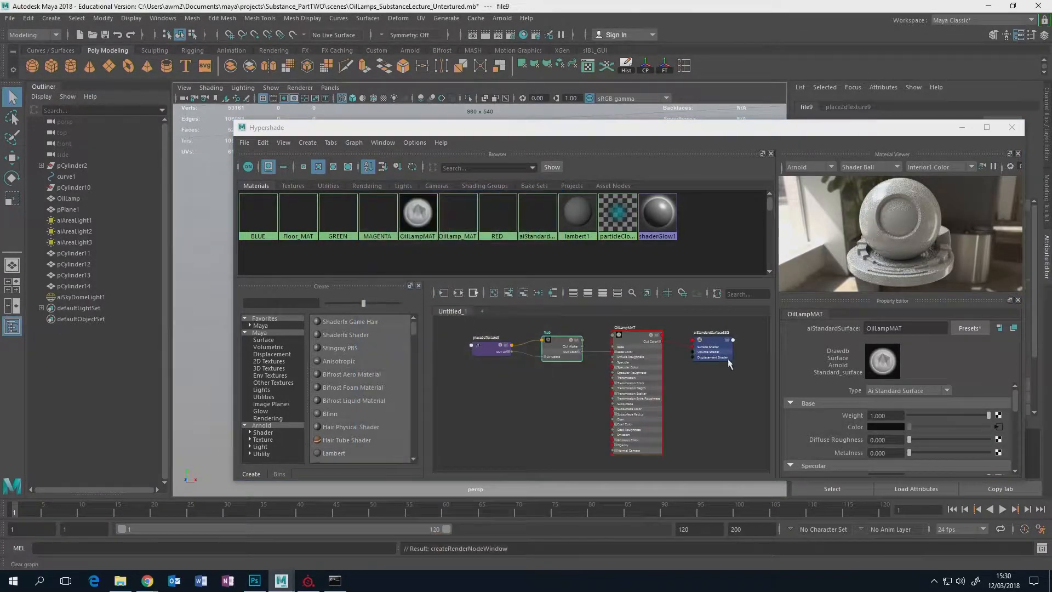
click(1001, 437)
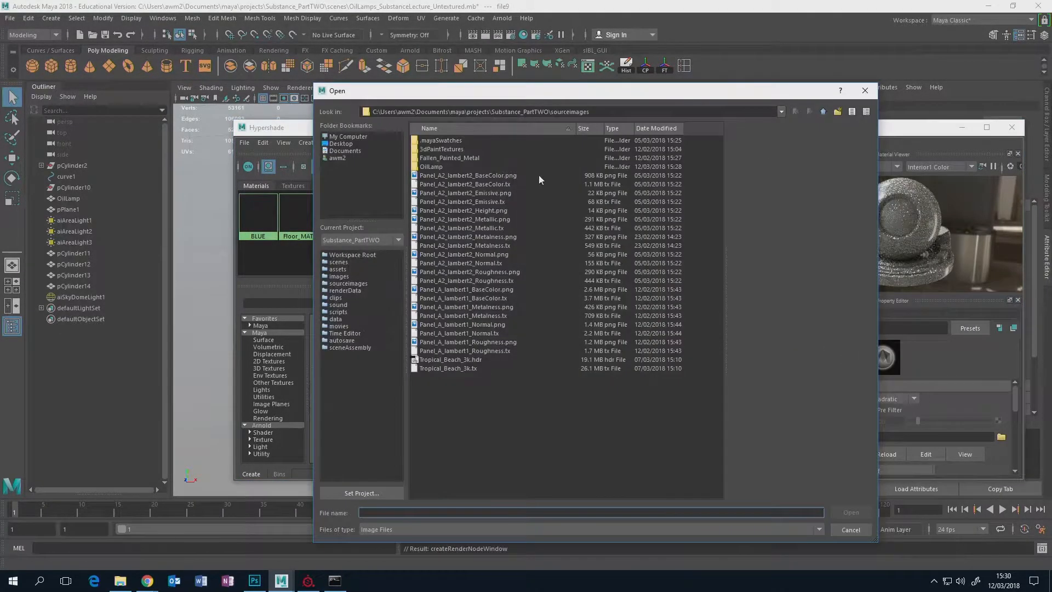
double_click(442, 168)
click(487, 141)
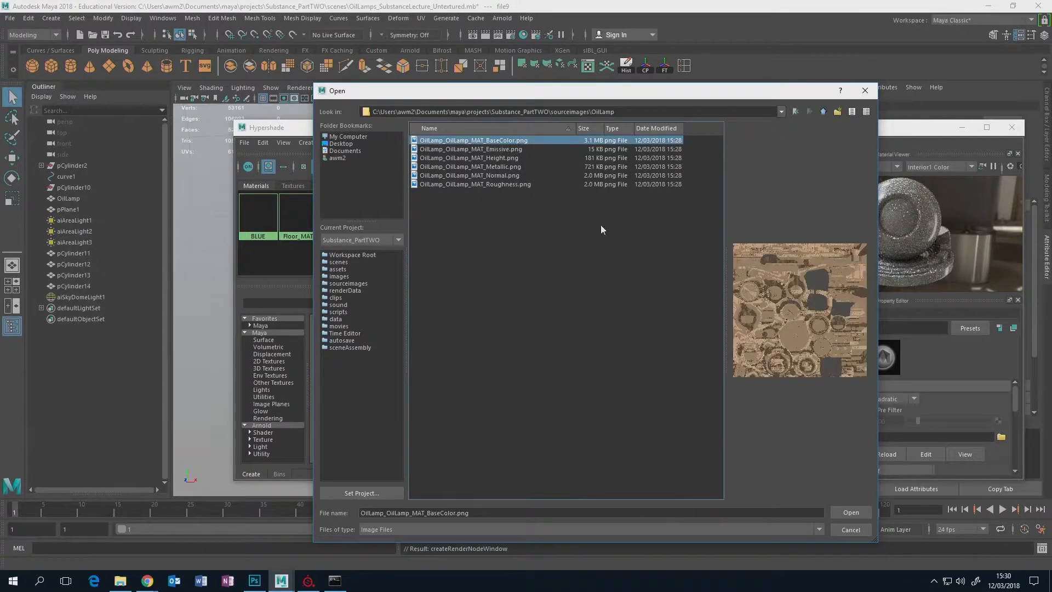
click(851, 512)
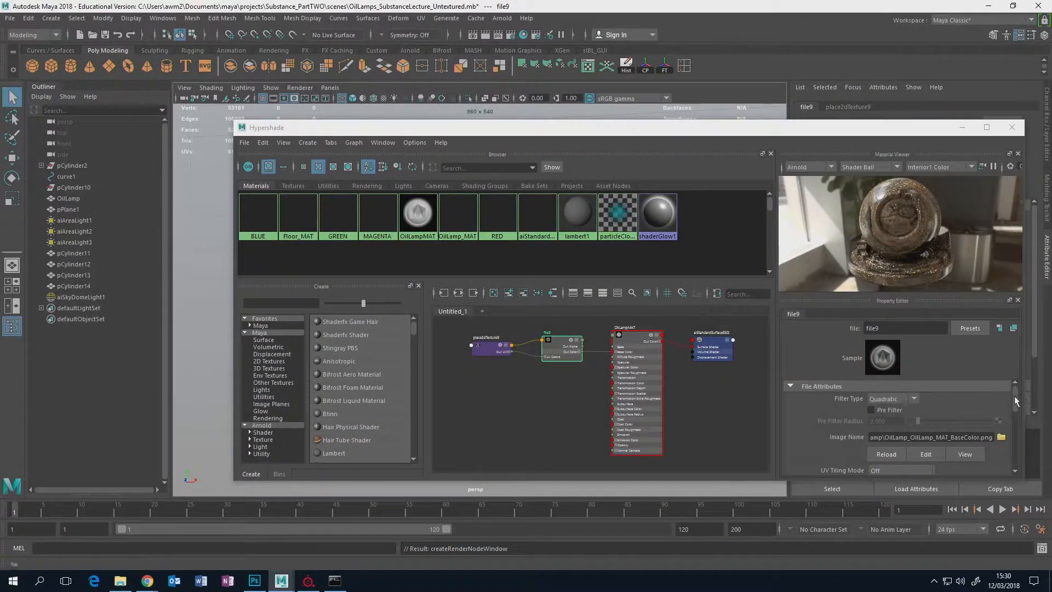
scroll(950, 443, down, 2)
scroll(1014, 425, up, 2)
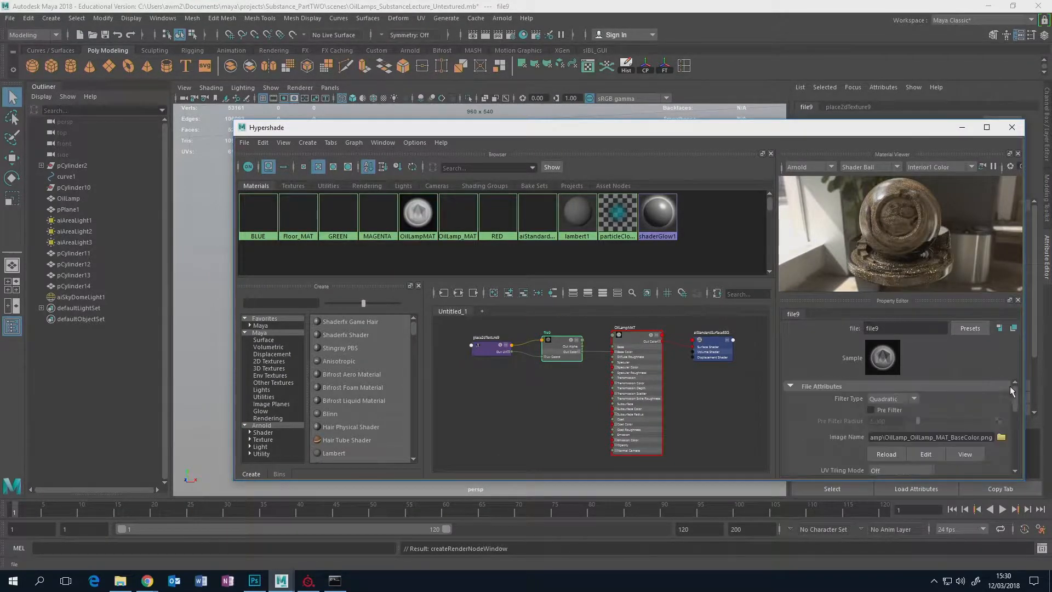
click(1005, 327)
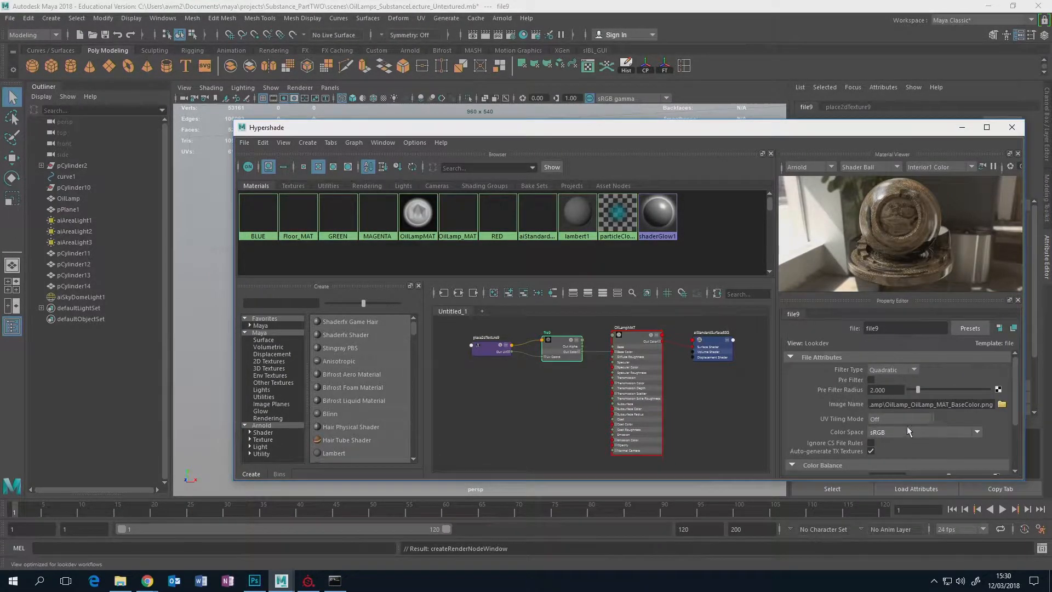
- Map OilLampMAT's metalness to a new file texture and load OilLamp_OilLamp_MAT_Metallic.png into it
click(628, 378)
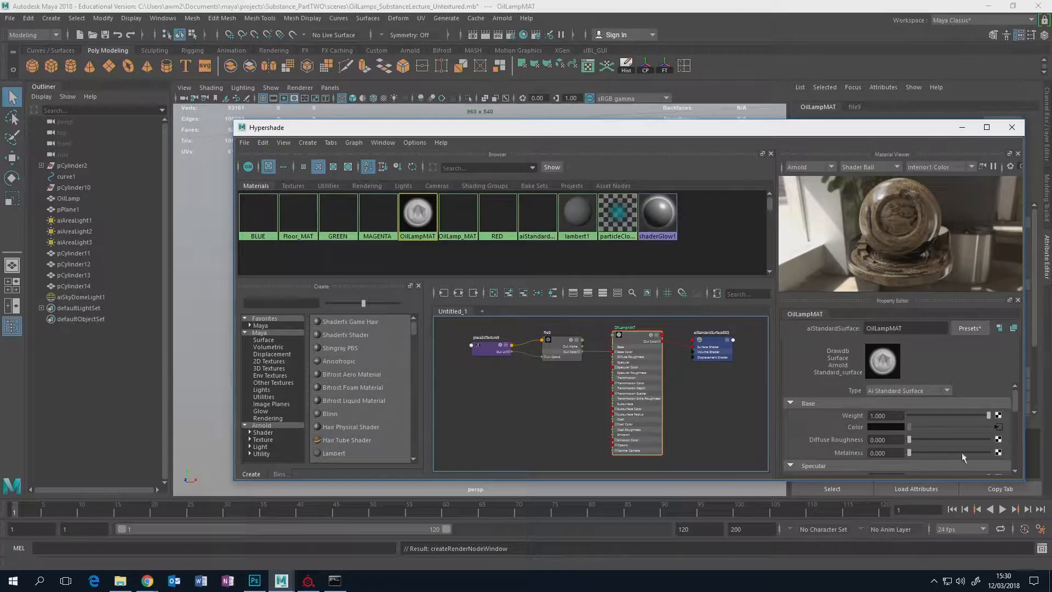
click(998, 453)
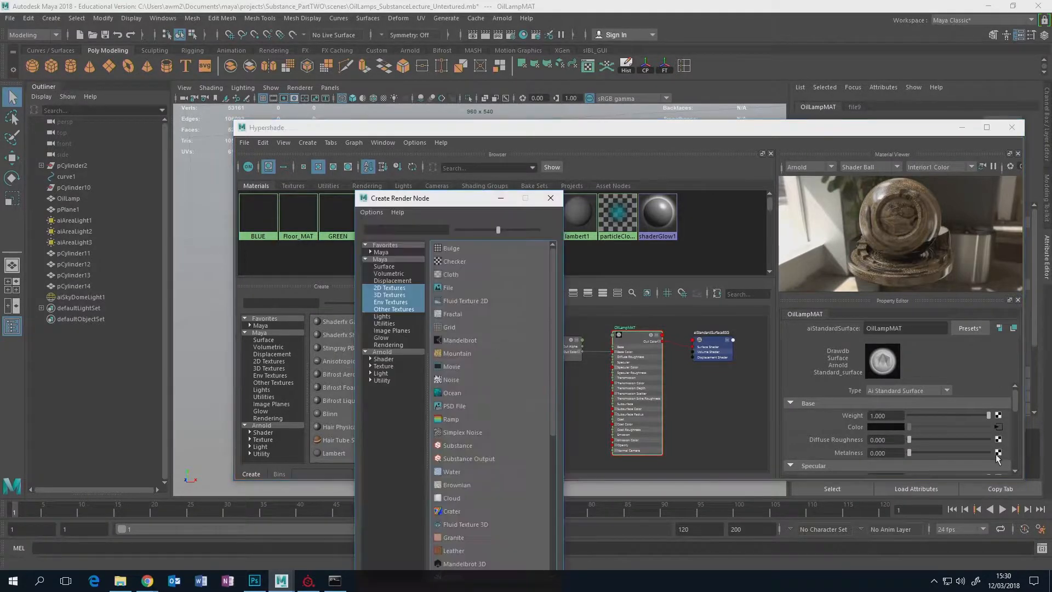
click(462, 289)
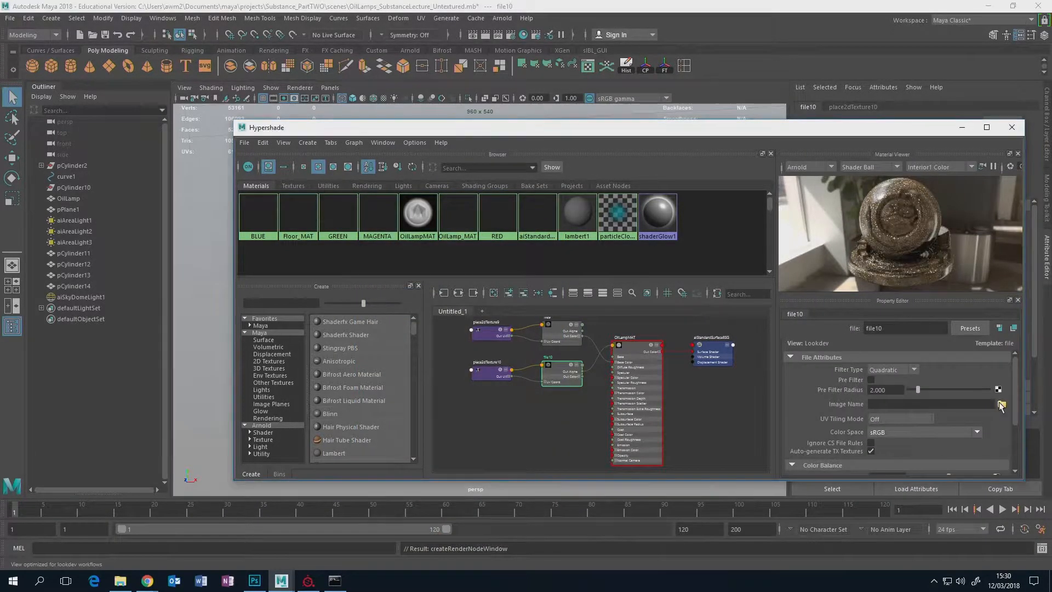
click(1001, 405)
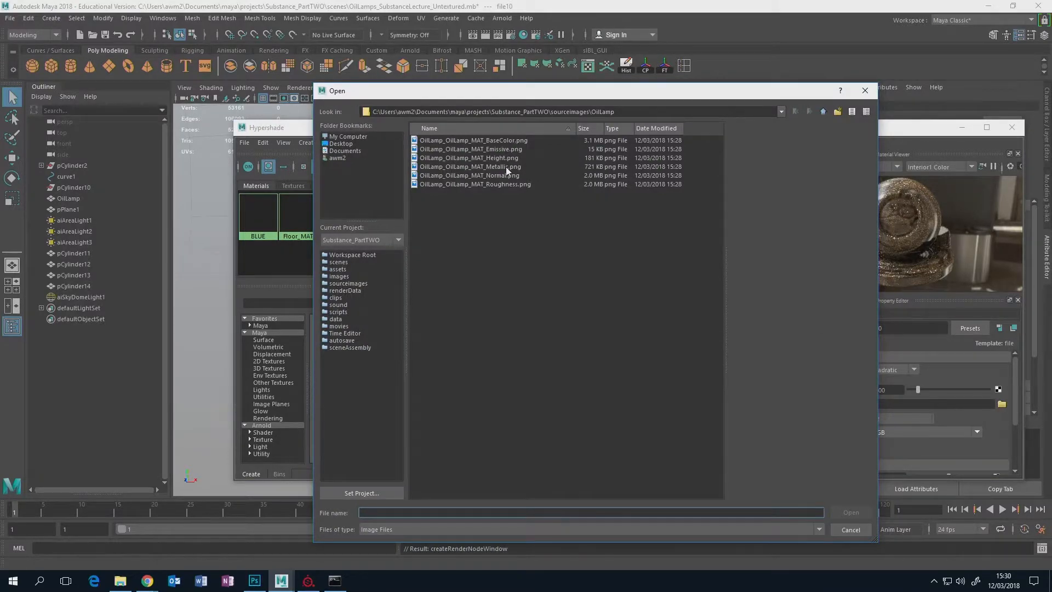
click(509, 168)
click(853, 512)
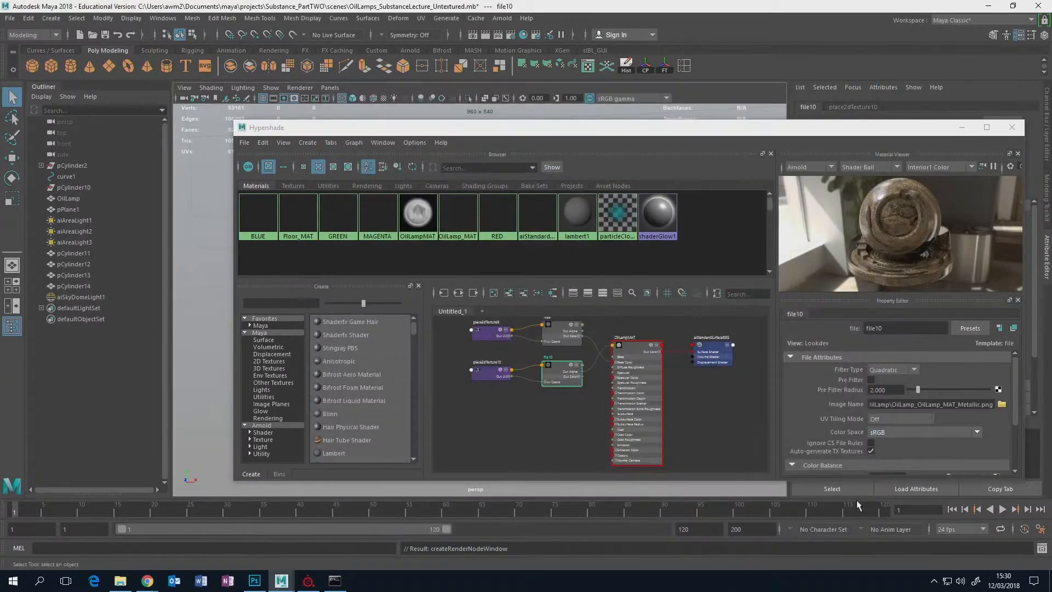
- Set the metallic map's color space to Raw and turn on Alpha Is Luminance
click(977, 433)
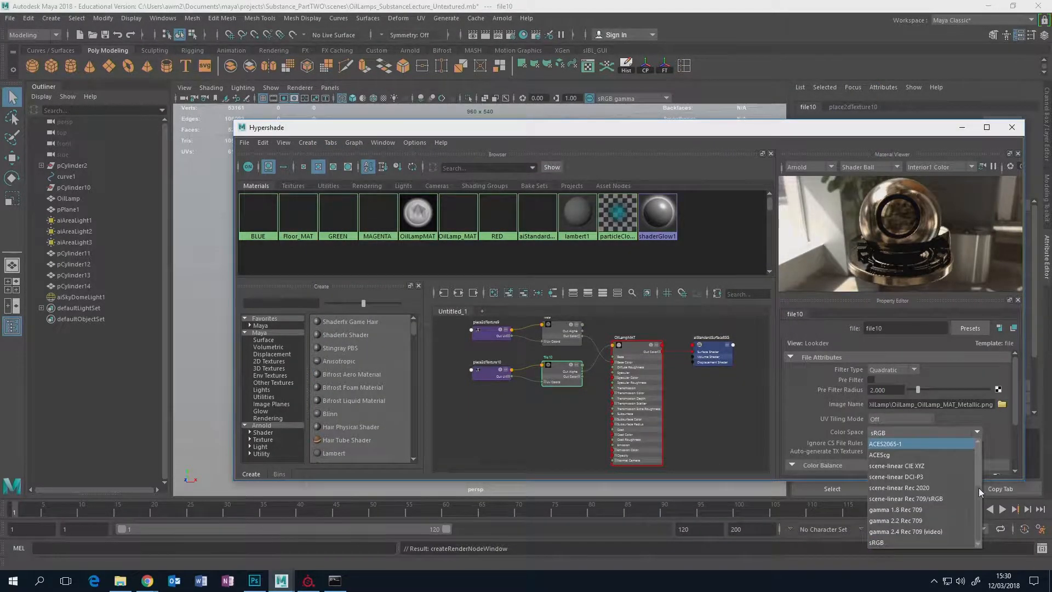
drag(979, 488, 978, 473)
click(939, 445)
mouse_move(1015, 406)
mouse_down()
mouse_move(1015, 478)
mouse_move(1023, 404)
mouse_up()
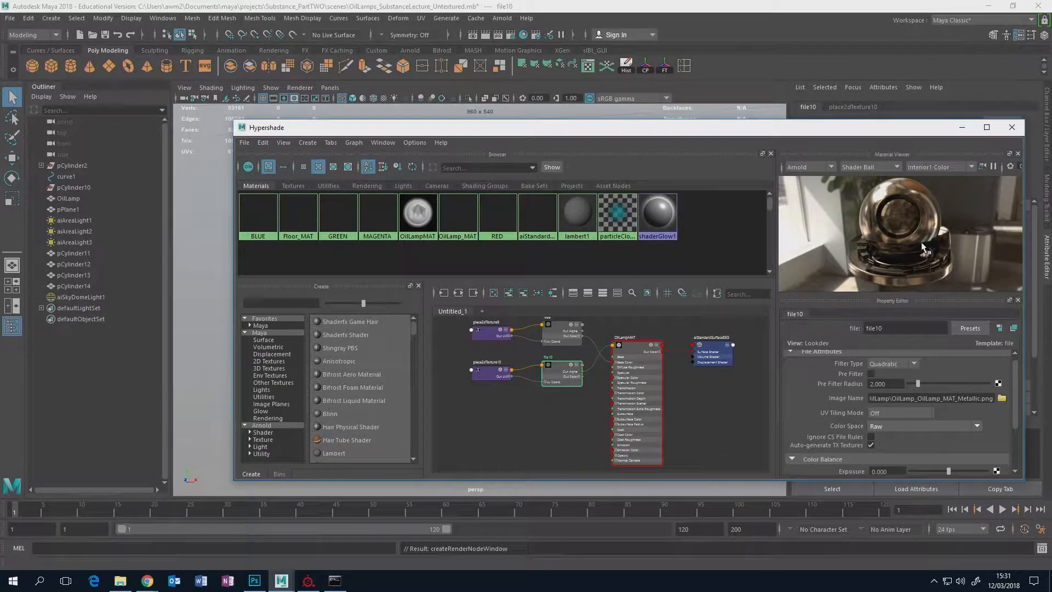
mouse_move(314, 588)
mouse_move(1017, 373)
mouse_down()
mouse_move(1016, 392)
mouse_move(1016, 382)
mouse_up()
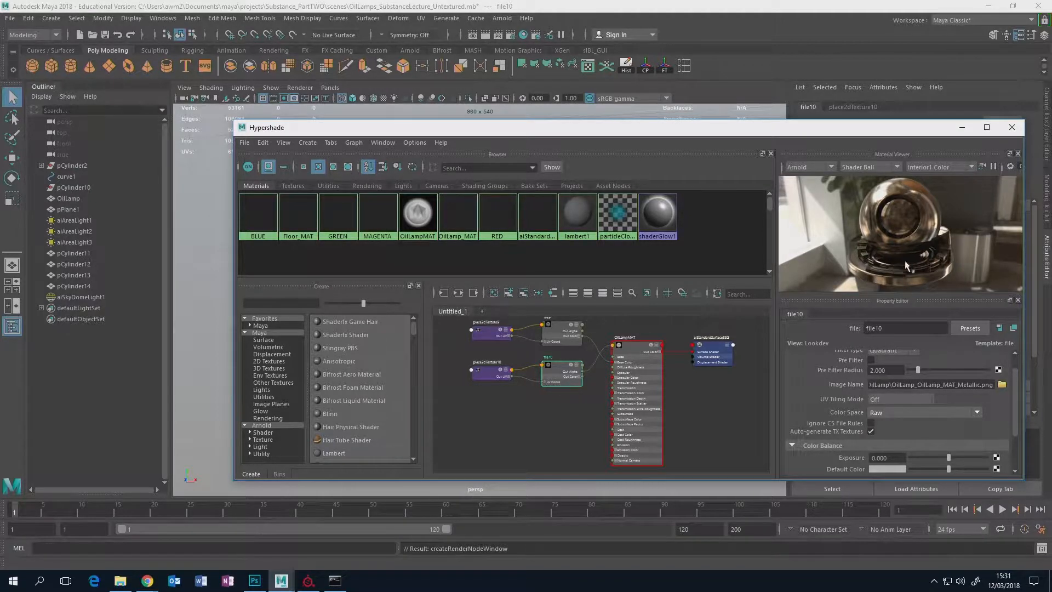
scroll(1008, 405, up, 3)
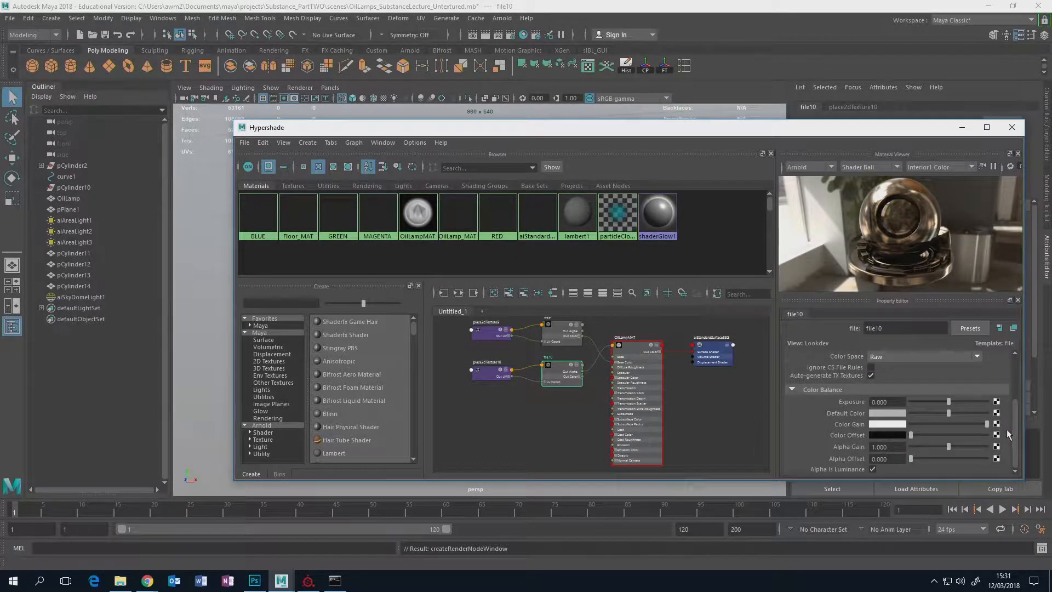
- Map OilLampMAT's specular roughness to a new file texture and load OilLamp_OilLamp_MAT_Roughness.png into it
click(650, 380)
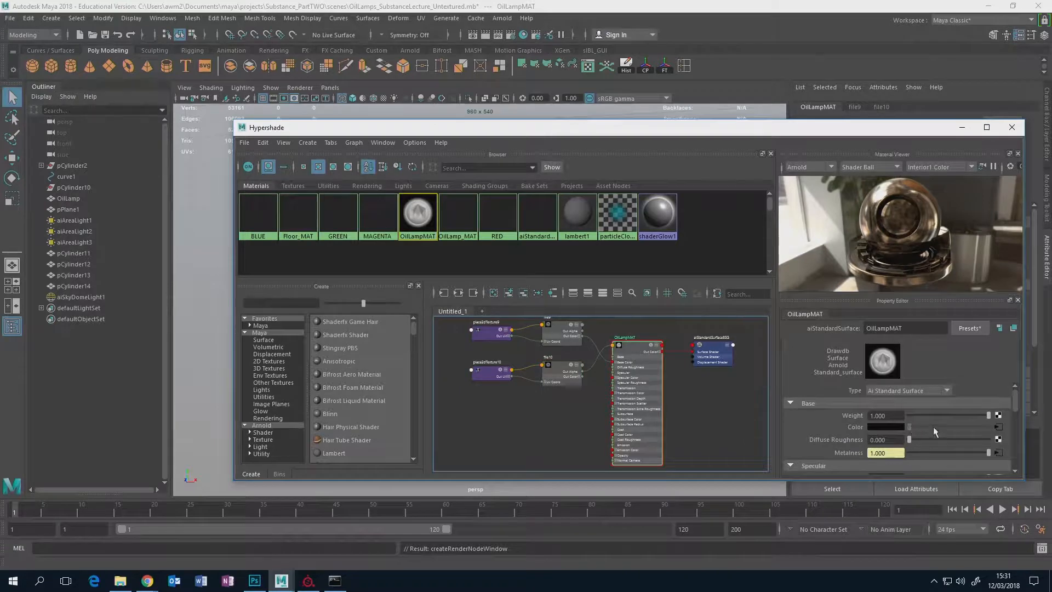
scroll(932, 426, down, 2)
click(998, 436)
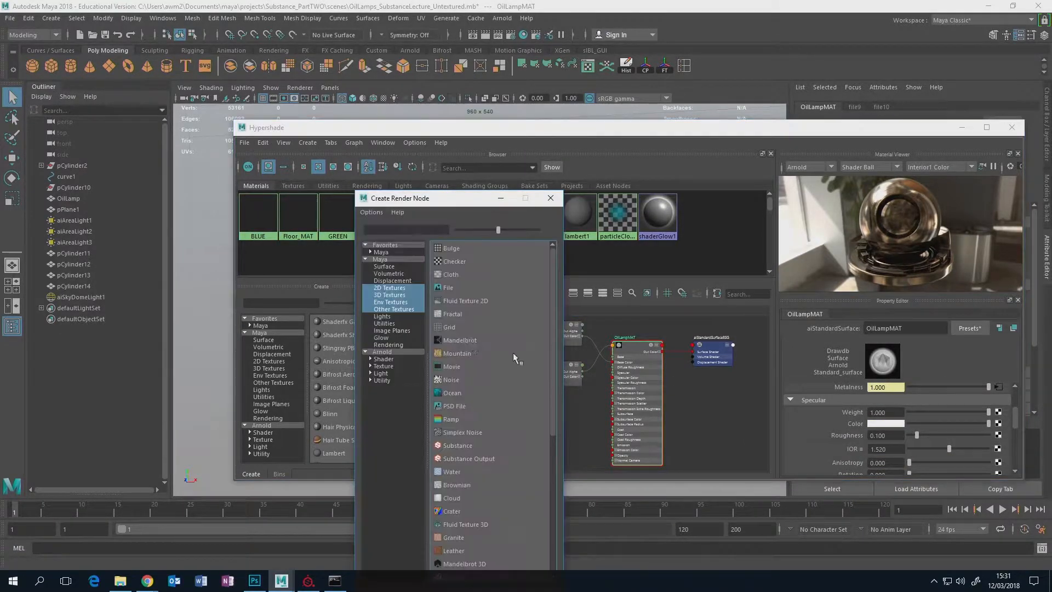
click(461, 286)
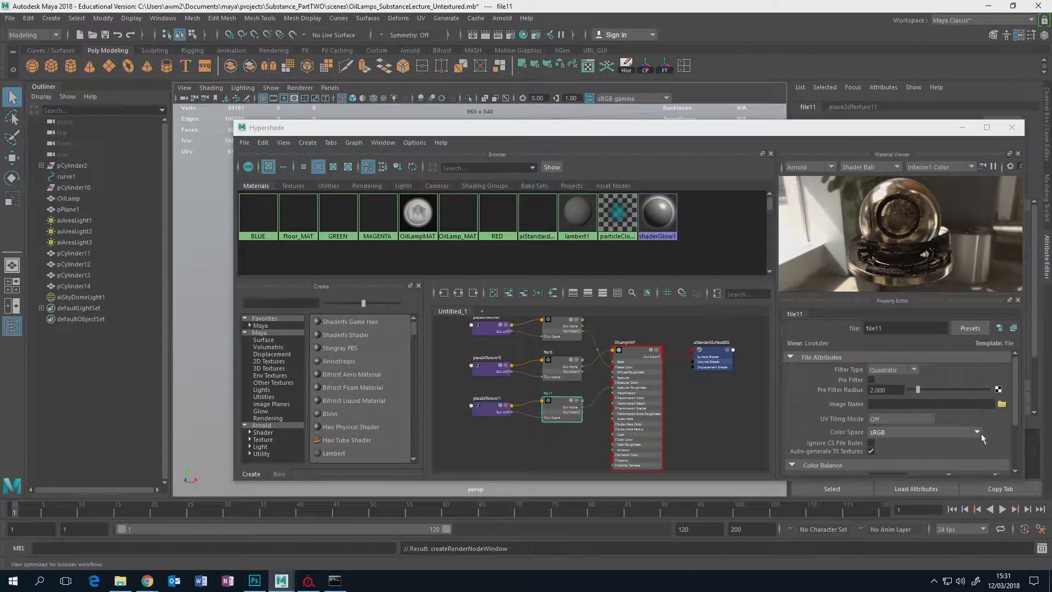
click(1001, 405)
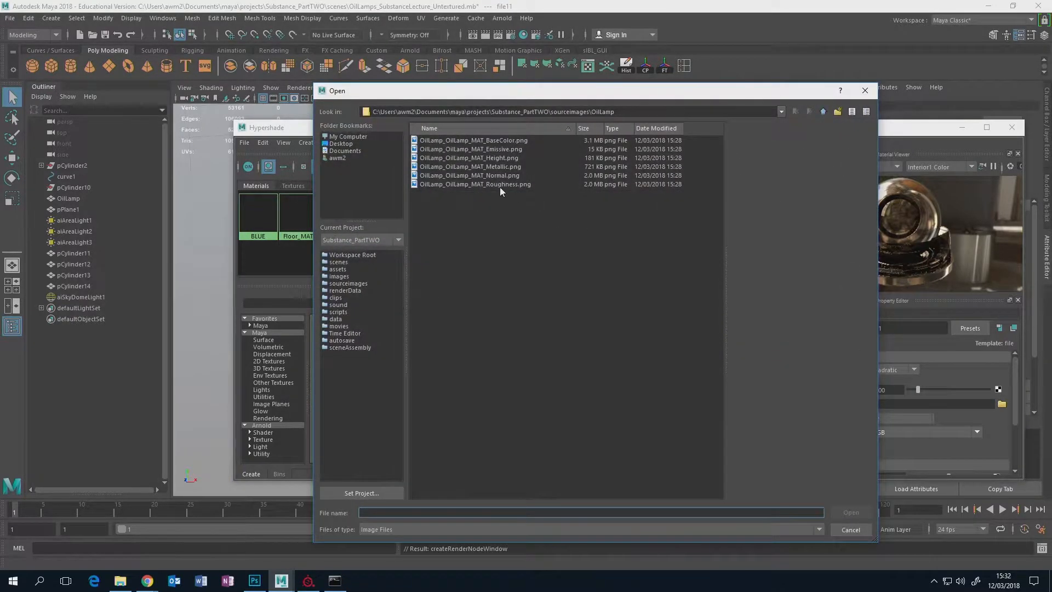
click(493, 185)
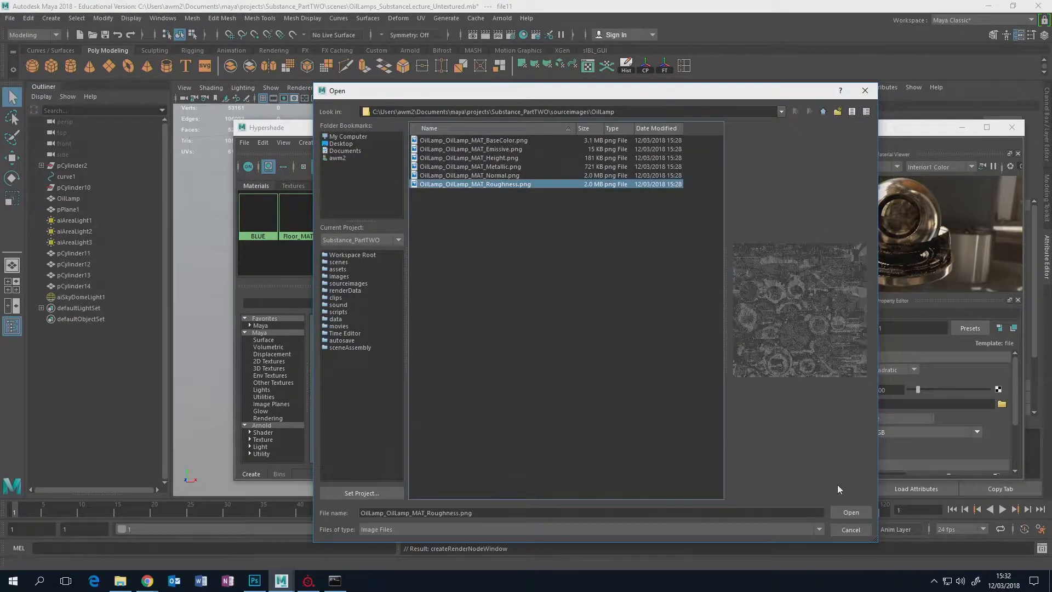
click(850, 512)
- Set the roughness map's color space to Raw and enable Alpha Is Luminance
click(977, 432)
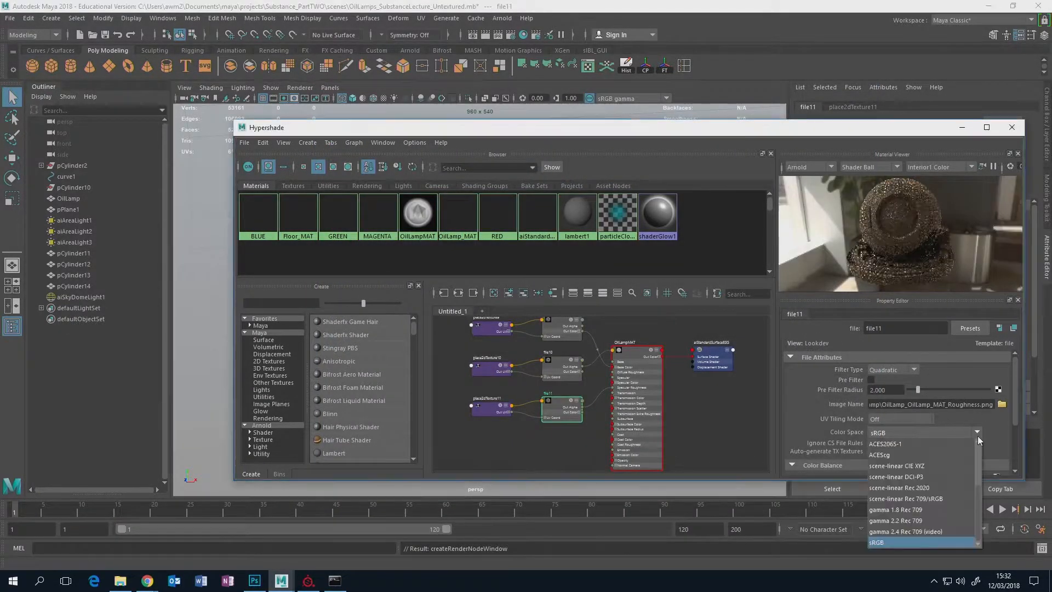
click(913, 456)
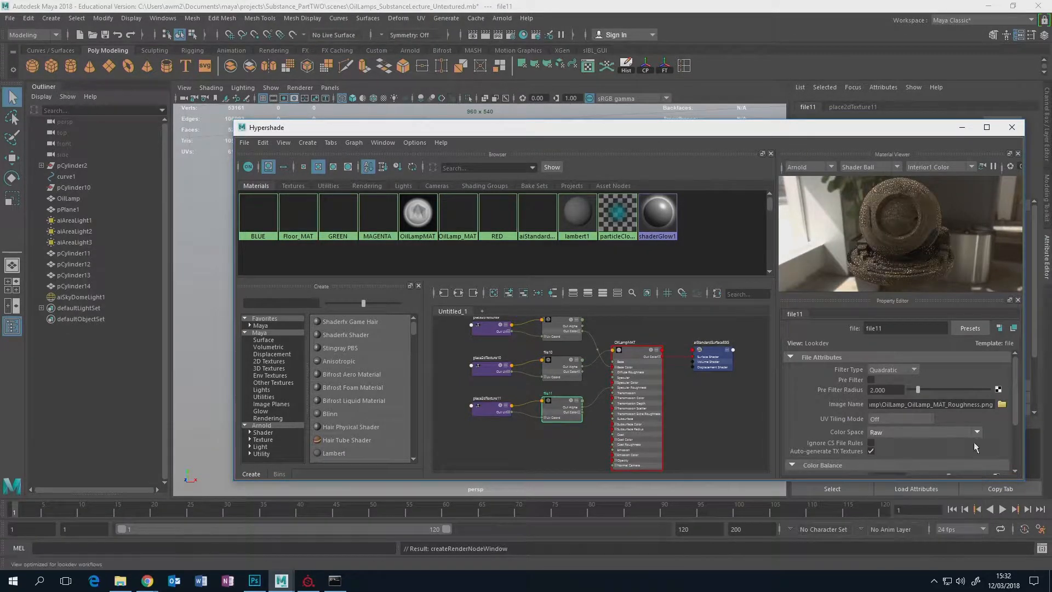
drag(1012, 406, 1009, 456)
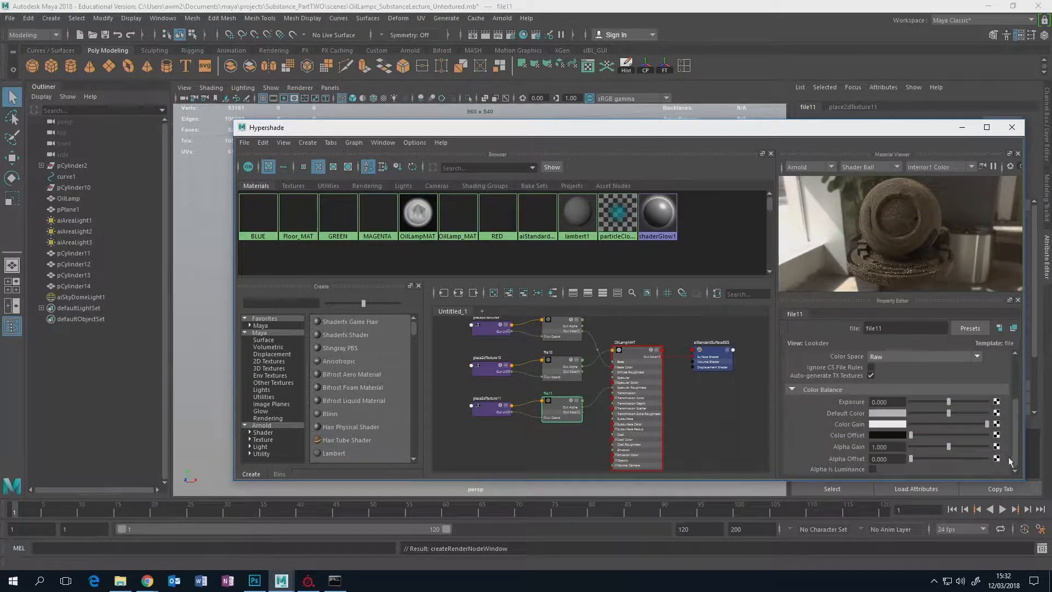
click(873, 469)
- Add a bump2d node to the OilLampMAT graph and connect its Out Normal to the material's Normal Camera
click(646, 412)
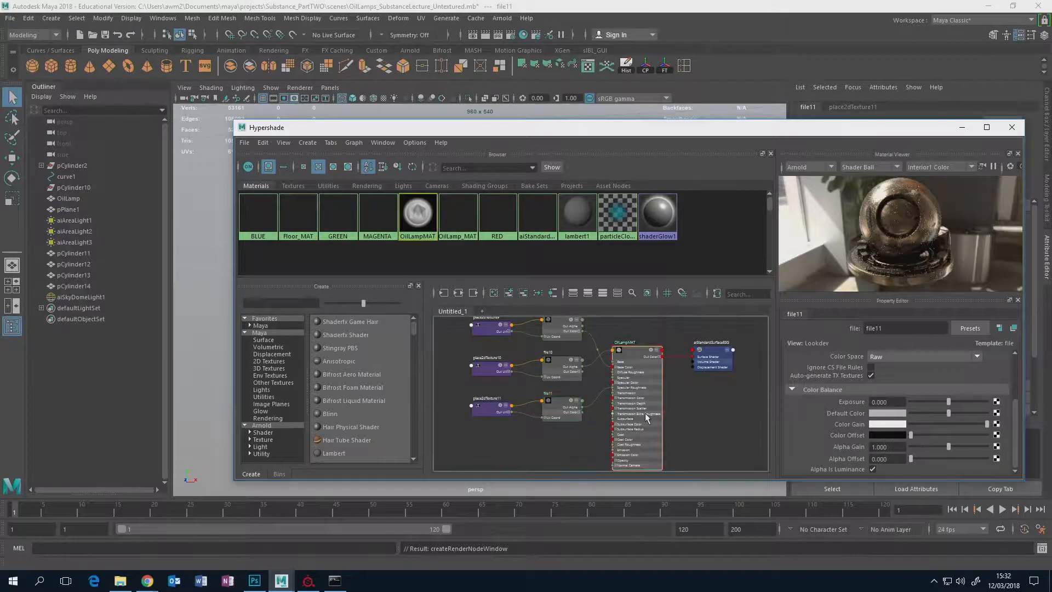
key(Tab)
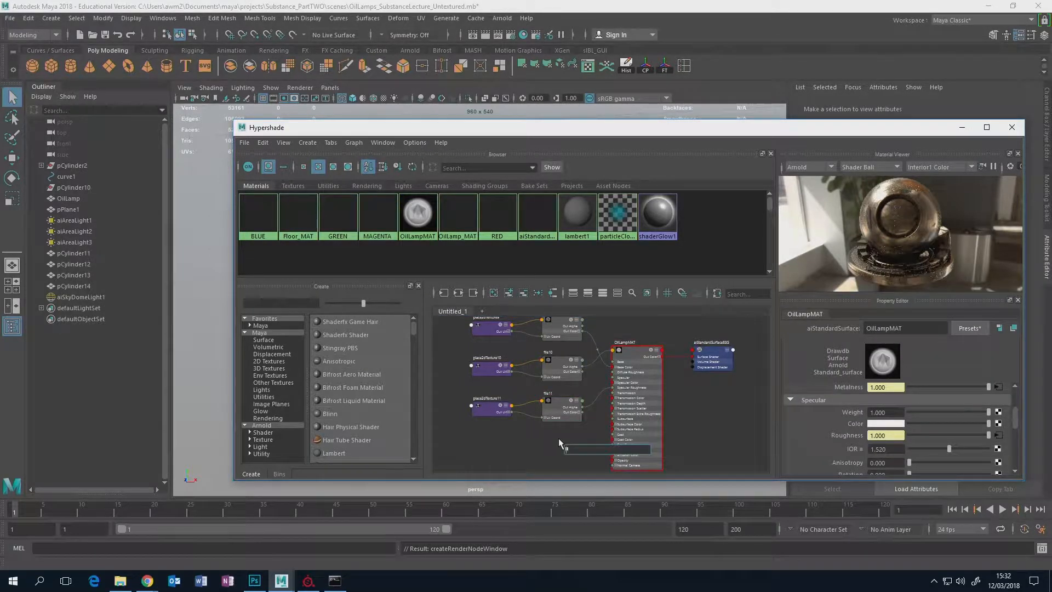
text(bum)
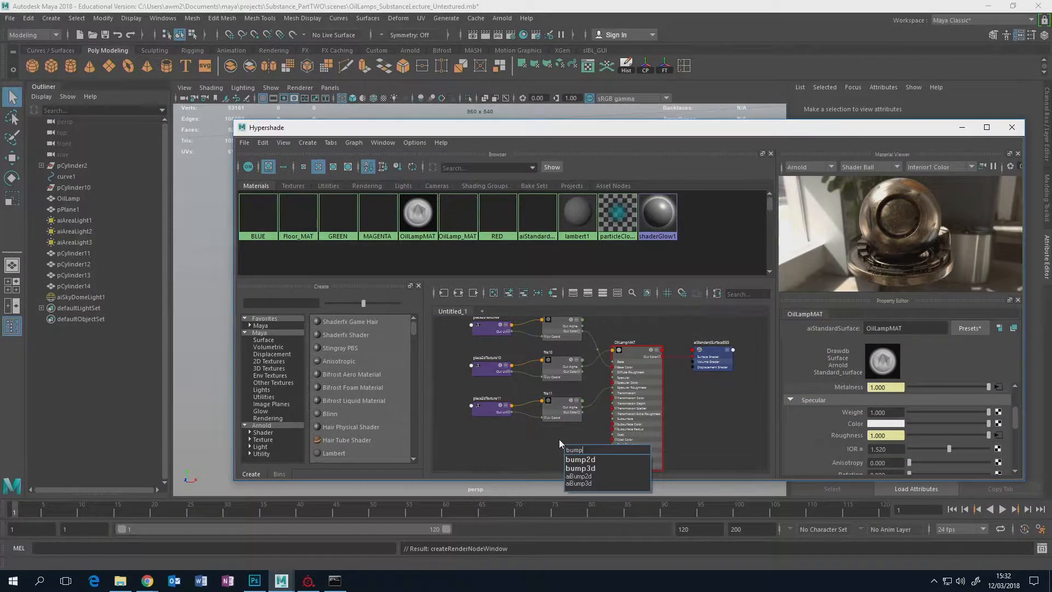
text(p)
key(Return)
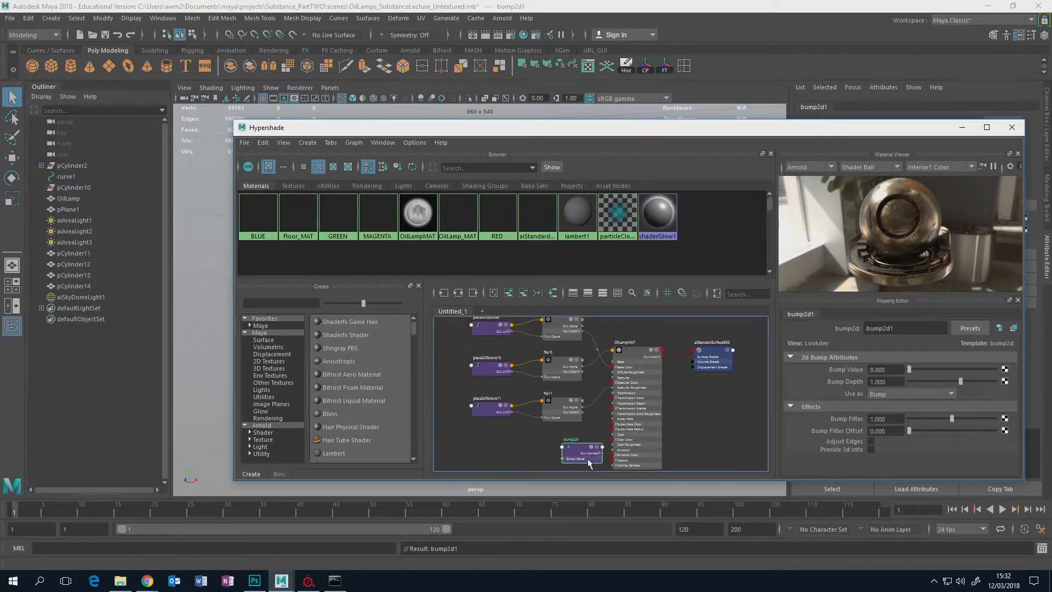
scroll(606, 408, up, 5)
drag(591, 406, 652, 440)
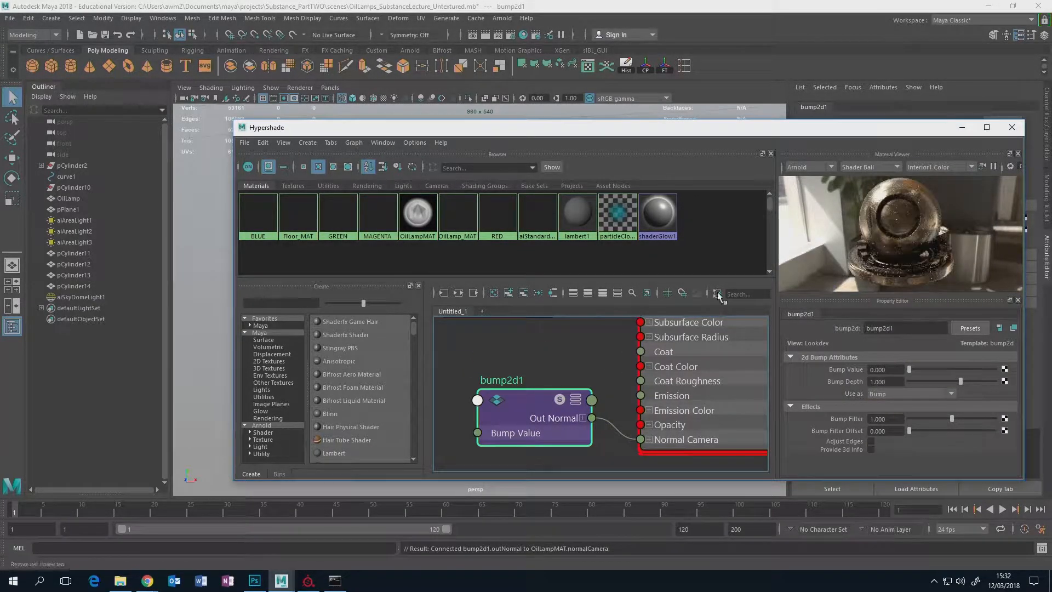
- Set the bump2d node to Tangent Space Normals and map its bump value to a file texture using OilLamp_OilLamp_MAT_Normal.png
click(951, 394)
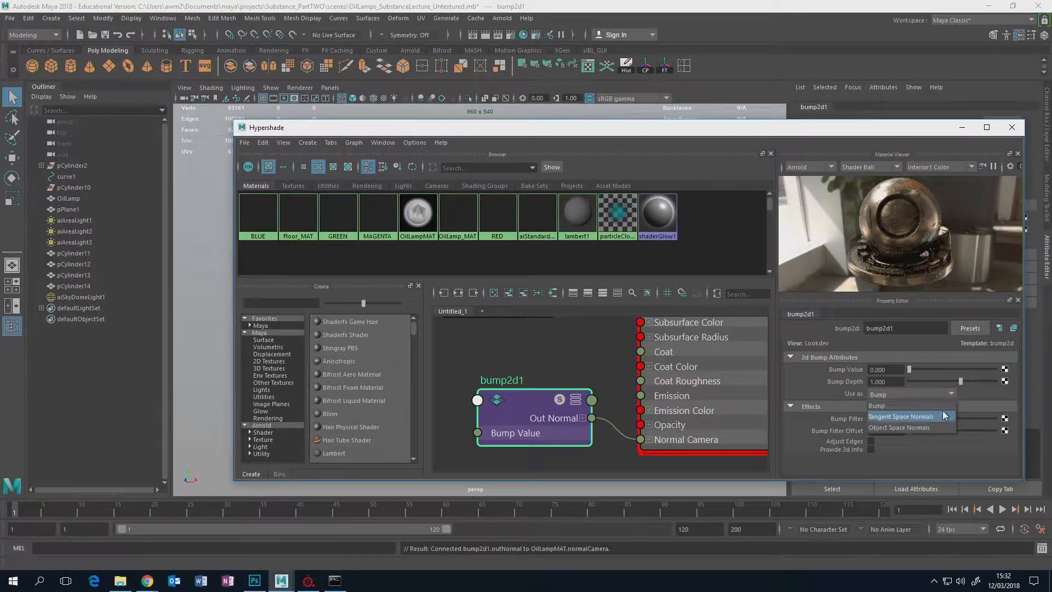
click(909, 417)
click(1005, 370)
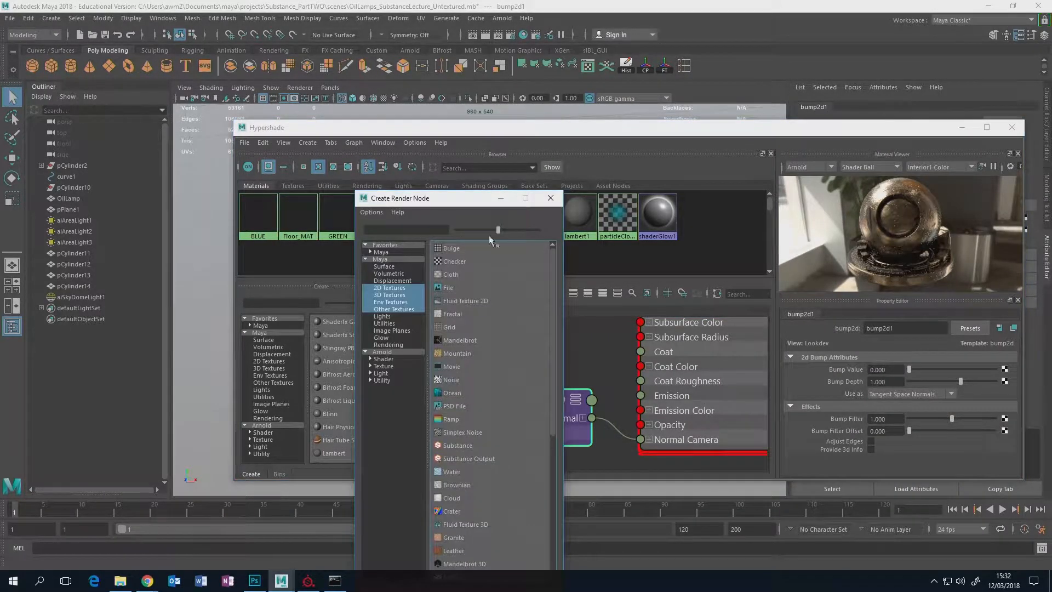
click(473, 288)
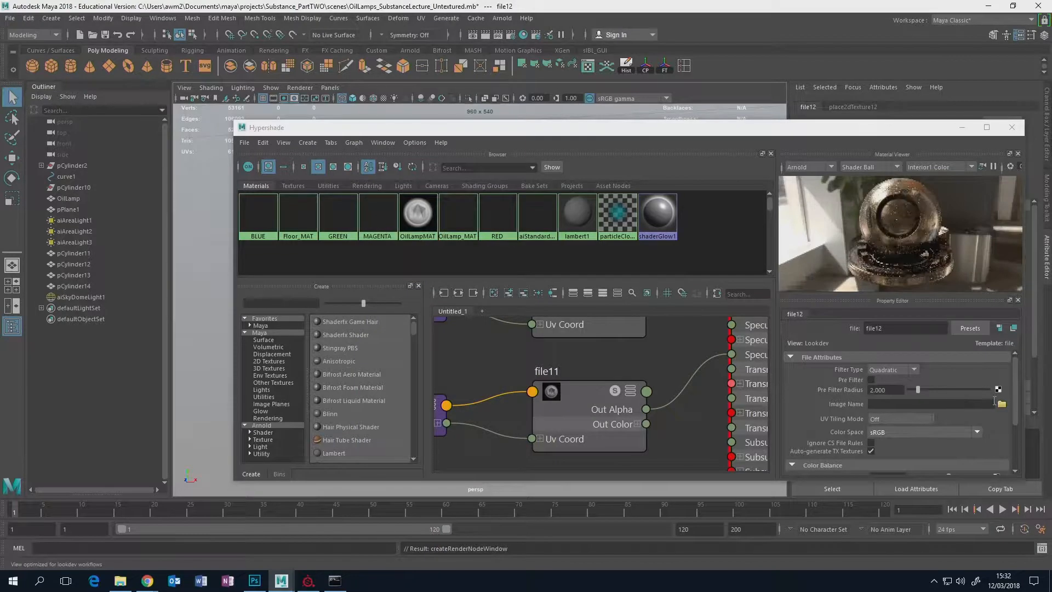
click(1002, 405)
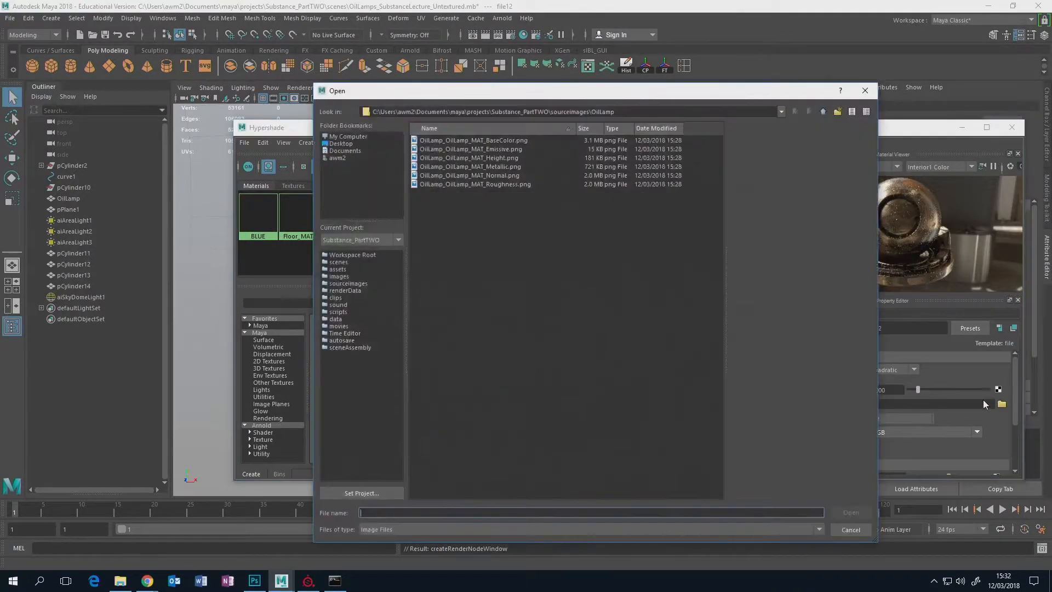
click(505, 175)
click(846, 510)
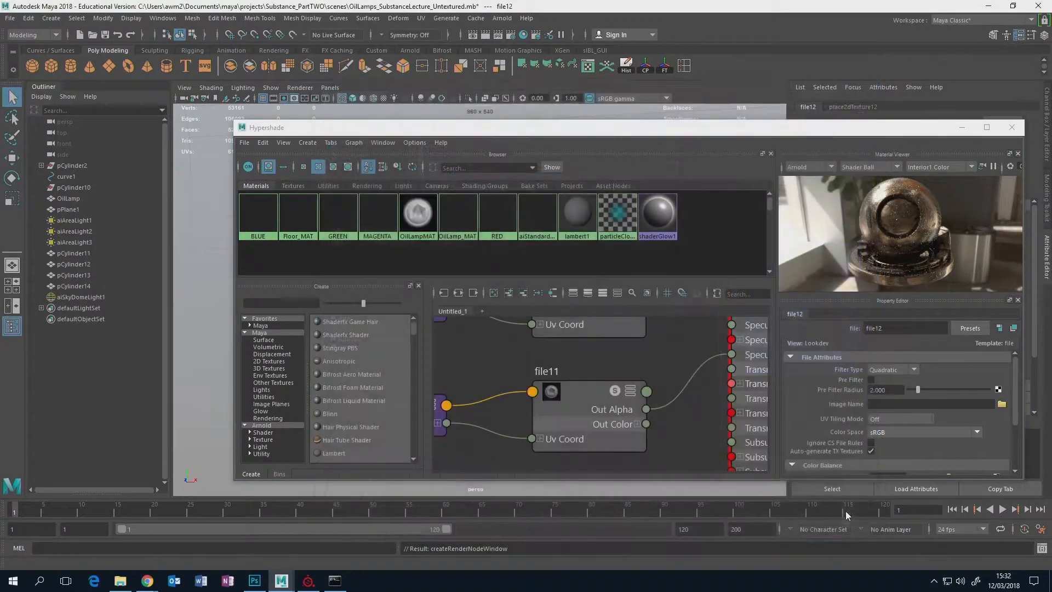
- Set the normal map's color space to Raw and enable Alpha Is Luminance
click(978, 432)
scroll(978, 488, down, 2)
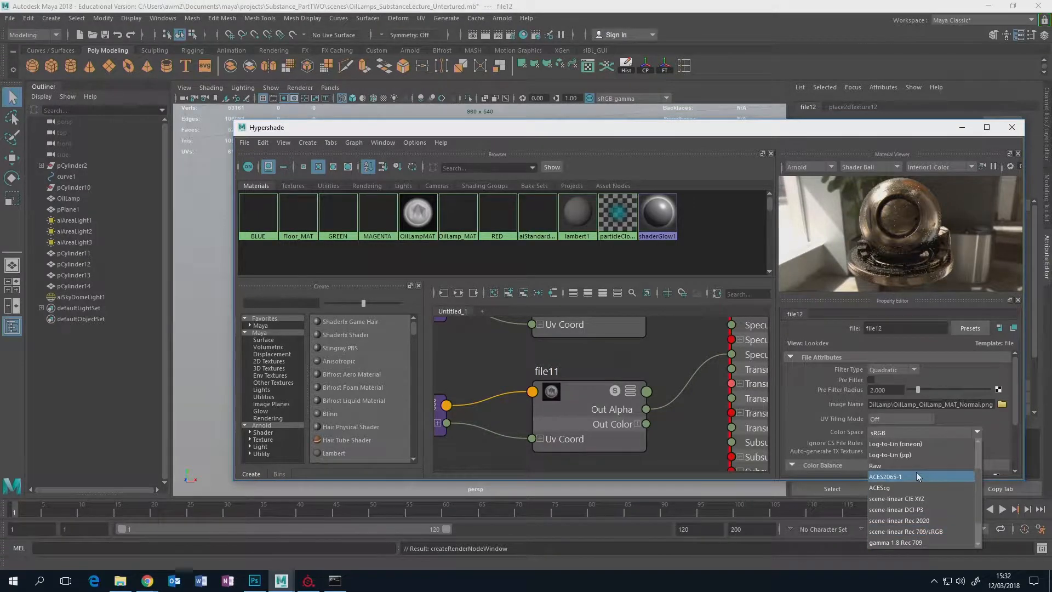
click(916, 472)
drag(1015, 392, 1005, 446)
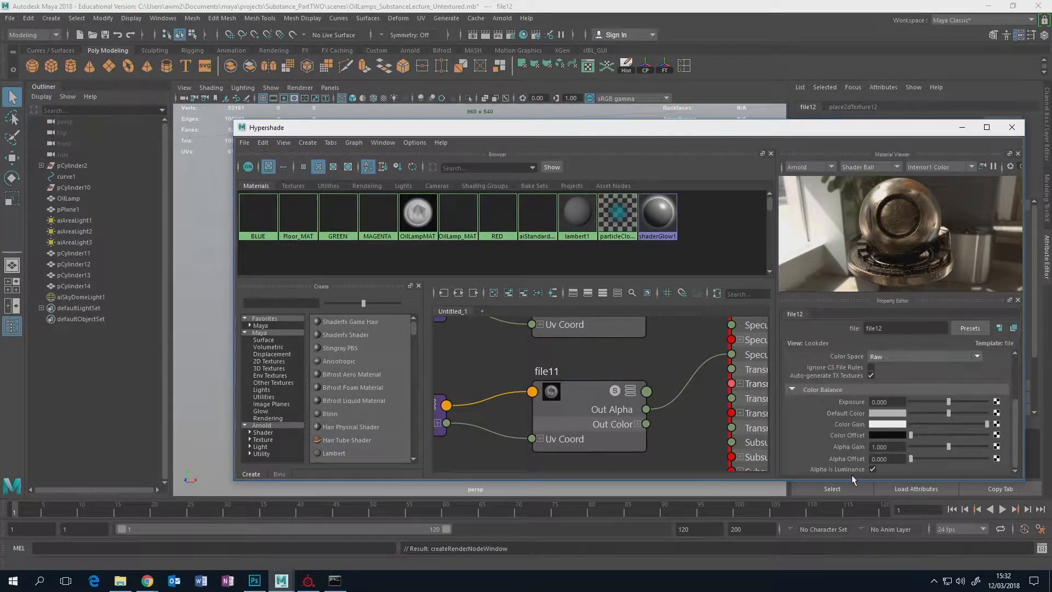
- Turn off Flip R Channel and Flip G Channel in the bump2d node's Arnold attributes
scroll(603, 413, down, 6)
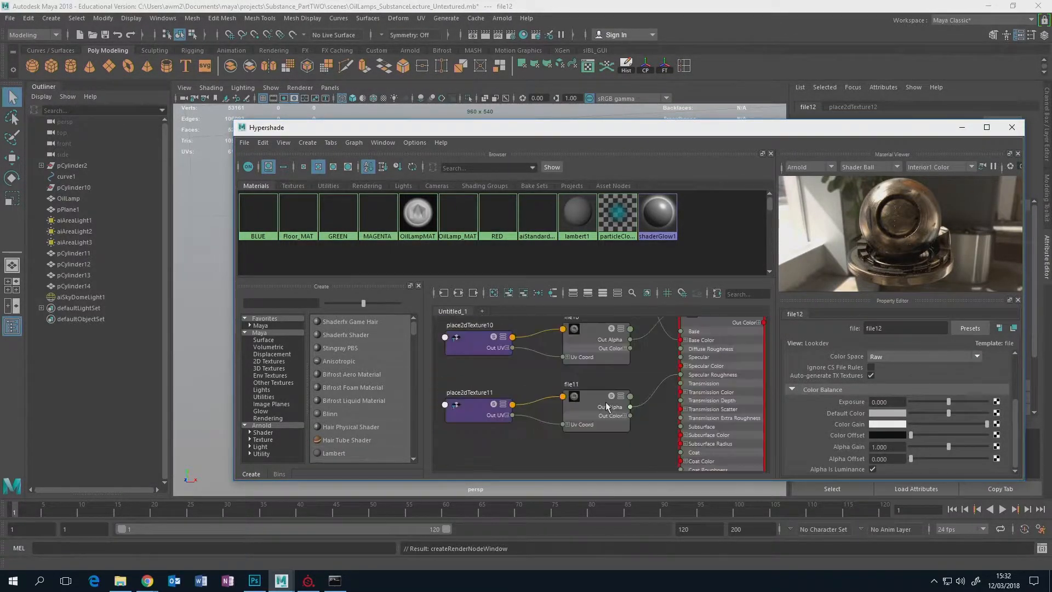
click(603, 455)
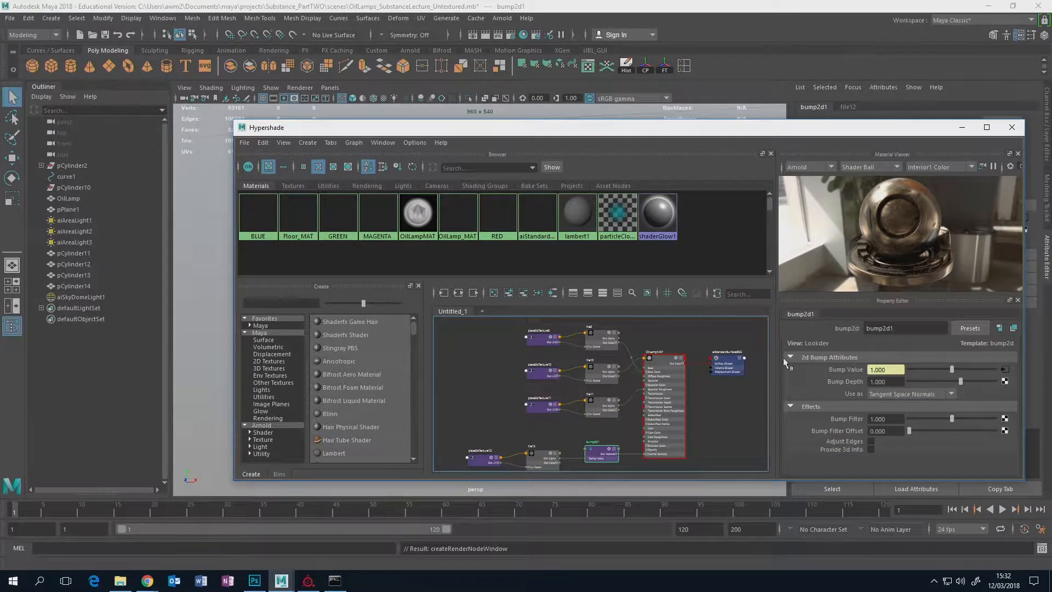
click(998, 327)
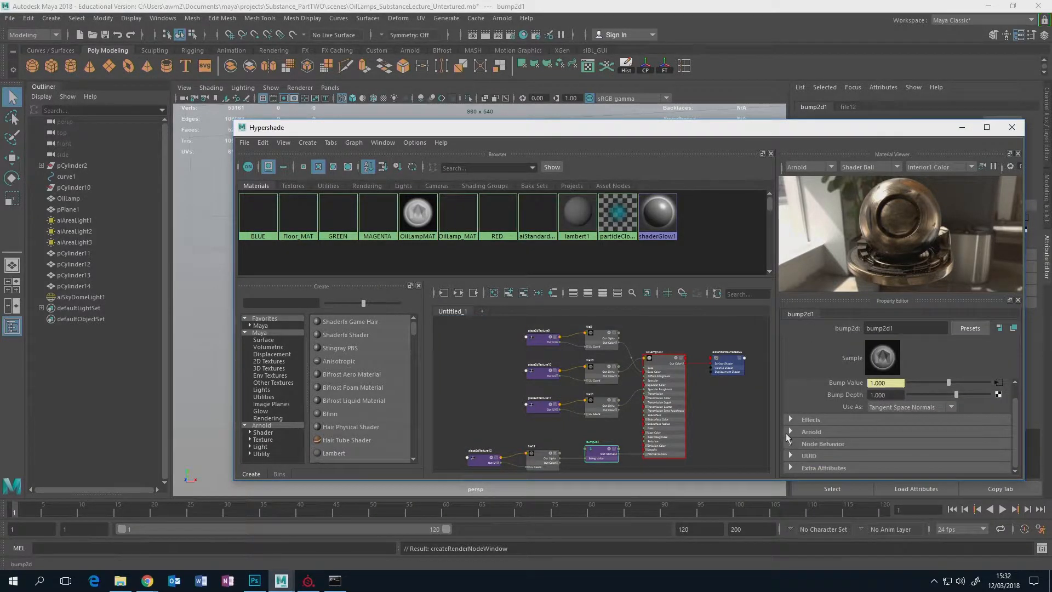
click(790, 431)
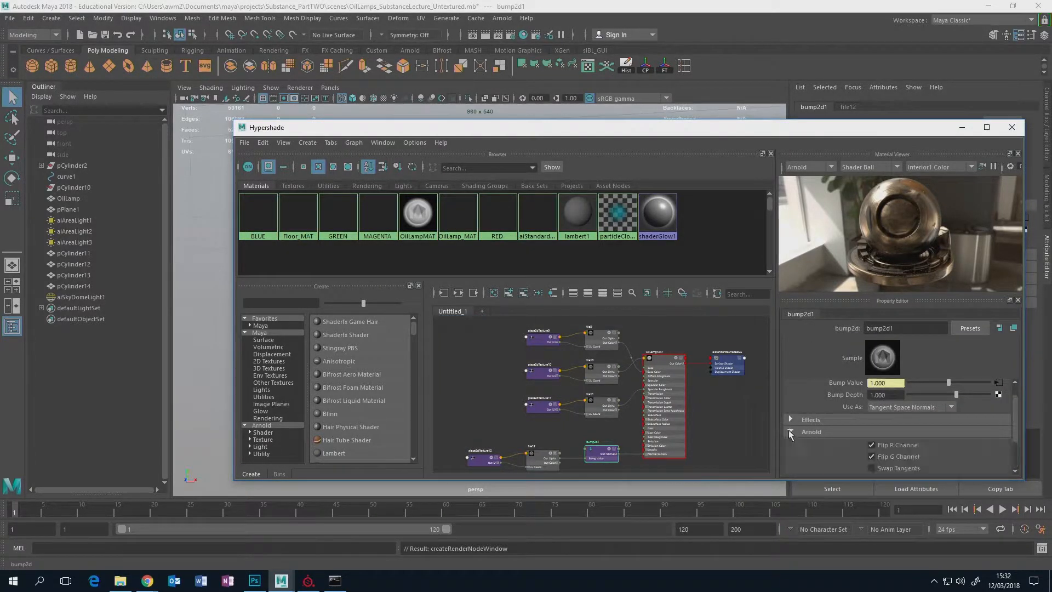
click(873, 456)
click(873, 444)
alt+middle_drag(676, 425, 658, 360)
scroll(708, 396, up, 3)
scroll(708, 396, down, 3)
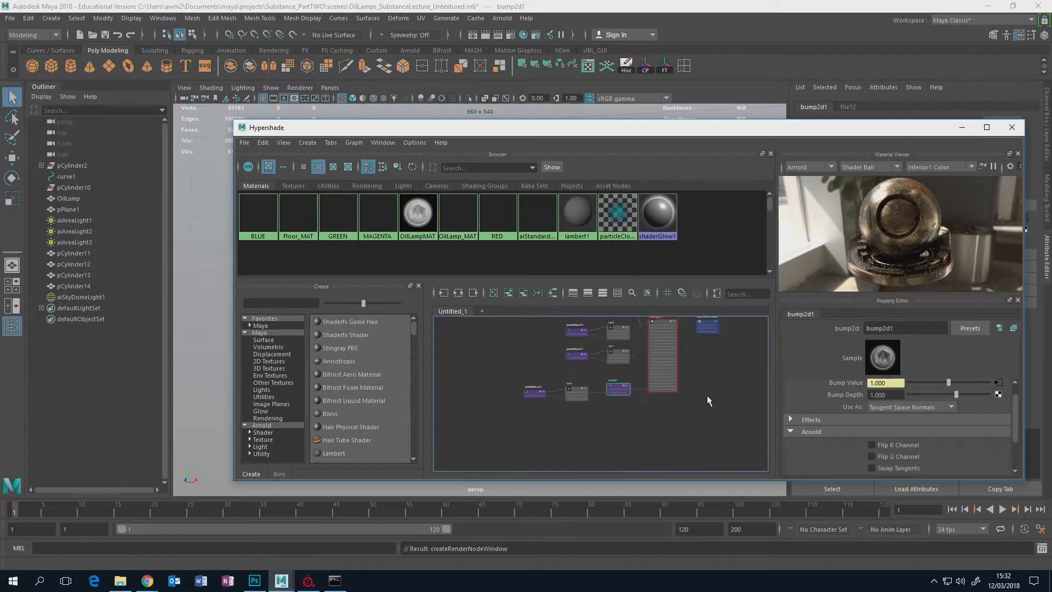
scroll(683, 407, up, 2)
click(623, 411)
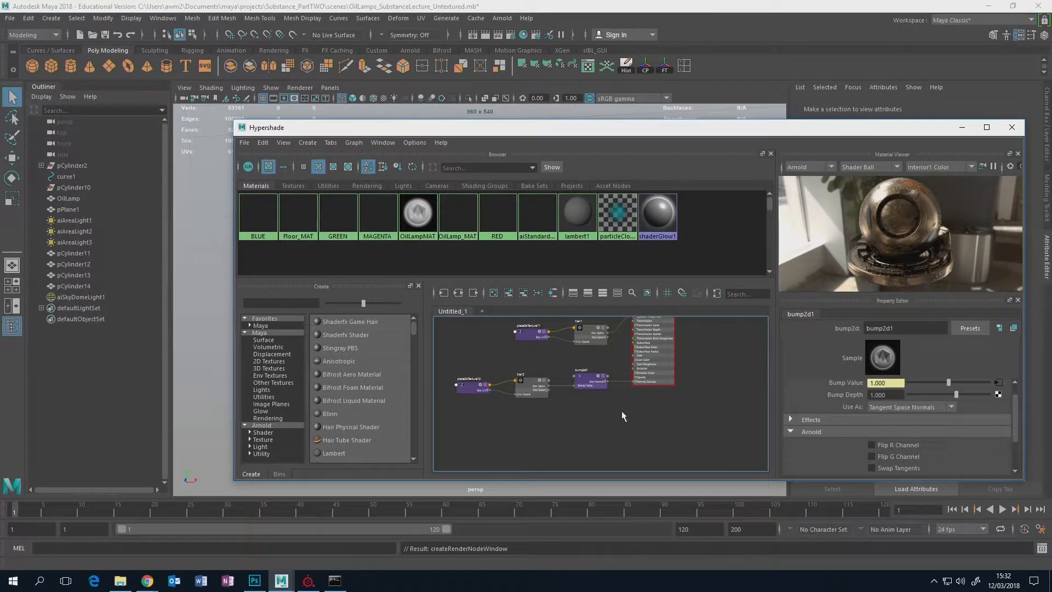
key(Tab)
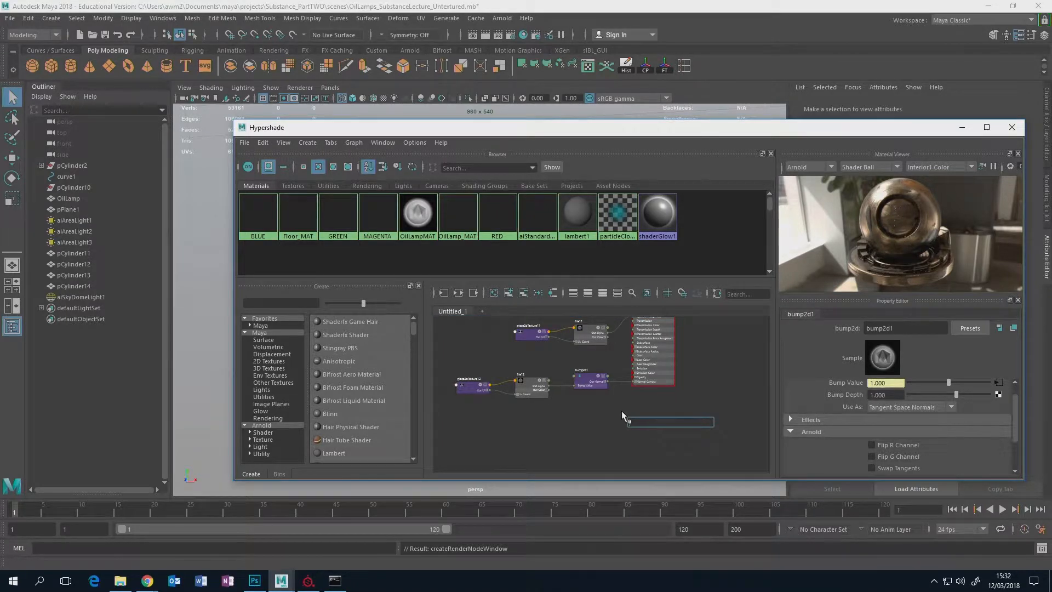
click(664, 405)
- Map OilLampMAT's emission color to a new file texture and load OilLamp_OilLamp_MAT_Emissive.png into it
click(655, 372)
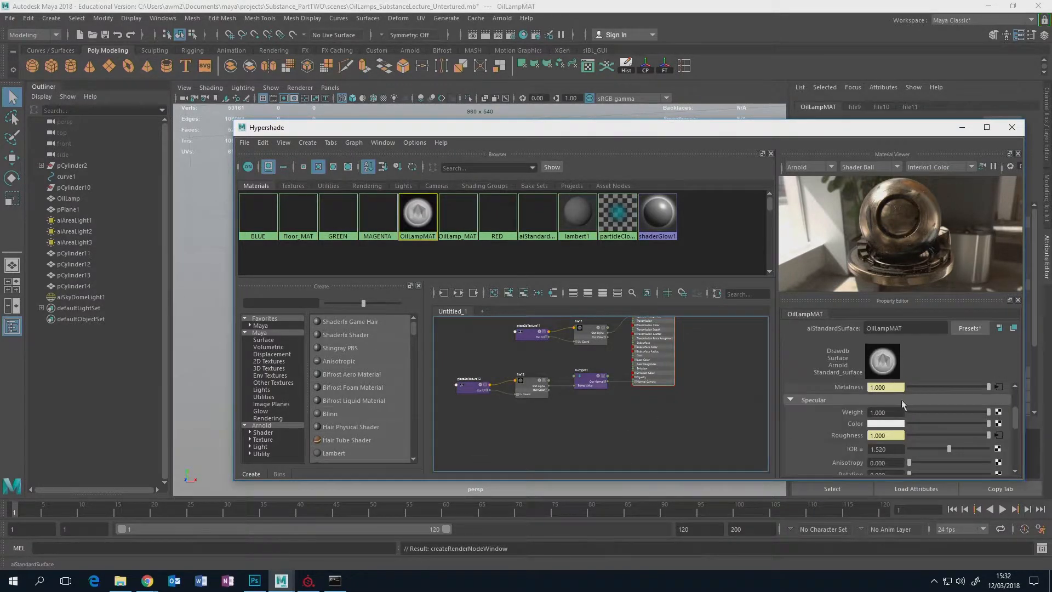
alt+middle_drag(660, 328, 624, 398)
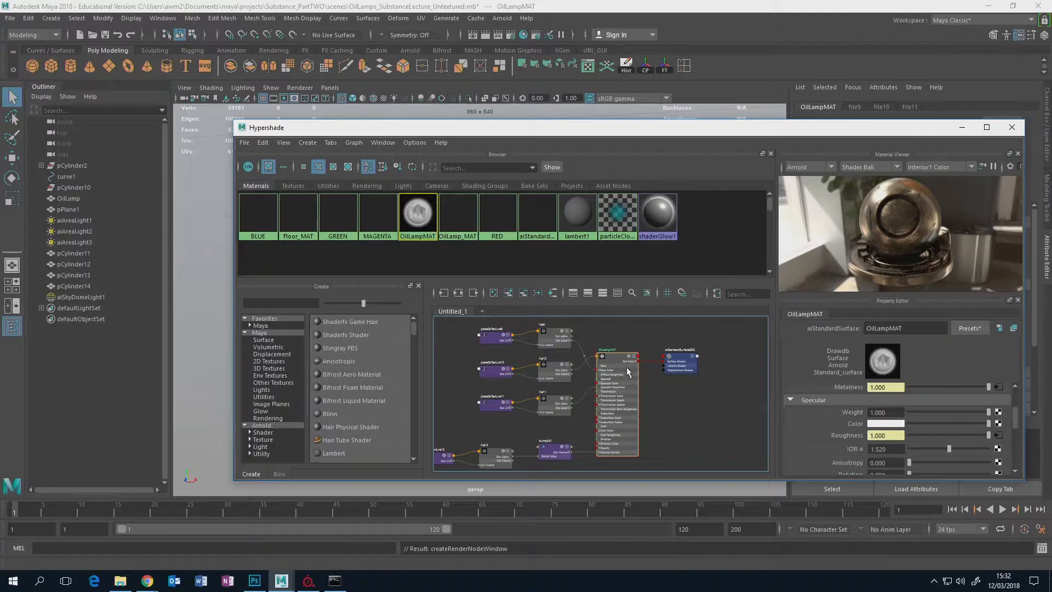
drag(1014, 413, 1012, 439)
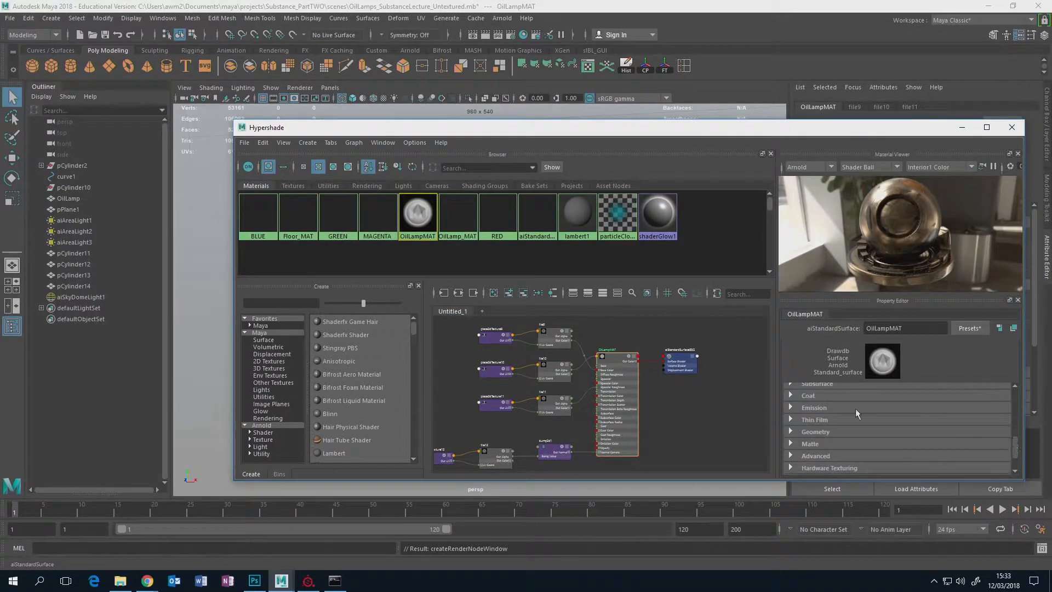
click(791, 408)
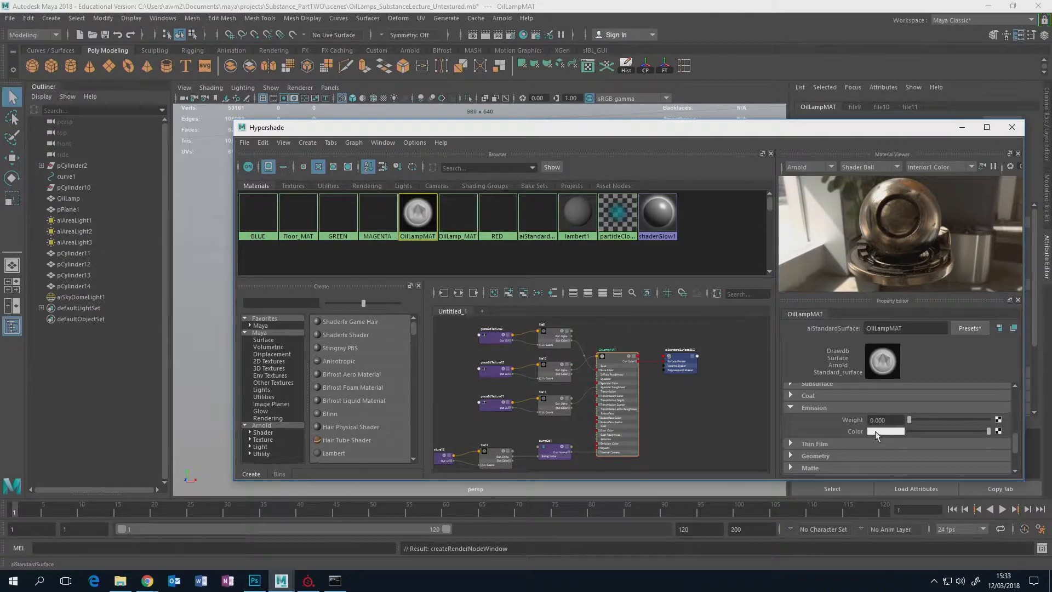
click(999, 432)
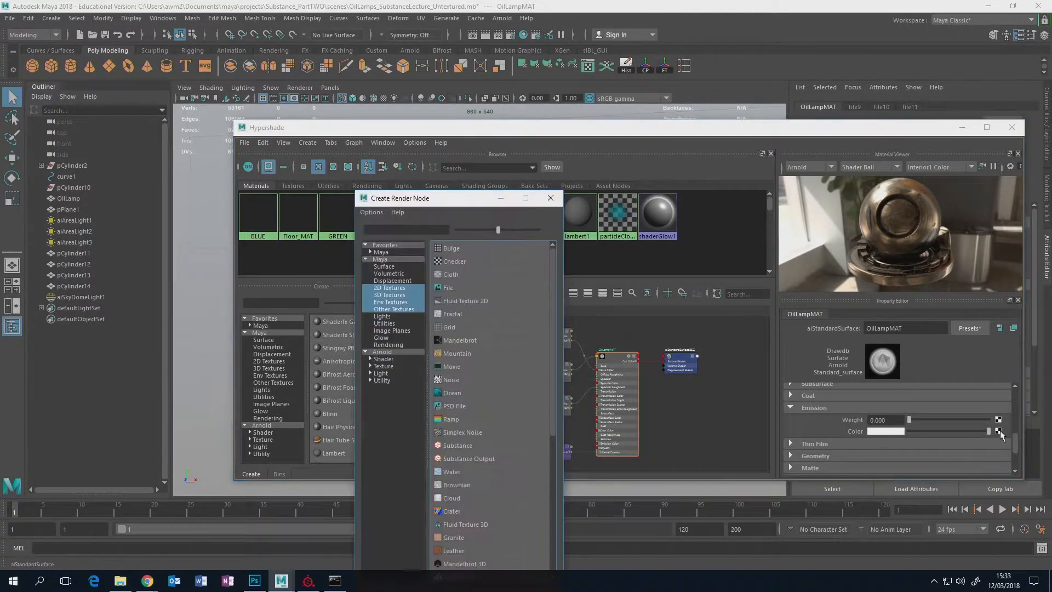
click(477, 289)
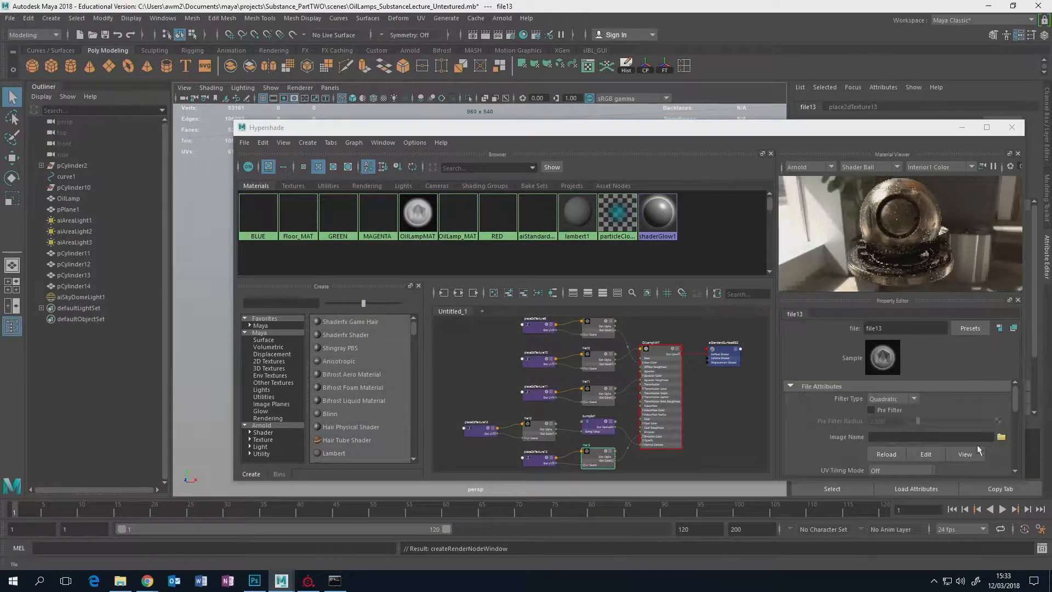
click(1001, 438)
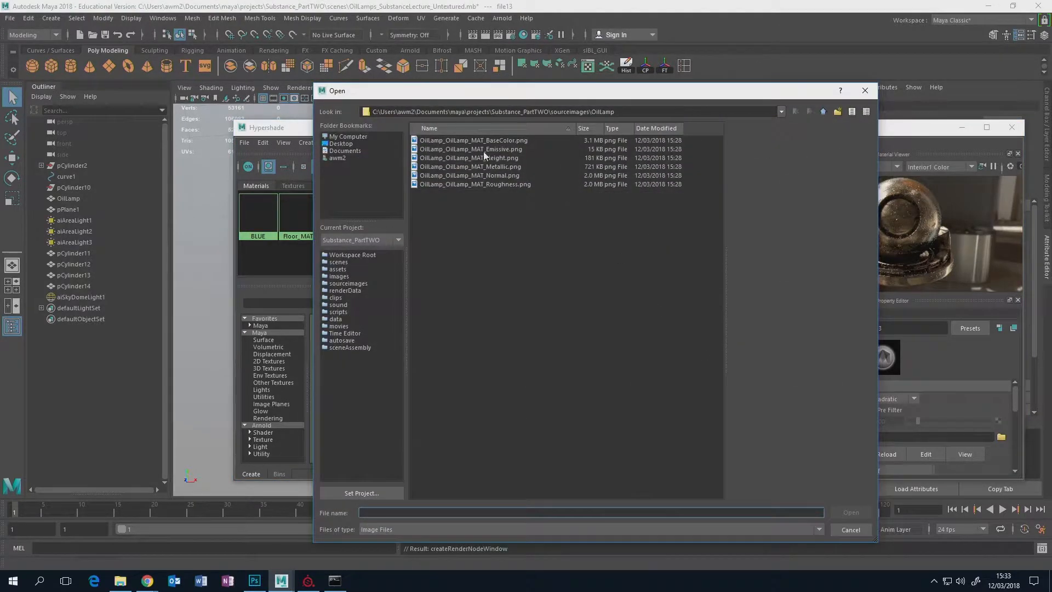
click(476, 150)
click(837, 511)
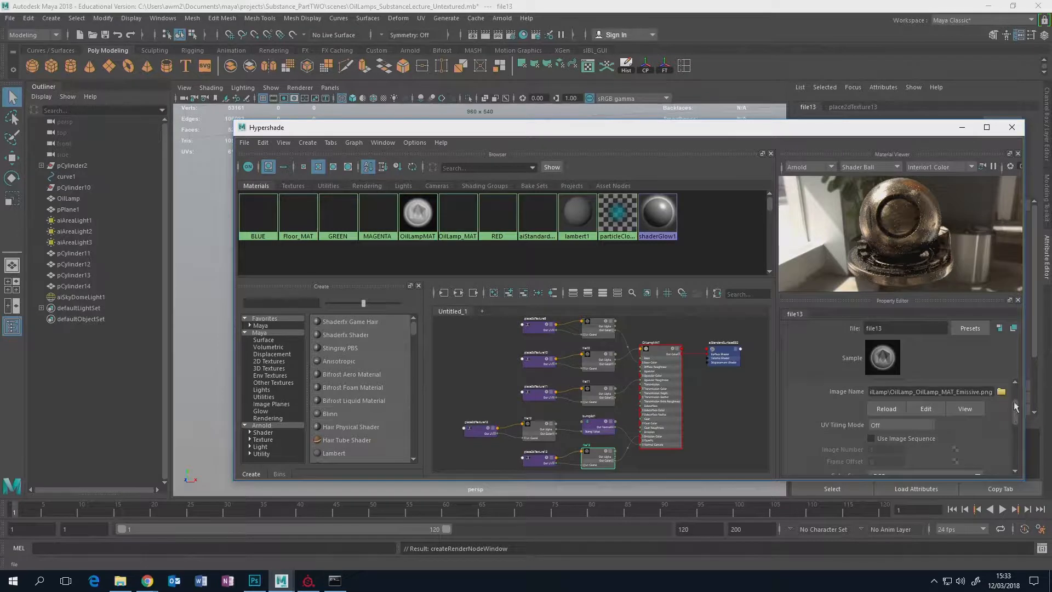
click(999, 329)
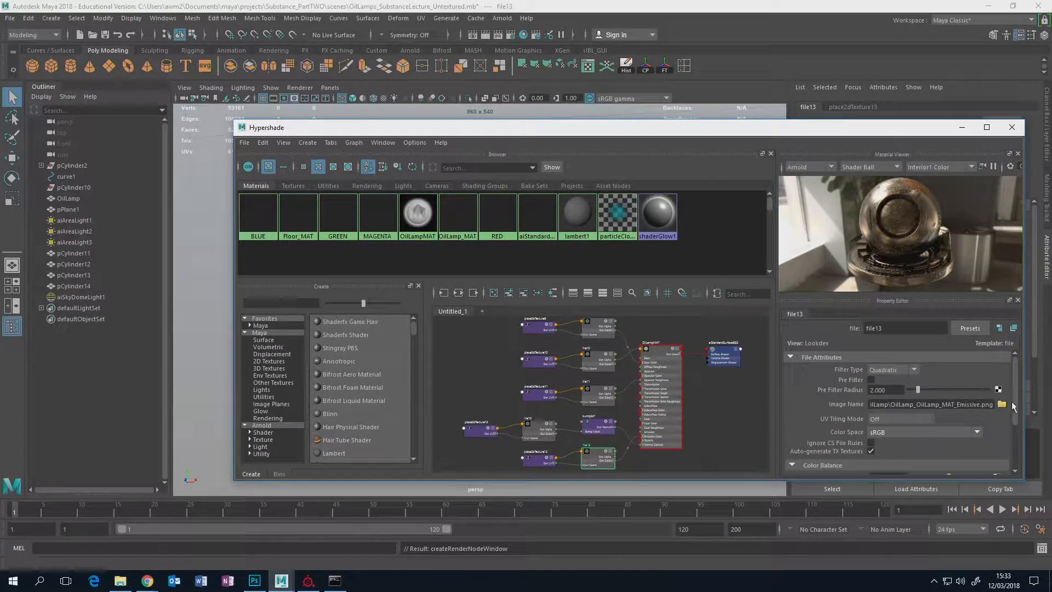
mouse_move(1015, 406)
mouse_down()
mouse_move(1015, 451)
mouse_move(1015, 410)
mouse_up()
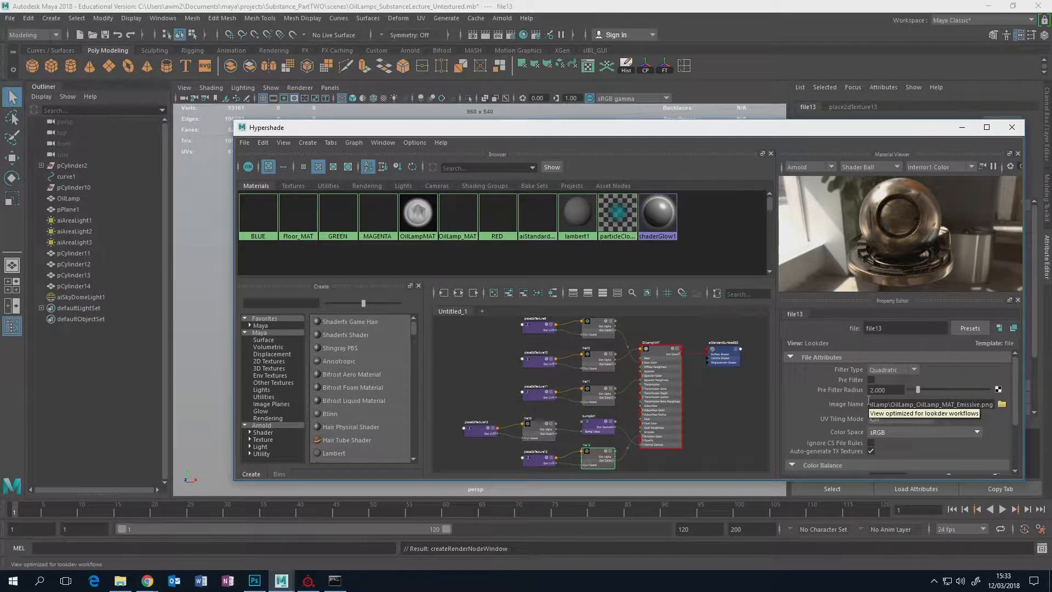
- Raise OilLampMAT's emission weight to 1
click(663, 426)
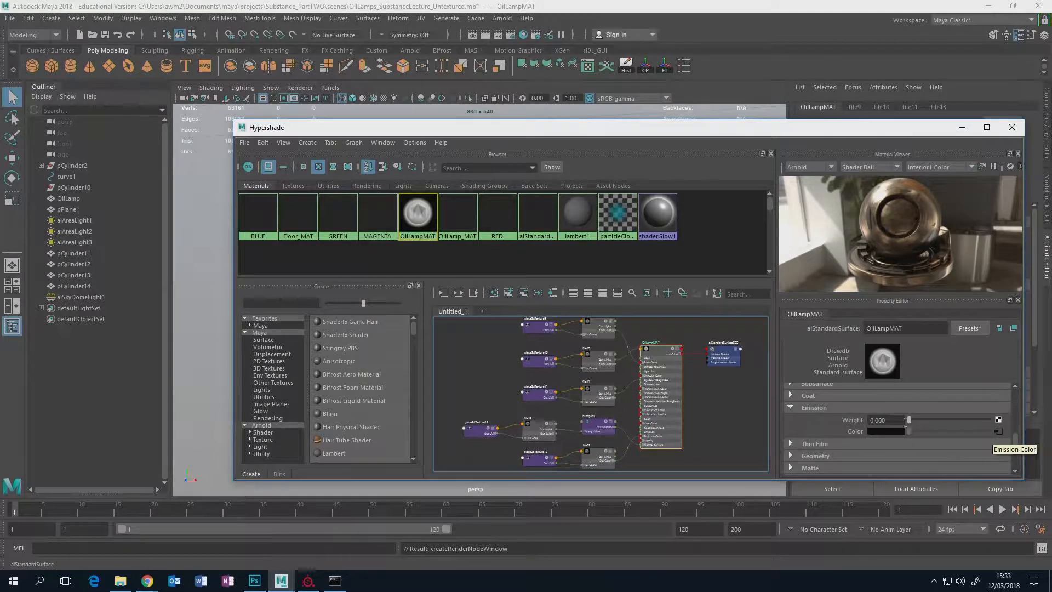
drag(910, 420, 1018, 420)
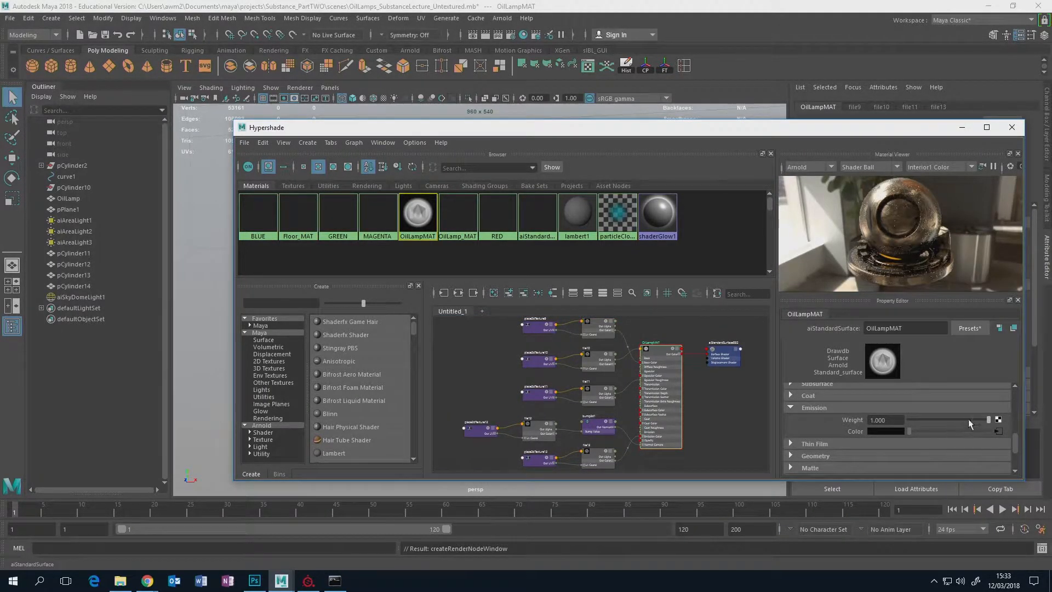
mouse_move(989, 419)
mouse_down()
mouse_move(889, 421)
mouse_move(988, 420)
mouse_up()
- Try emission weights of 5 and 100 on OilLampMAT and return the weight to 1
double_click(898, 421)
text(5)
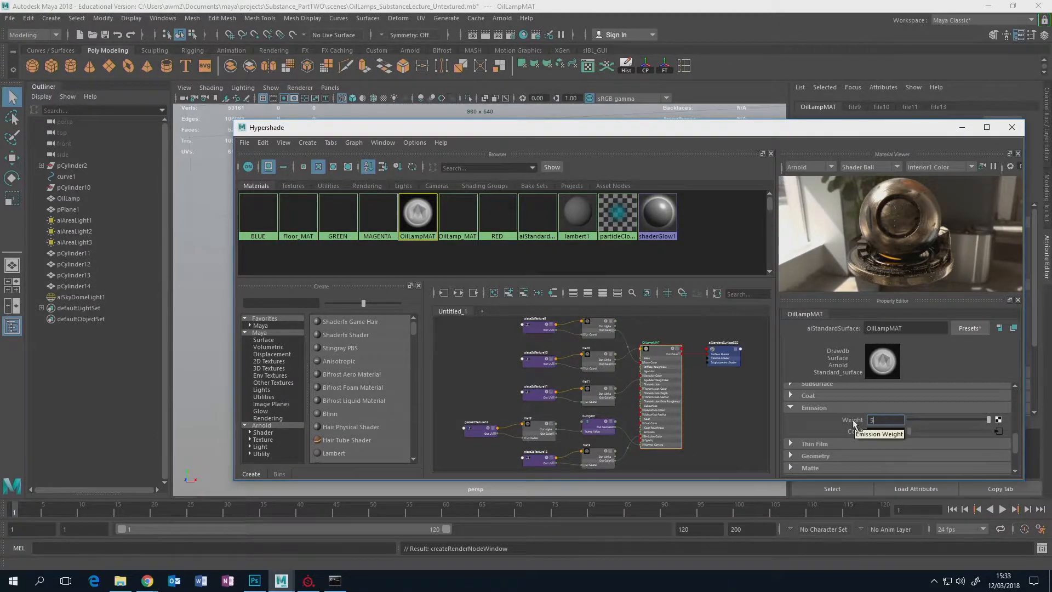
key(Return)
text(100)
key(Return)
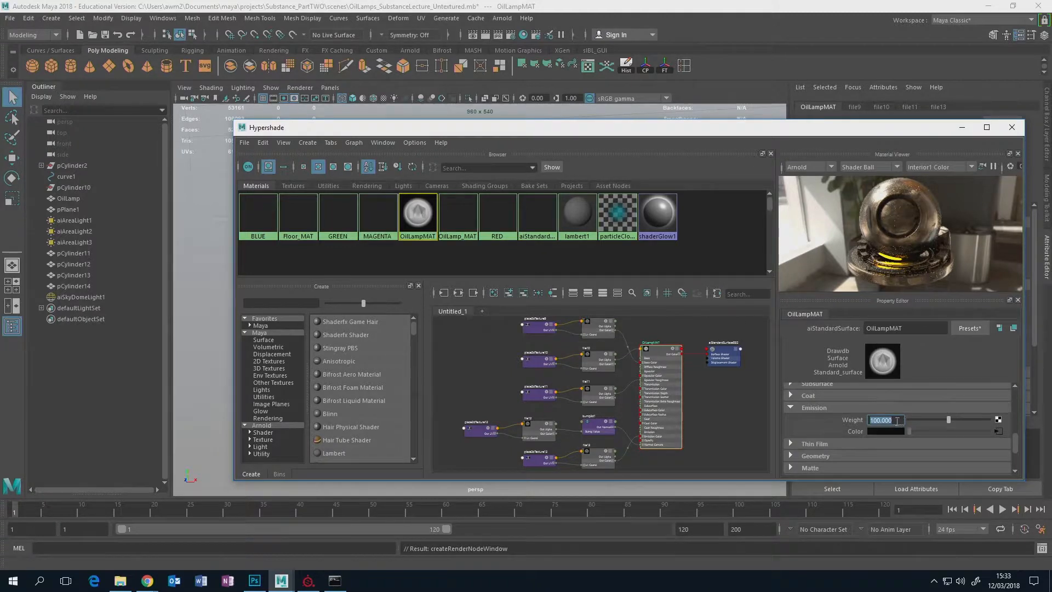
text(1)
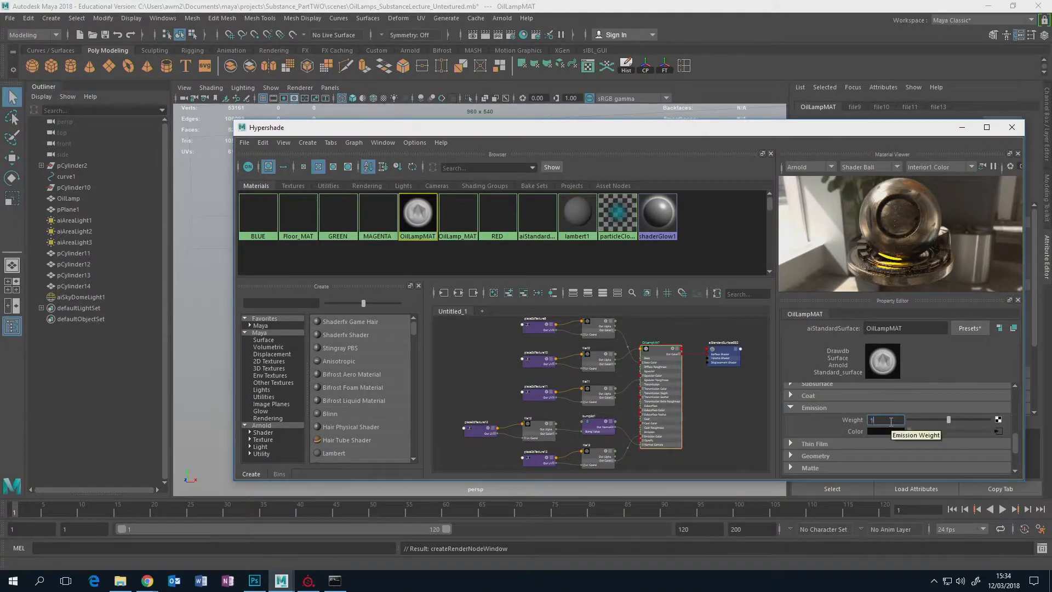
key(Return)
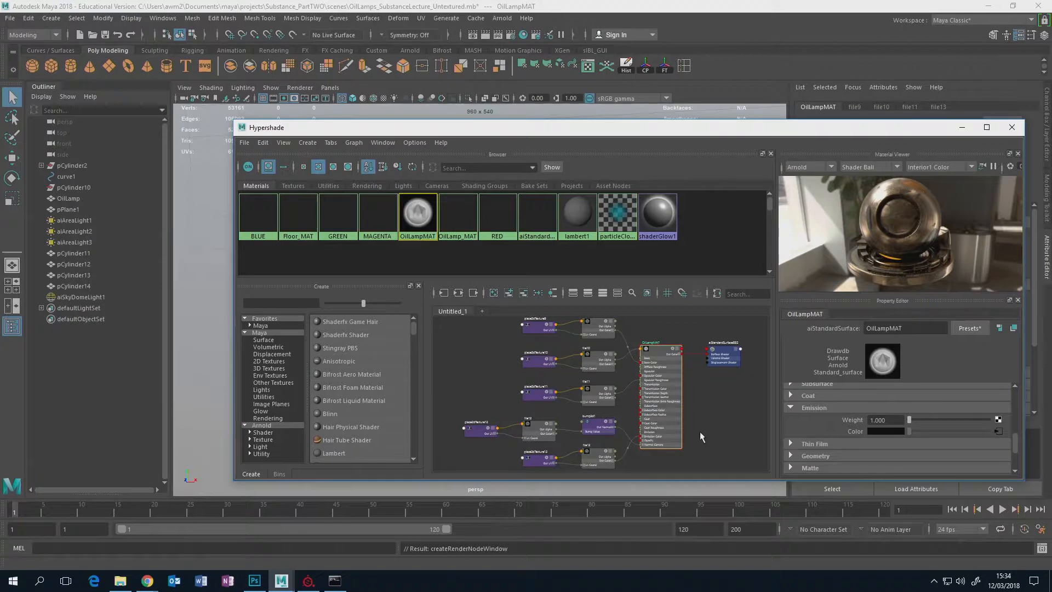
- Map OilLampMAT's transmission weight to a new file texture and browse for its image
scroll(699, 432, up, 5)
alt+middle_drag(678, 386, 698, 442)
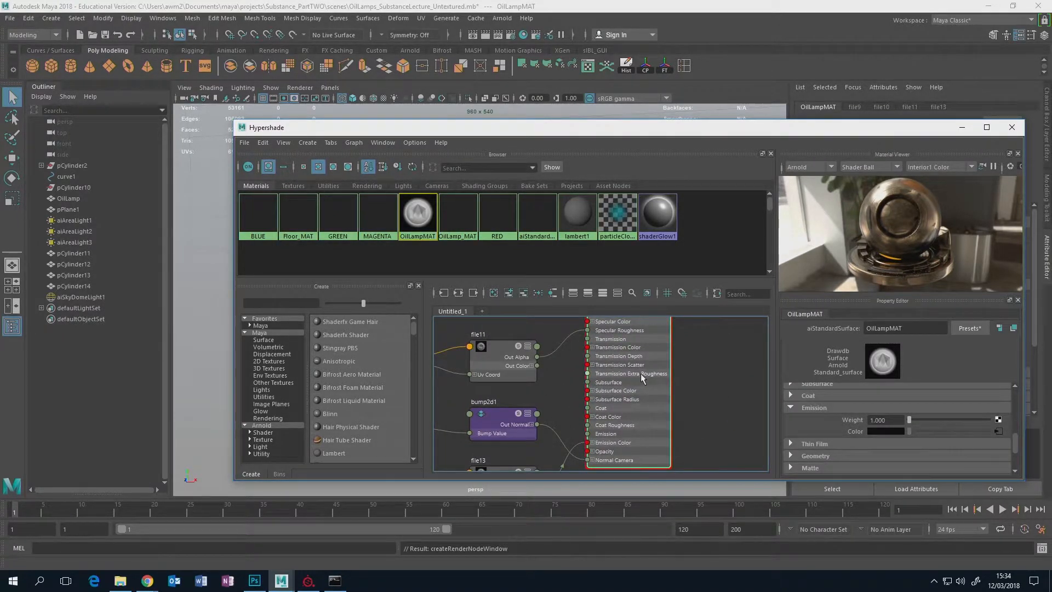
click(956, 407)
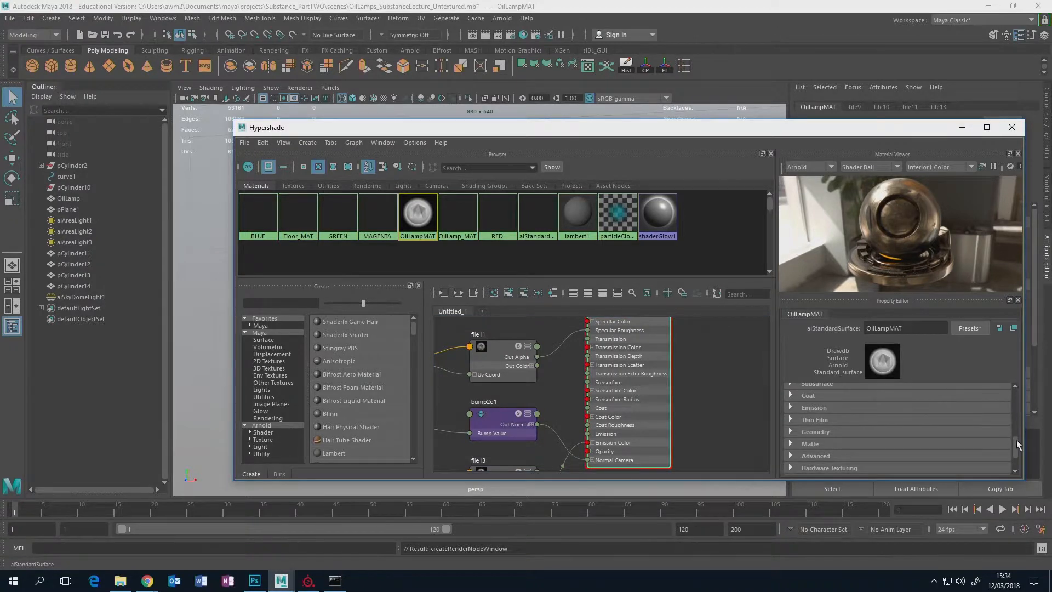
drag(1017, 439, 1015, 416)
click(802, 432)
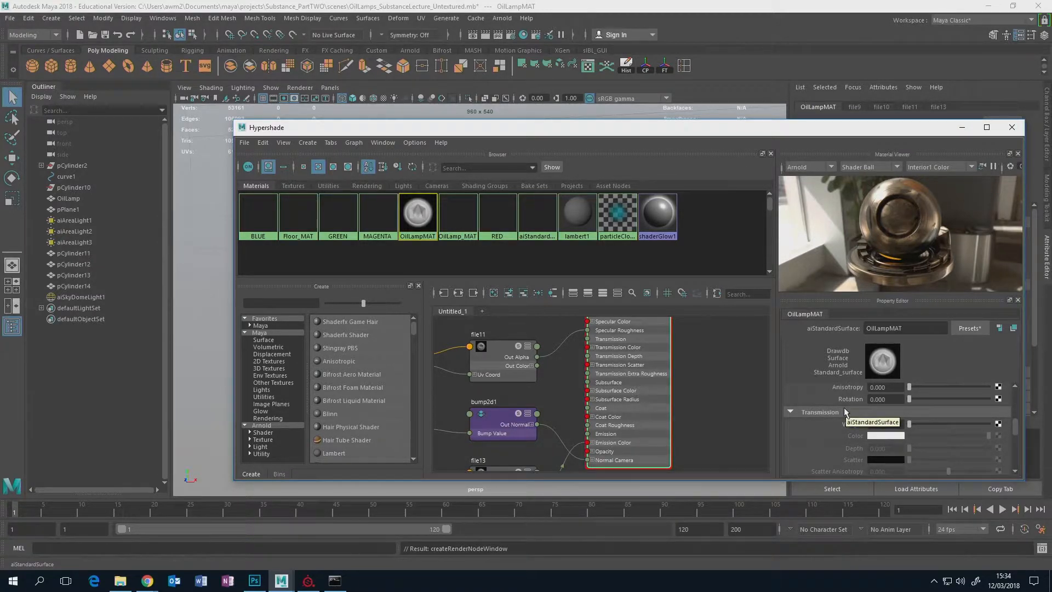
click(999, 425)
click(471, 289)
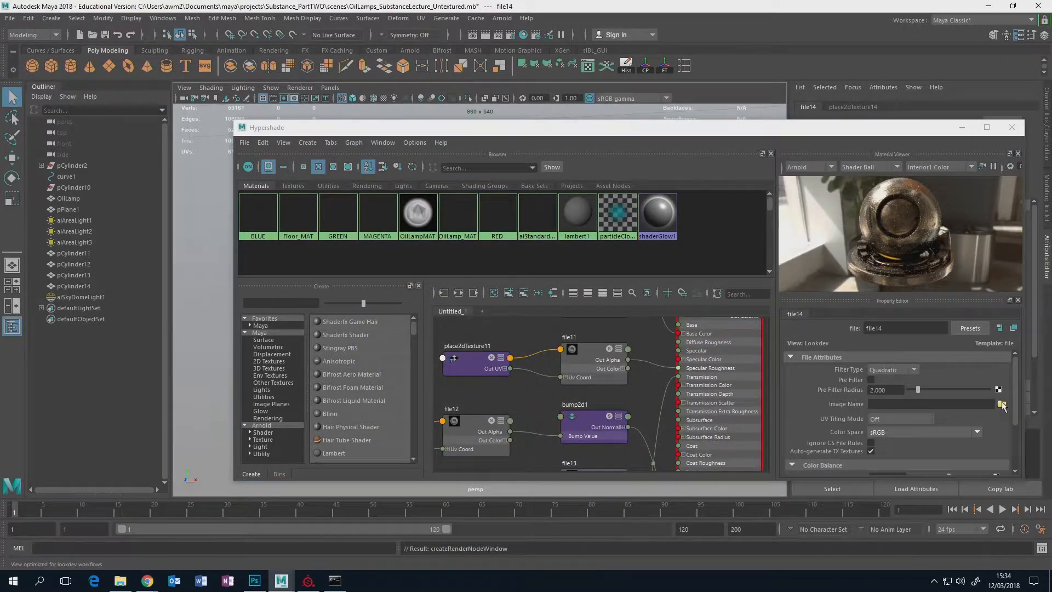
click(1001, 404)
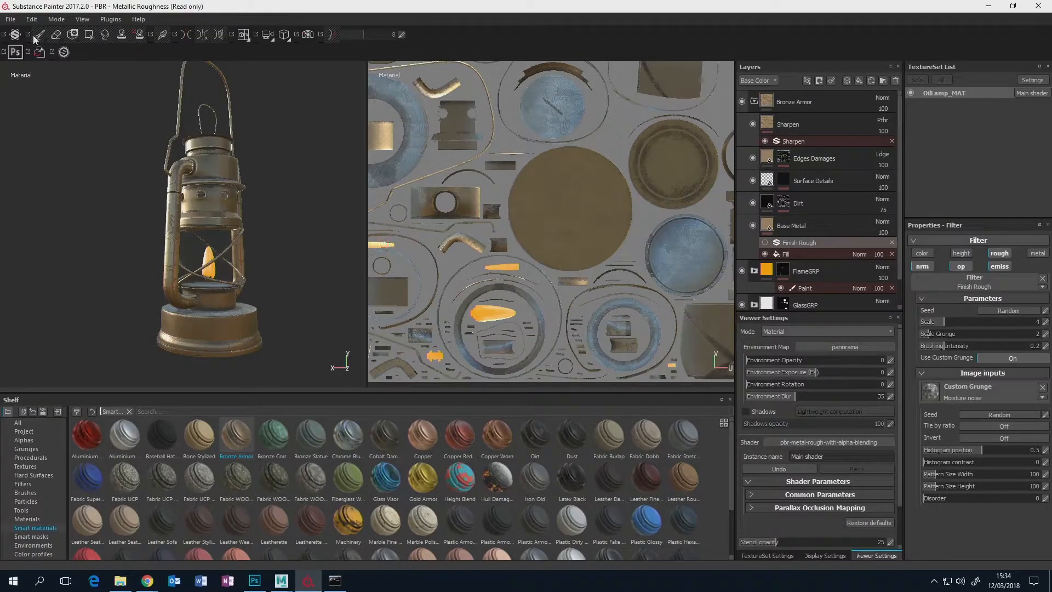
- Switch to Substance Painter, open the texture export settings and list the maps exported for the OilLamp_MAT texture set
click(10, 19)
click(51, 163)
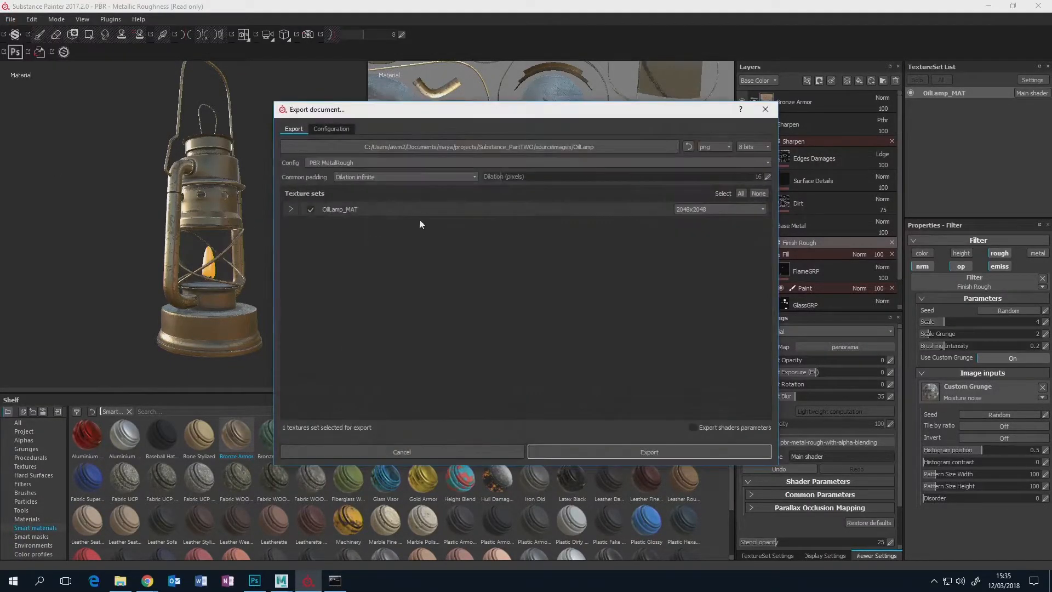
click(291, 209)
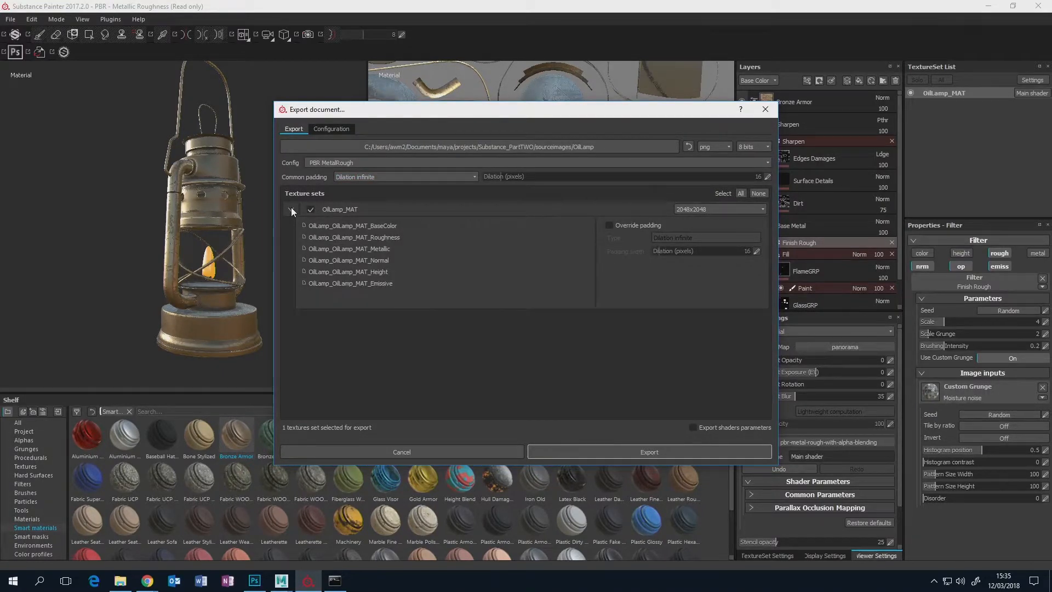
- Examine the output maps defined by the Arnold 5CGI export preset
click(330, 129)
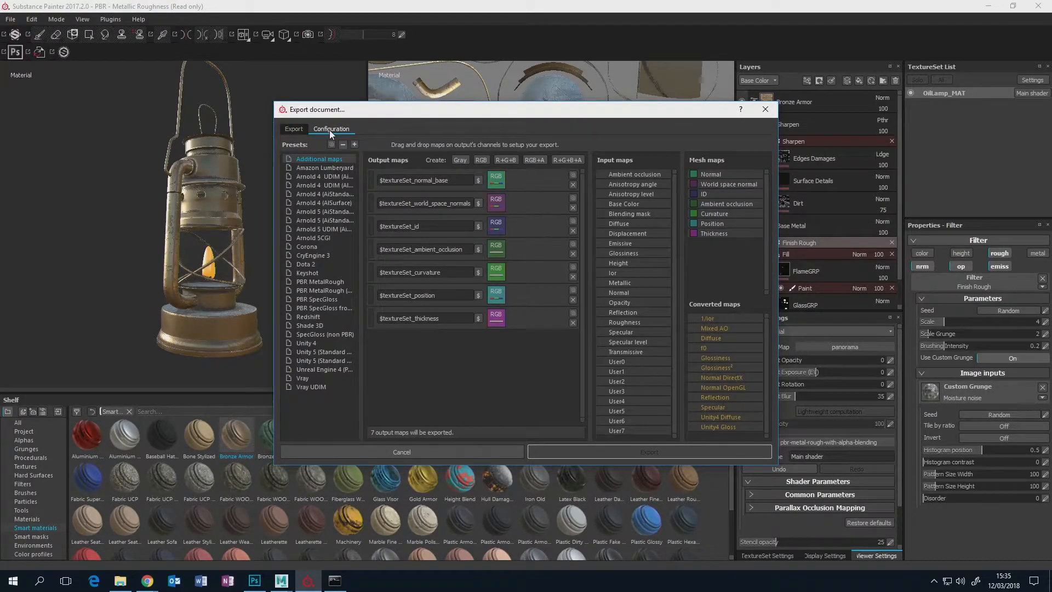
click(313, 238)
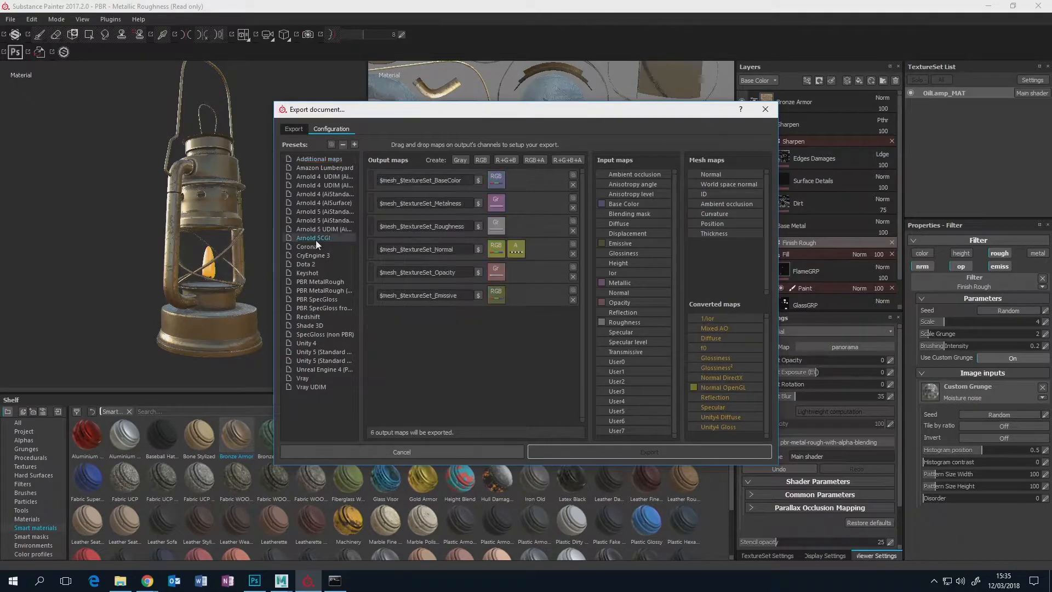
click(292, 131)
- Set the export configuration to Arnold 5CGI and export the OilLamp_MAT texture set
click(370, 163)
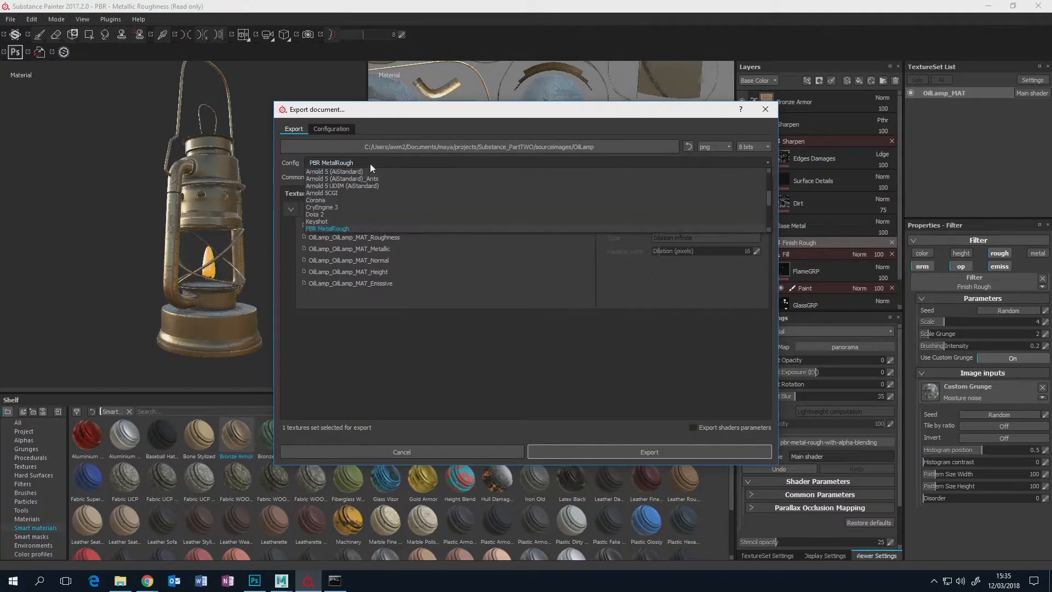
click(370, 164)
click(370, 163)
click(449, 166)
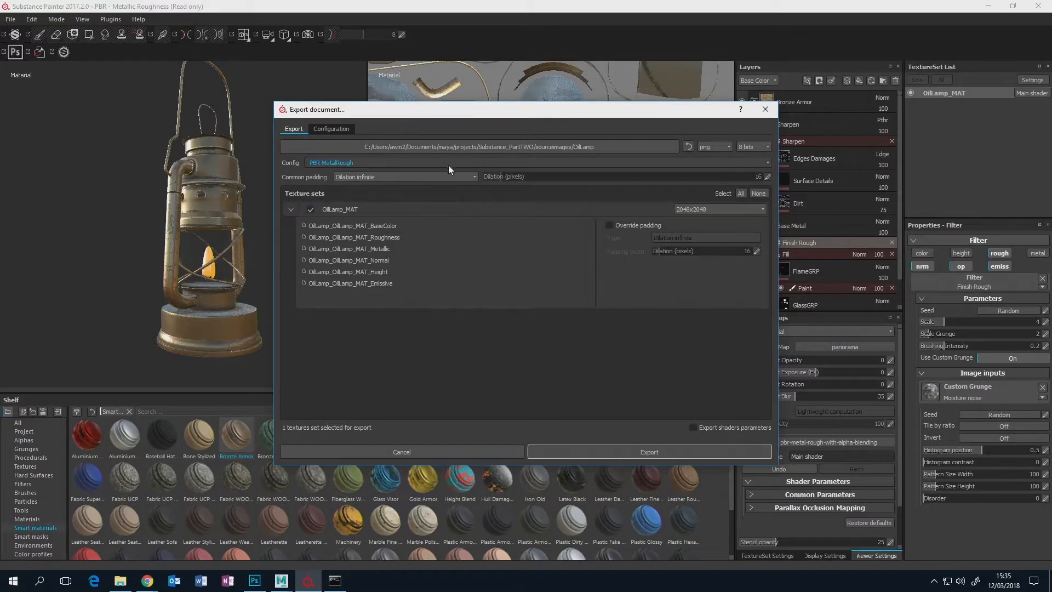
click(767, 163)
click(392, 193)
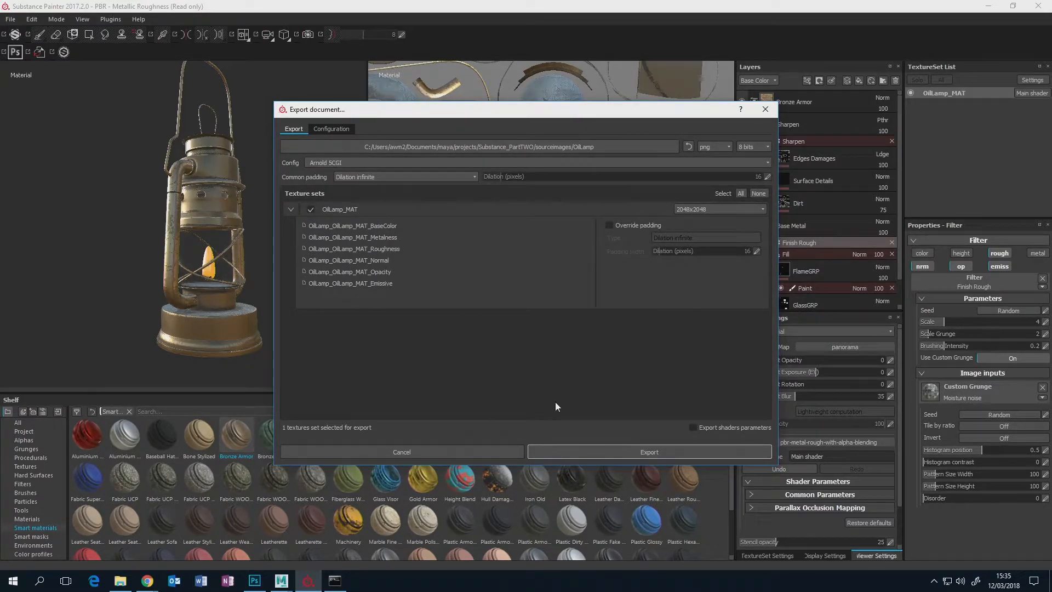
click(603, 452)
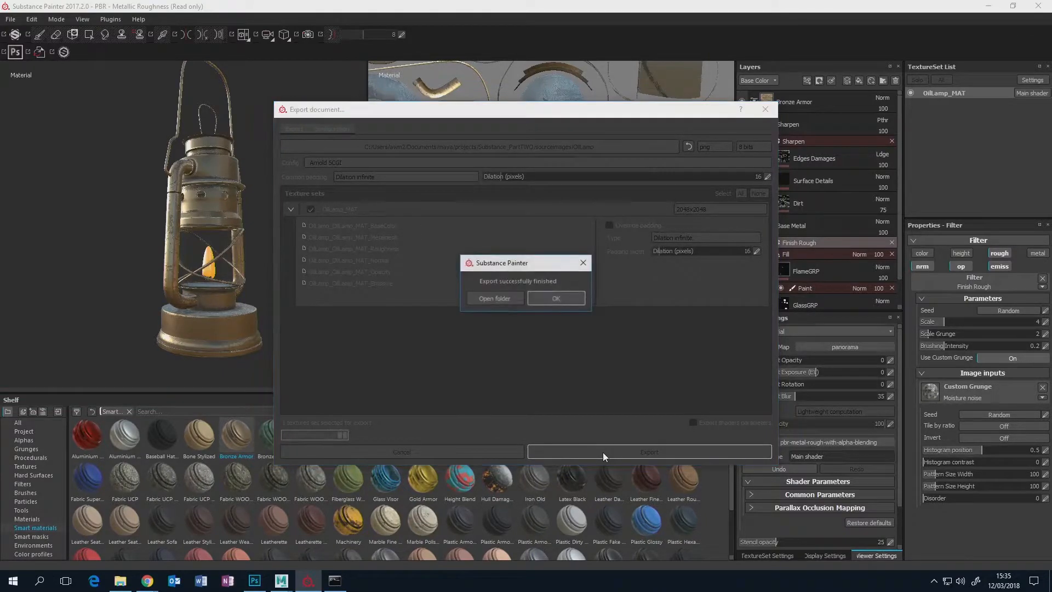
click(556, 299)
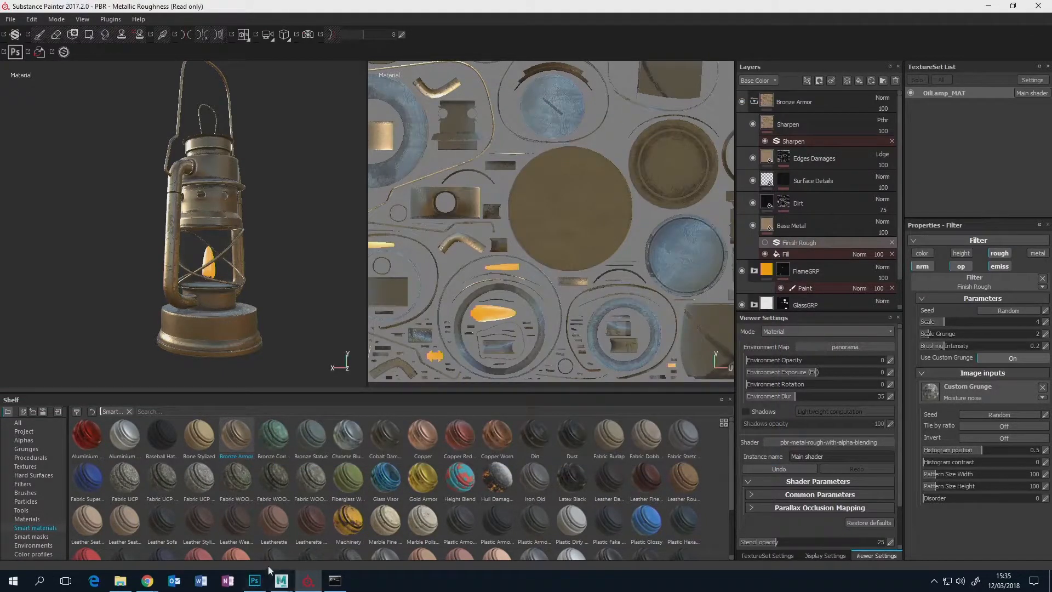
- Switch to Maya, preview OilLamp_OilLamp_MAT_Opacity.png in the image browser and close it without loading the file
mouse_move(281, 581)
click(336, 535)
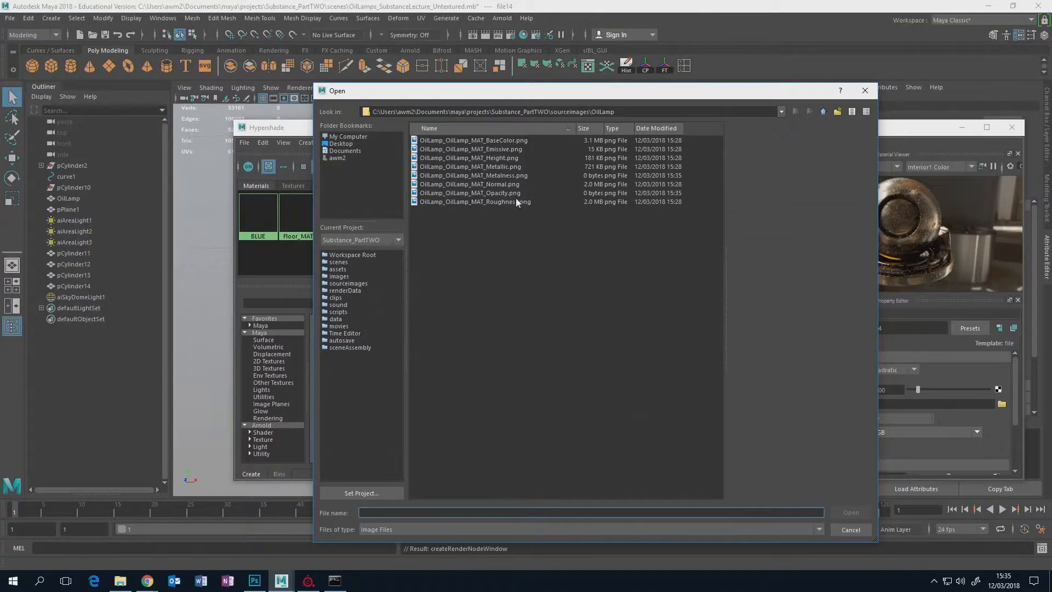
click(497, 193)
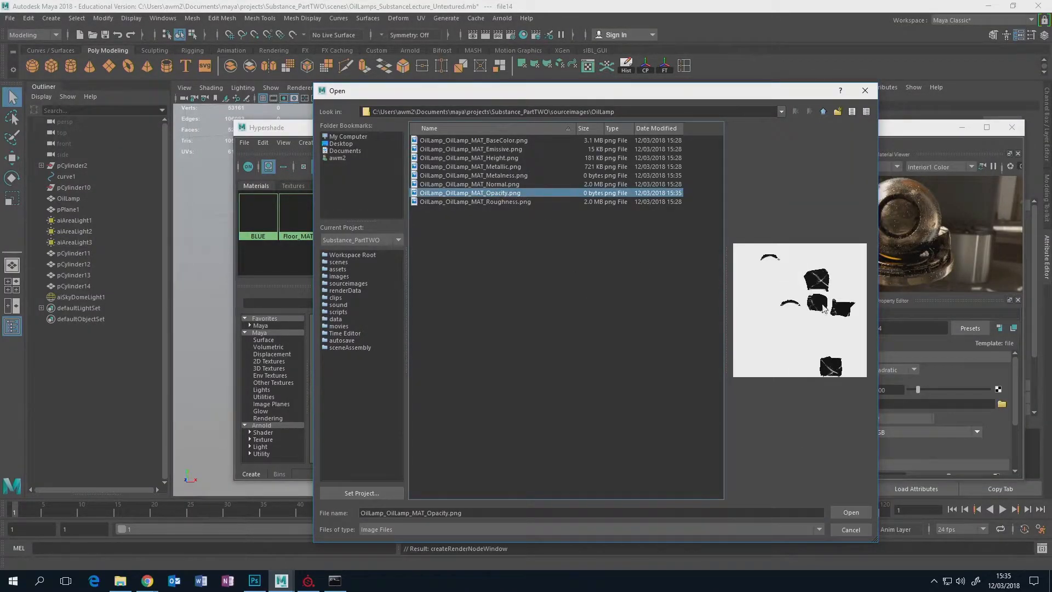
click(857, 531)
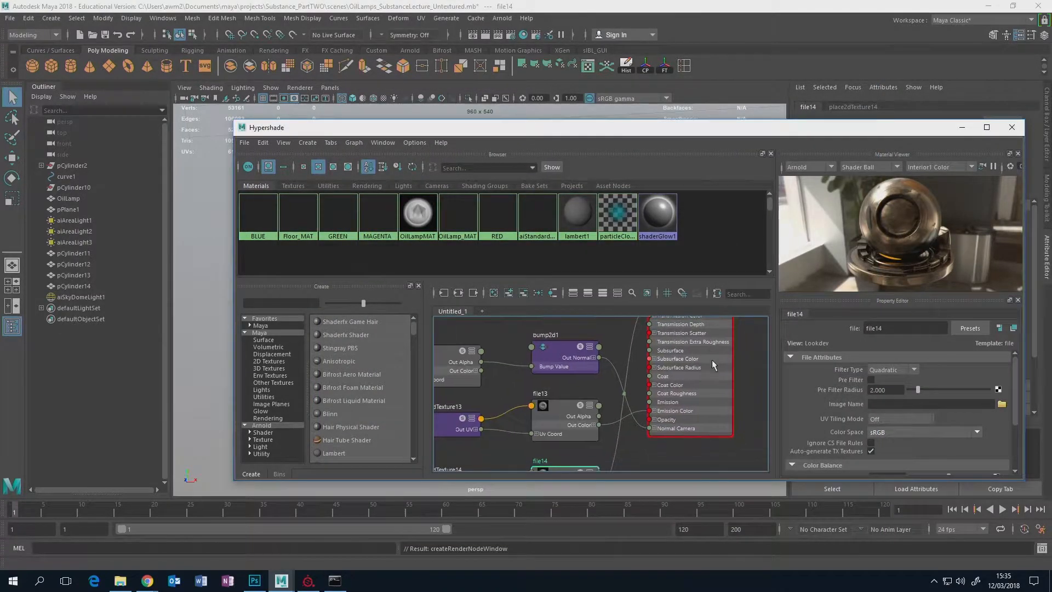
- Examine OilLampMAT's transmission settings and the texture node connected to its transmission weight
click(705, 389)
scroll(931, 426, down, 5)
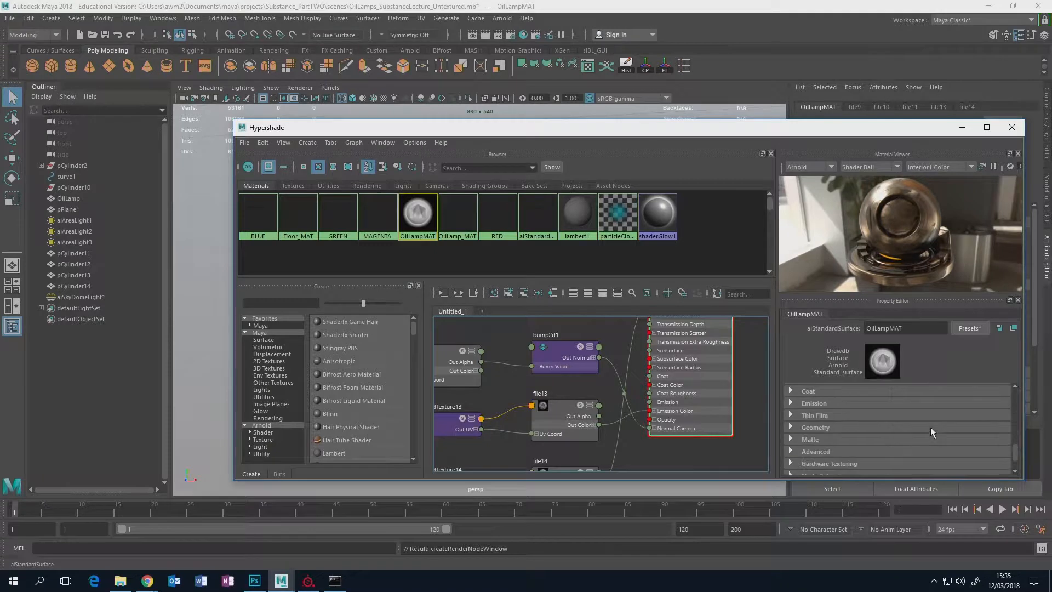
scroll(930, 426, up, 4)
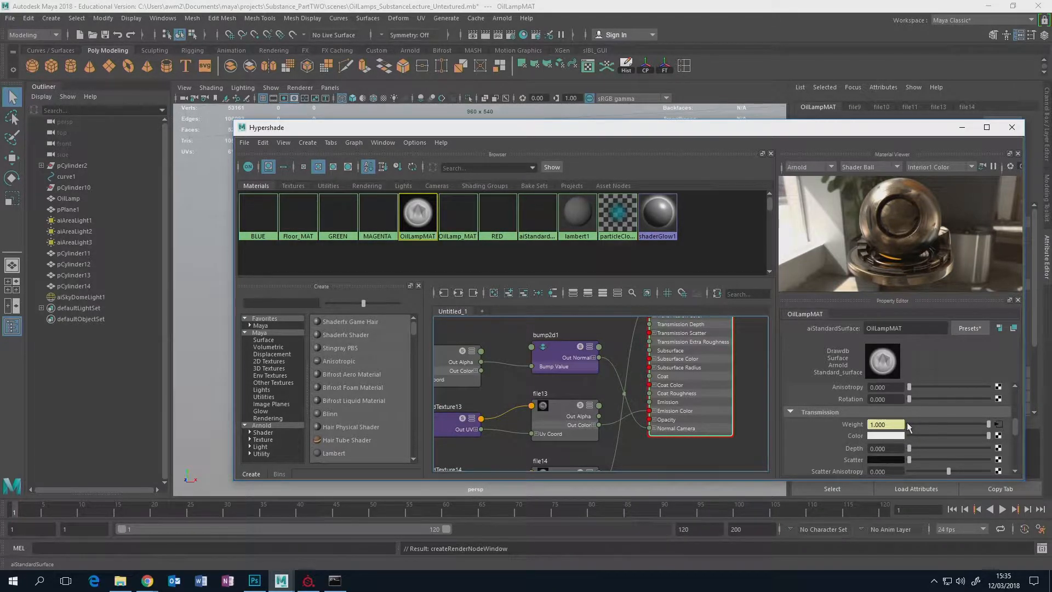
alt+middle_drag(662, 418, 672, 357)
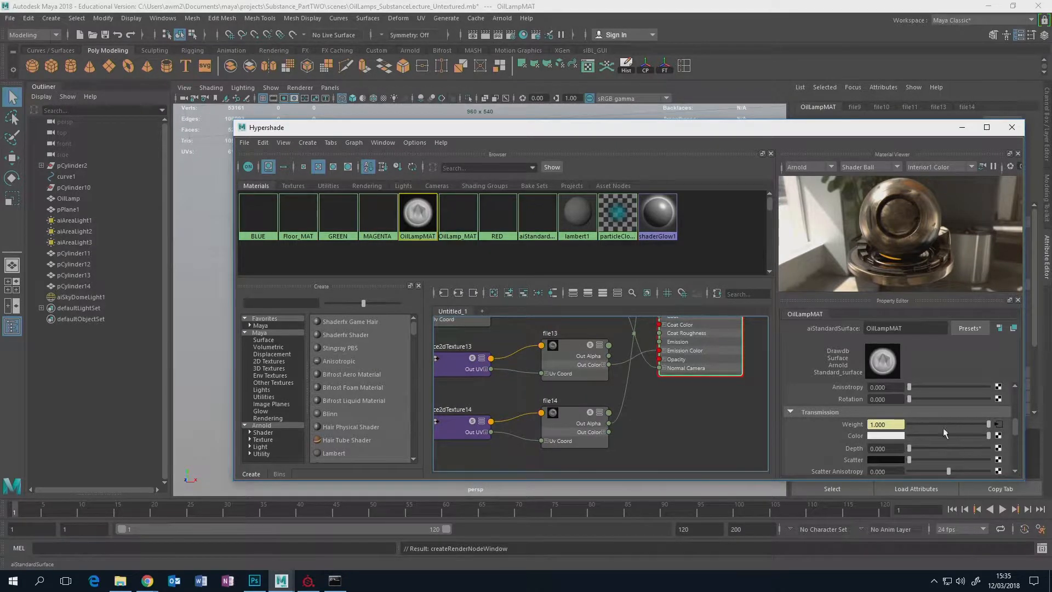
mouse_move(570, 436)
alt+middle_down()
mouse_move(683, 415)
mouse_move(572, 428)
alt+middle_up()
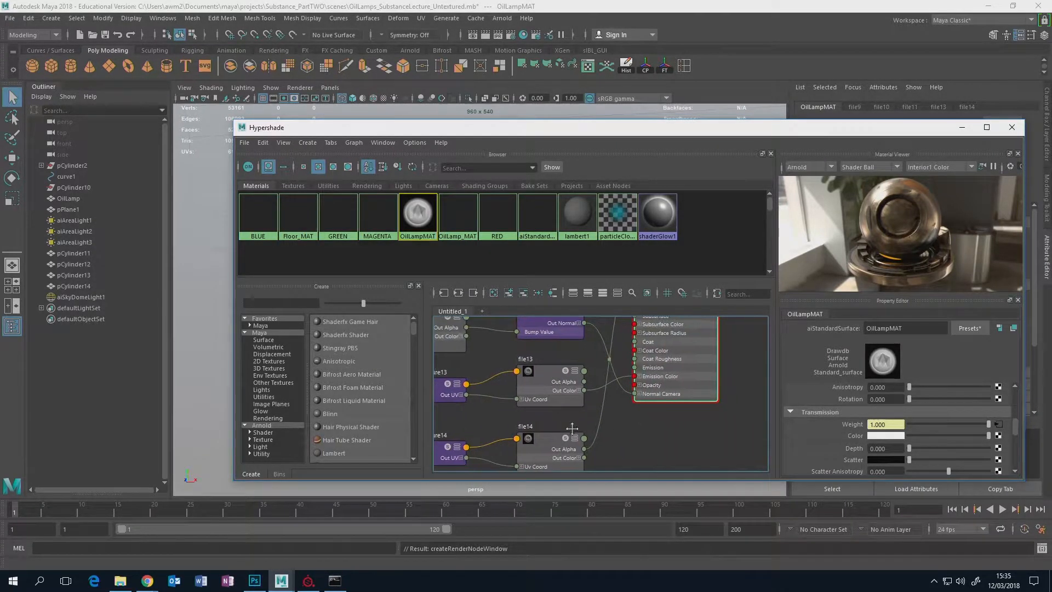
- Load OilLamp_OilLamp_MAT_Opacity.png into file14 and set its color space to Raw
click(570, 436)
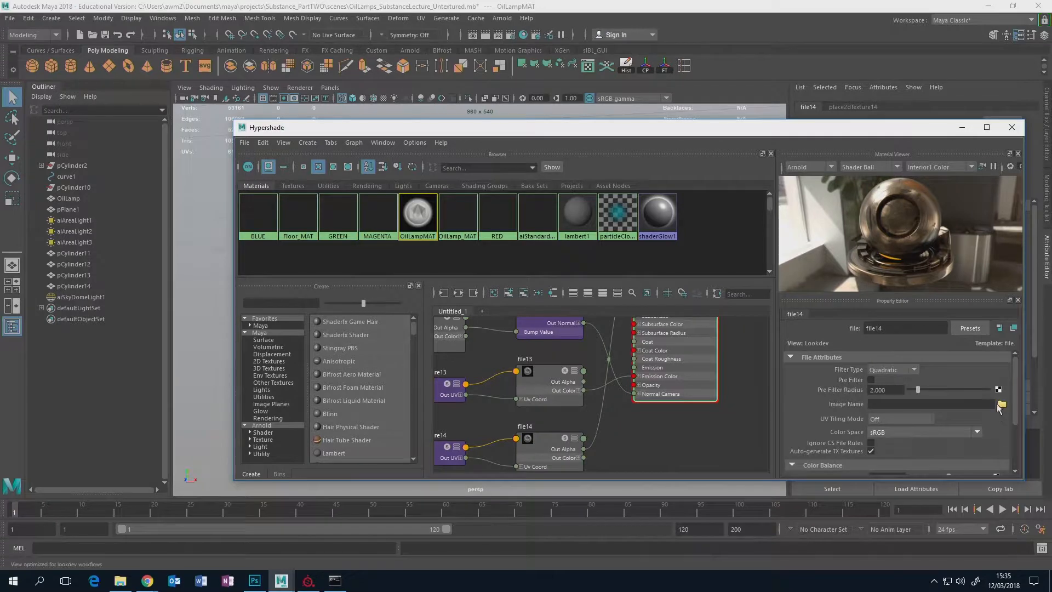
click(1000, 406)
click(486, 193)
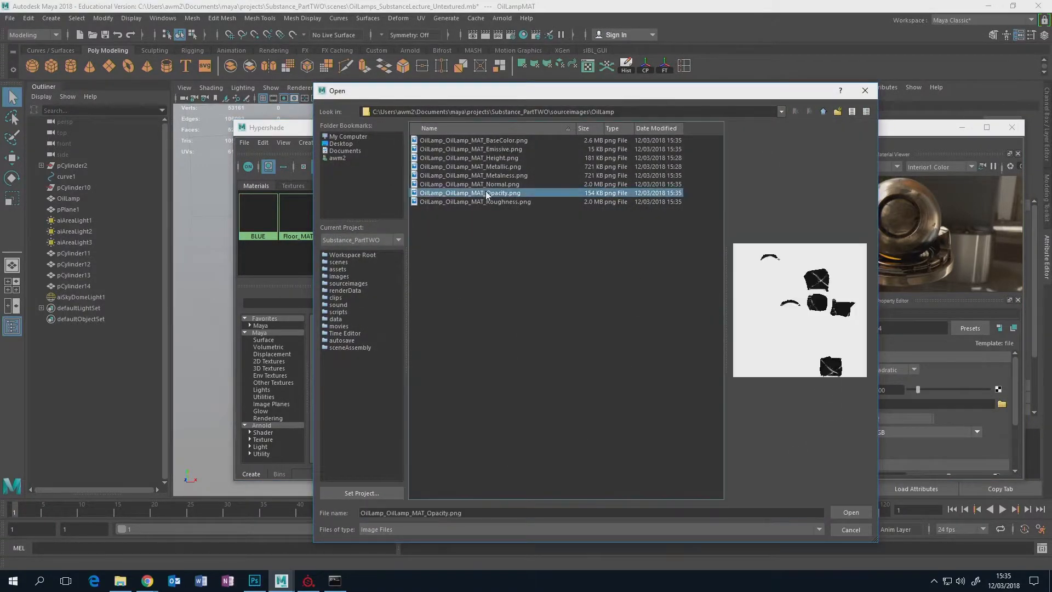
click(851, 513)
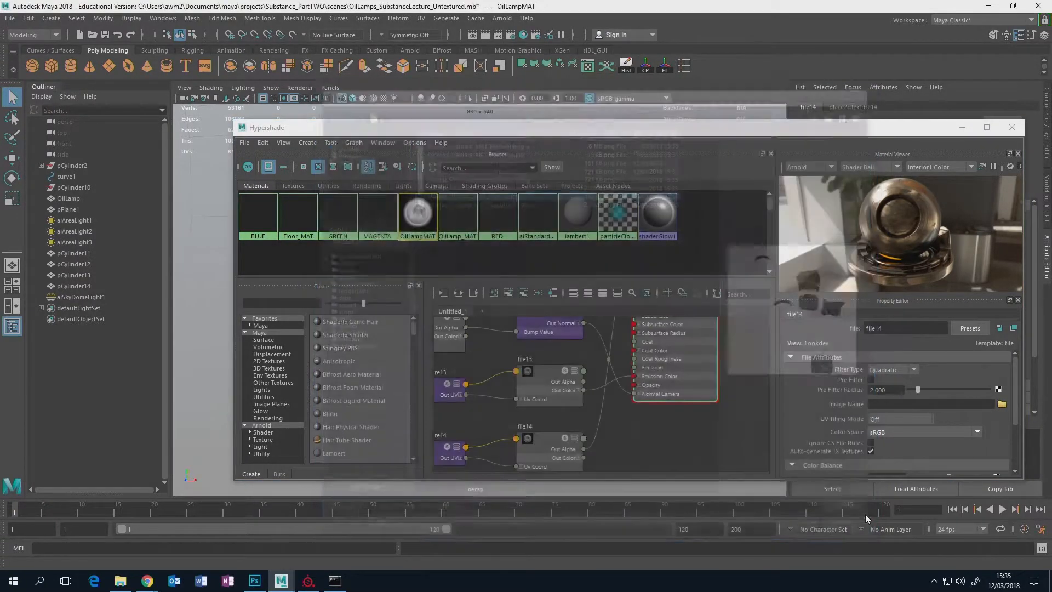
click(978, 432)
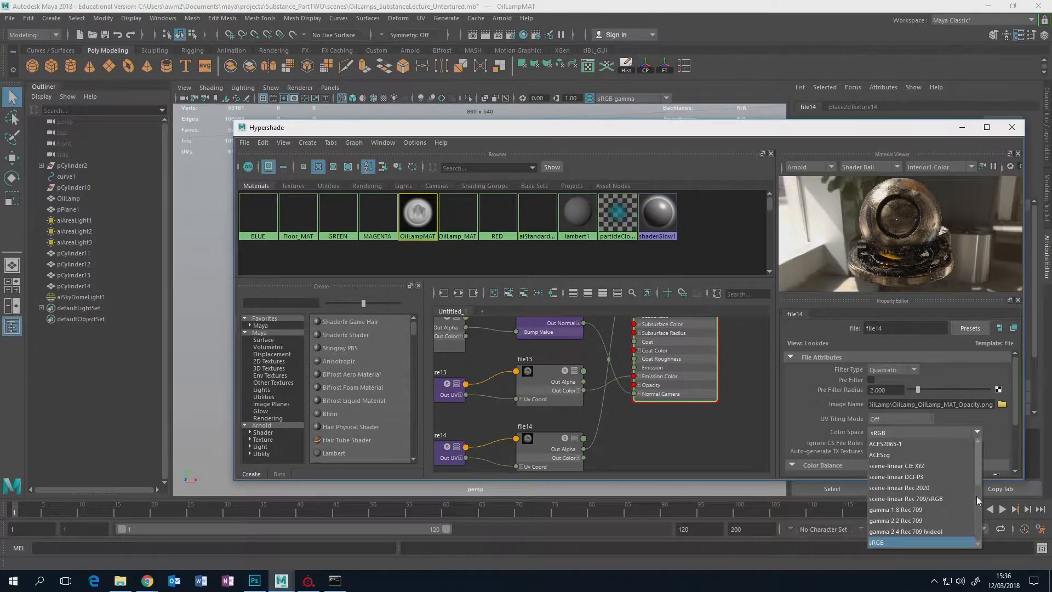
click(919, 466)
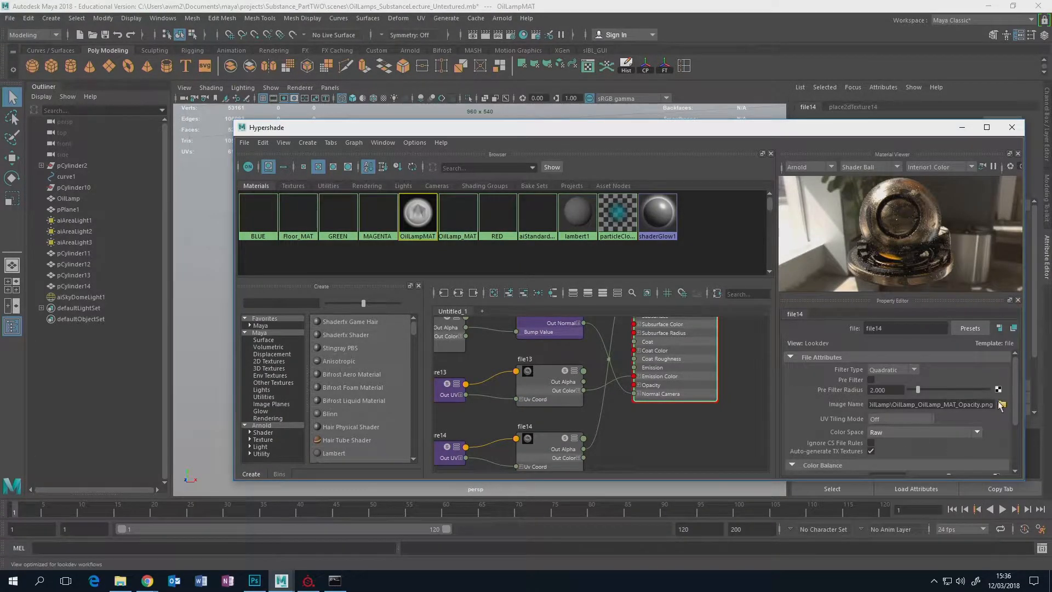
- Review file14's file and color balance attributes alongside its connections to OilLampMAT
scroll(1014, 404, down, 3)
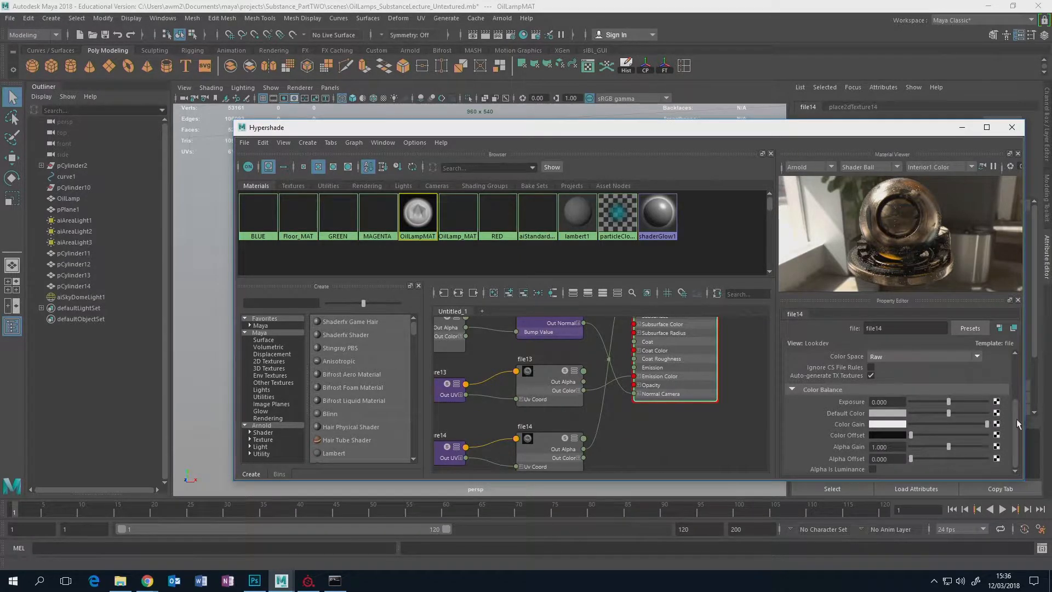
scroll(1015, 420, up, 3)
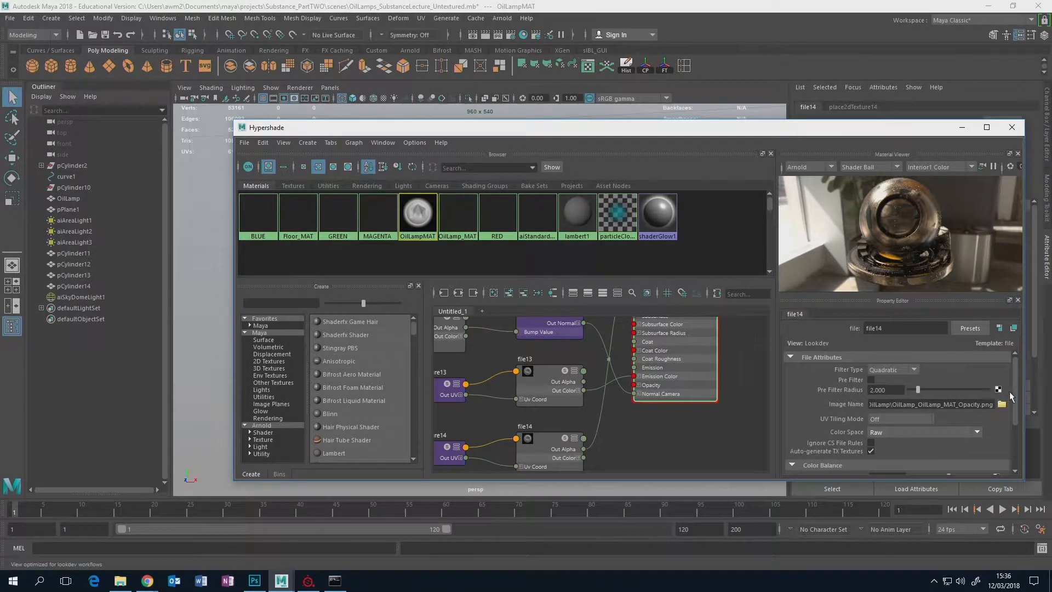
scroll(1015, 397, down, 3)
middle_drag(665, 357, 635, 402)
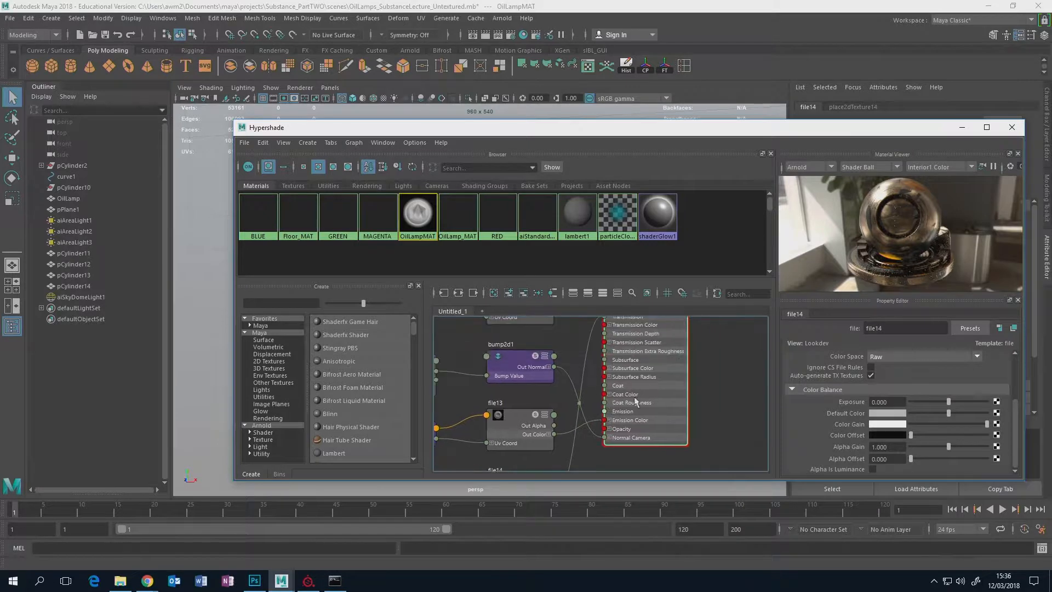
scroll(1017, 350, up, 3)
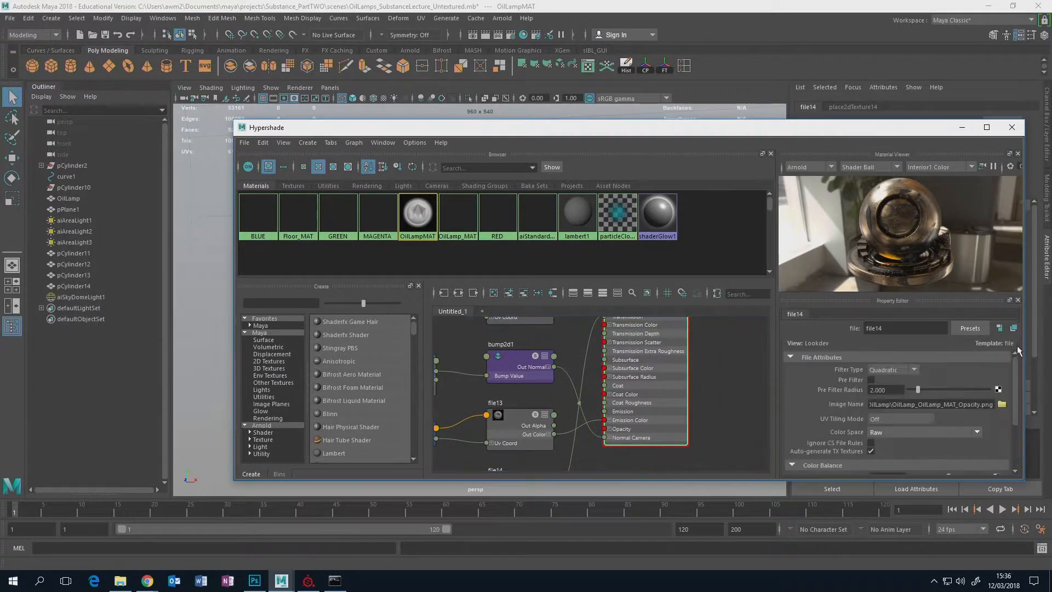
scroll(1017, 350, down, 3)
scroll(1017, 351, up, 3)
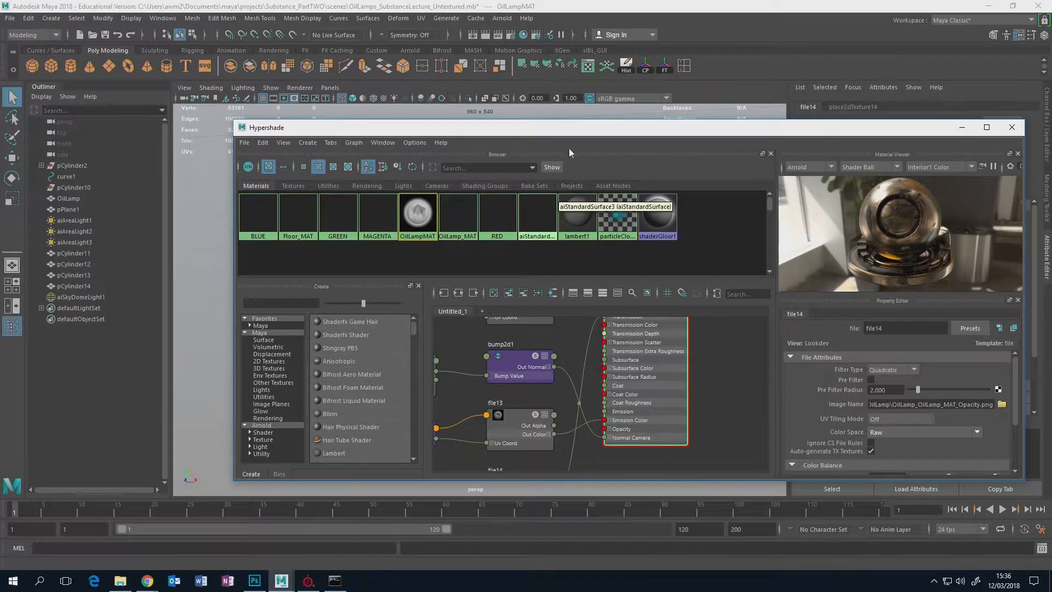
- Assign OilLampMAT to the oil lamp model and close the Hypershade
drag(392, 128, 702, 218)
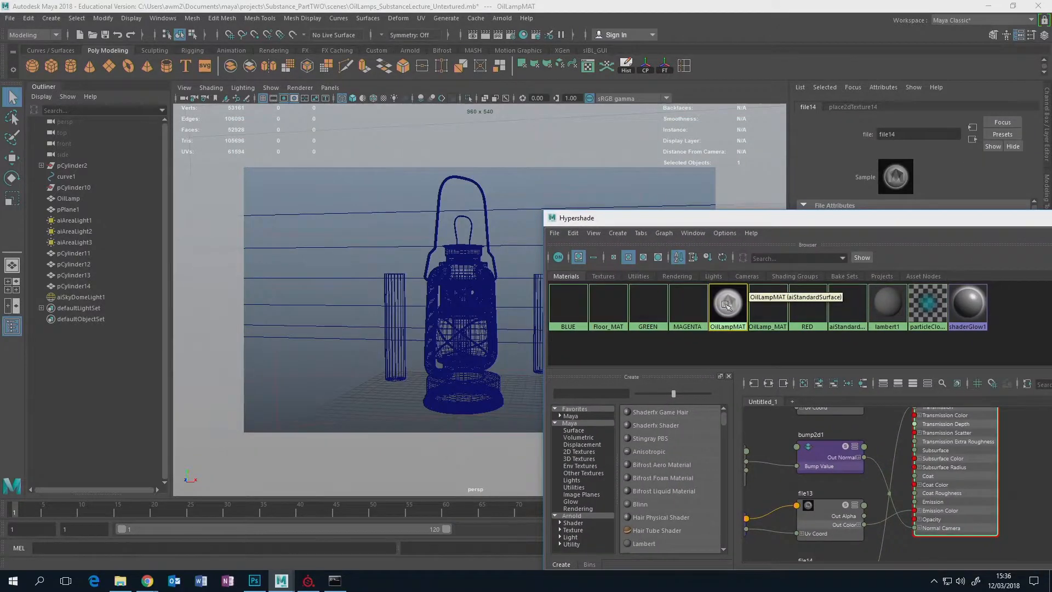
middle_drag(732, 304, 479, 292)
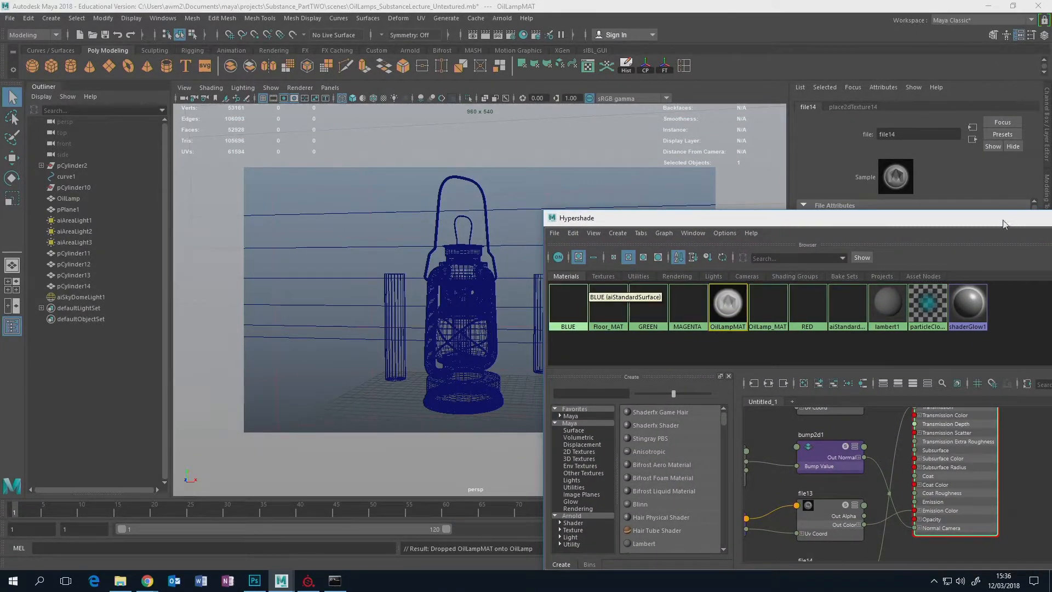
drag(984, 221, 643, 242)
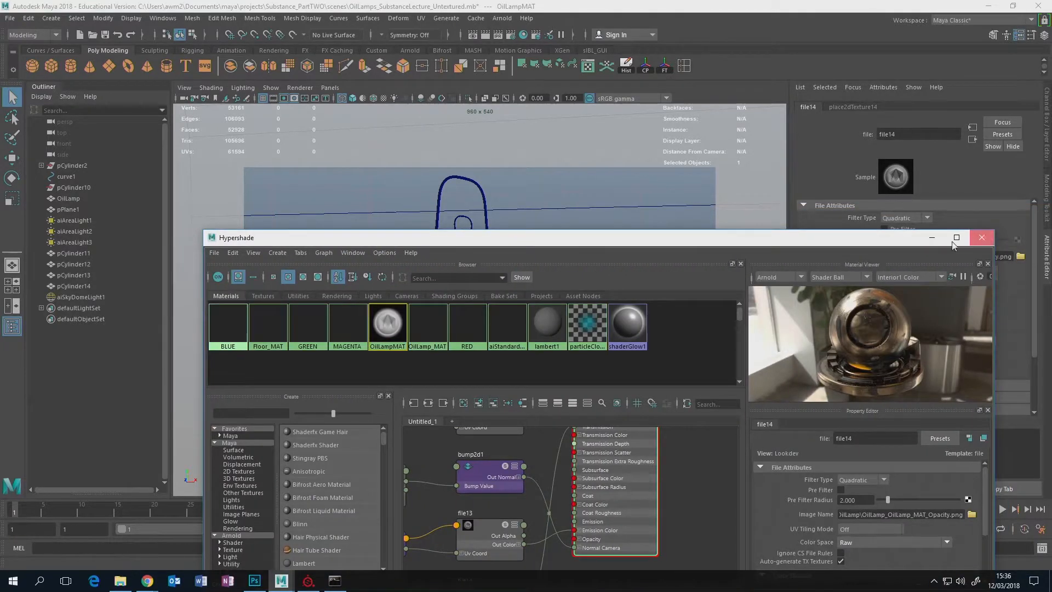
click(982, 237)
- Switch the viewport to textured shading and frame the oil lamp more closely
key(6)
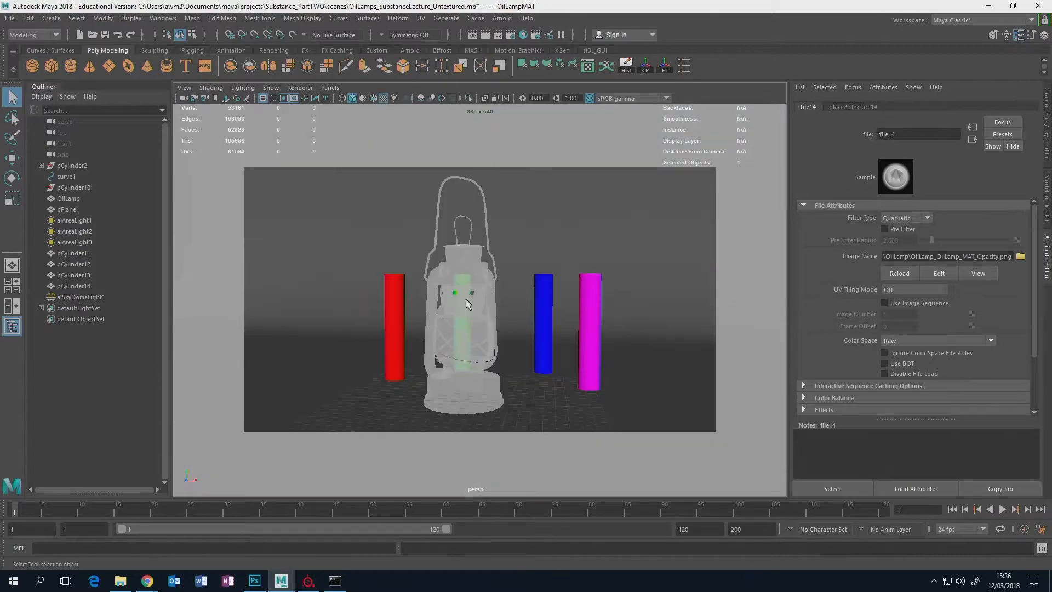
alt+middle_drag(503, 316, 507, 299)
mouse_move(507, 300)
alt+mouse_down()
mouse_move(525, 305)
mouse_move(470, 316)
mouse_move(489, 300)
mouse_move(549, 311)
mouse_move(500, 312)
mouse_move(510, 320)
mouse_move(507, 282)
mouse_move(536, 297)
mouse_move(482, 301)
mouse_move(550, 288)
mouse_move(495, 292)
mouse_move(503, 296)
alt+mouse_up()
scroll(523, 307, up, 5)
scroll(511, 315, down, 4)
scroll(531, 300, up, 5)
scroll(530, 301, down, 5)
scroll(499, 299, up, 3)
scroll(501, 300, down, 5)
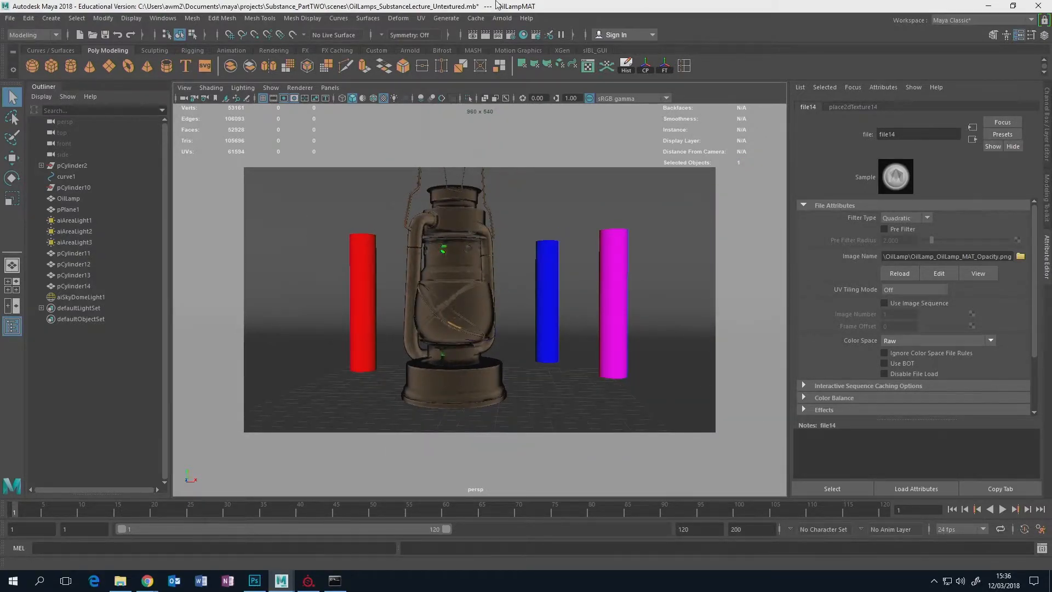
- Render the lamp in the Arnold RenderView to check the transmission, and close the render window
click(503, 18)
click(544, 50)
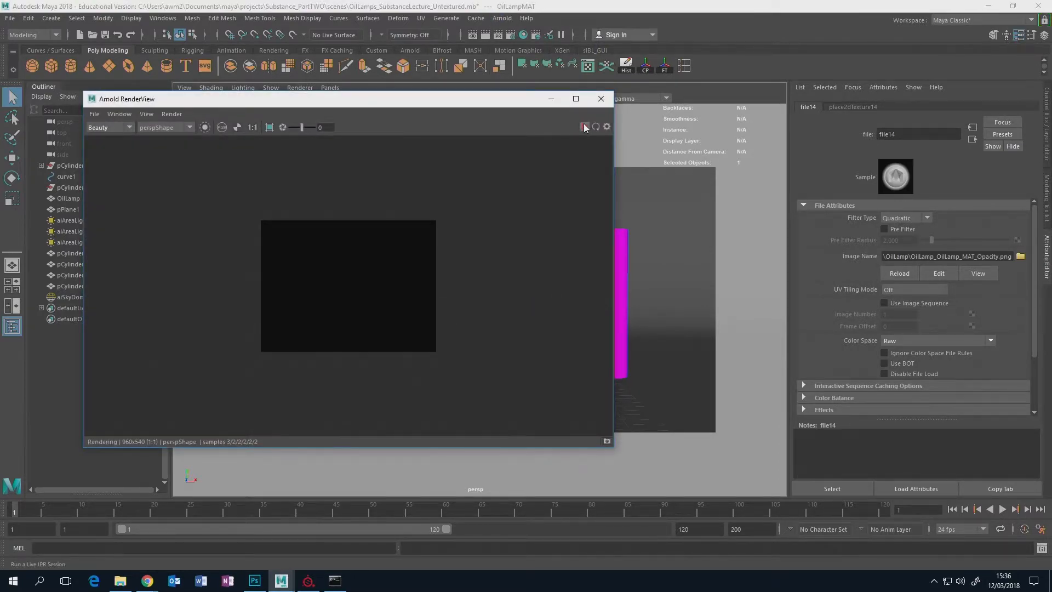
click(585, 127)
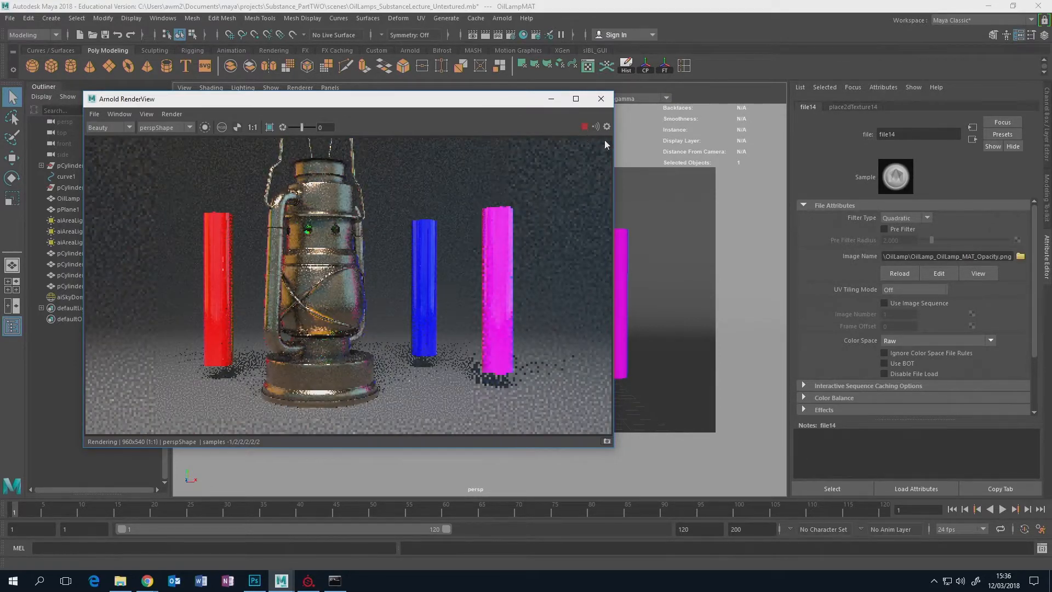
click(601, 99)
alt+drag(479, 278, 440, 349)
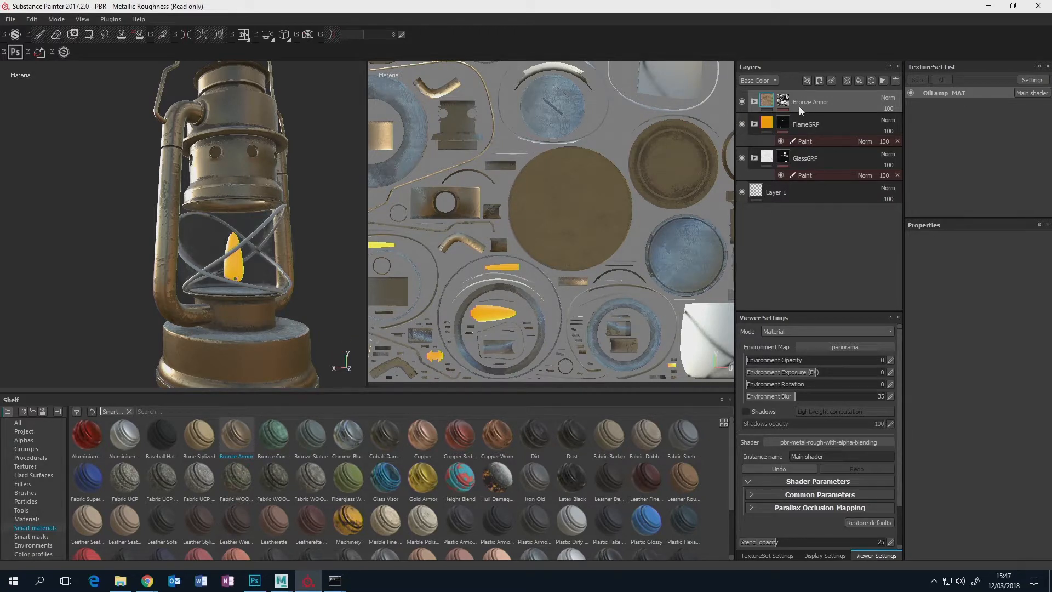
- Inspect the Bronze Armor layer's paint mask in Substance Painter and switch back to Maya
drag(800, 110, 342, 216)
drag(253, 273, 756, 110)
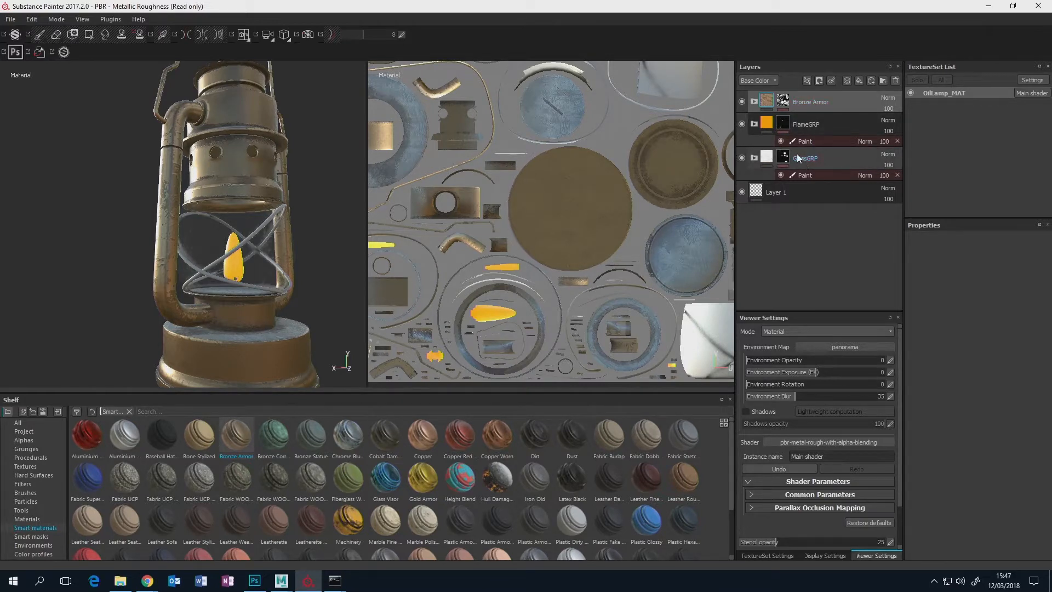
click(782, 102)
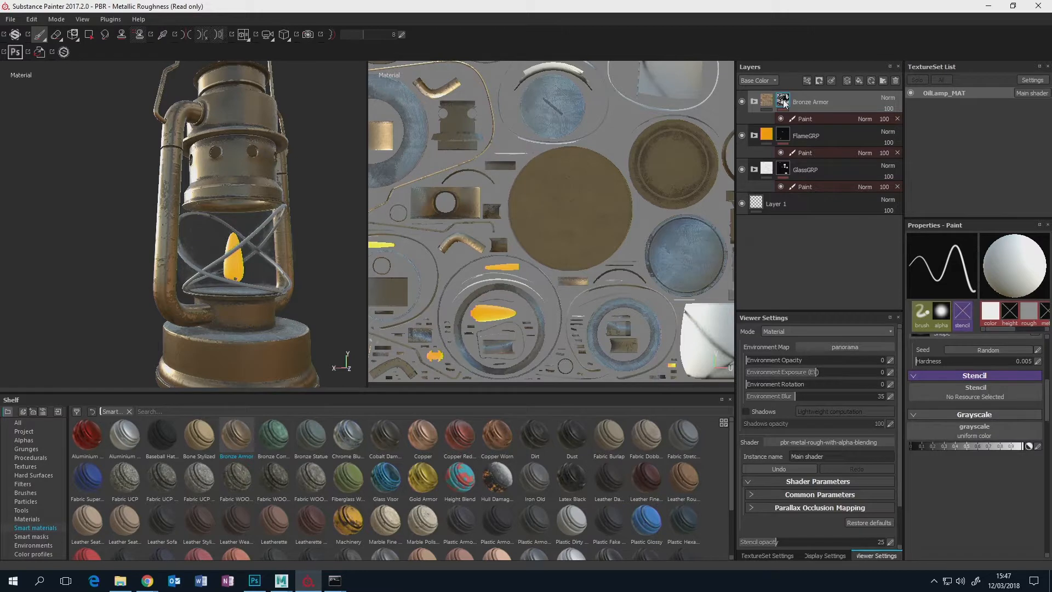
mouse_move(784, 103)
click(355, 535)
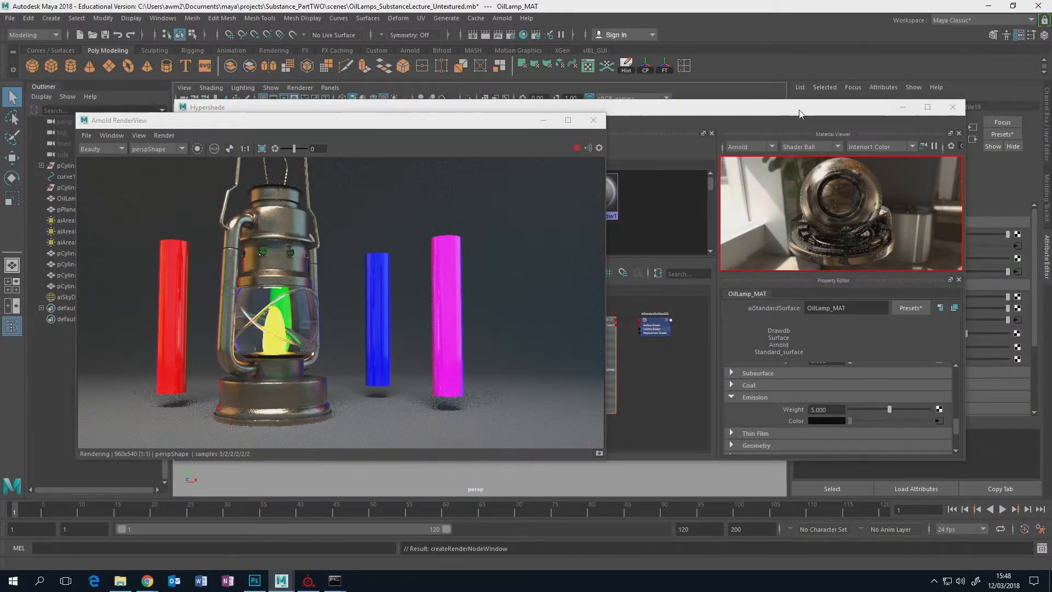
- Set the color space of the OilLamp_OilLamp_MAT_Opacity.png file texture to Raw in the Hypershade, using the Lookdev attribute view
drag(800, 110, 847, 102)
scroll(649, 391, up, 5)
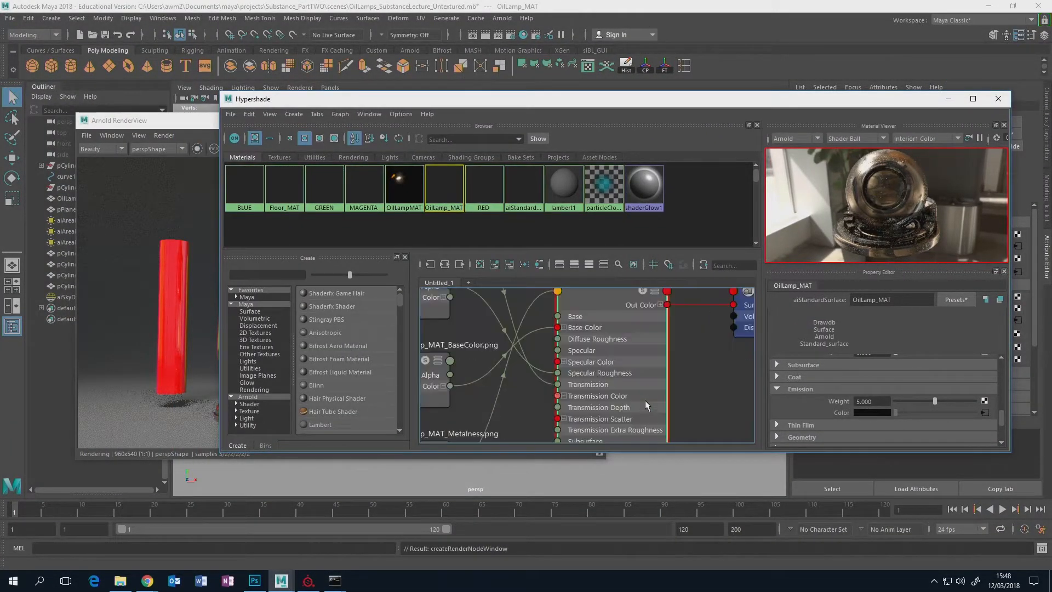
alt+middle_drag(570, 340, 674, 406)
alt+middle_drag(557, 314, 585, 395)
click(517, 359)
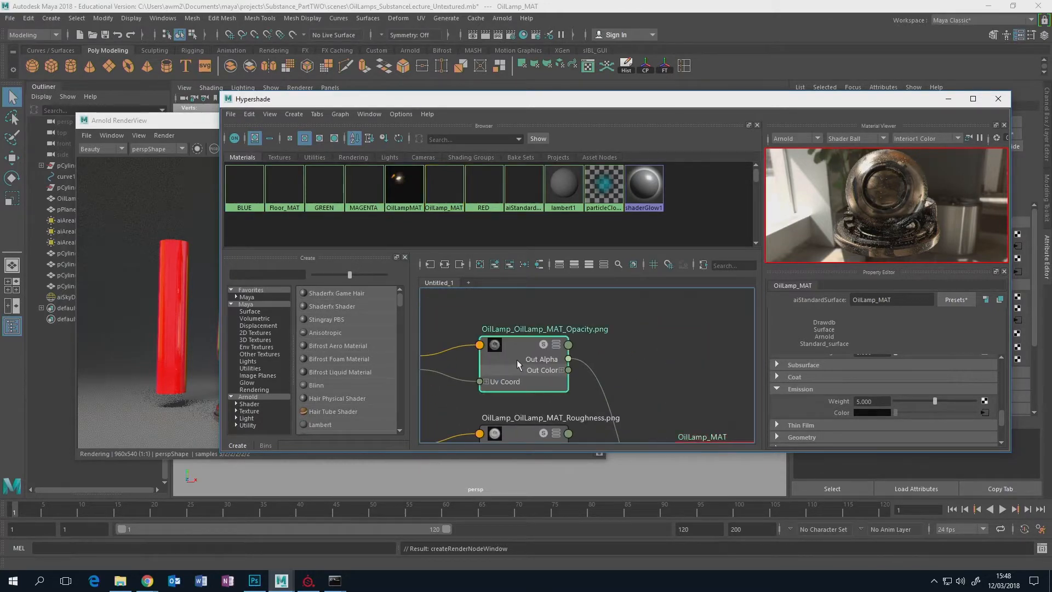
scroll(642, 359, down, 4)
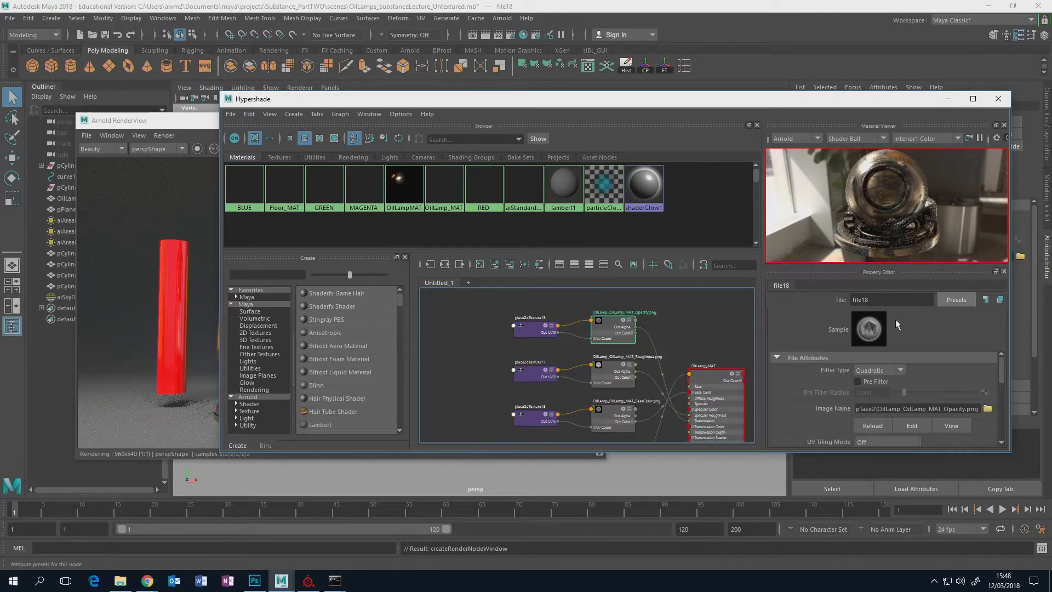
click(726, 399)
click(606, 320)
scroll(943, 371, down, 1)
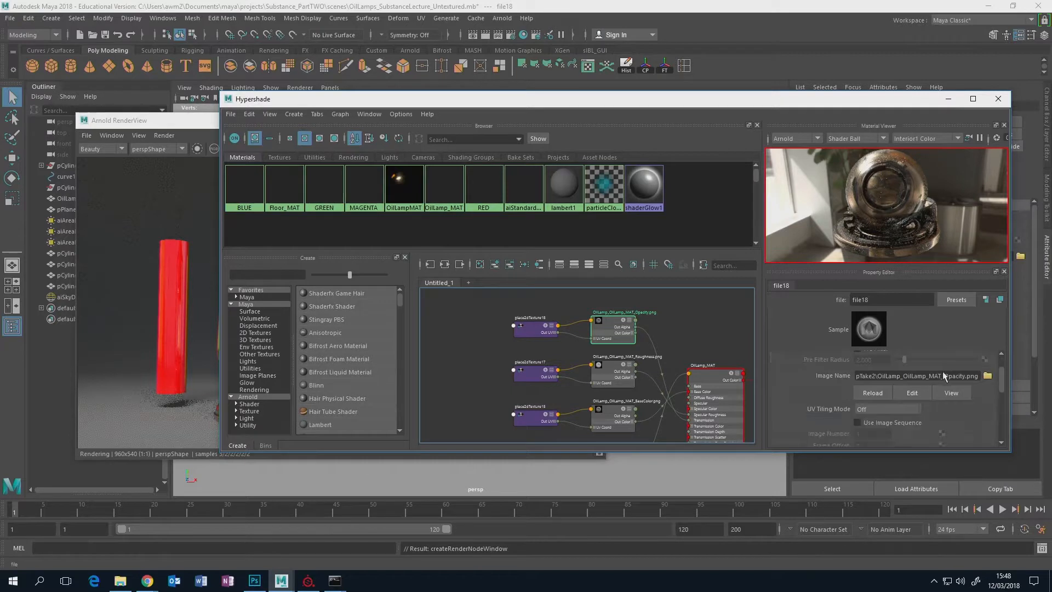
click(985, 299)
scroll(945, 379, down, 1)
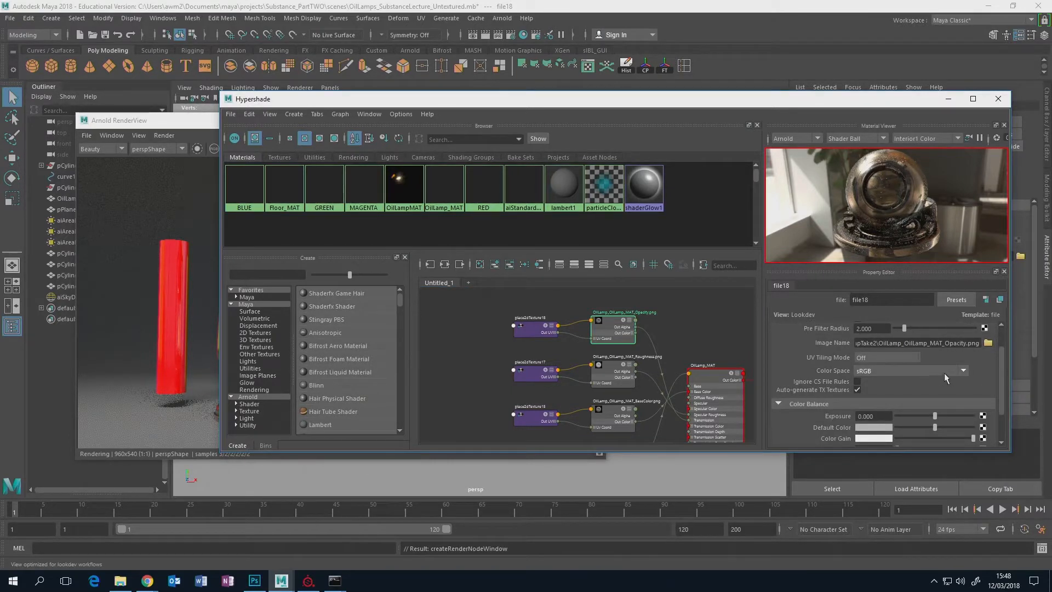
click(964, 373)
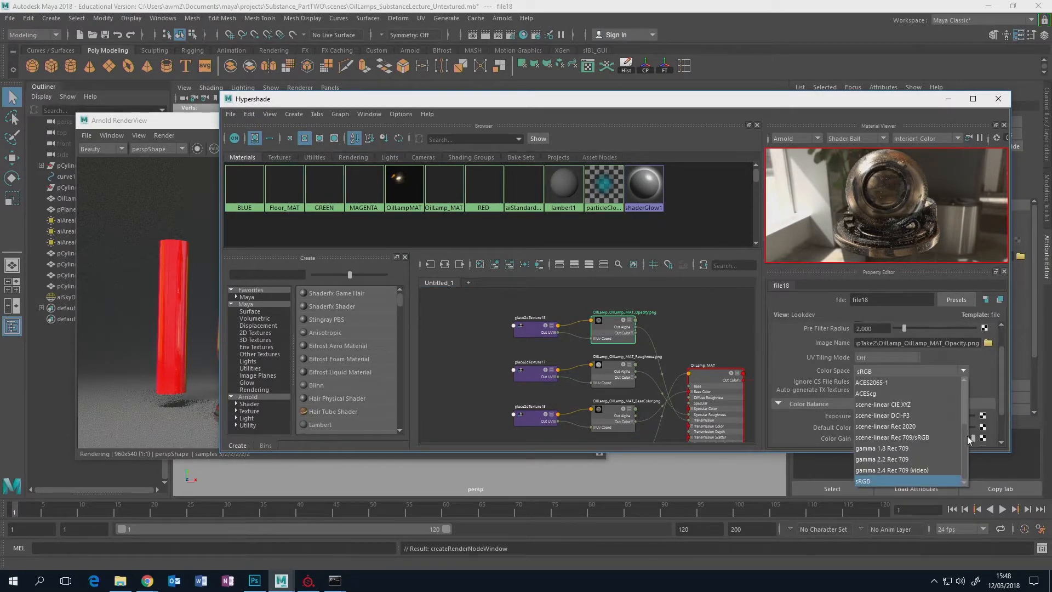
drag(968, 436, 967, 421)
click(900, 393)
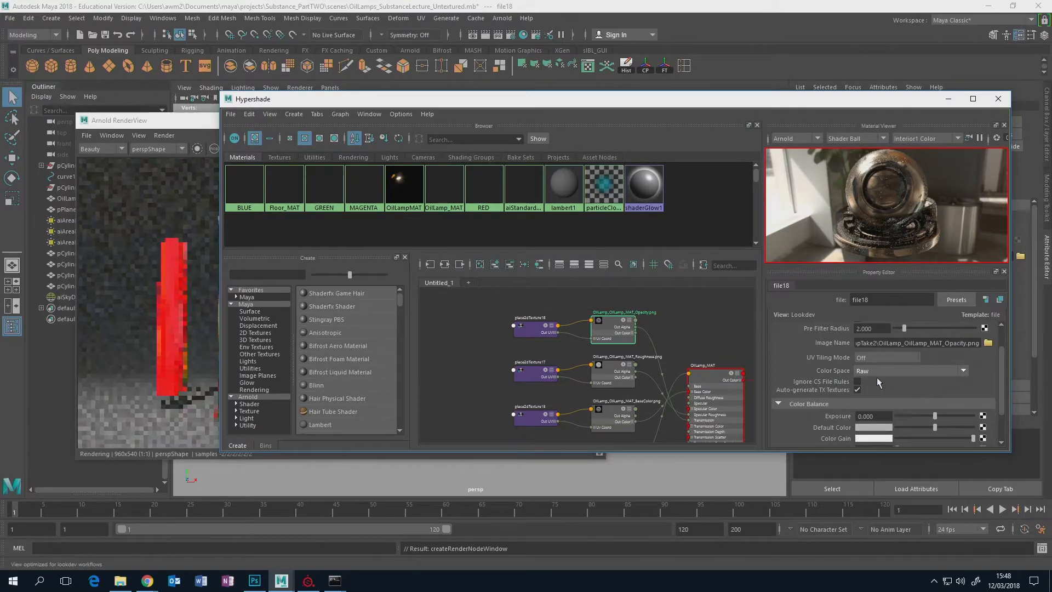
- Minimize the Hypershade, check the updated oil lamp render in the Arnold RenderView, and minimize Maya
mouse_move(663, 101)
mouse_down()
mouse_move(818, 109)
mouse_move(645, 98)
mouse_up()
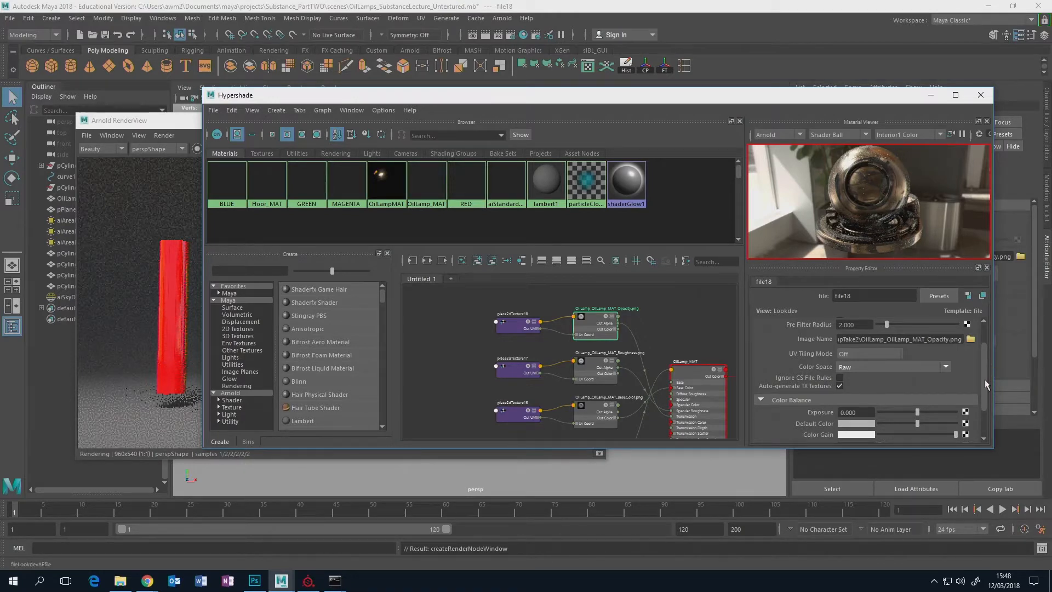
scroll(985, 379, down, 2)
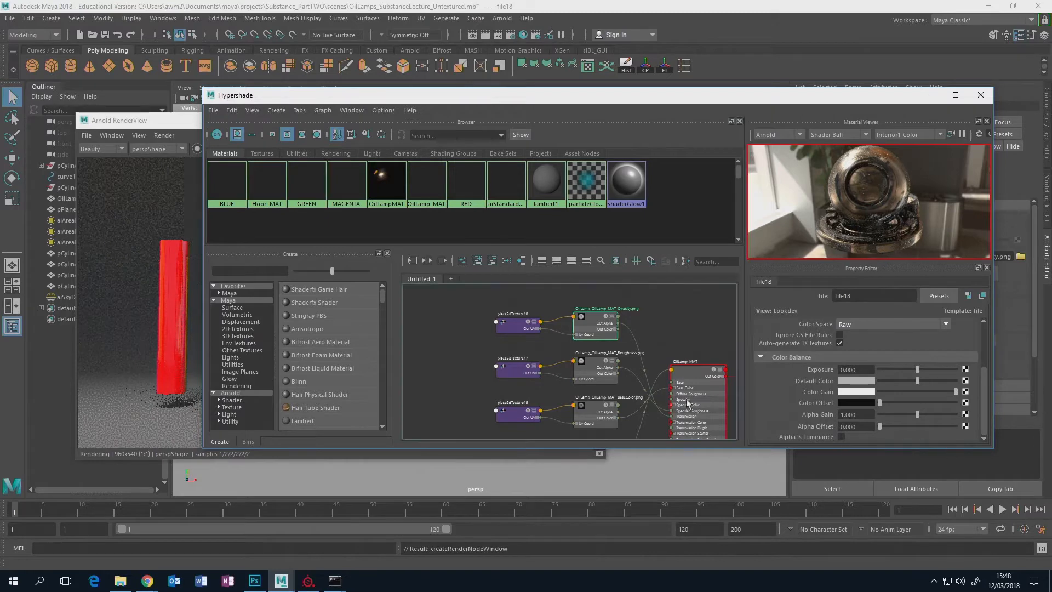
key(a)
drag(548, 99, 462, 131)
click(841, 129)
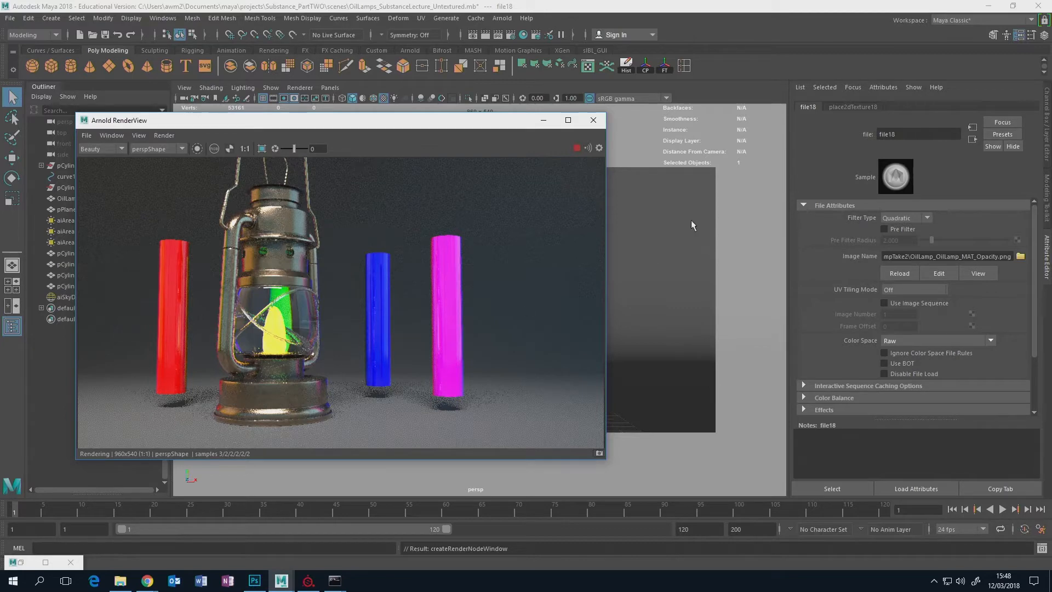
drag(477, 123, 590, 124)
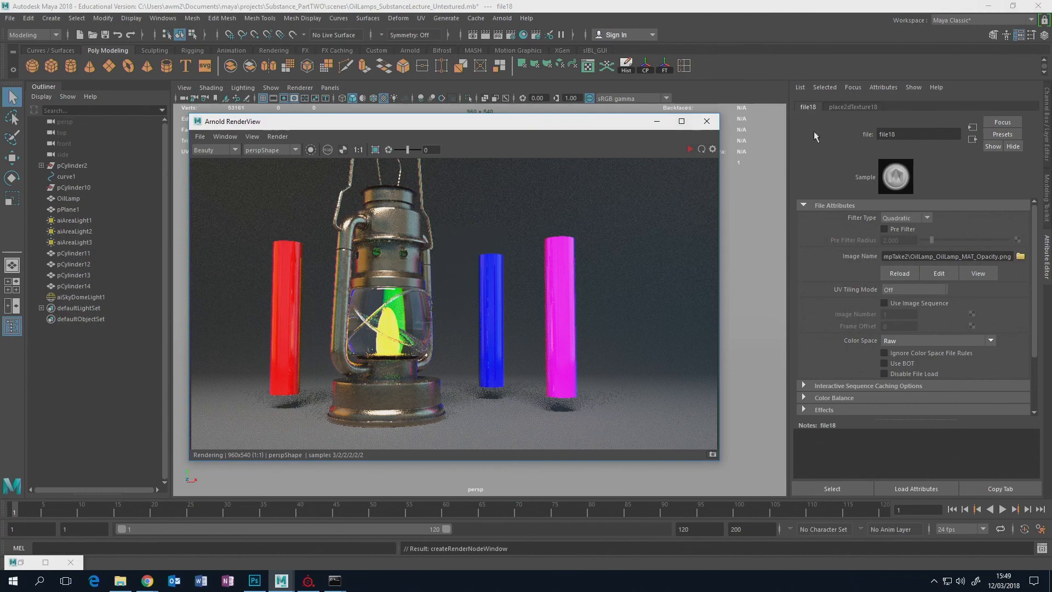
click(988, 5)
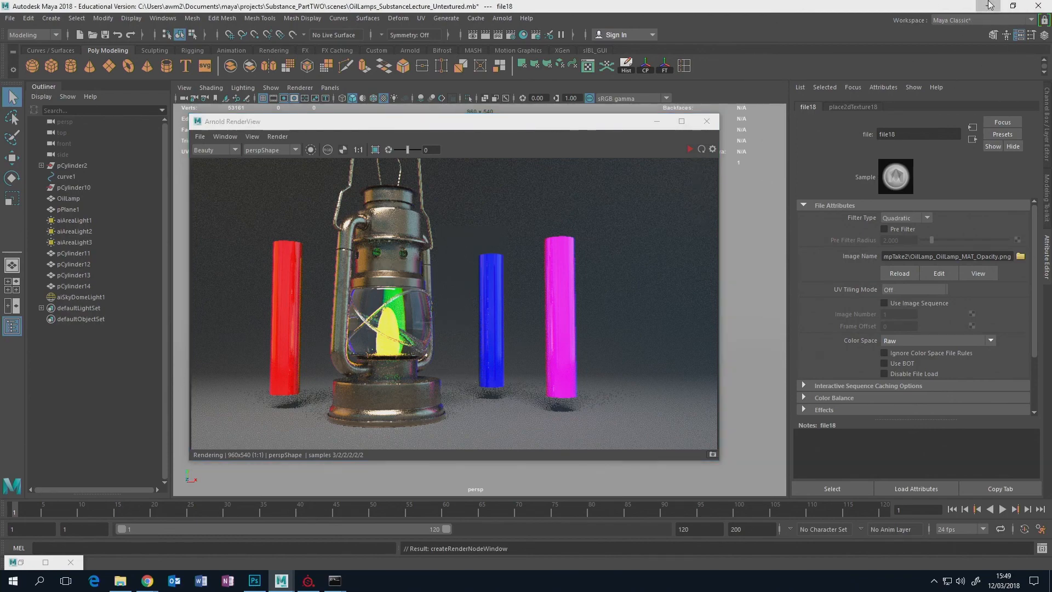